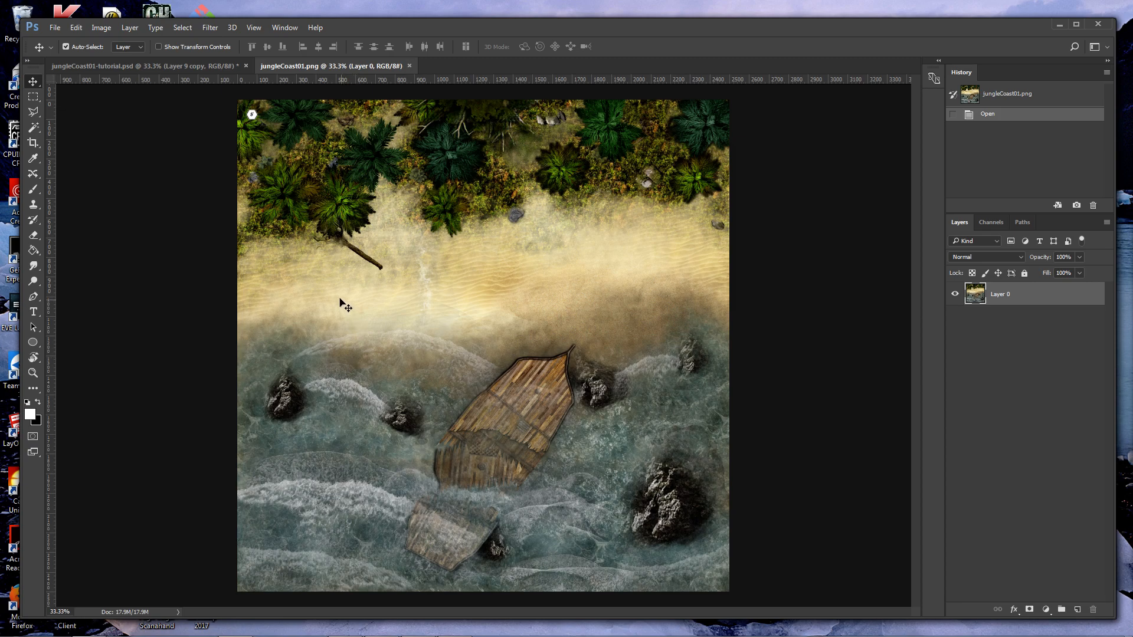
# Compare the work-in-progress jungleCoast01-tutorial.psd with the finished jungleCoast01.png map.
pyautogui.click(189, 68)
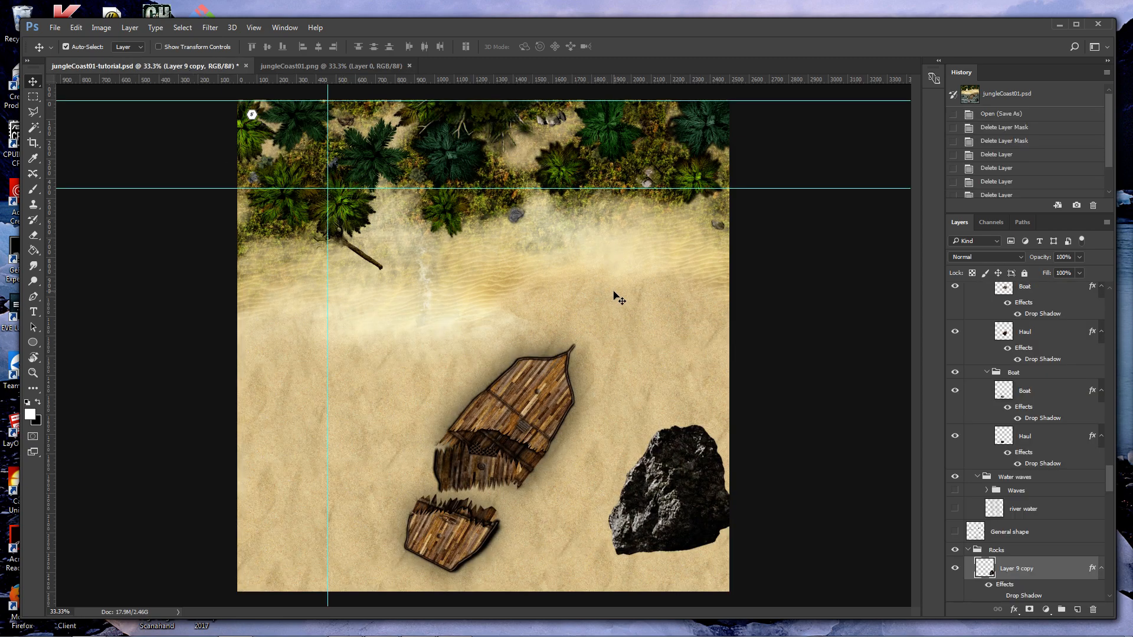
pyautogui.click(359, 67)
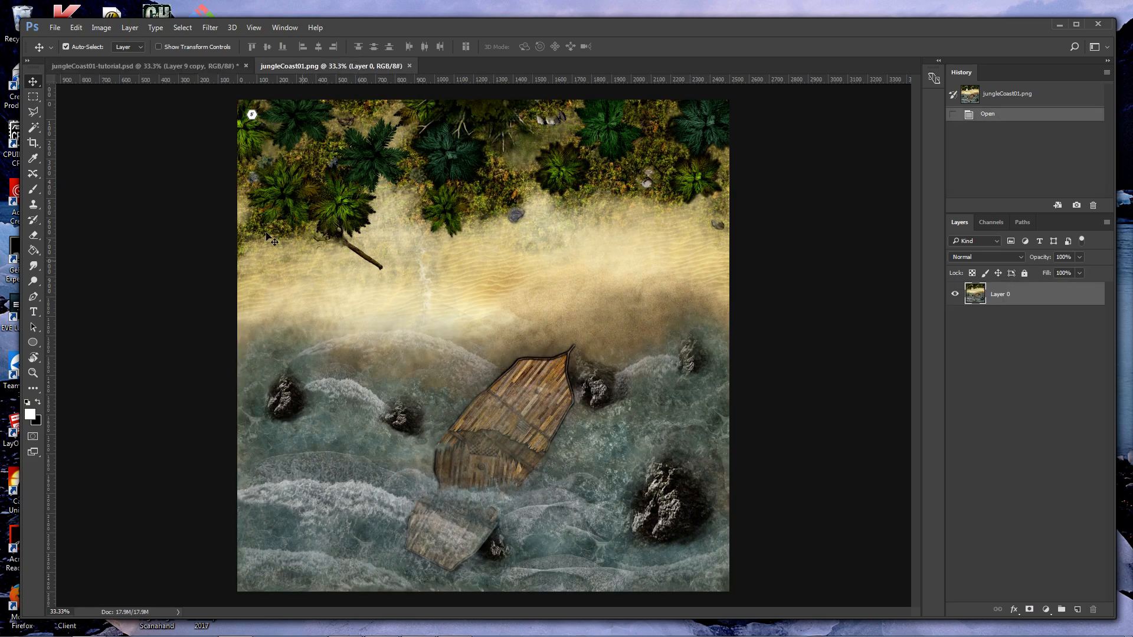
pyautogui.click(162, 65)
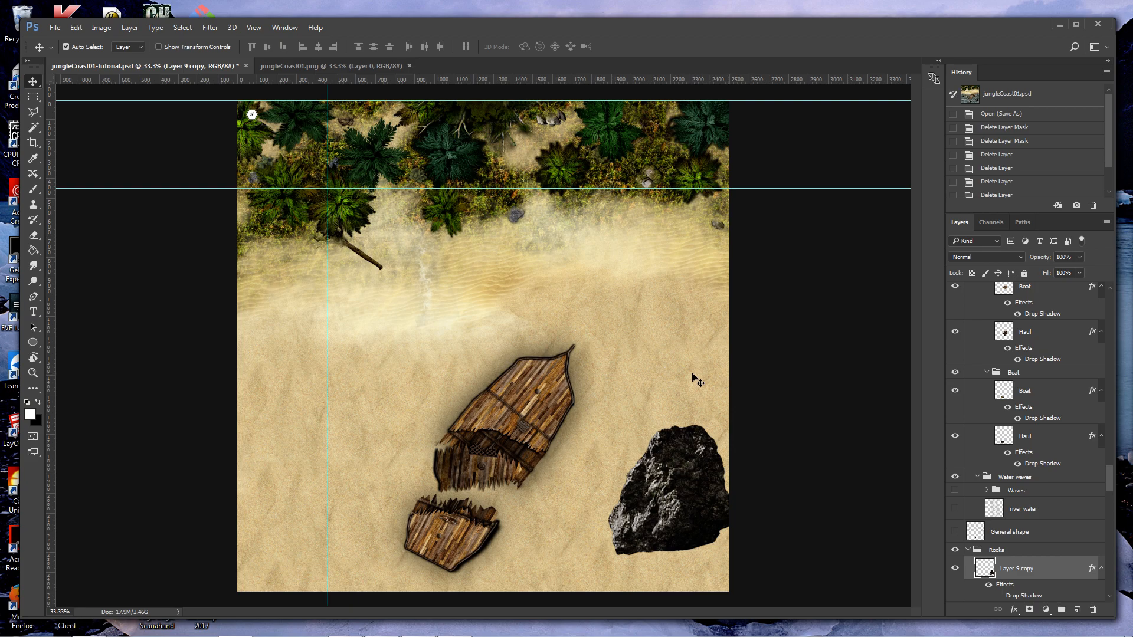
# Collapse the Sand group and delete the hidden Water08 layer among the water textures.
pyautogui.scroll(-10, 1018, 456)
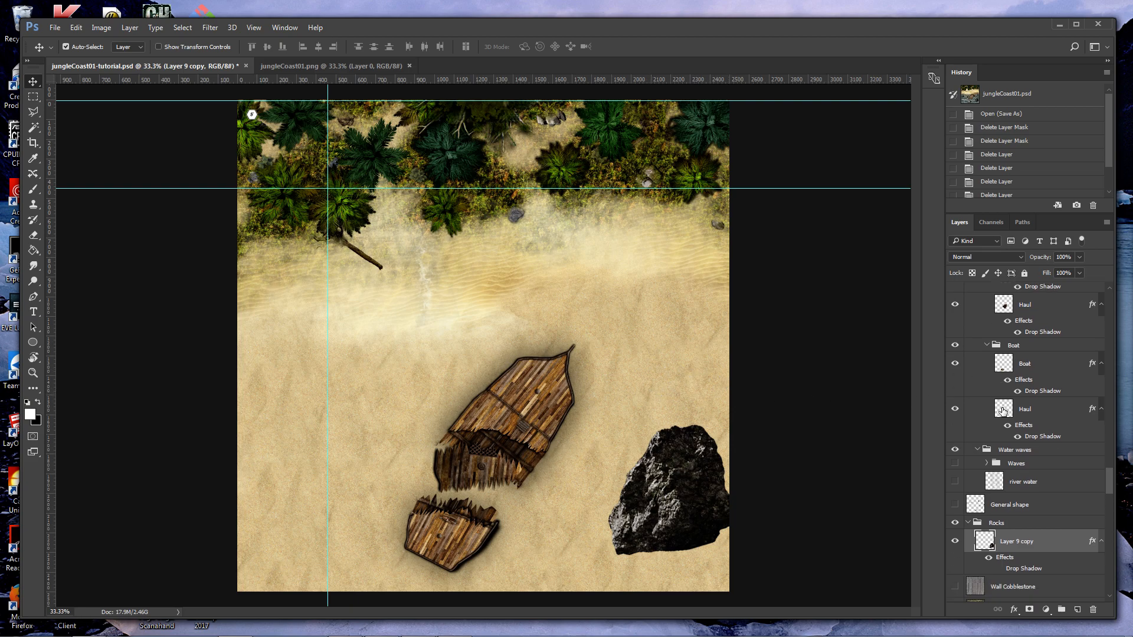
pyautogui.scroll(3, 1019, 456)
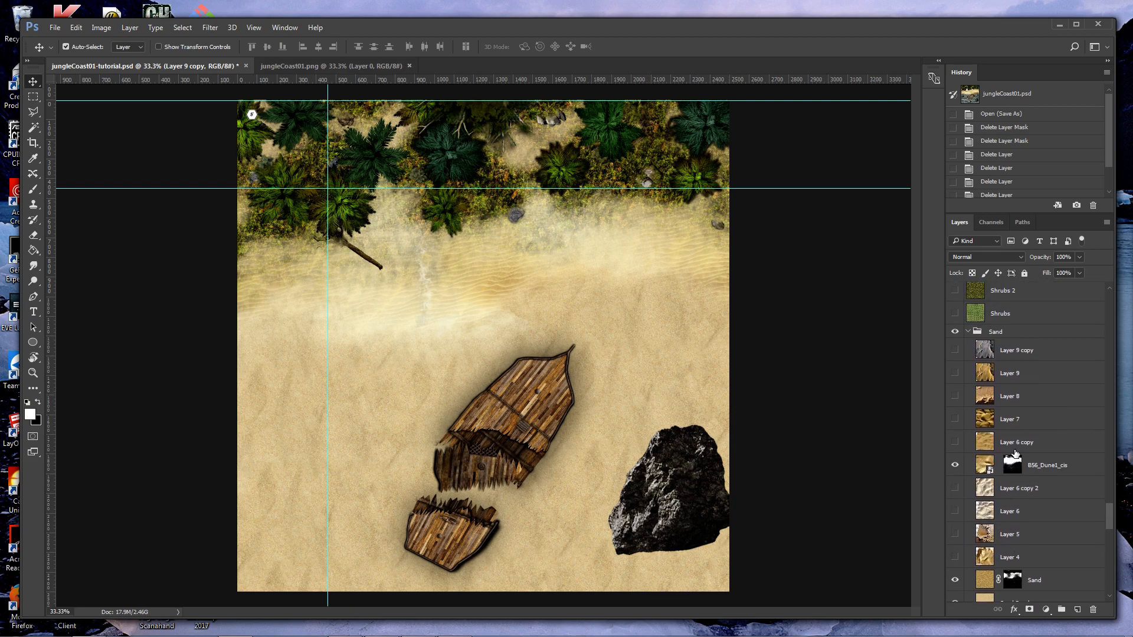
pyautogui.click(968, 333)
pyautogui.click(968, 332)
pyautogui.scroll(1, 969, 445)
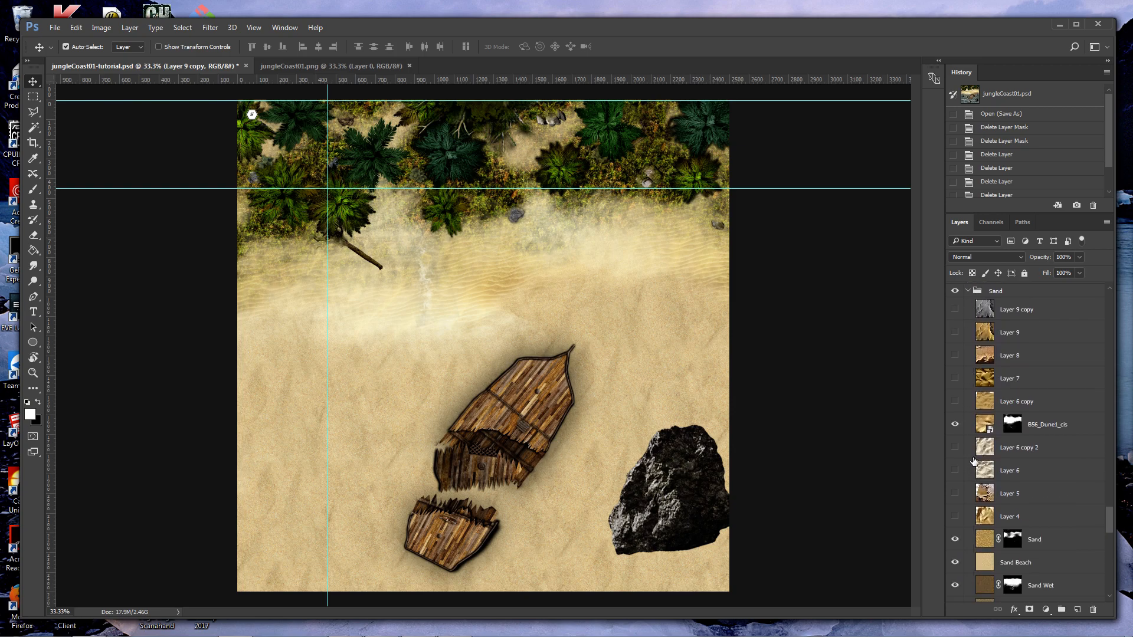
pyautogui.click(968, 374)
pyautogui.scroll(-3, 996, 449)
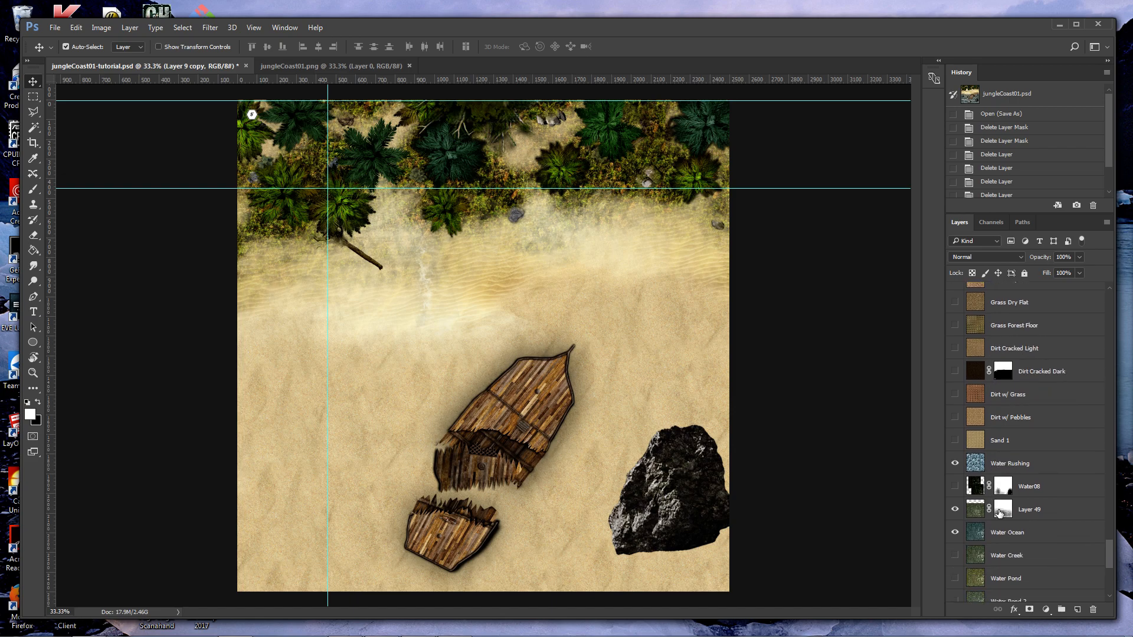
pyautogui.click(1036, 489)
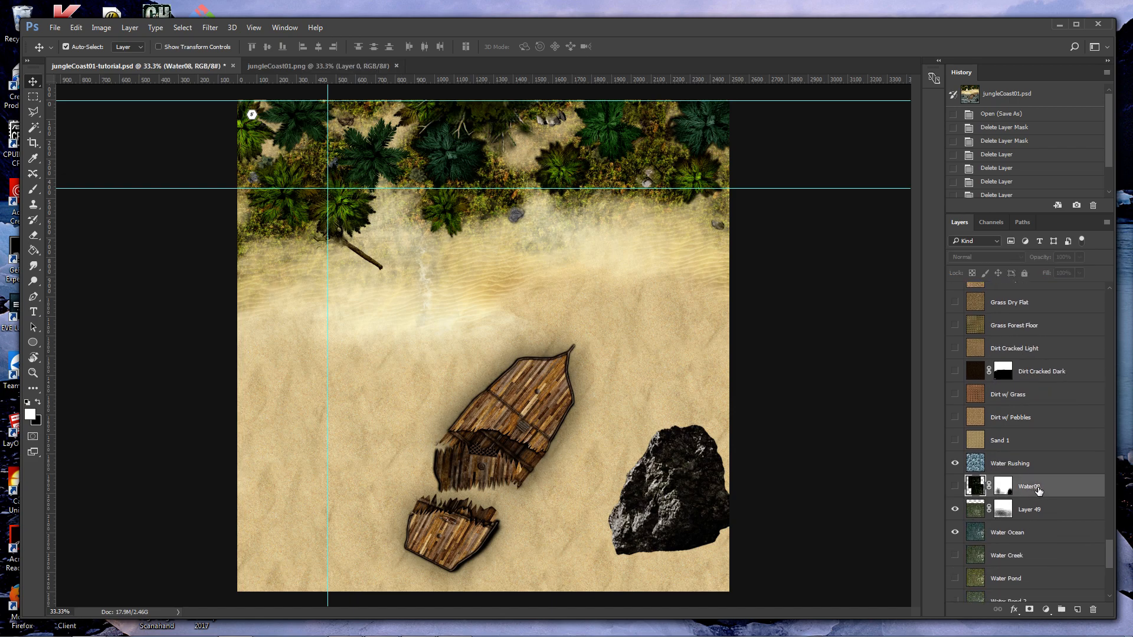
pyautogui.click(1093, 610)
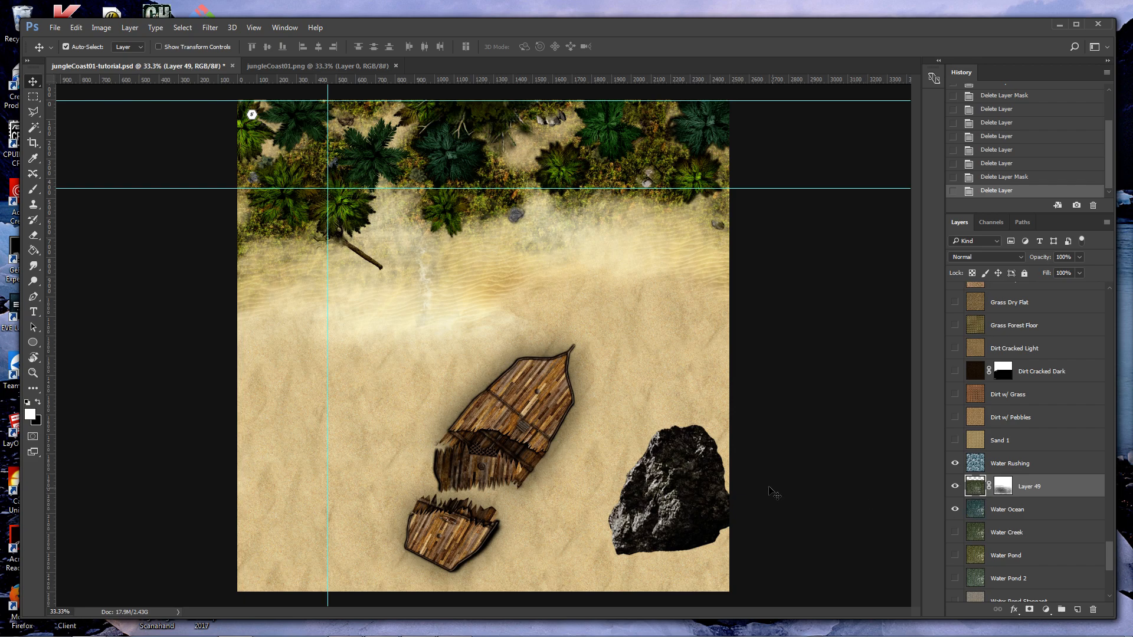
# Remove the layer mask from the Sand Wet layer in the Sand group.
pyautogui.scroll(4, 1041, 441)
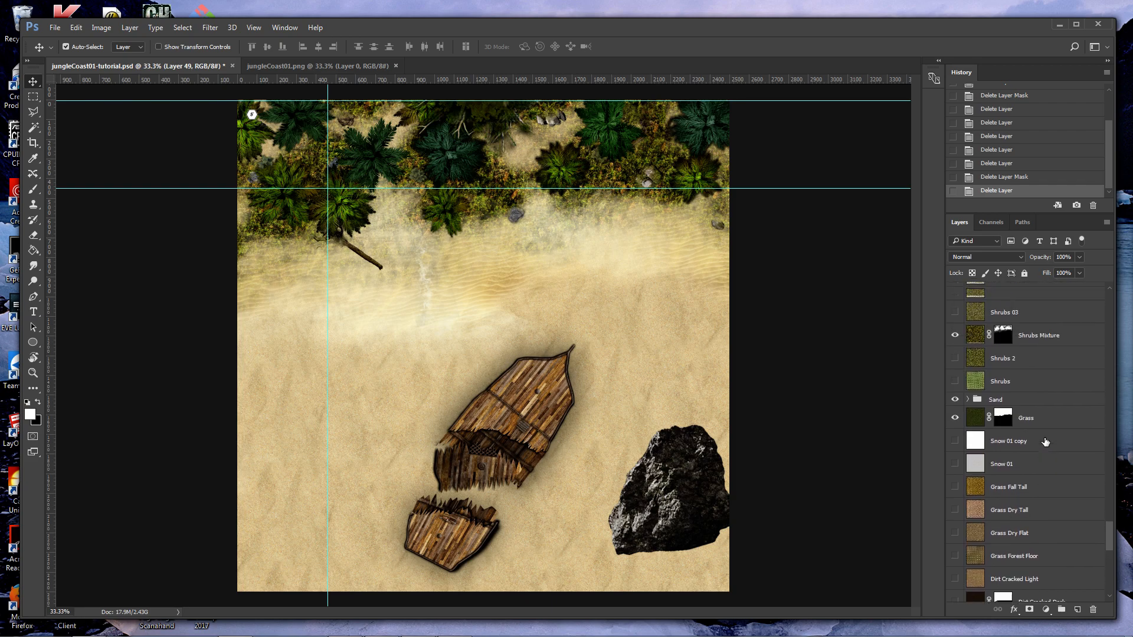
pyautogui.click(642, 403)
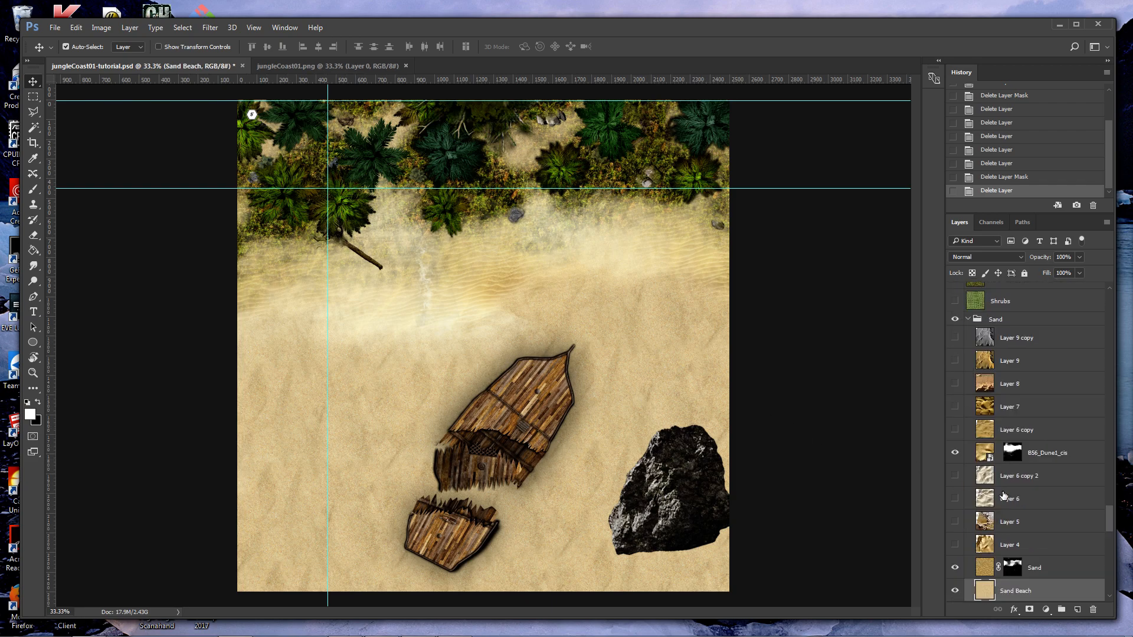
pyautogui.scroll(-2, 1025, 488)
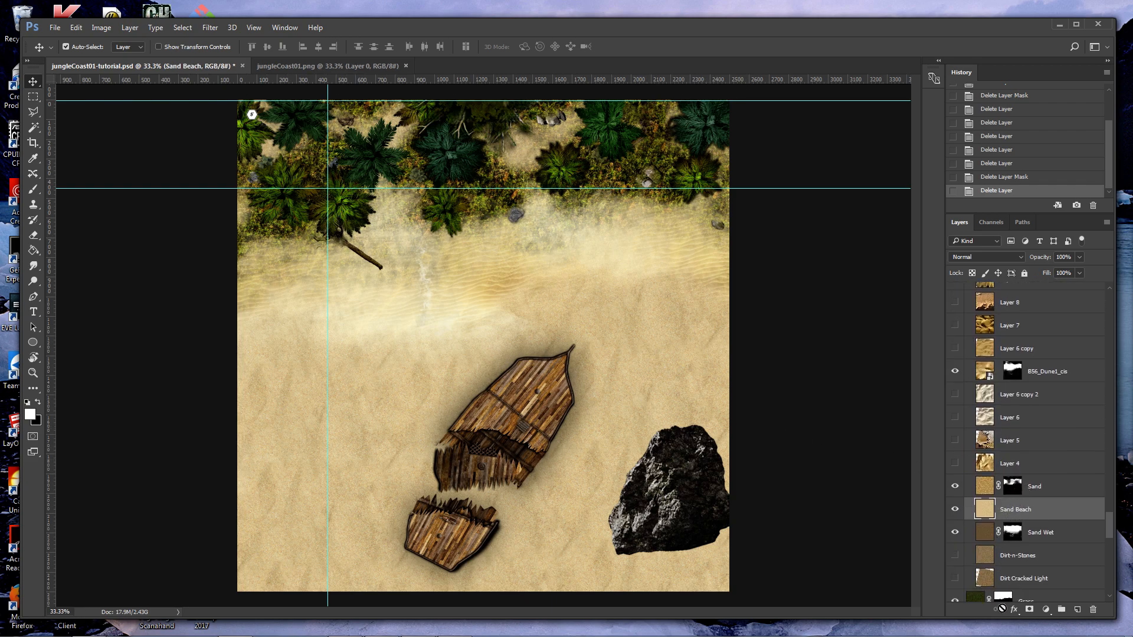
pyautogui.click(1015, 534)
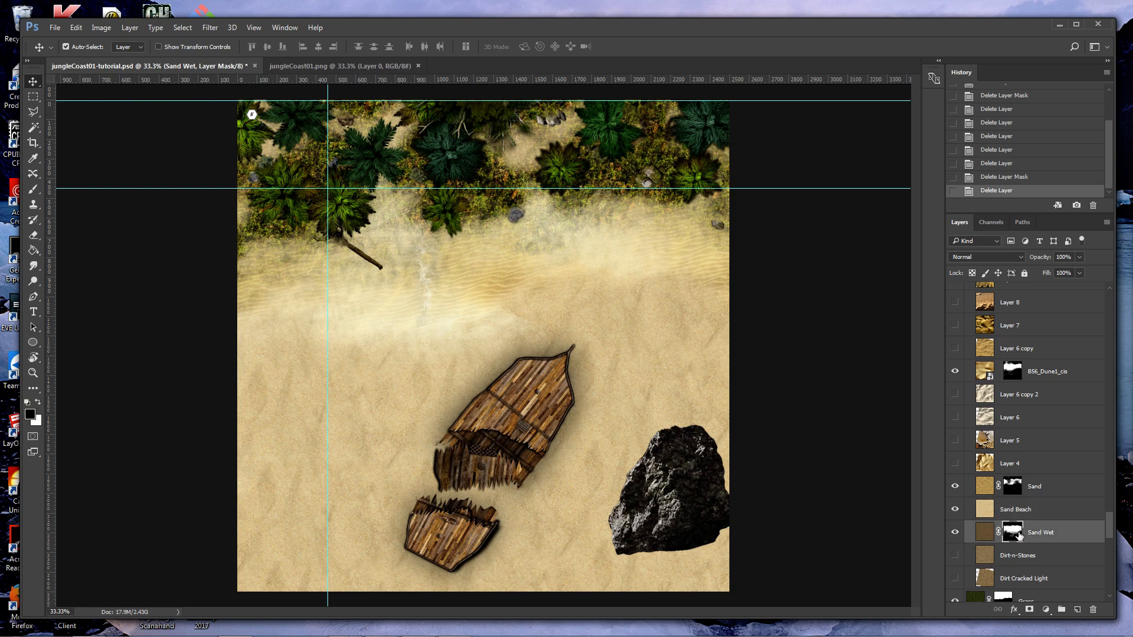
pyautogui.click(1092, 609)
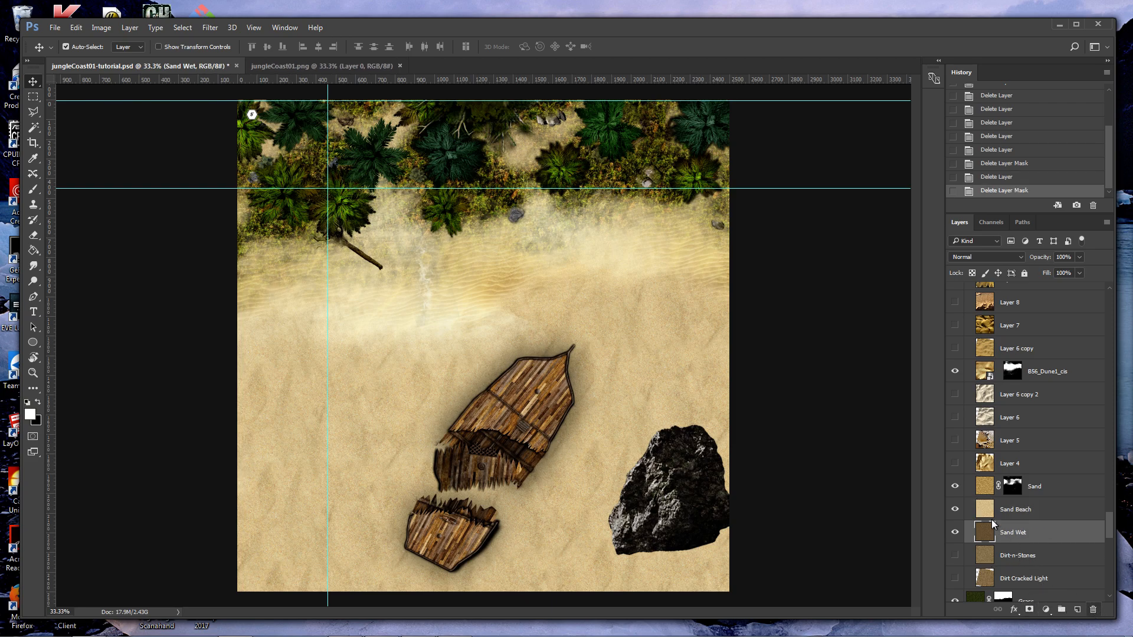
# Add a layer mask to the Sand Beach layer and enlarge the brush to 175 px.
pyautogui.click(985, 511)
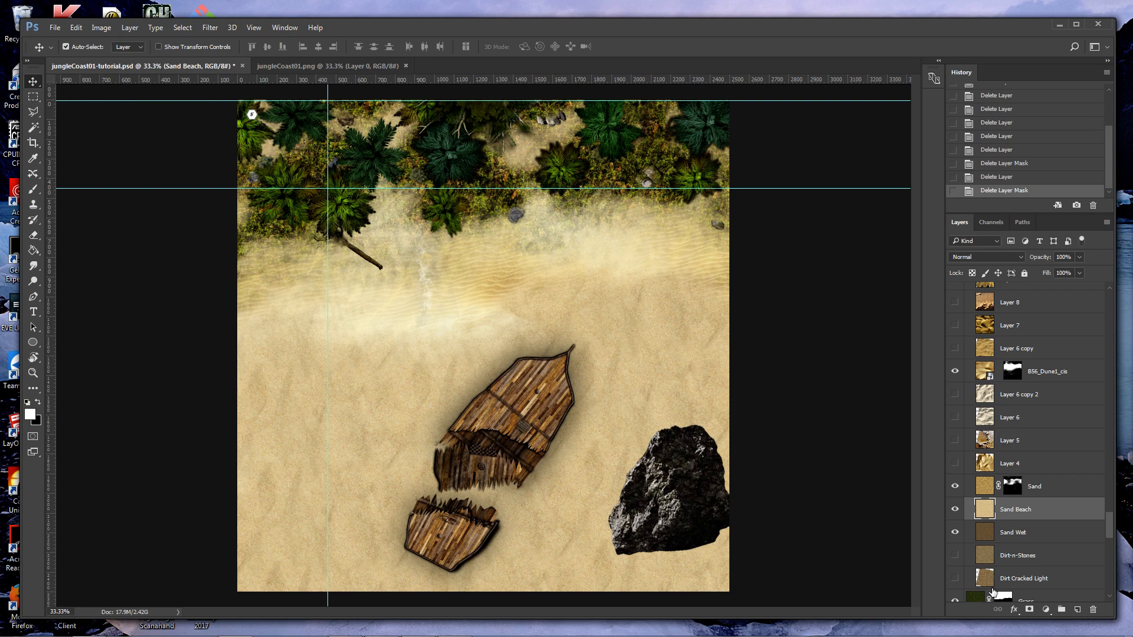
pyautogui.click(1030, 610)
pyautogui.press('b')
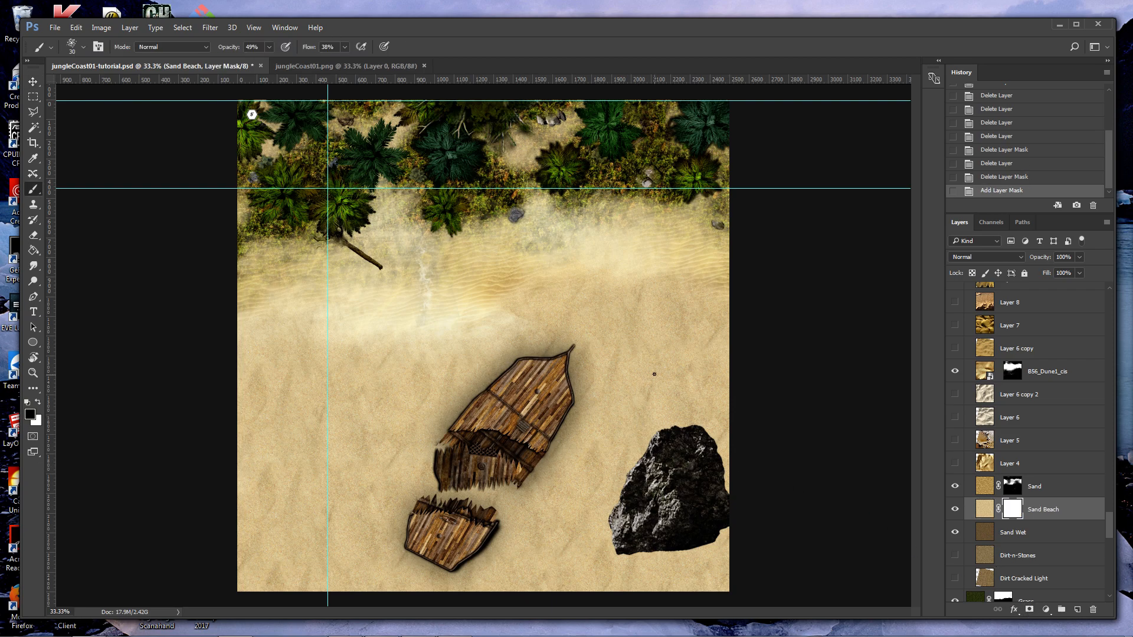
pyautogui.press(']')
pyautogui.press(']')
pyautogui.press(']')
pyautogui.press(']')
pyautogui.press(']')
pyautogui.press(']')
pyautogui.press(']')
pyautogui.press(']')
pyautogui.click(343, 46)
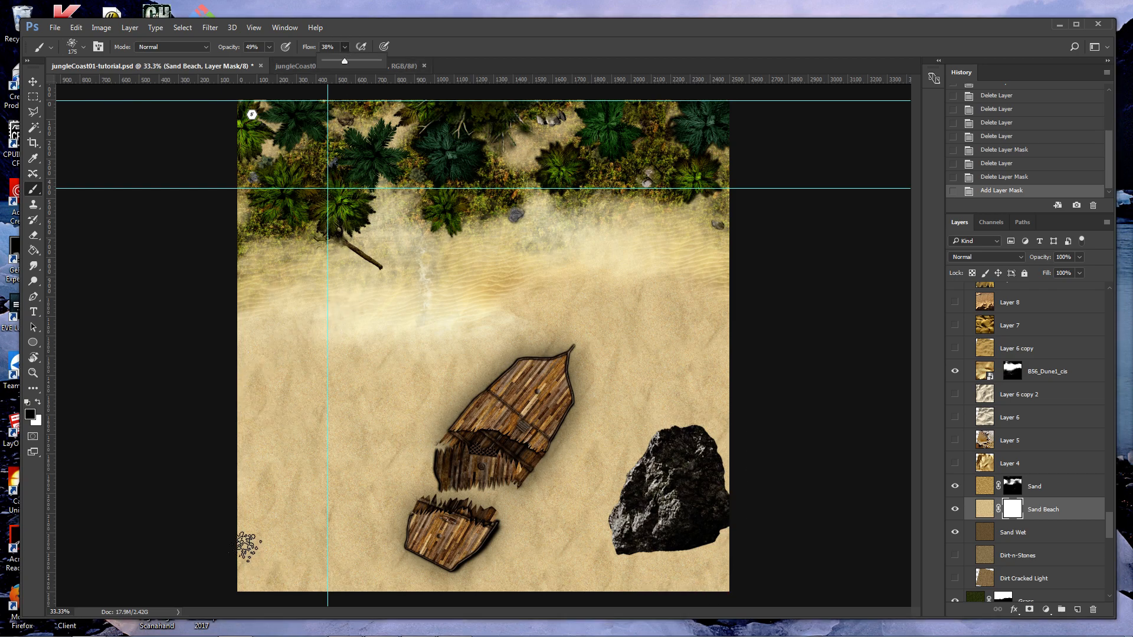
# Make a rectangular selection across the lower part of the map and remove the Sand Beach layer's mask.
pyautogui.click(33, 96)
pyautogui.moveTo(227, 601); pyautogui.dragTo(784, 403)
pyautogui.moveTo(1010, 517); pyautogui.dragTo(1092, 611)
pyautogui.click(1029, 610)
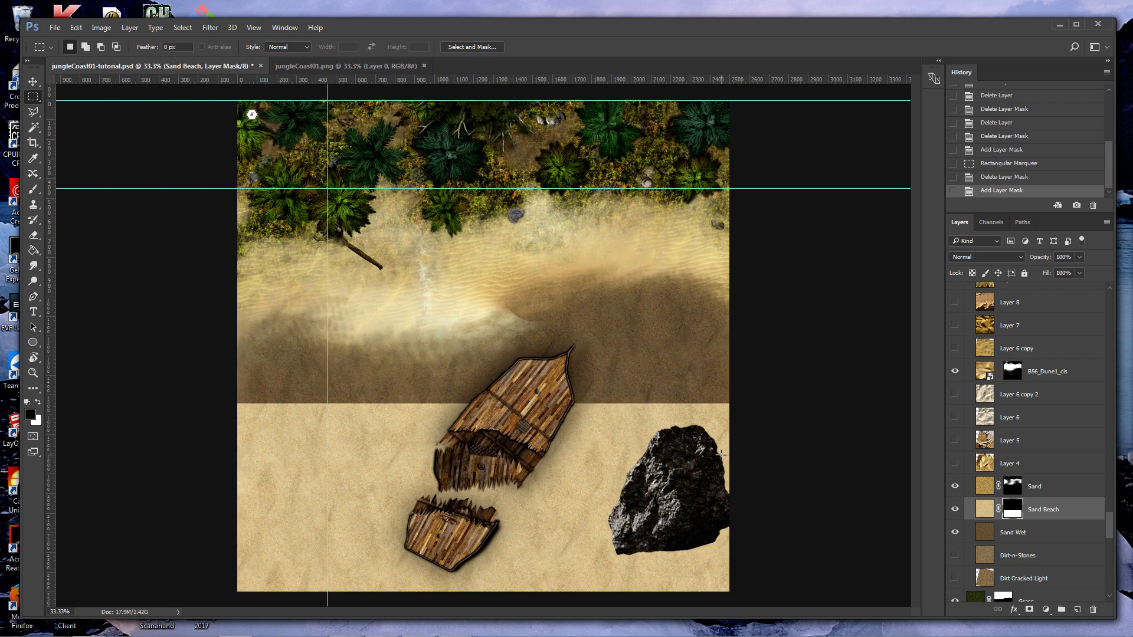
pyautogui.hotkey('ctrl', 'z')
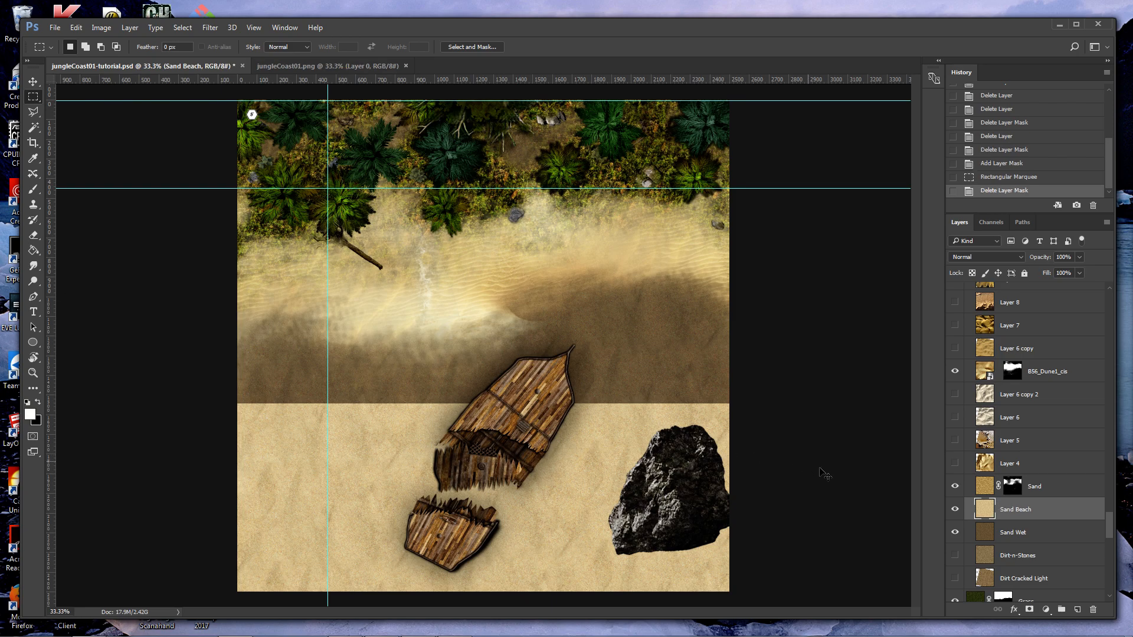
# Move Sand Beach below Sand Wet and mask it with the inverted selection so only its upper part shows.
pyautogui.hotkey('ctrl', '[')
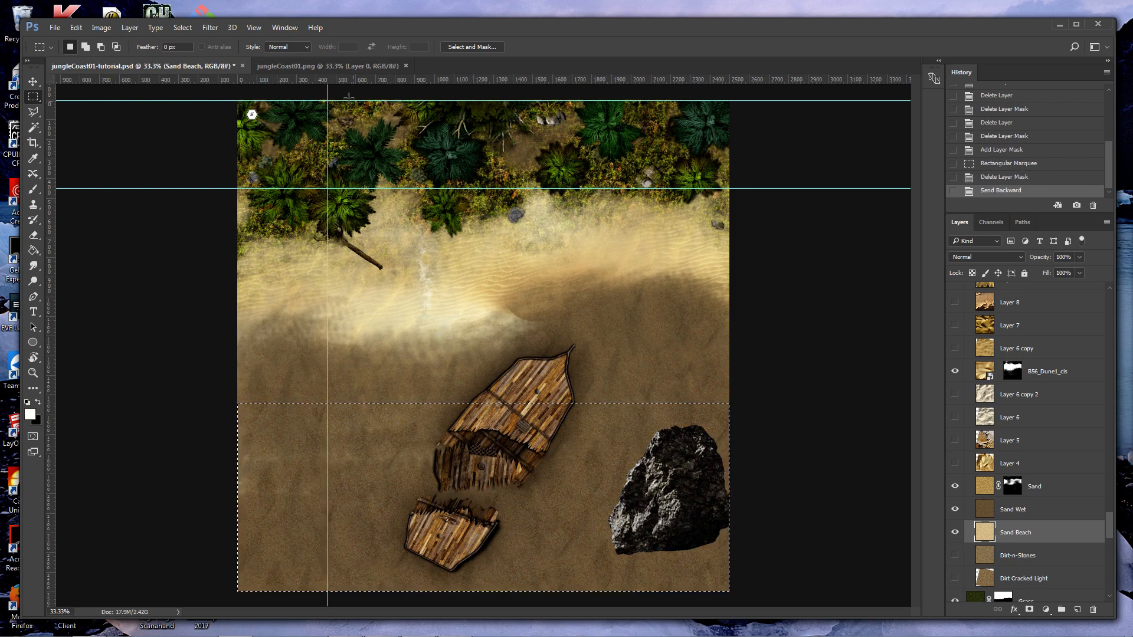
pyautogui.click(182, 28)
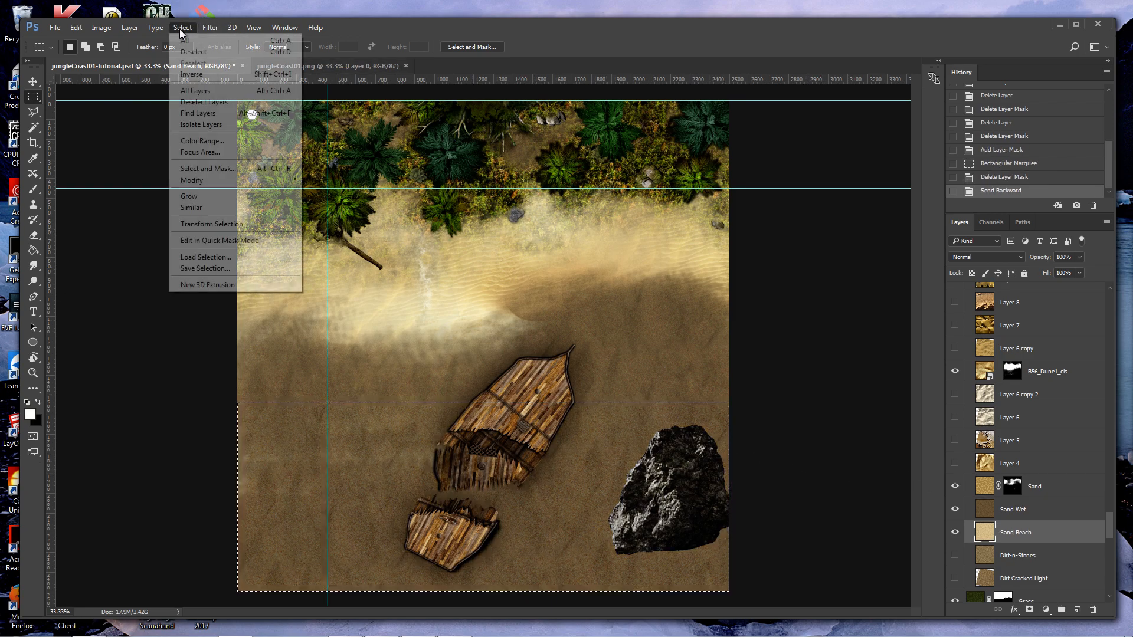
pyautogui.click(190, 75)
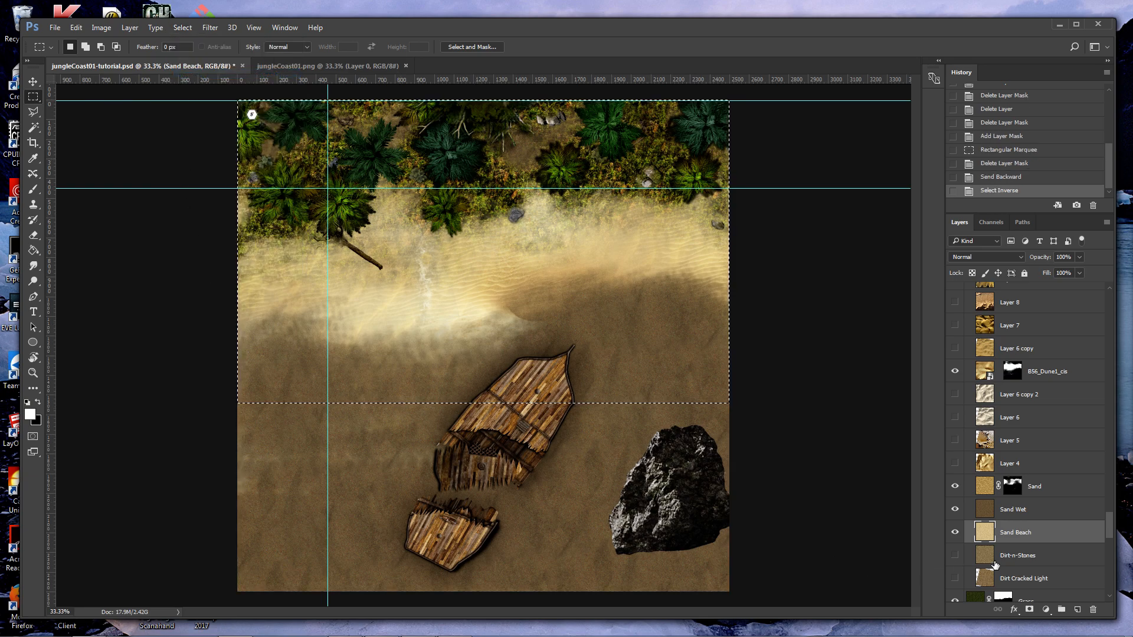
pyautogui.click(1030, 612)
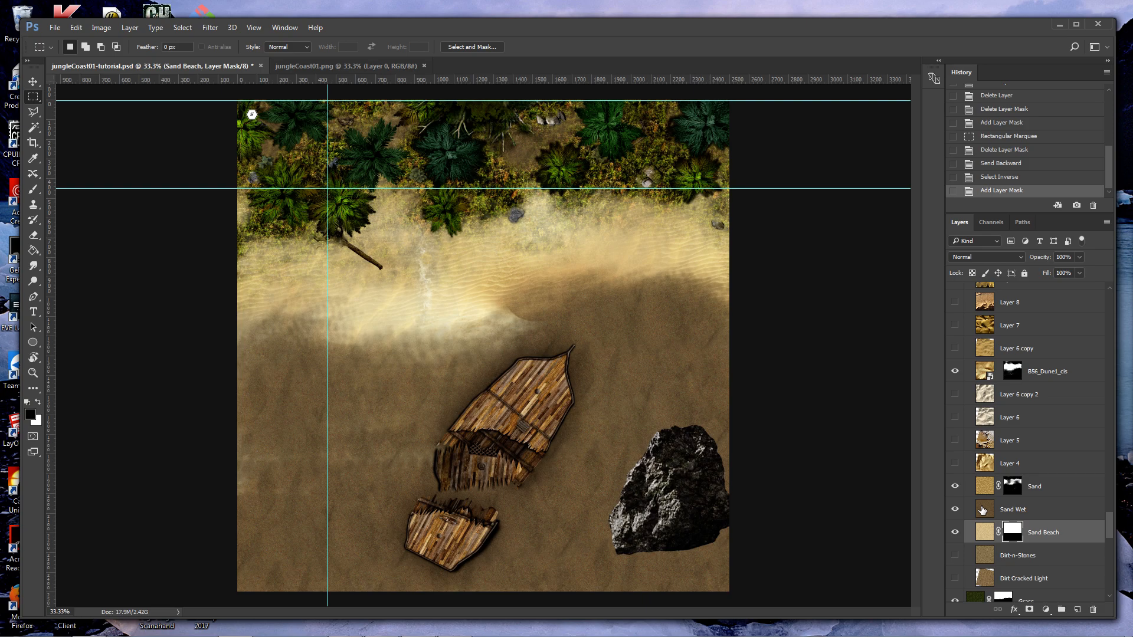
# Replace the Sand layer's mask with one made from a rectangular selection of the map above the boat.
pyautogui.click(1006, 484)
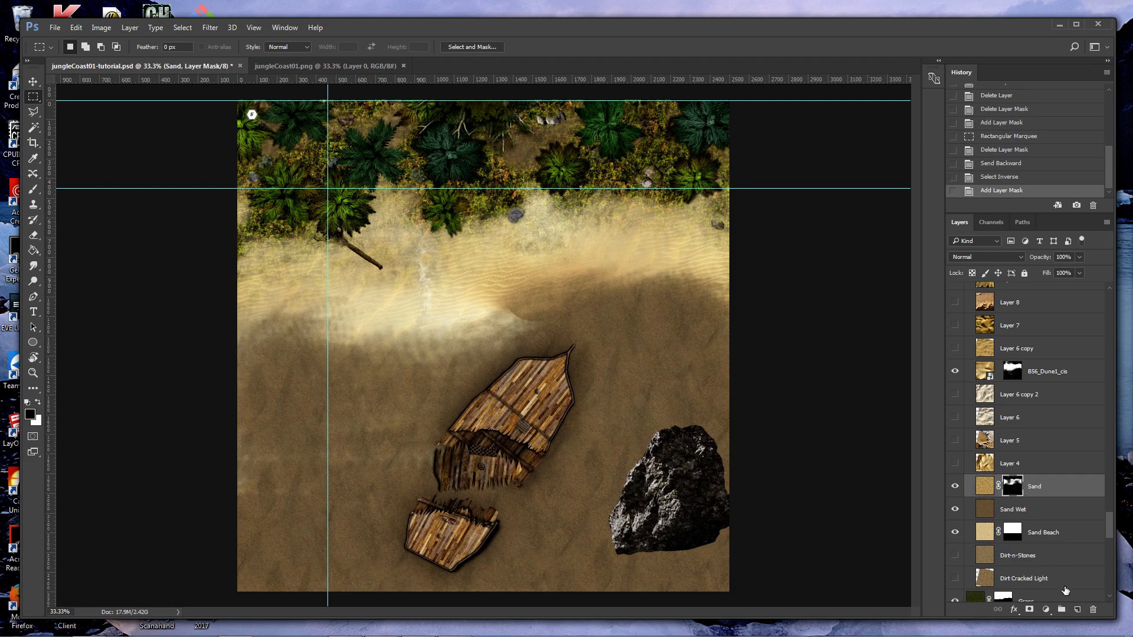
pyautogui.click(1093, 609)
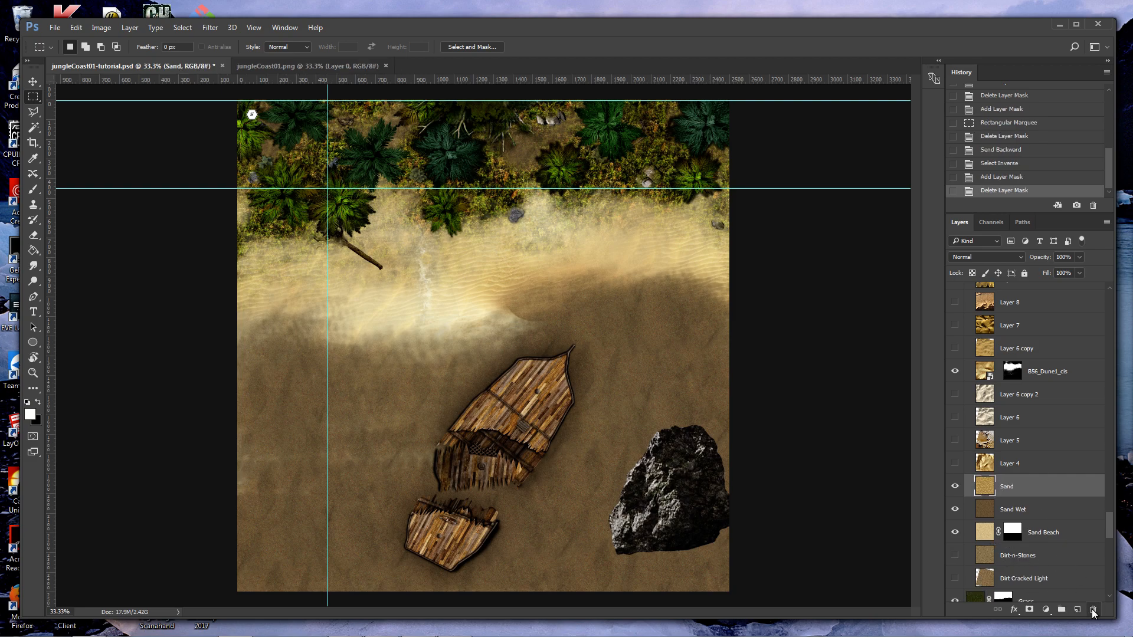
pyautogui.moveTo(753, 600); pyautogui.dragTo(144, 379)
pyautogui.moveTo(746, 100); pyautogui.dragTo(208, 361)
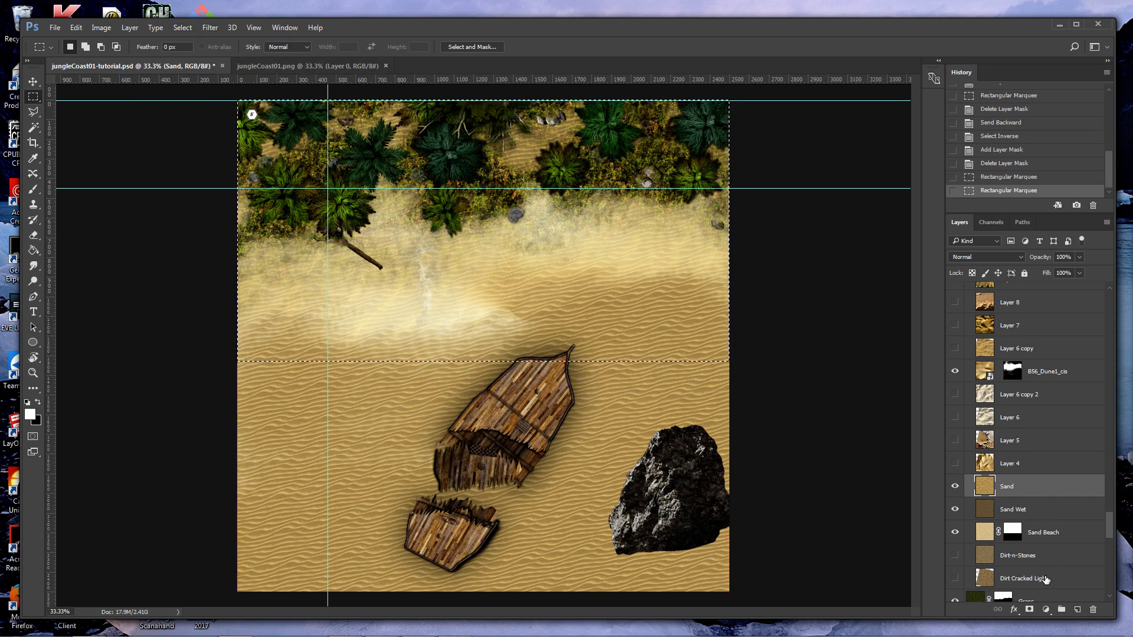
pyautogui.click(1029, 609)
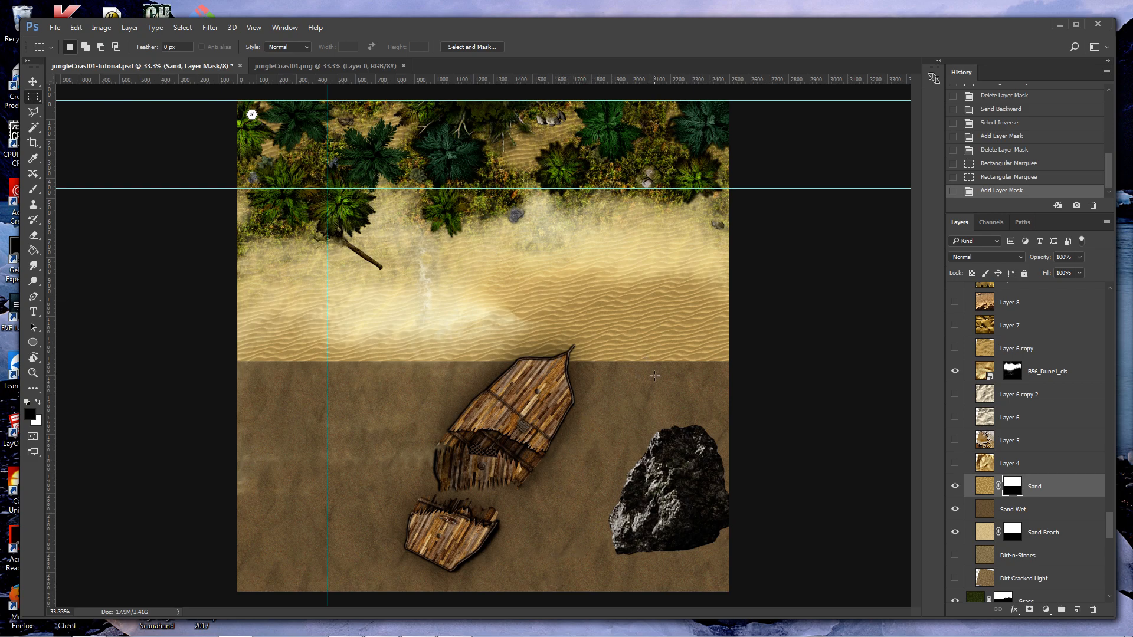
# Check the shoreline in jungleCoast01.png against the sand layers in the tutorial document.
pyautogui.click(361, 64)
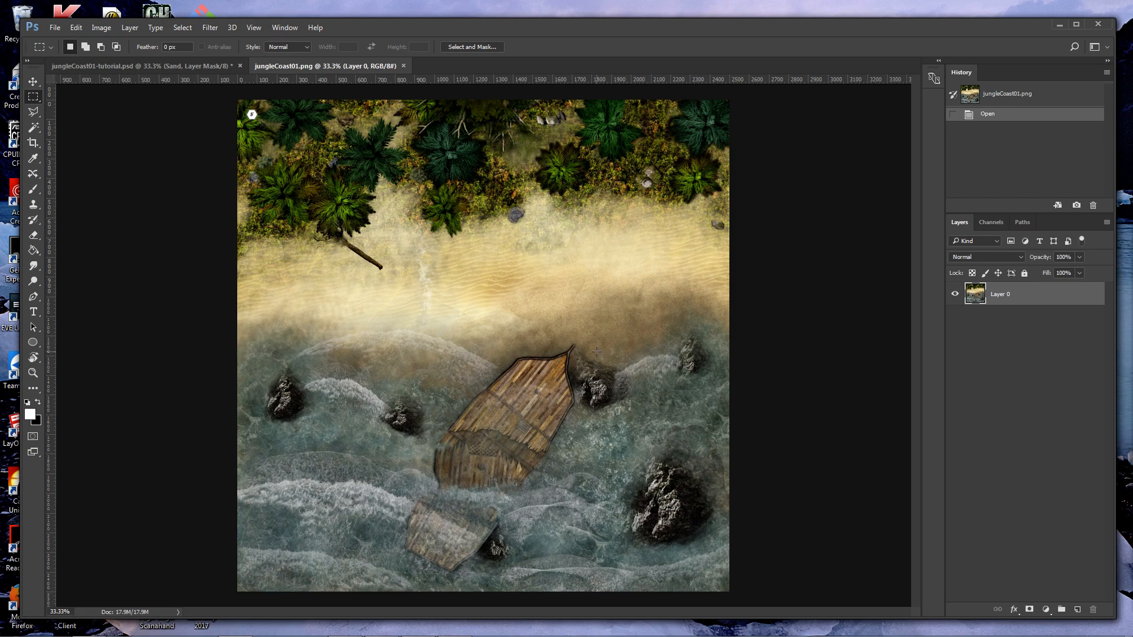
pyautogui.click(176, 66)
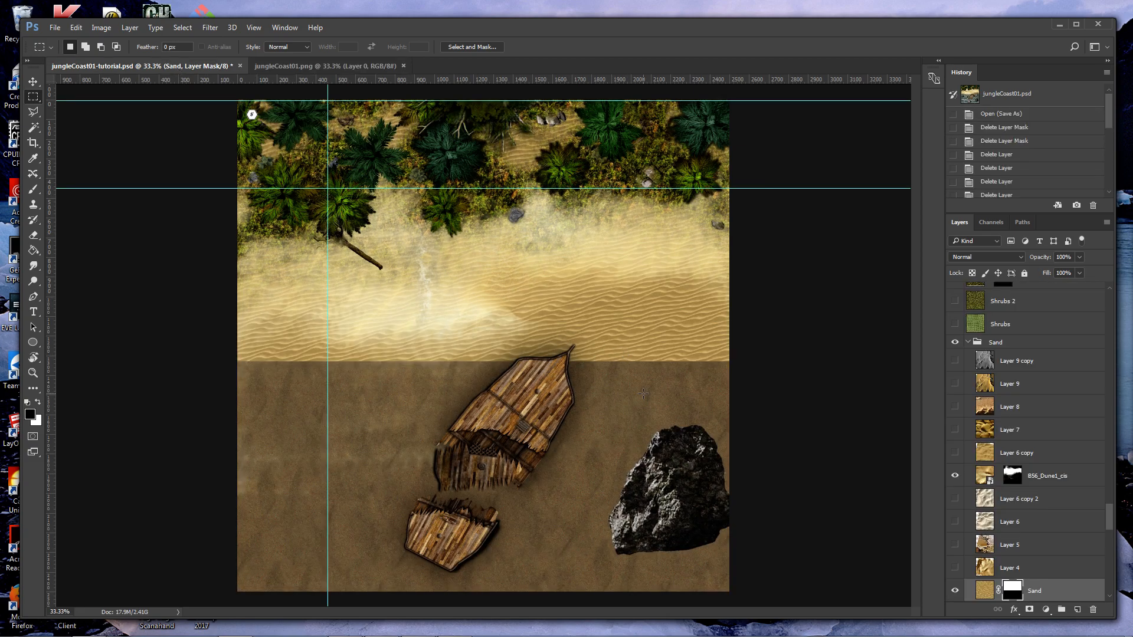
pyautogui.scroll(-3, 1031, 541)
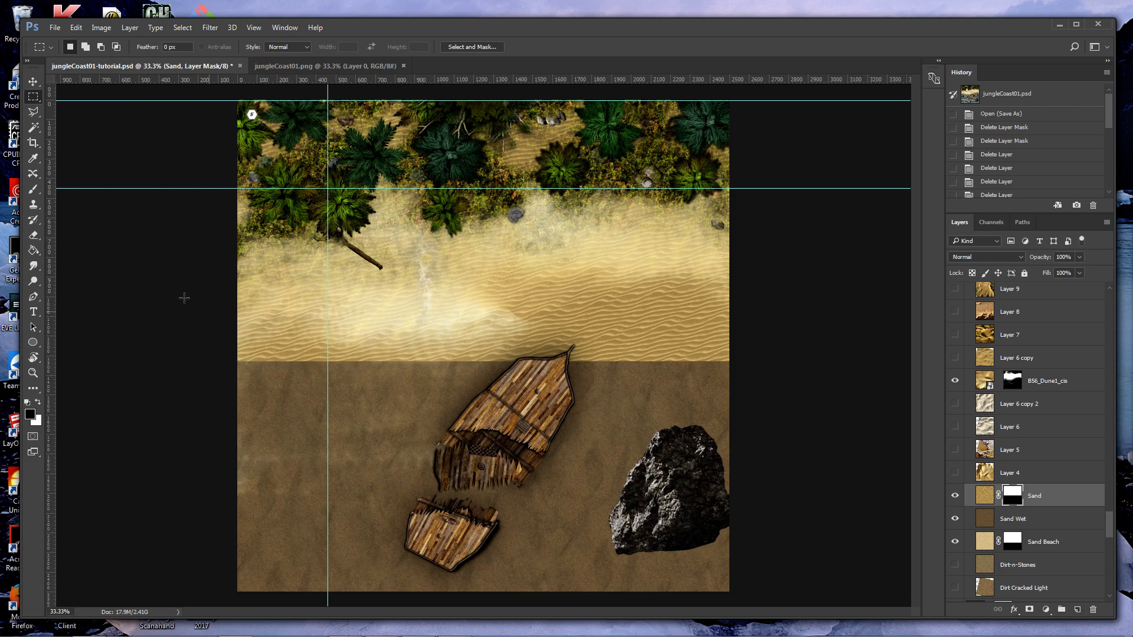
# Brush black onto the Sand layer's mask to reveal a wet sand patch on the beach above the rock.
pyautogui.click(35, 208)
pyautogui.click(33, 190)
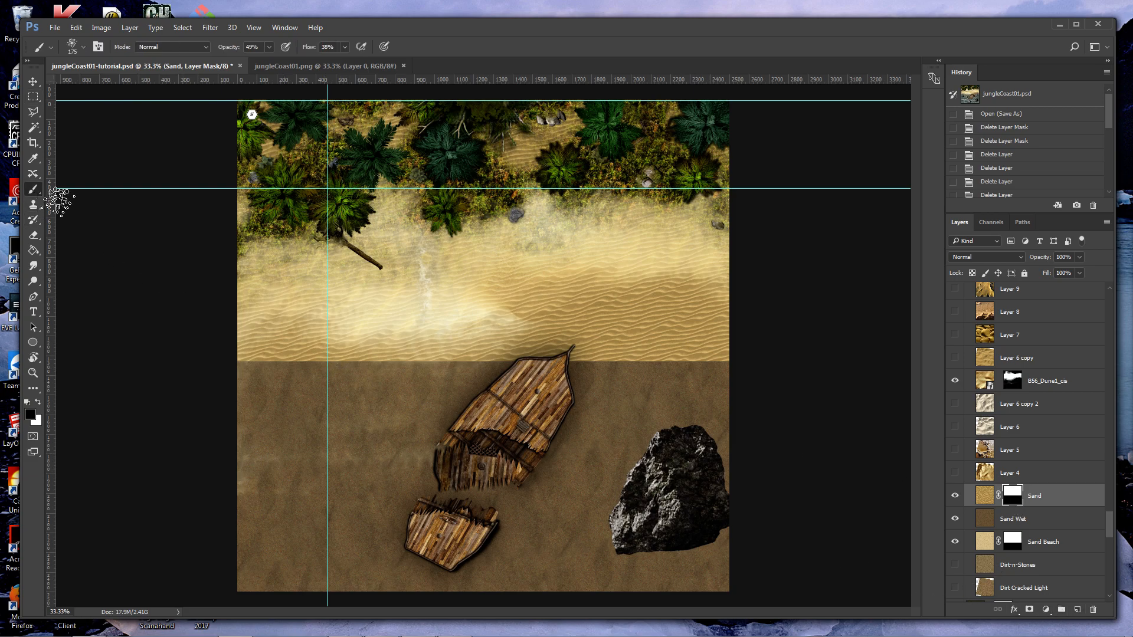
pyautogui.click(241, 352)
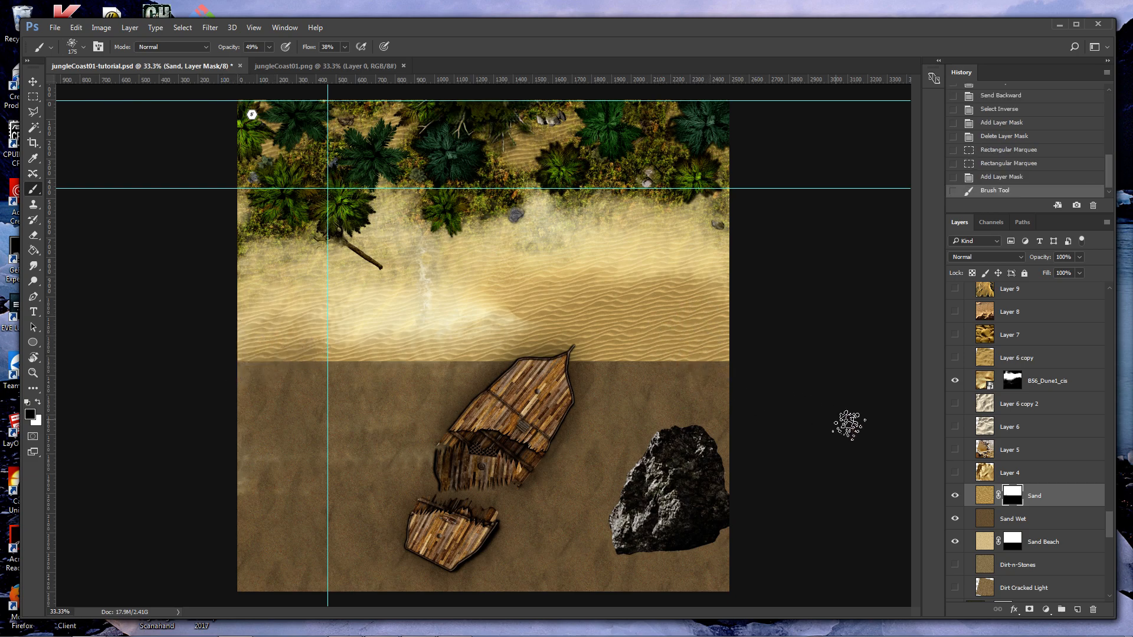
pyautogui.click(954, 499)
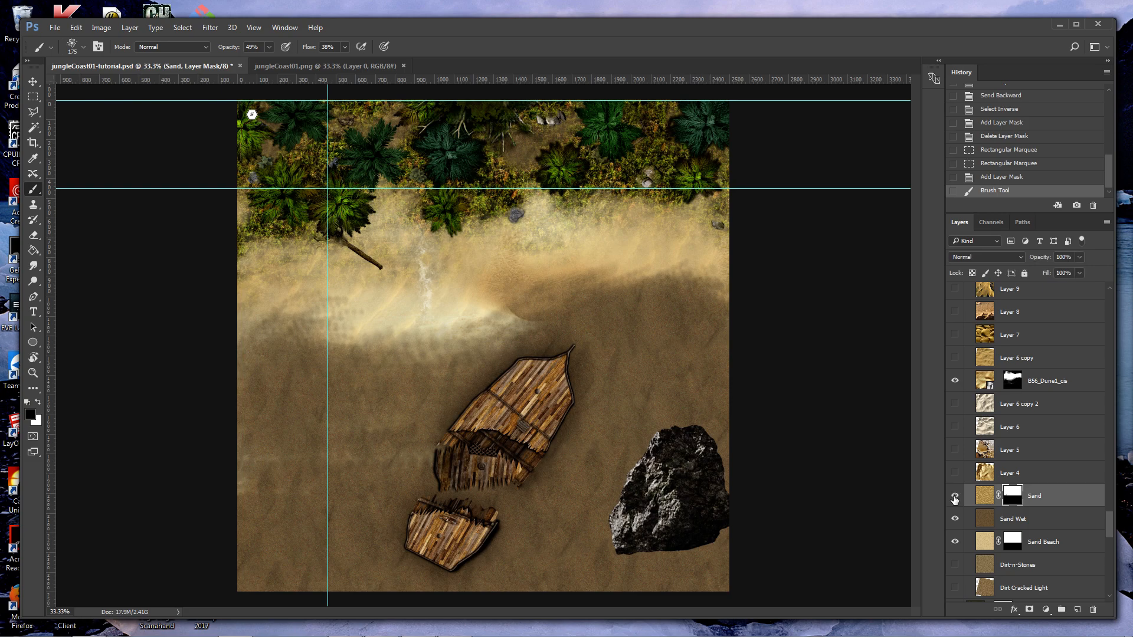
pyautogui.click(954, 499)
pyautogui.moveTo(691, 324)
pyautogui.mouseDown()
pyautogui.moveTo(594, 305)
pyautogui.moveTo(697, 322)
pyautogui.mouseUp()
pyautogui.moveTo(678, 324); pyautogui.dragTo(626, 326)
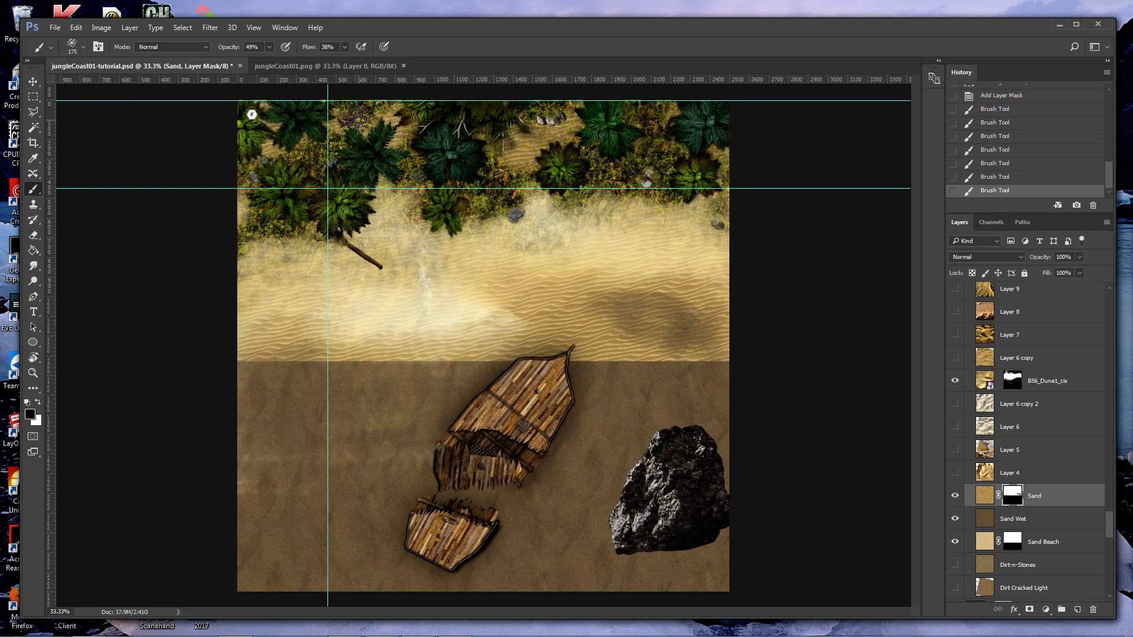
# Set the brush flow to 66% and paint black on the Sand mask to shape a curved wet sand shoreline across the beach.
pyautogui.click(344, 47)
pyautogui.moveTo(345, 49); pyautogui.dragTo(356, 60)
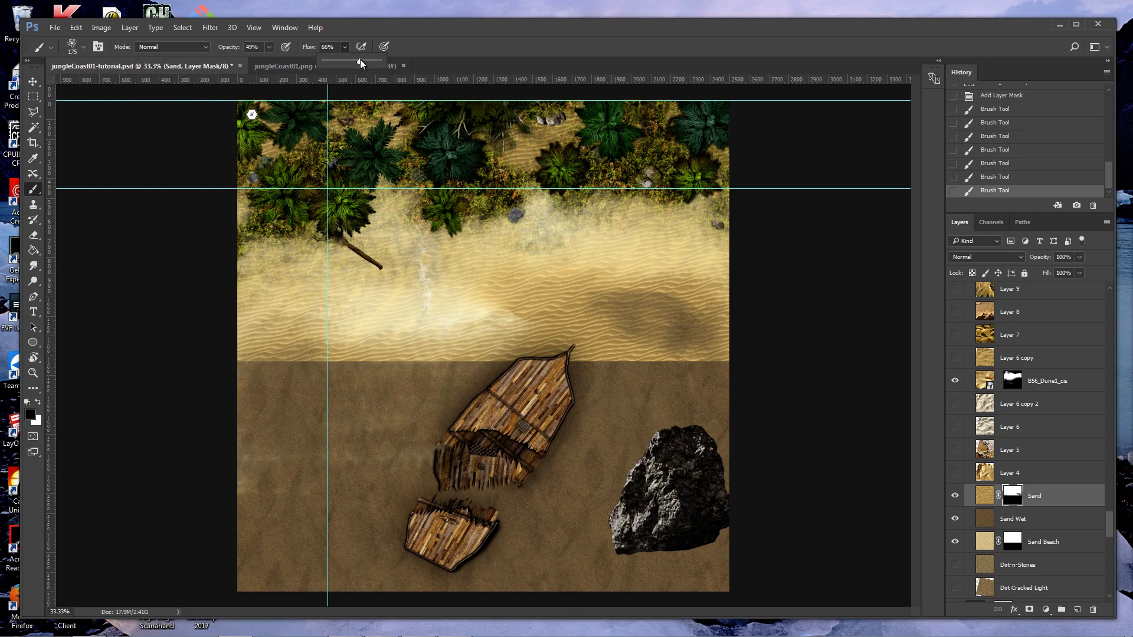
pyautogui.moveTo(656, 344)
pyautogui.mouseDown()
pyautogui.moveTo(699, 346)
pyautogui.moveTo(700, 366)
pyautogui.moveTo(701, 352)
pyautogui.mouseUp()
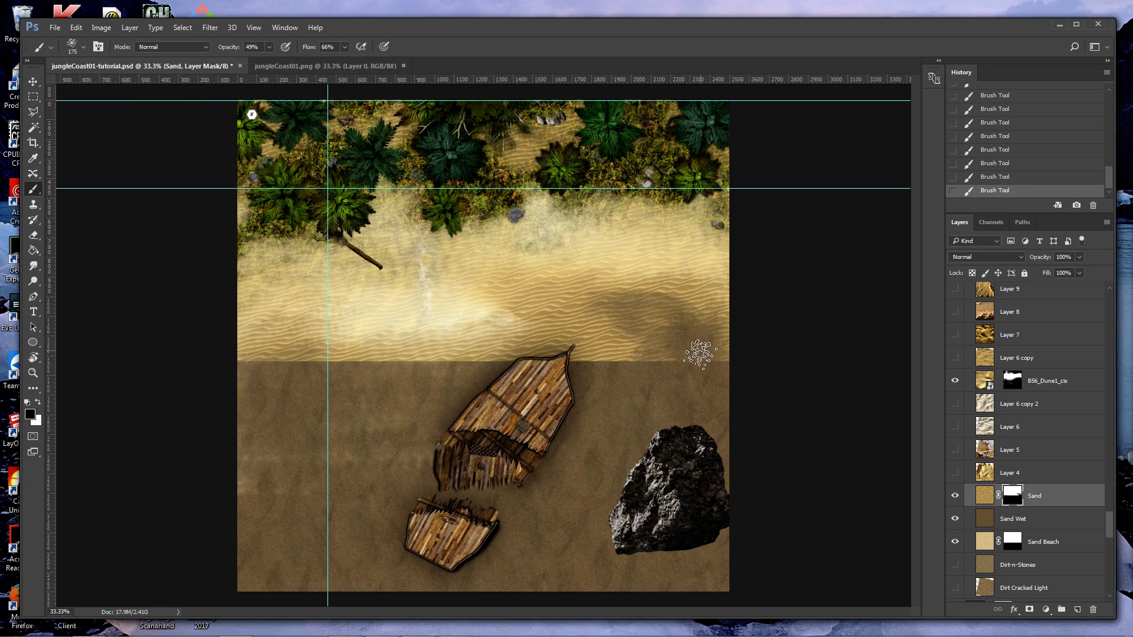
pyautogui.moveTo(592, 330)
pyautogui.mouseDown()
pyautogui.moveTo(524, 357)
pyautogui.moveTo(597, 343)
pyautogui.moveTo(629, 351)
pyautogui.moveTo(580, 347)
pyautogui.moveTo(610, 374)
pyautogui.moveTo(627, 347)
pyautogui.mouseUp()
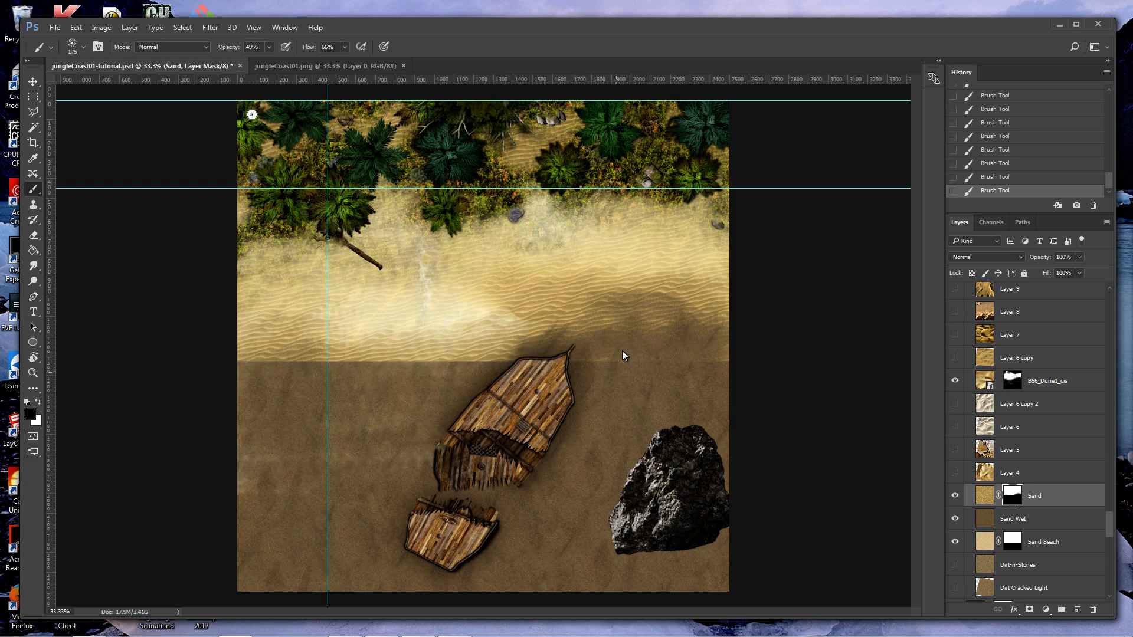
pyautogui.moveTo(725, 324)
pyautogui.mouseDown()
pyautogui.moveTo(562, 315)
pyautogui.moveTo(698, 302)
pyautogui.moveTo(577, 336)
pyautogui.moveTo(587, 311)
pyautogui.moveTo(635, 322)
pyautogui.mouseUp()
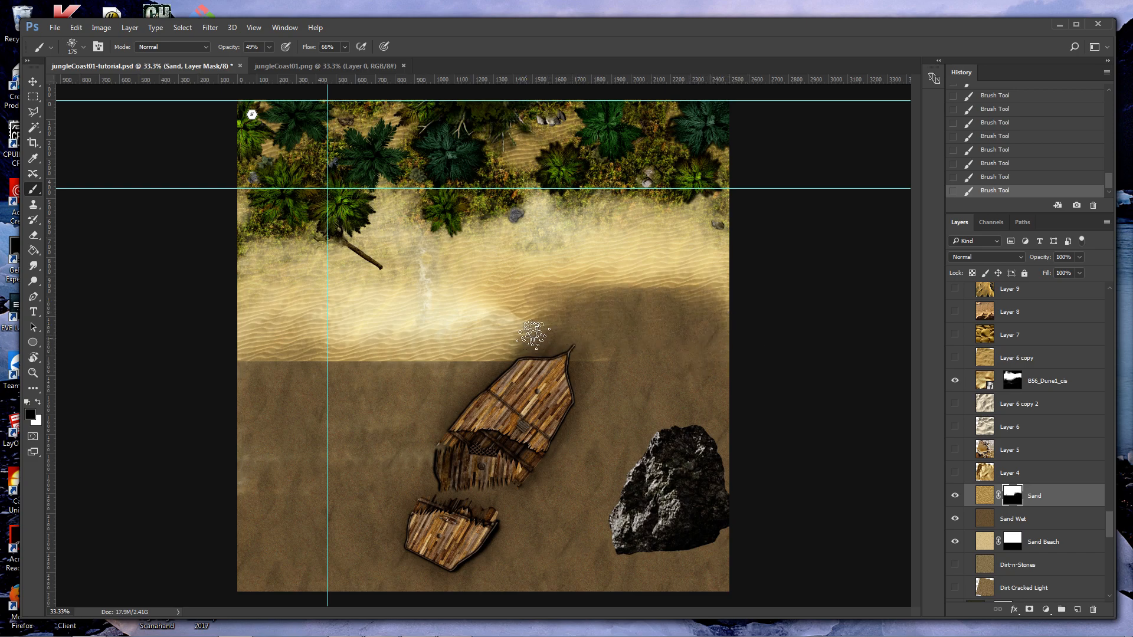
pyautogui.moveTo(583, 370)
pyautogui.mouseDown()
pyautogui.moveTo(502, 366)
pyautogui.moveTo(519, 349)
pyautogui.mouseUp()
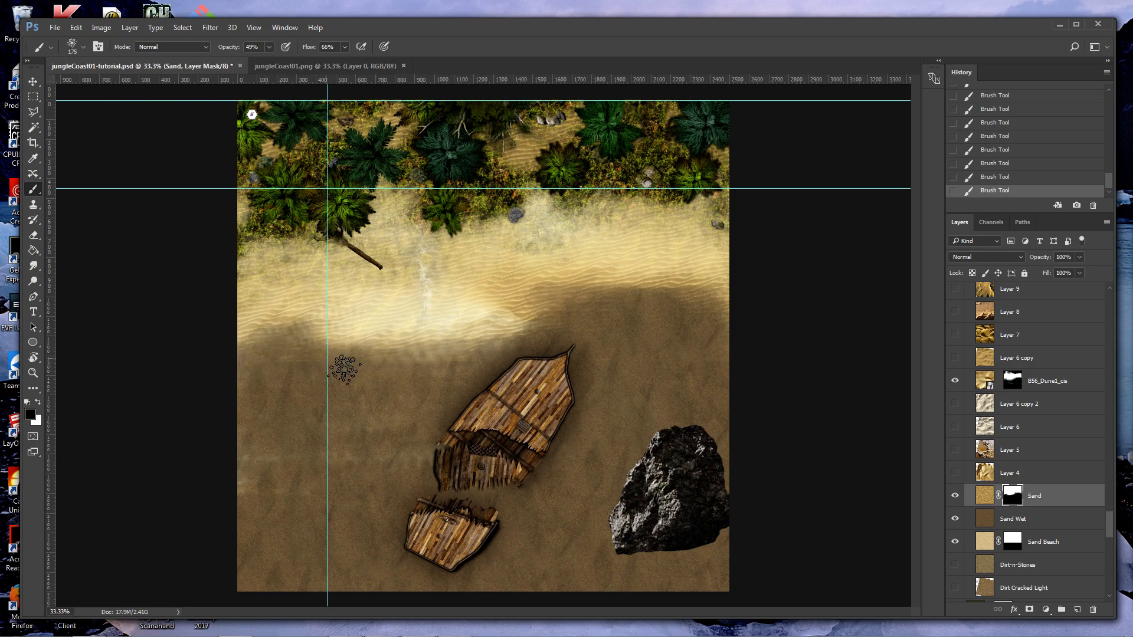
pyautogui.moveTo(530, 317)
pyautogui.mouseDown()
pyautogui.moveTo(480, 343)
pyautogui.moveTo(531, 313)
pyautogui.moveTo(479, 343)
pyautogui.mouseUp()
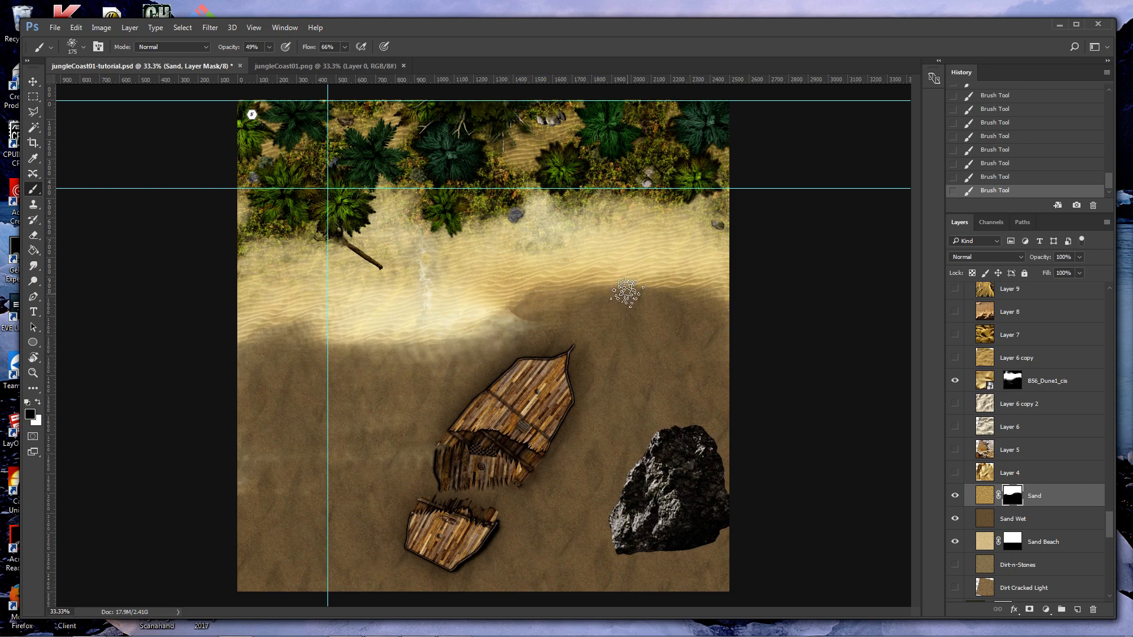
pyautogui.moveTo(307, 349); pyautogui.dragTo(251, 343)
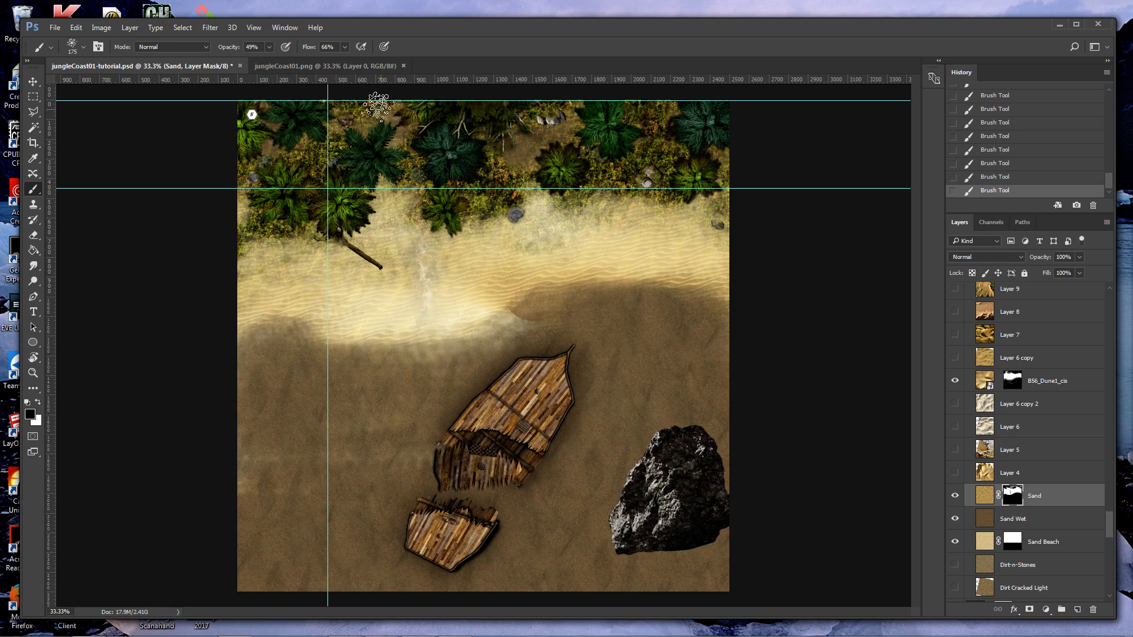
# Compare the beach with jungleCoast01.png and hide the river water copy layer that leaves a pale streak on the sand.
pyautogui.click(346, 69)
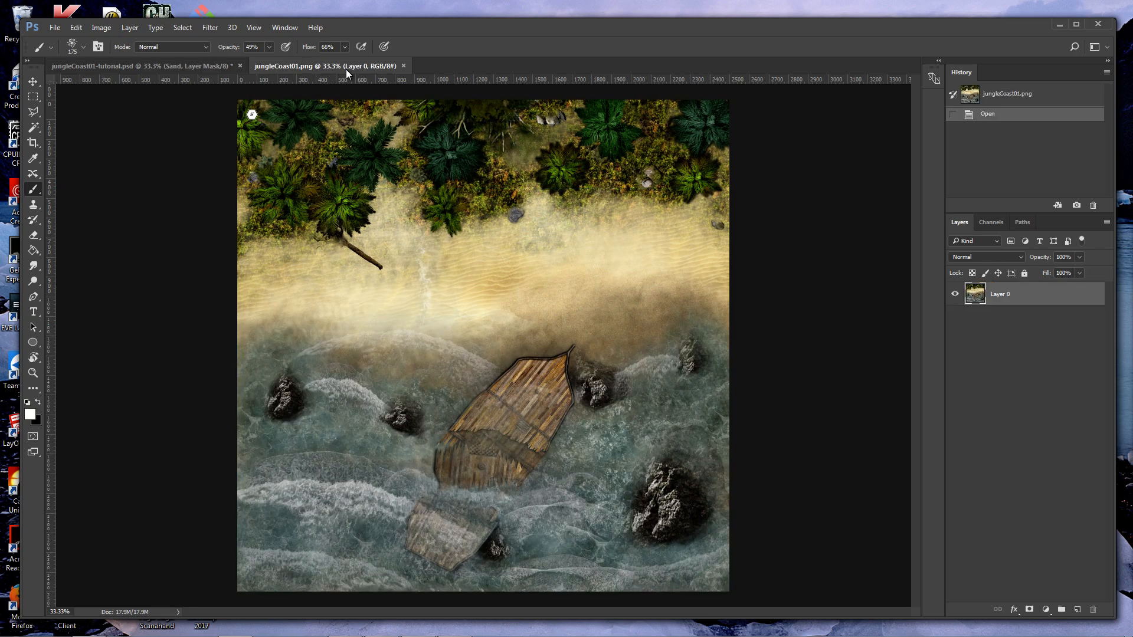
pyautogui.click(195, 66)
pyautogui.press('v')
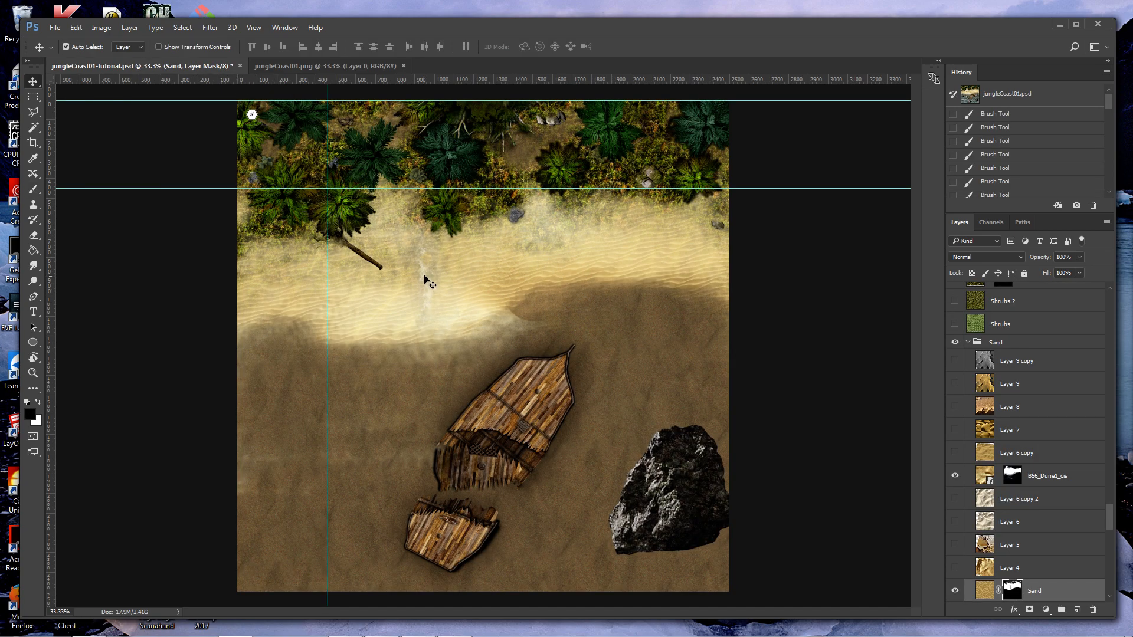
pyautogui.click(425, 276)
pyautogui.click(955, 294)
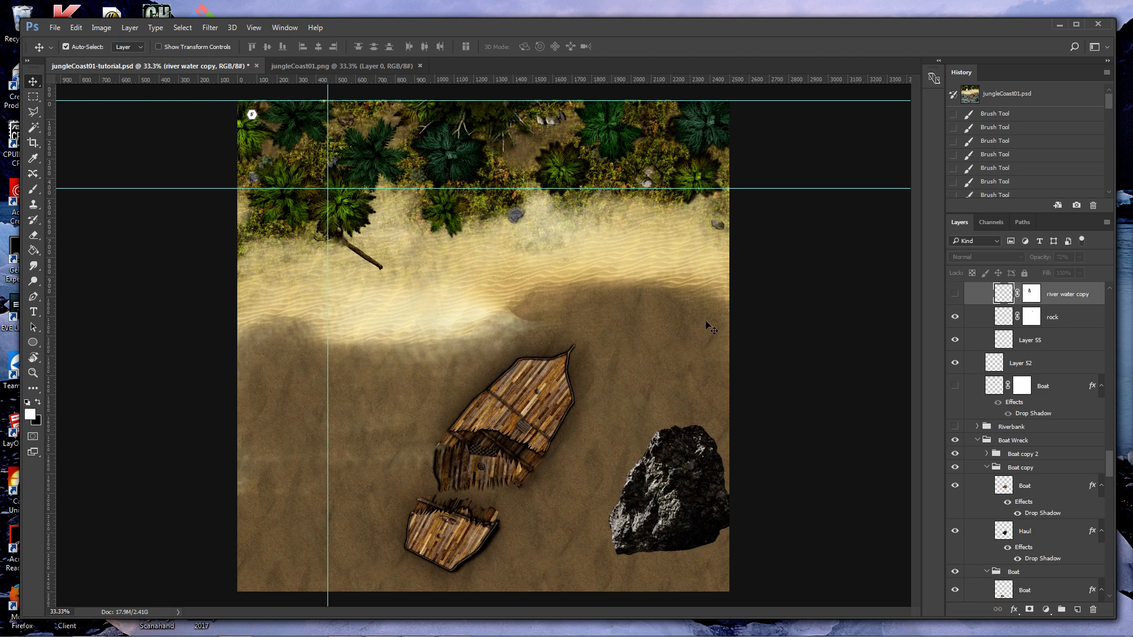
# Soften the shoreline on the Sand layer's mask with black at 35% flow and 23% opacity.
pyautogui.click(673, 365)
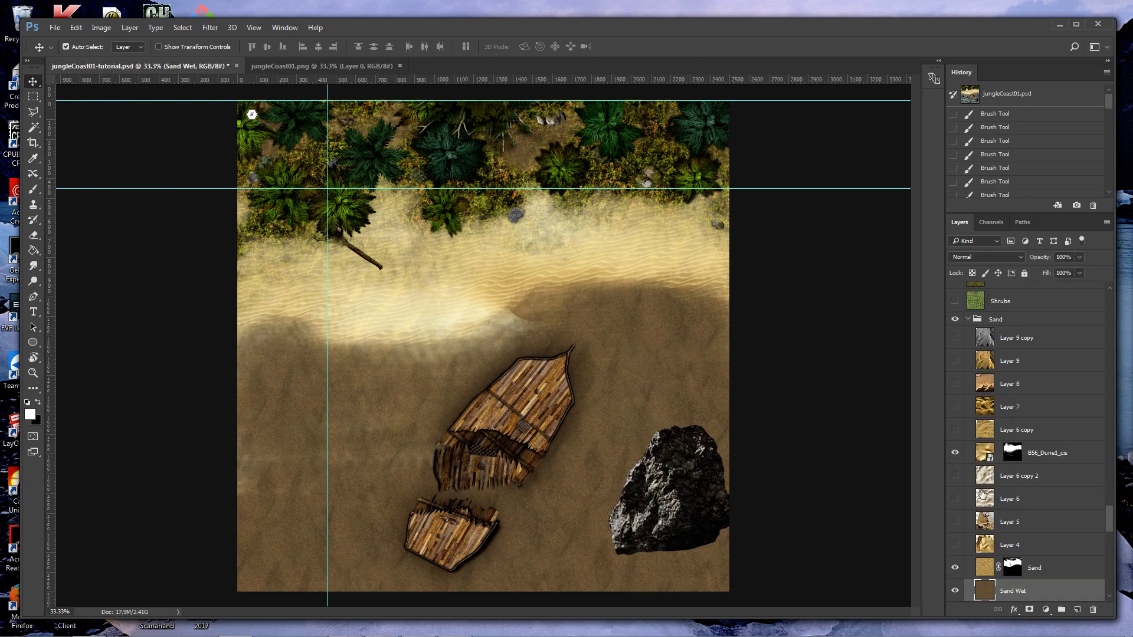
pyautogui.click(1012, 567)
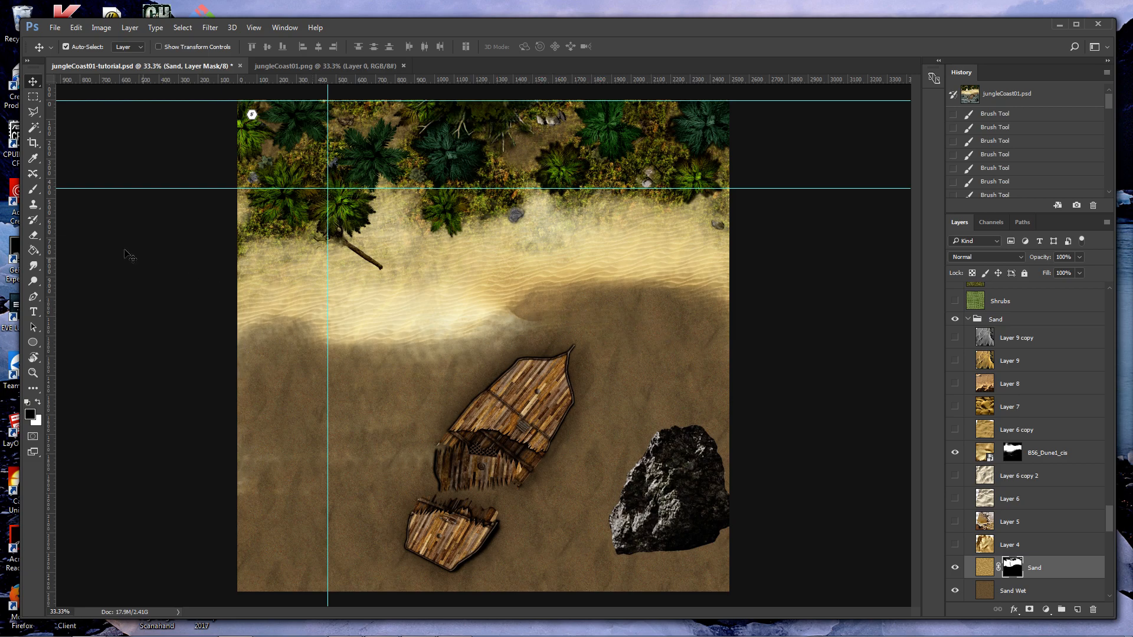
pyautogui.click(34, 190)
pyautogui.click(345, 47)
pyautogui.moveTo(715, 303); pyautogui.dragTo(658, 282)
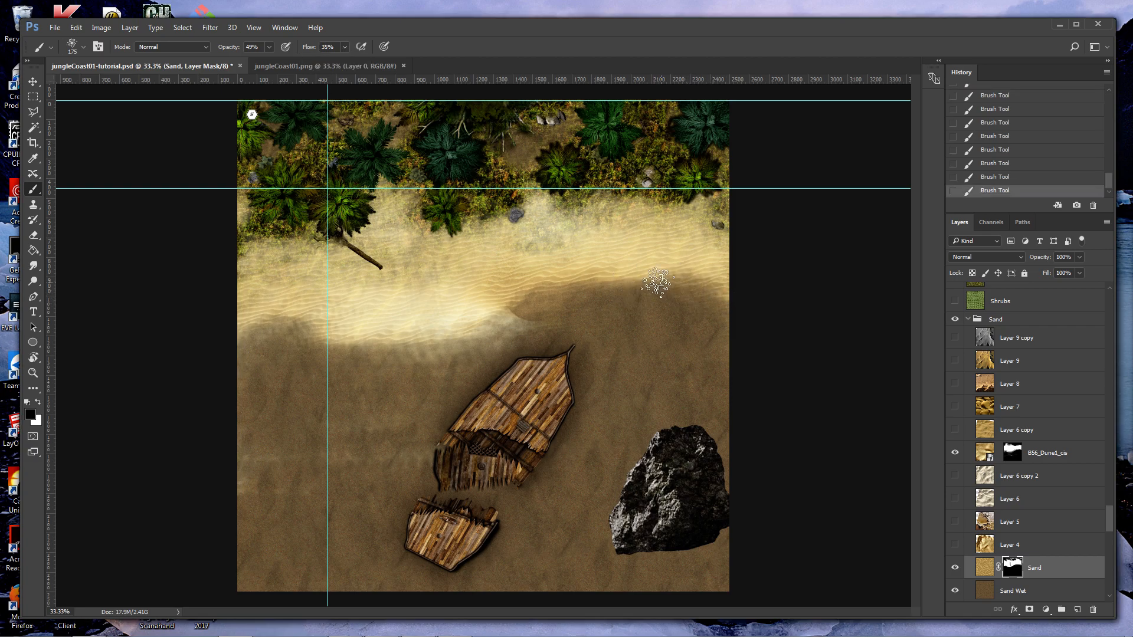
pyautogui.click(269, 47)
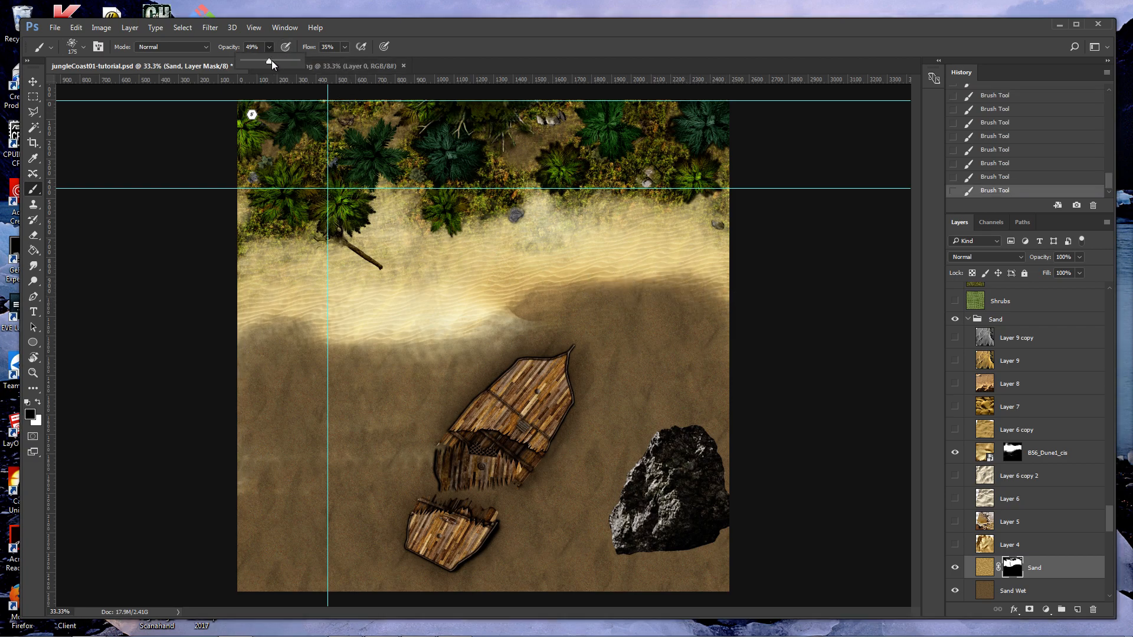
pyautogui.click(705, 311)
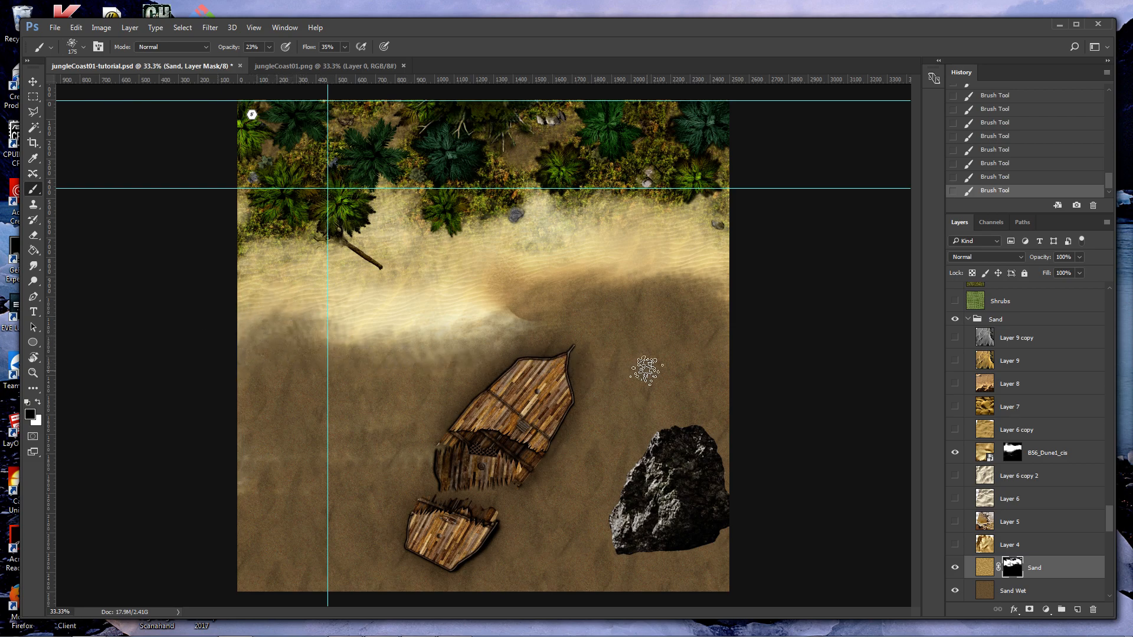
# Move the Sand Beach layer above Sand Wet, keeping the Sand layer's mask, and compare the beach with jungleCoast01.png.
pyautogui.scroll(-3, 1009, 420)
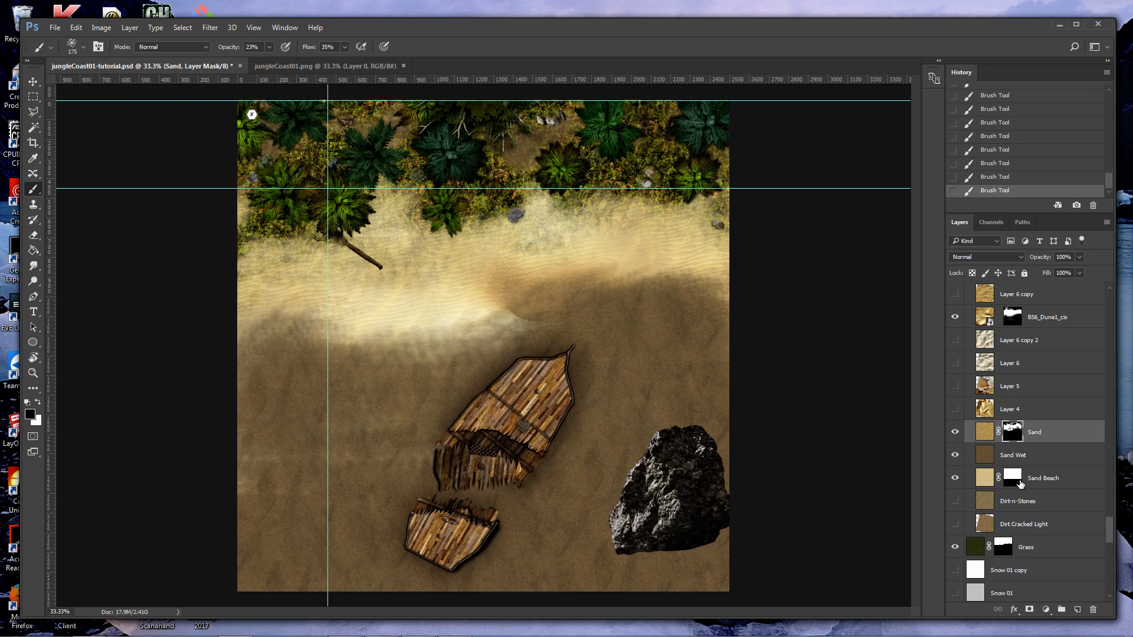
pyautogui.click(1013, 479)
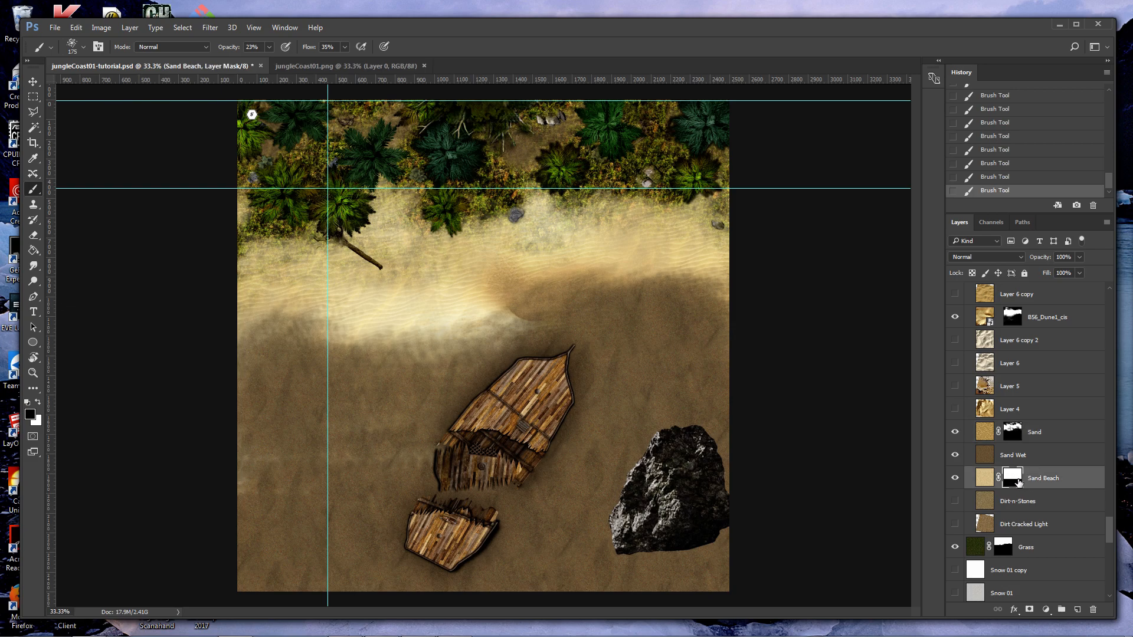
pyautogui.moveTo(1012, 481); pyautogui.dragTo(1028, 442)
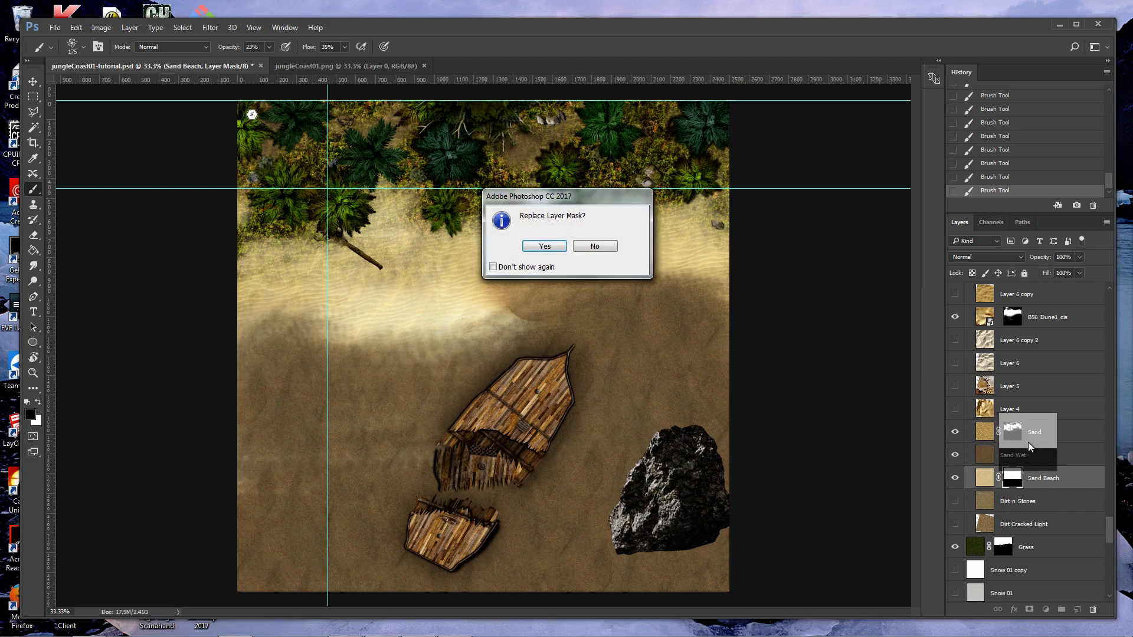
pyautogui.click(595, 246)
pyautogui.moveTo(987, 486); pyautogui.dragTo(988, 444)
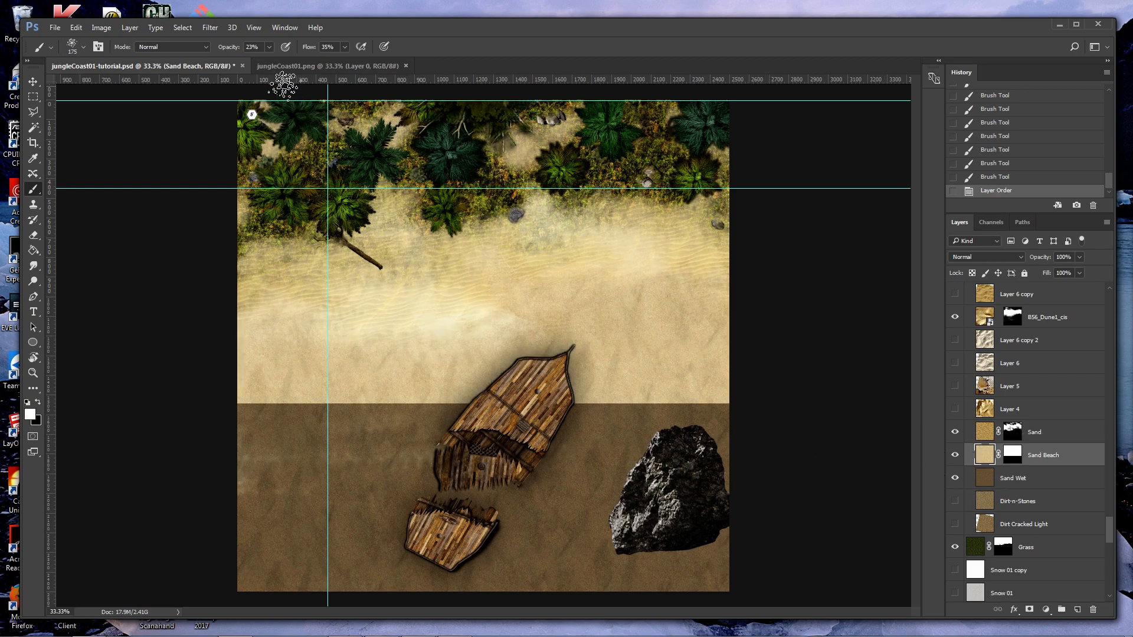
pyautogui.click(304, 66)
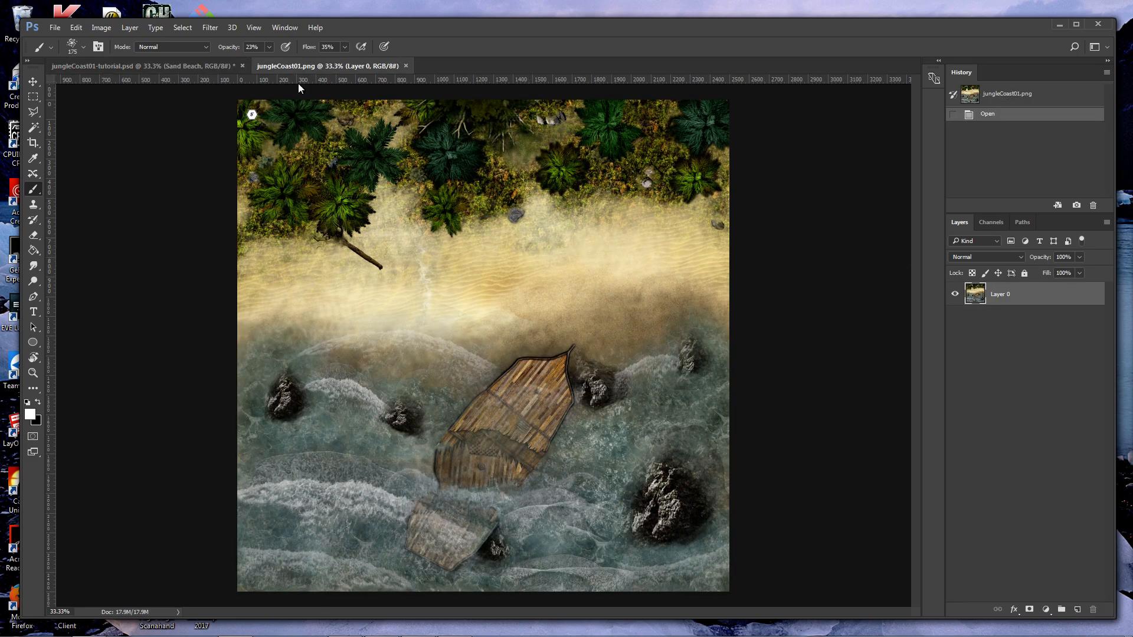
pyautogui.click(175, 68)
pyautogui.scroll(-2, 1039, 483)
pyautogui.scroll(-3, 1039, 483)
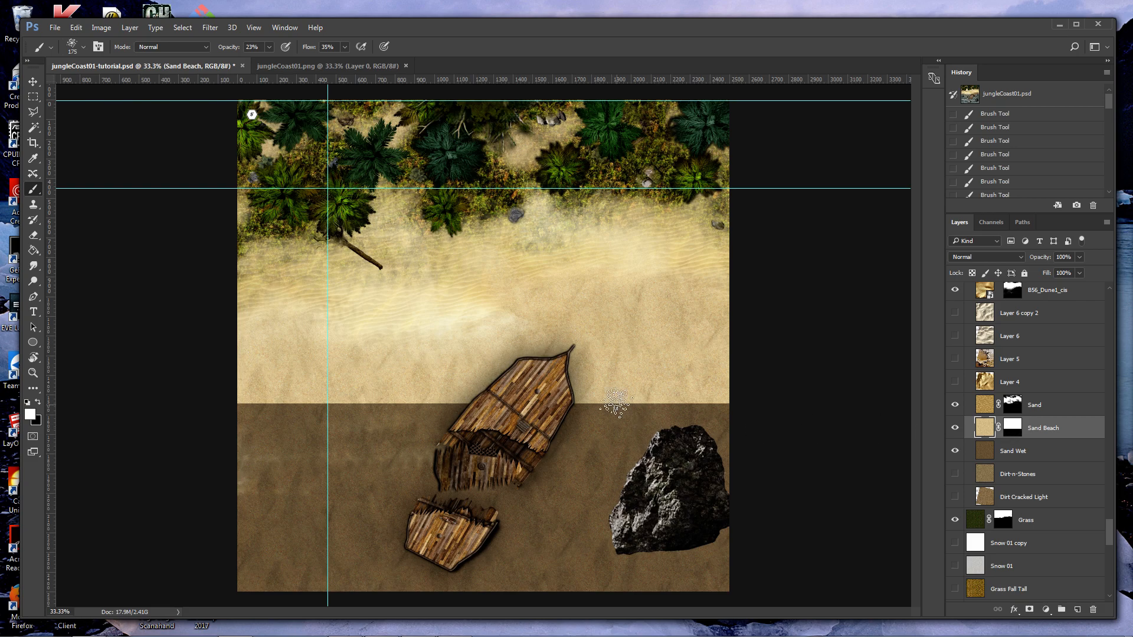
# Set the brush to 55% flow and 45% opacity, and undo the white strokes painted directly on the Sand Beach layer.
pyautogui.moveTo(344, 47); pyautogui.dragTo(357, 62)
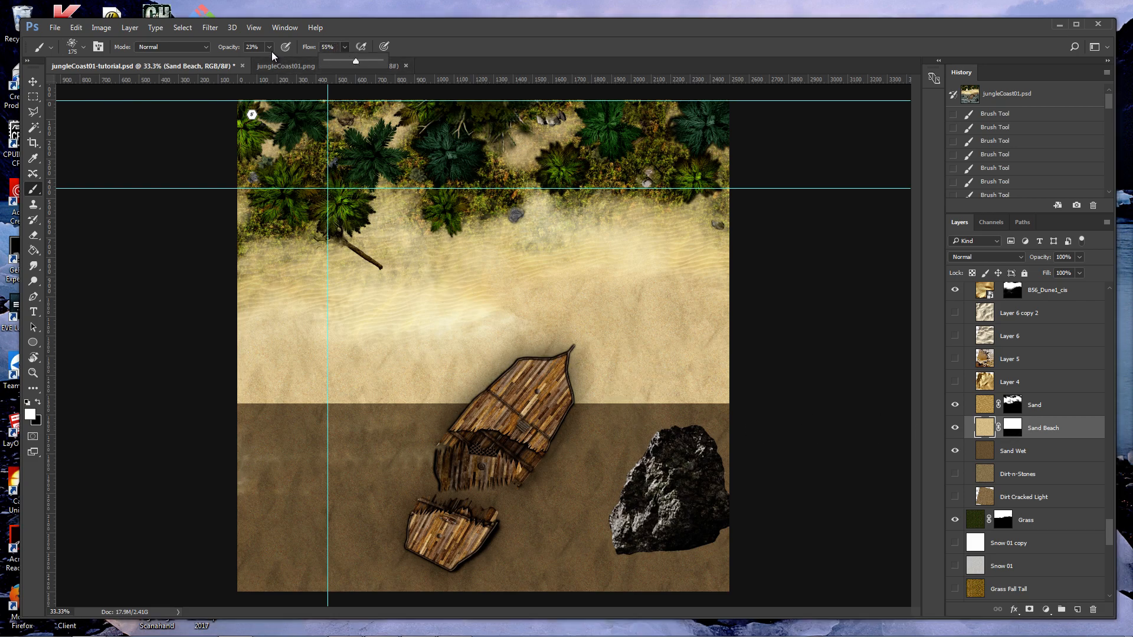
pyautogui.moveTo(269, 48); pyautogui.dragTo(281, 64)
pyautogui.moveTo(295, 412)
pyautogui.mouseDown()
pyautogui.moveTo(229, 399)
pyautogui.moveTo(283, 411)
pyautogui.mouseUp()
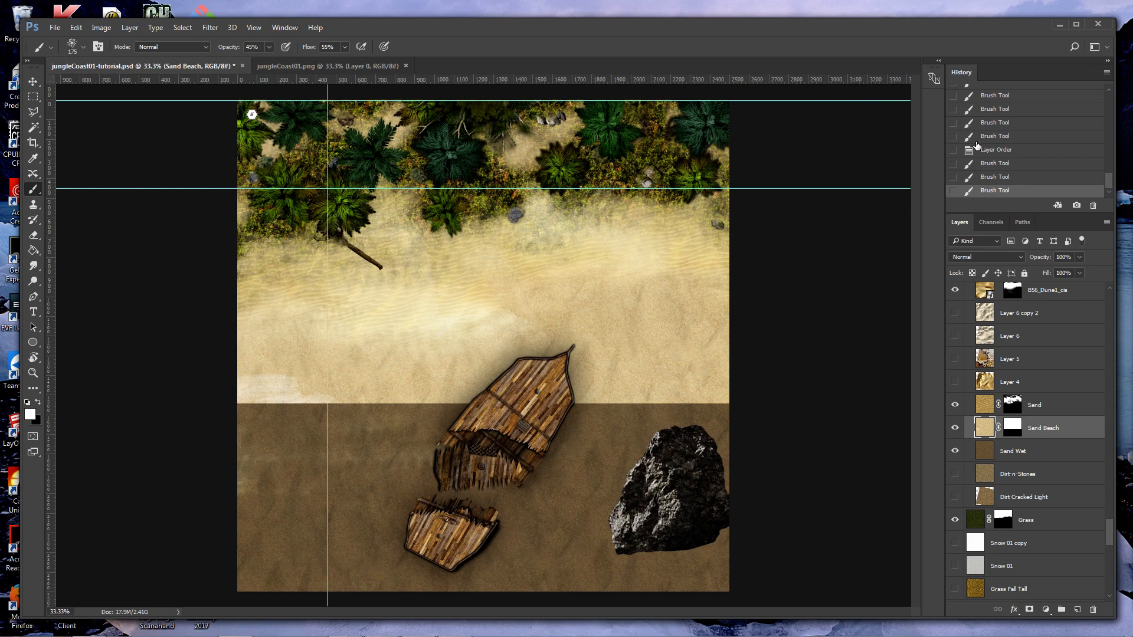
pyautogui.click(989, 151)
# Paint black on the Sand Beach mask to replace its straight lower edge with a curved wet sand shoreline around the boat's bow.
pyautogui.click(1013, 427)
pyautogui.press('x')
pyautogui.moveTo(738, 397)
pyautogui.mouseDown()
pyautogui.moveTo(674, 394)
pyautogui.moveTo(654, 407)
pyautogui.moveTo(665, 415)
pyautogui.moveTo(631, 385)
pyautogui.moveTo(686, 405)
pyautogui.moveTo(738, 396)
pyautogui.moveTo(675, 418)
pyautogui.moveTo(603, 394)
pyautogui.moveTo(610, 411)
pyautogui.moveTo(585, 406)
pyautogui.moveTo(620, 365)
pyautogui.moveTo(558, 381)
pyautogui.moveTo(584, 359)
pyautogui.moveTo(575, 409)
pyautogui.moveTo(615, 373)
pyautogui.moveTo(586, 361)
pyautogui.moveTo(623, 393)
pyautogui.moveTo(644, 364)
pyautogui.moveTo(725, 385)
pyautogui.moveTo(656, 364)
pyautogui.moveTo(651, 374)
pyautogui.moveTo(714, 384)
pyautogui.moveTo(706, 356)
pyautogui.moveTo(721, 365)
pyautogui.moveTo(579, 358)
pyautogui.moveTo(628, 339)
pyautogui.moveTo(715, 371)
pyautogui.moveTo(601, 381)
pyautogui.moveTo(668, 413)
pyautogui.moveTo(718, 397)
pyautogui.moveTo(670, 403)
pyautogui.moveTo(480, 368)
pyautogui.moveTo(480, 381)
pyautogui.moveTo(558, 358)
pyautogui.moveTo(471, 377)
pyautogui.moveTo(440, 403)
pyautogui.moveTo(610, 392)
pyautogui.mouseUp()
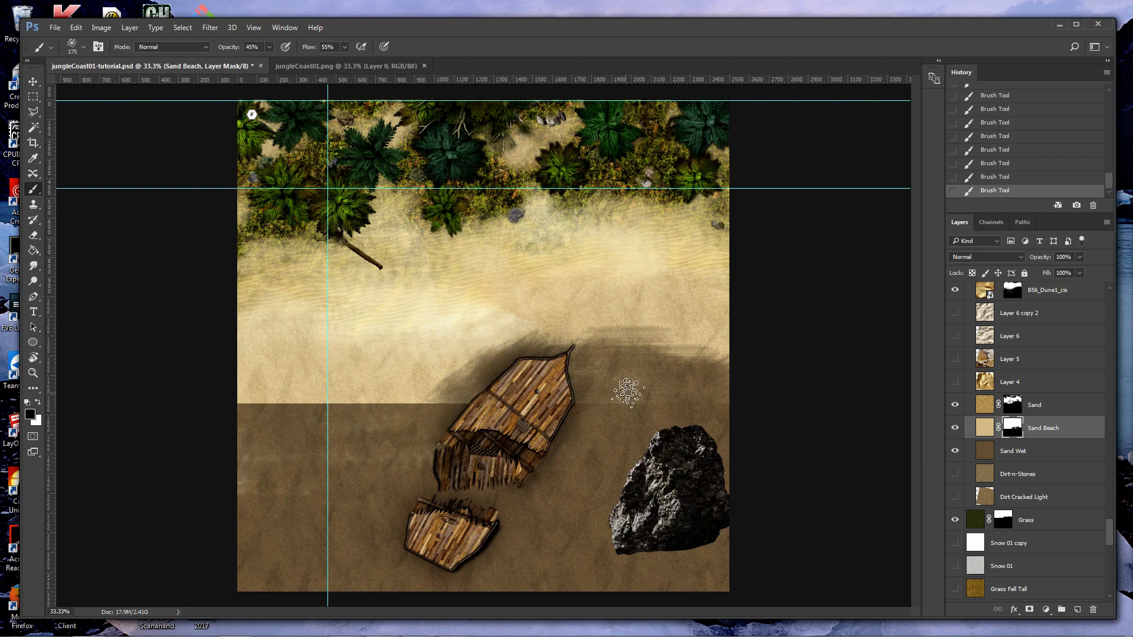
pyautogui.moveTo(427, 400); pyautogui.dragTo(307, 365)
pyautogui.moveTo(326, 405)
pyautogui.mouseDown()
pyautogui.moveTo(258, 411)
pyautogui.moveTo(249, 398)
pyautogui.moveTo(286, 392)
pyautogui.mouseUp()
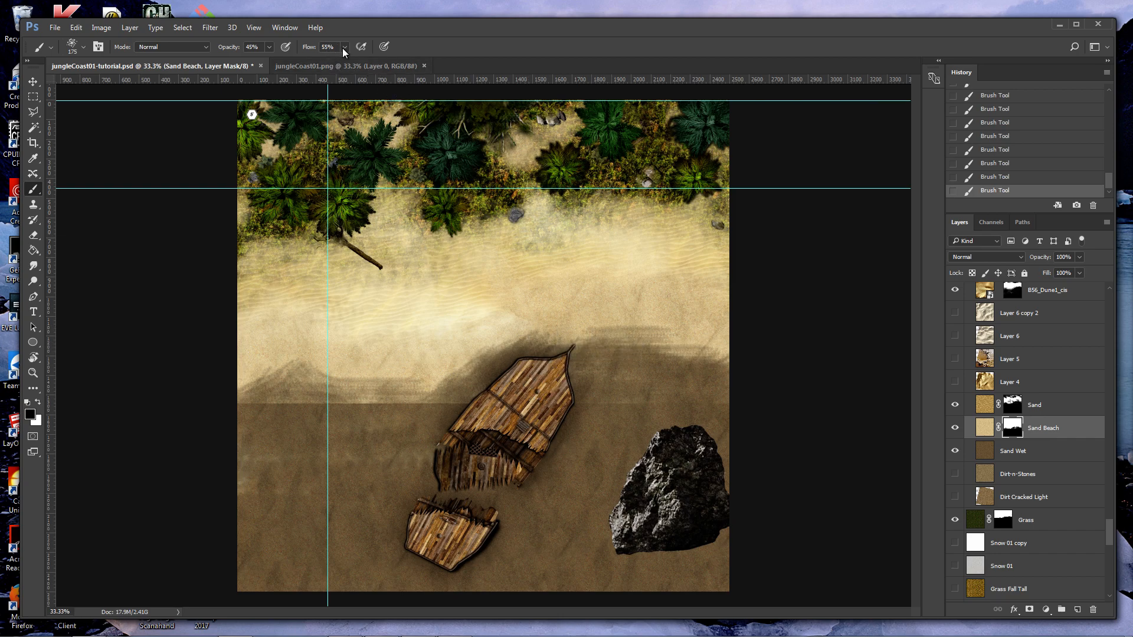
pyautogui.moveTo(642, 339)
pyautogui.mouseDown()
pyautogui.moveTo(714, 373)
pyautogui.moveTo(707, 354)
pyautogui.moveTo(716, 365)
pyautogui.moveTo(652, 345)
pyautogui.moveTo(670, 334)
pyautogui.moveTo(711, 356)
pyautogui.moveTo(686, 339)
pyautogui.moveTo(600, 335)
pyautogui.moveTo(568, 338)
pyautogui.moveTo(454, 397)
pyautogui.mouseUp()
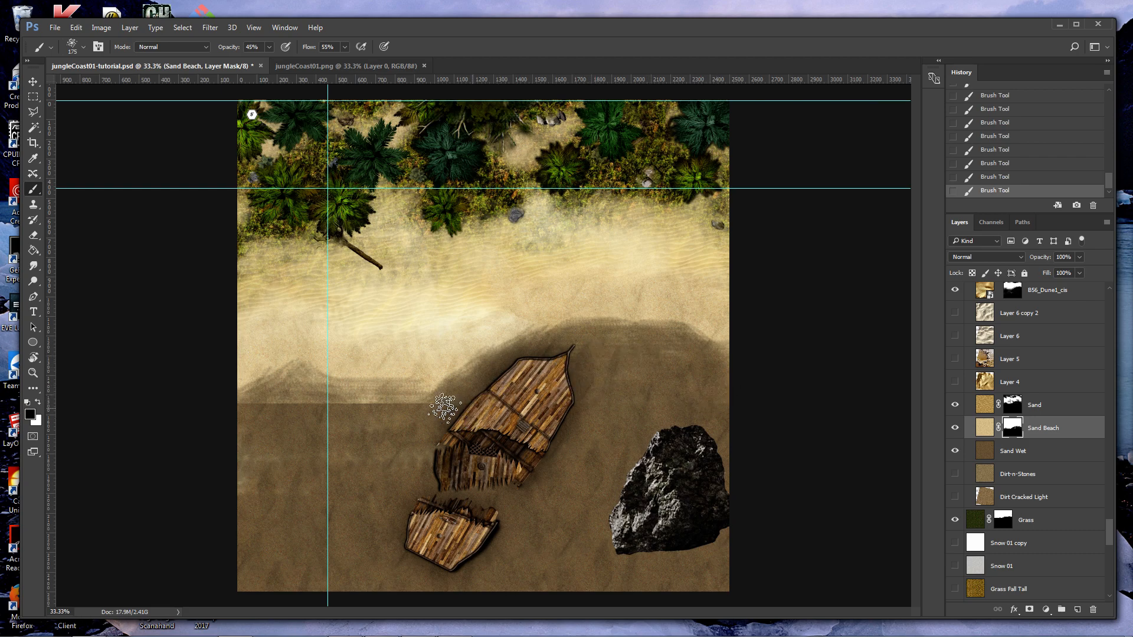
pyautogui.moveTo(334, 403)
pyautogui.mouseDown()
pyautogui.moveTo(279, 384)
pyautogui.moveTo(291, 397)
pyautogui.moveTo(245, 385)
pyautogui.moveTo(239, 410)
pyautogui.moveTo(230, 397)
pyautogui.moveTo(330, 404)
pyautogui.moveTo(319, 377)
pyautogui.moveTo(255, 398)
pyautogui.moveTo(280, 385)
pyautogui.moveTo(342, 419)
pyautogui.moveTo(267, 399)
pyautogui.moveTo(291, 409)
pyautogui.mouseUp()
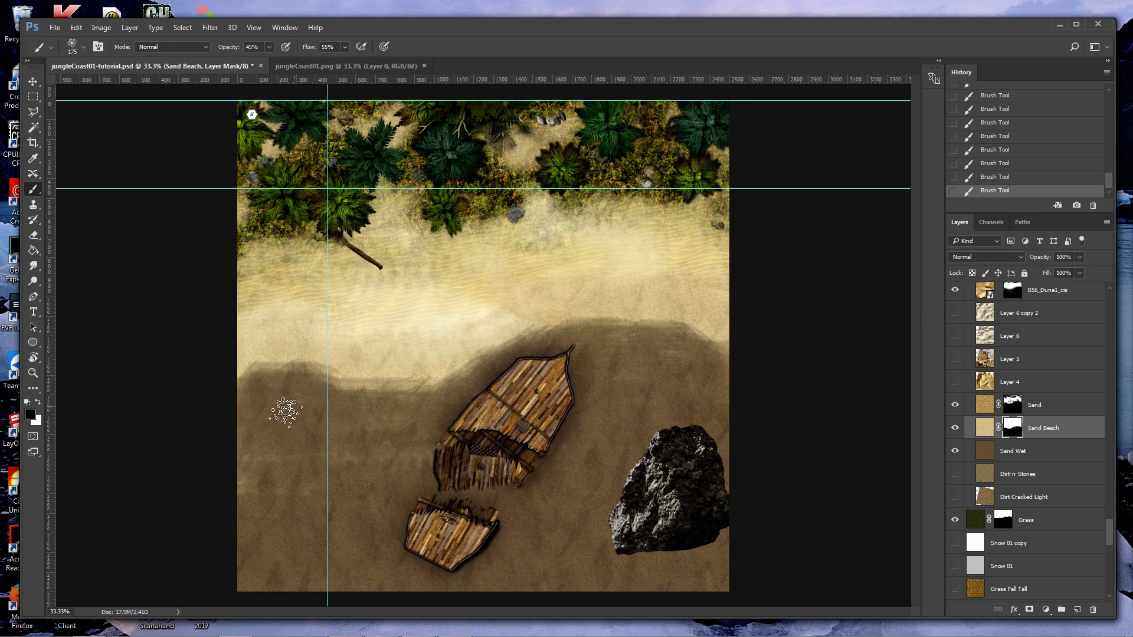
pyautogui.moveTo(417, 401); pyautogui.dragTo(434, 411)
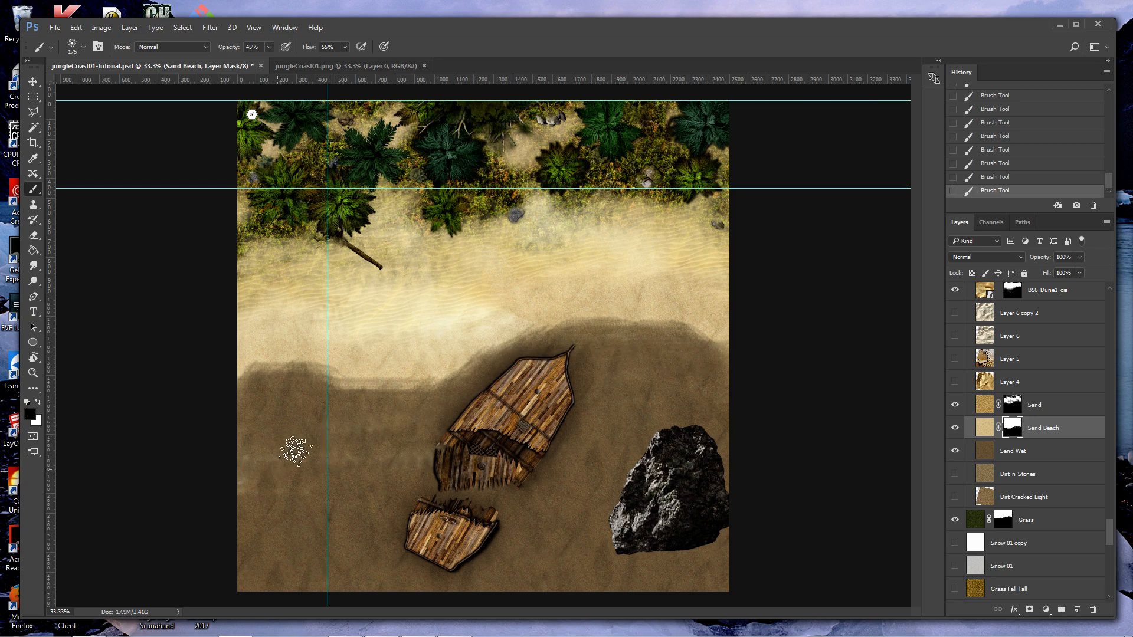
# Soften the wet sand edge on the Sand Beach mask, lowering the brush to 24% opacity and 22% flow.
pyautogui.click(269, 48)
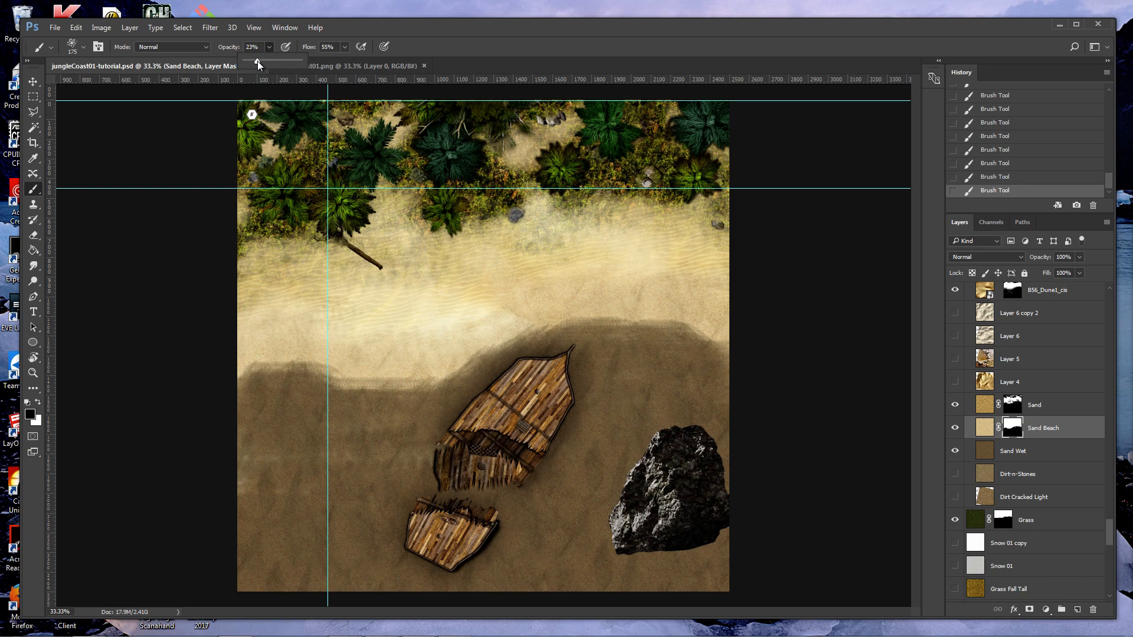
pyautogui.click(334, 60)
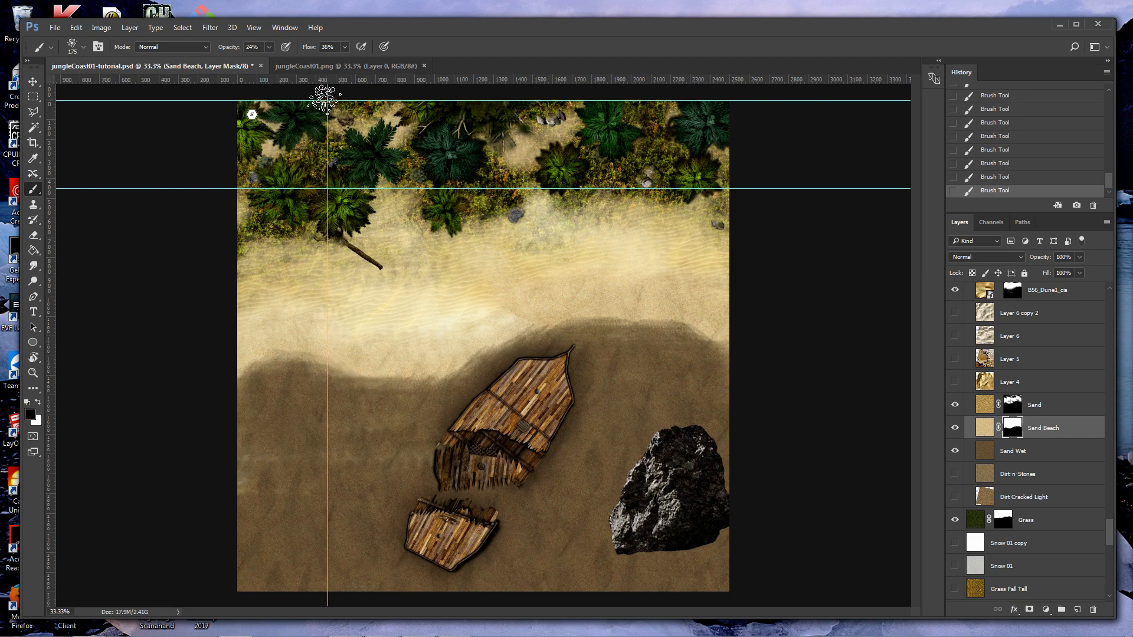
pyautogui.click(345, 47)
pyautogui.moveTo(338, 61); pyautogui.dragTo(337, 61)
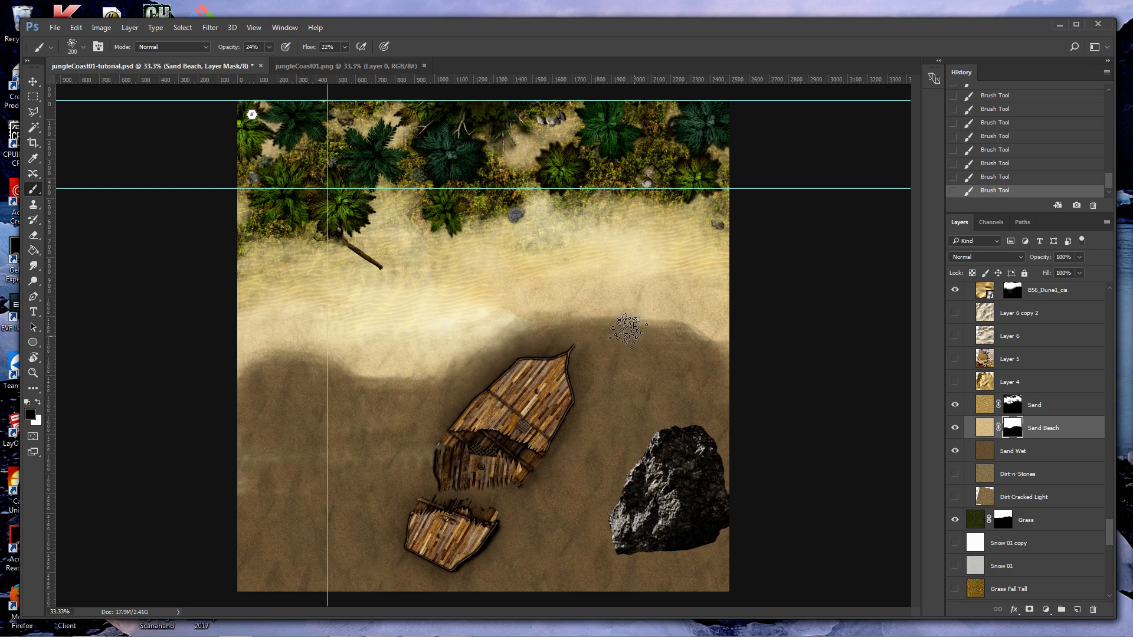
# Set the brush size to 200 and blend the Sand Beach mask's edge from the boat's bow to the map's west side.
pyautogui.press(']')
pyautogui.press(']')
pyautogui.press(']')
pyautogui.press(']')
pyautogui.press('[')
pyautogui.press('[')
pyautogui.press('[')
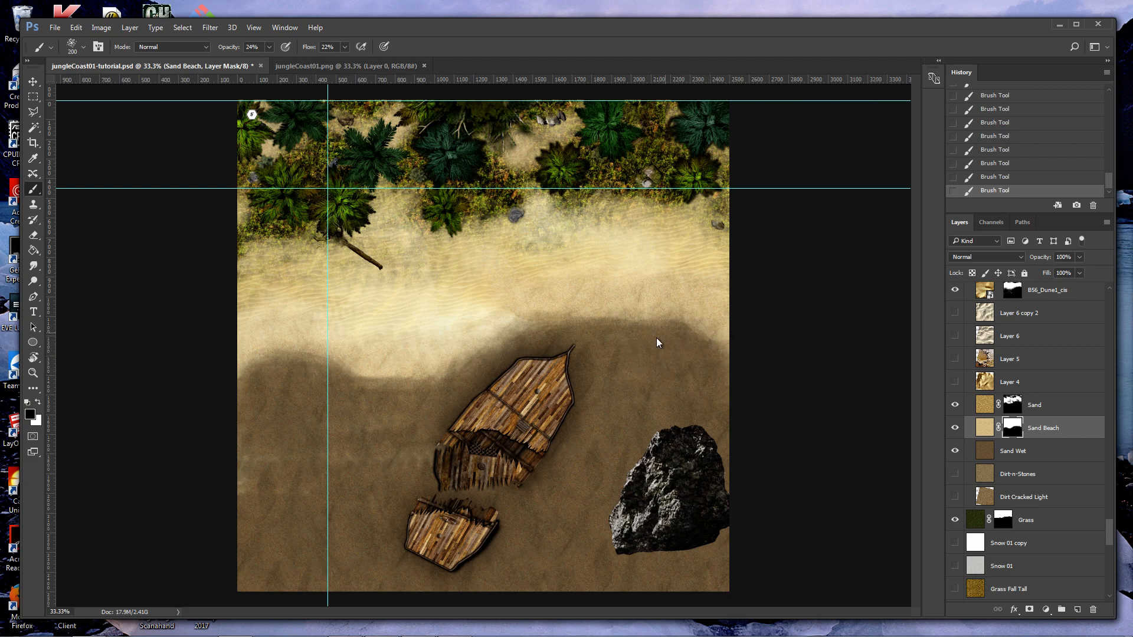
pyautogui.moveTo(558, 331)
pyautogui.mouseDown()
pyautogui.moveTo(512, 334)
pyautogui.moveTo(493, 360)
pyautogui.mouseUp()
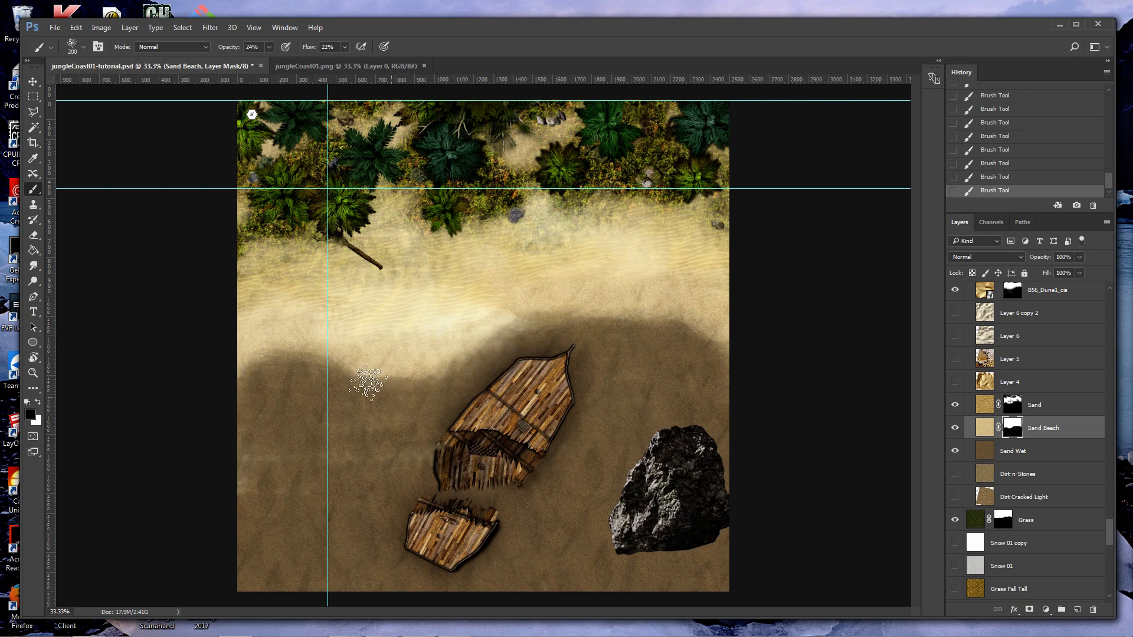
pyautogui.moveTo(323, 370)
pyautogui.mouseDown()
pyautogui.moveTo(321, 355)
pyautogui.moveTo(259, 378)
pyautogui.mouseUp()
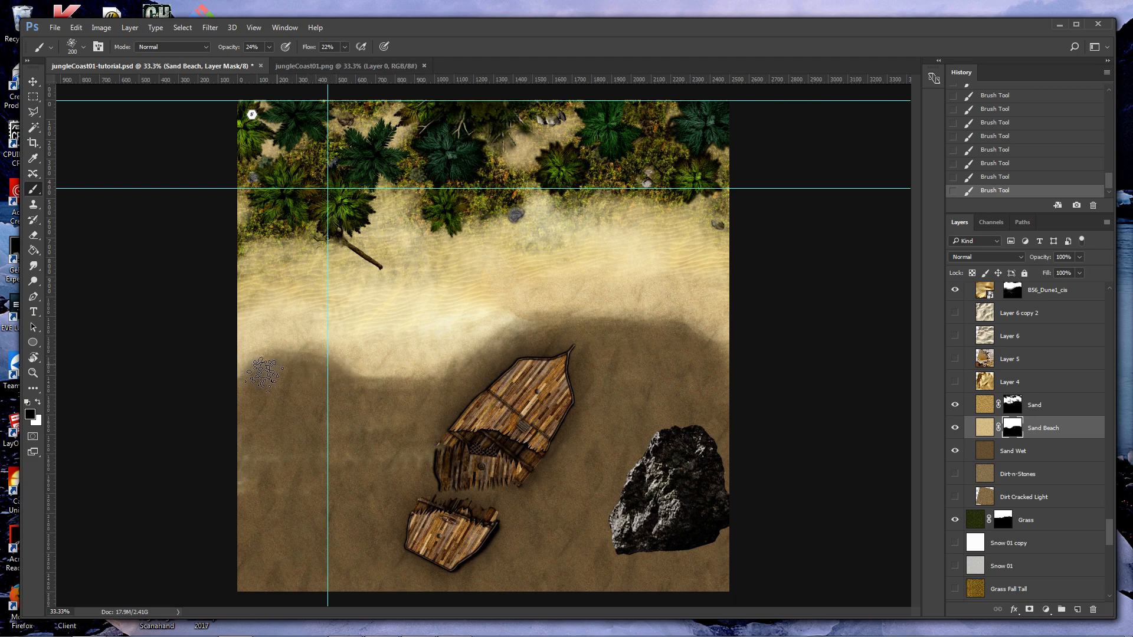
pyautogui.moveTo(435, 376); pyautogui.dragTo(357, 381)
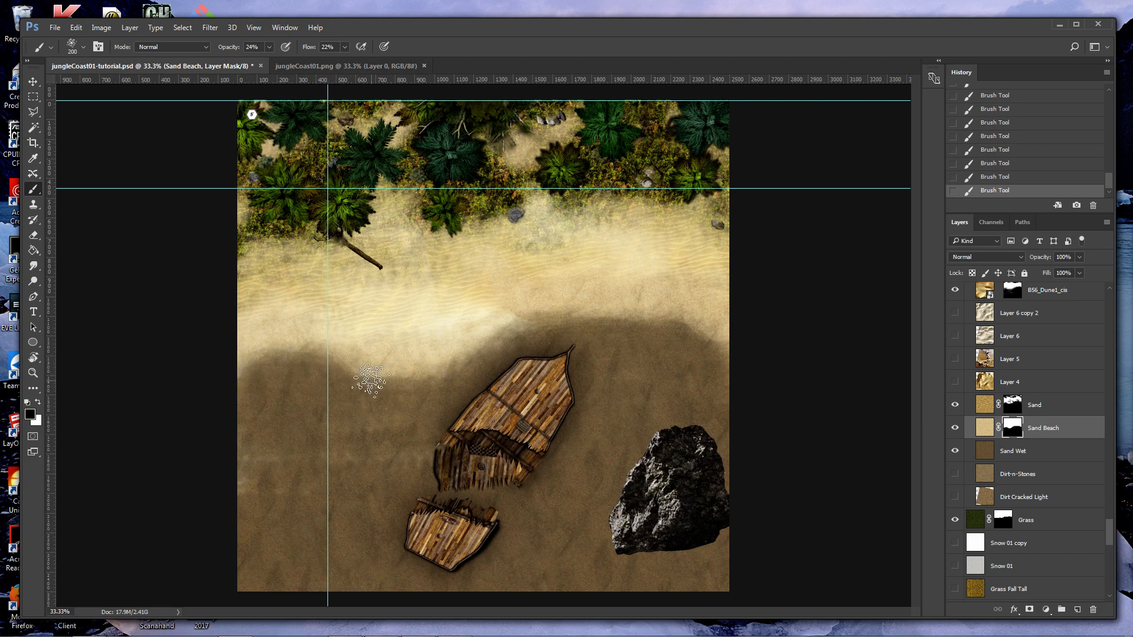
# Blend the Sand Beach mask's edge west of the boat's bow and along the map's east side.
pyautogui.moveTo(466, 360)
pyautogui.mouseDown()
pyautogui.moveTo(405, 367)
pyautogui.moveTo(406, 379)
pyautogui.mouseUp()
pyautogui.moveTo(673, 317); pyautogui.dragTo(718, 329)
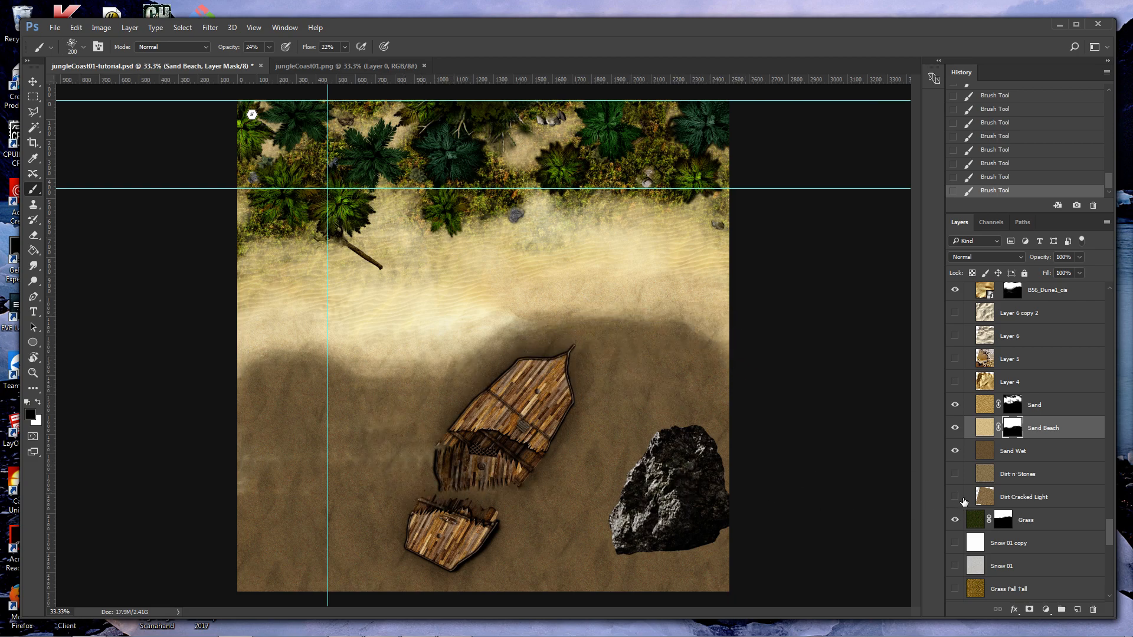
# Select the area above a wavy waterline across the boat with the Polygonal Lasso and turn it into a mask on Sand Wet.
pyautogui.click(1028, 460)
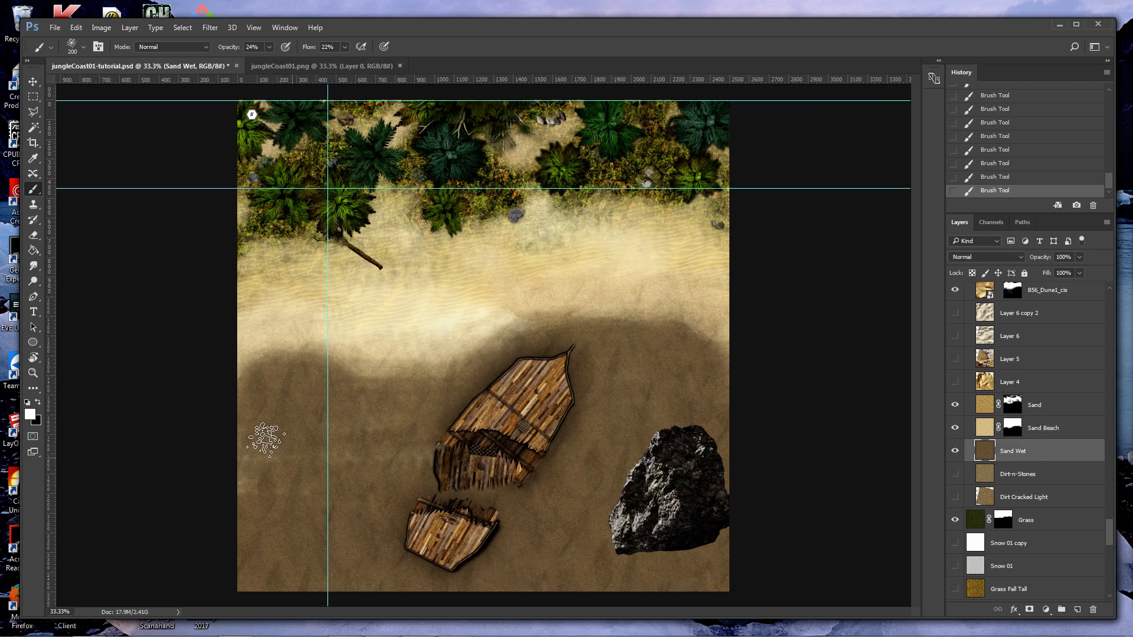
pyautogui.click(34, 114)
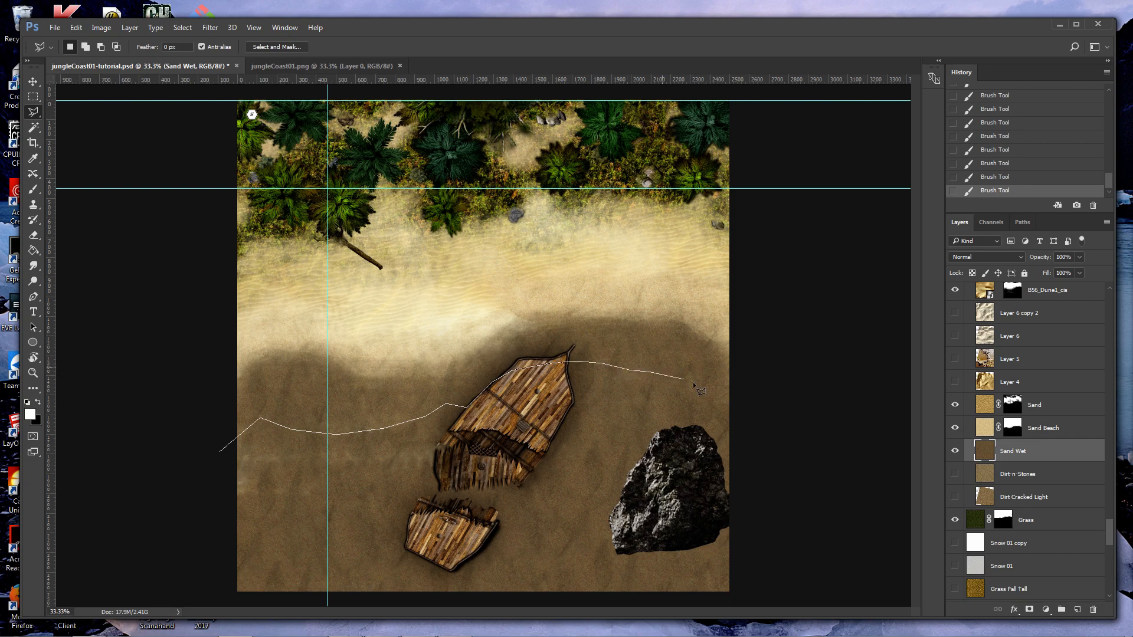
pyautogui.click(763, 66)
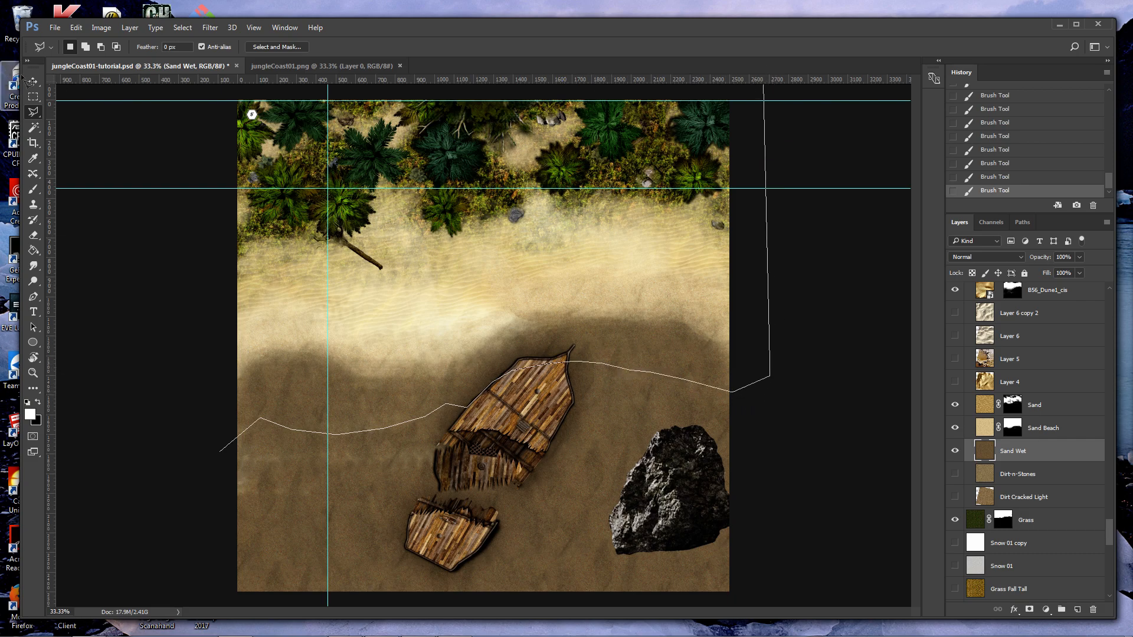
pyautogui.doubleClick(131, 117)
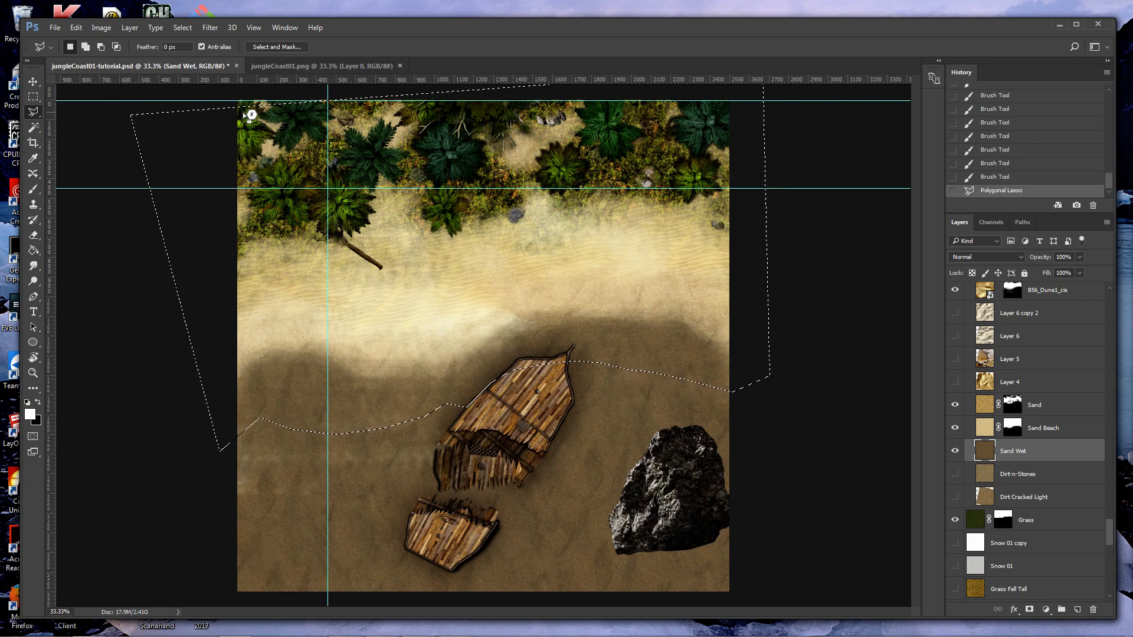
pyautogui.click(33, 97)
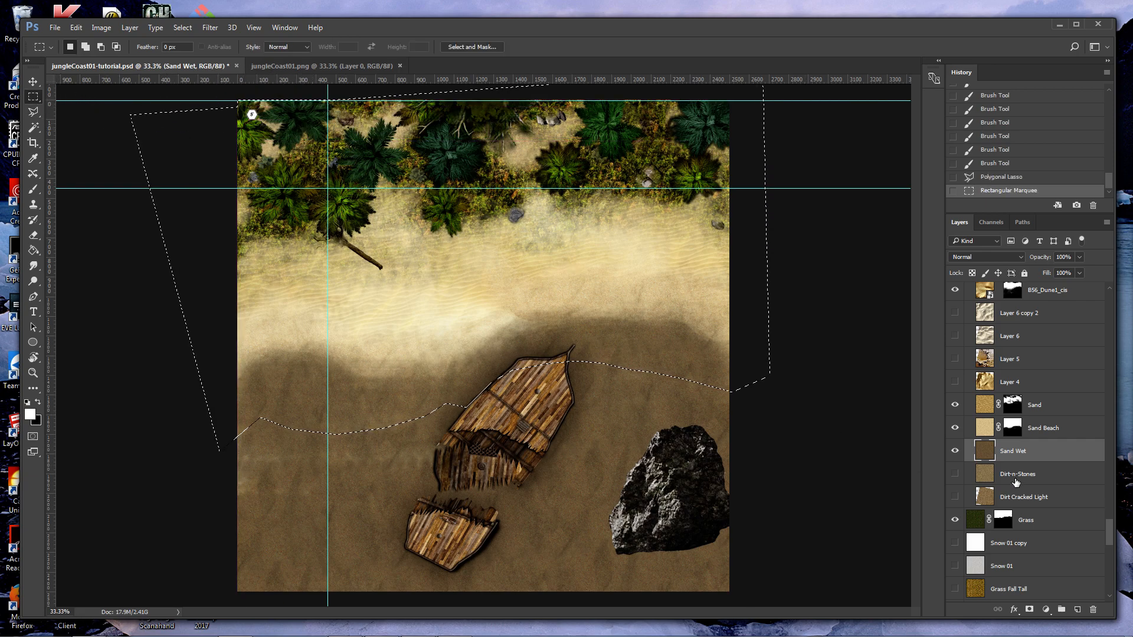
pyautogui.click(1029, 610)
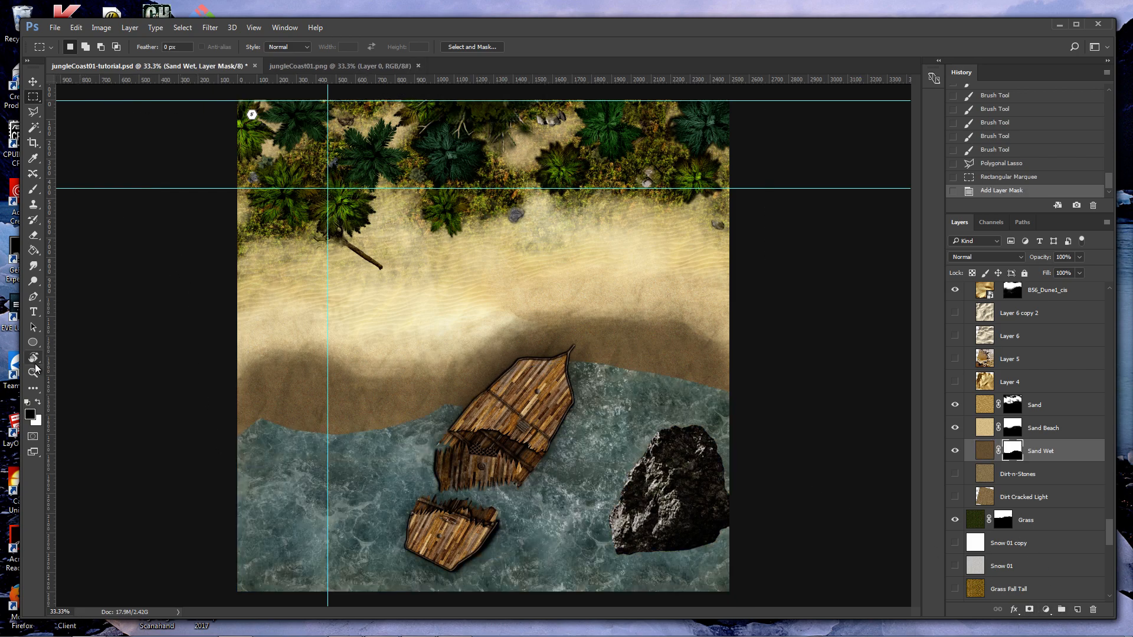
# Brush black along the Sand Wet mask's lower edge on both sides of the boat to blend the wet sand into the water.
pyautogui.click(34, 189)
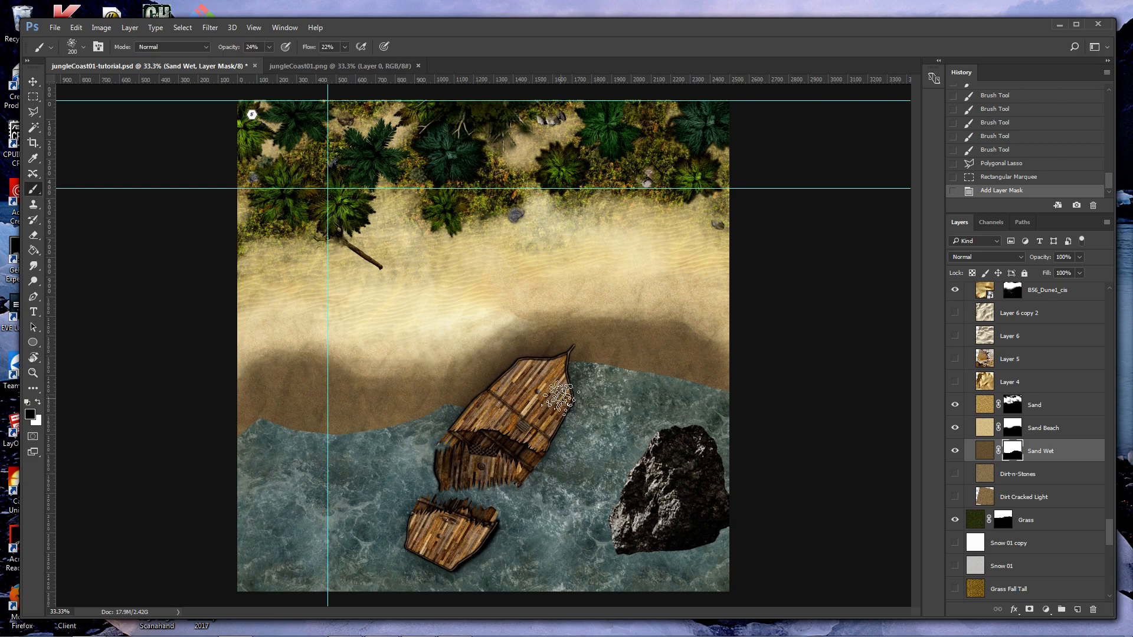
pyautogui.moveTo(268, 402)
pyautogui.mouseDown()
pyautogui.moveTo(251, 449)
pyautogui.moveTo(259, 432)
pyautogui.moveTo(246, 421)
pyautogui.moveTo(268, 415)
pyautogui.moveTo(269, 389)
pyautogui.moveTo(280, 390)
pyautogui.moveTo(237, 418)
pyautogui.moveTo(297, 413)
pyautogui.moveTo(253, 401)
pyautogui.moveTo(244, 444)
pyautogui.moveTo(317, 409)
pyautogui.moveTo(293, 428)
pyautogui.moveTo(336, 429)
pyautogui.moveTo(322, 446)
pyautogui.moveTo(302, 429)
pyautogui.moveTo(354, 419)
pyautogui.moveTo(386, 430)
pyautogui.moveTo(345, 419)
pyautogui.moveTo(291, 426)
pyautogui.moveTo(378, 438)
pyautogui.moveTo(333, 431)
pyautogui.moveTo(399, 416)
pyautogui.moveTo(305, 430)
pyautogui.moveTo(429, 404)
pyautogui.moveTo(421, 420)
pyautogui.moveTo(390, 425)
pyautogui.moveTo(419, 409)
pyautogui.moveTo(446, 421)
pyautogui.moveTo(428, 410)
pyautogui.moveTo(374, 436)
pyautogui.mouseUp()
pyautogui.moveTo(434, 398)
pyautogui.mouseDown()
pyautogui.moveTo(450, 396)
pyautogui.moveTo(293, 407)
pyautogui.moveTo(344, 374)
pyautogui.moveTo(295, 395)
pyautogui.moveTo(293, 384)
pyautogui.mouseUp()
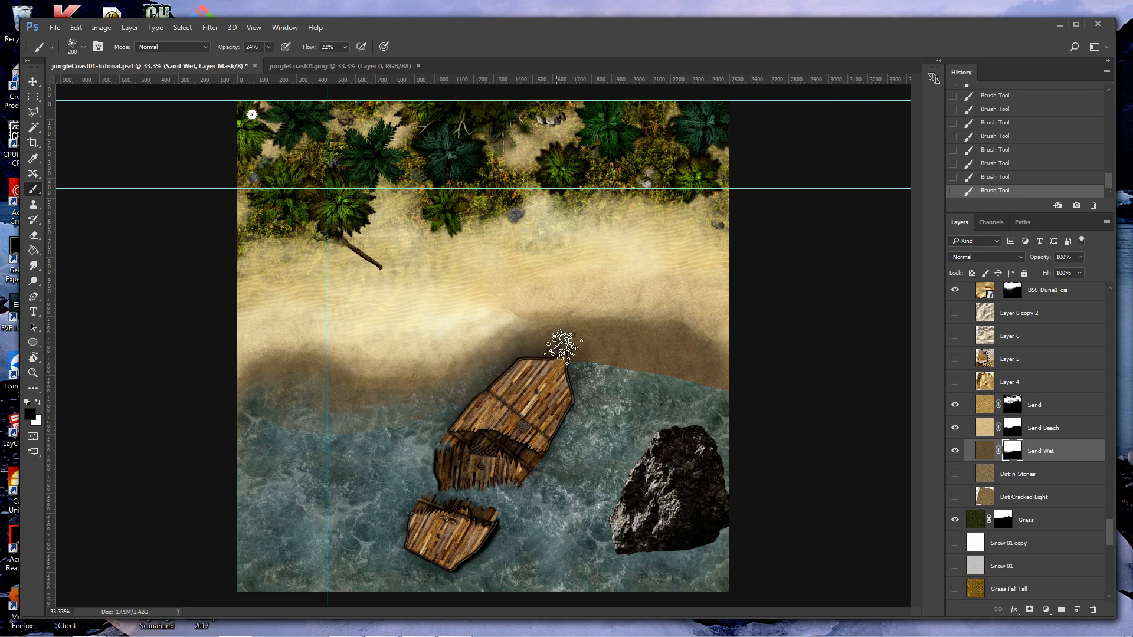
pyautogui.moveTo(586, 357)
pyautogui.mouseDown()
pyautogui.moveTo(670, 369)
pyautogui.moveTo(565, 358)
pyautogui.moveTo(664, 364)
pyautogui.moveTo(698, 381)
pyautogui.moveTo(646, 362)
pyautogui.moveTo(729, 396)
pyautogui.moveTo(636, 356)
pyautogui.moveTo(707, 368)
pyautogui.moveTo(675, 399)
pyautogui.moveTo(747, 396)
pyautogui.moveTo(636, 353)
pyautogui.moveTo(621, 386)
pyautogui.moveTo(643, 375)
pyautogui.moveTo(392, 430)
pyautogui.moveTo(262, 388)
pyautogui.moveTo(319, 431)
pyautogui.moveTo(661, 414)
pyautogui.moveTo(732, 391)
pyautogui.moveTo(581, 436)
pyautogui.mouseUp()
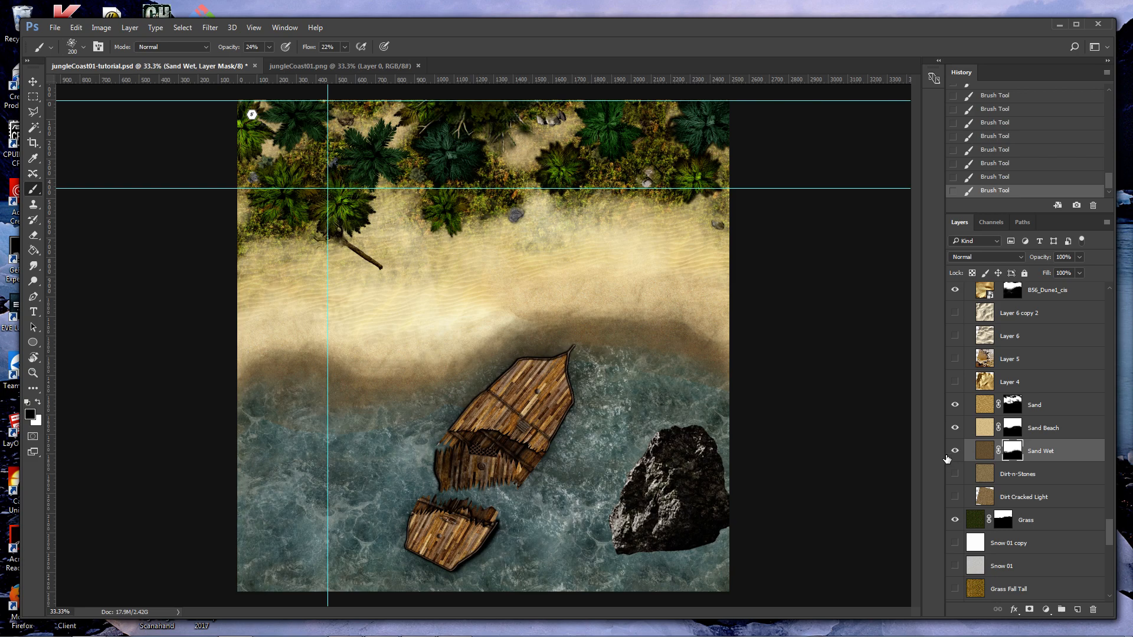
# Check which wreck piece each Boat Wreck subgroup holds by toggling their visibility, and collapse the Boat copy and Boat groups.
pyautogui.scroll(3, 1050, 441)
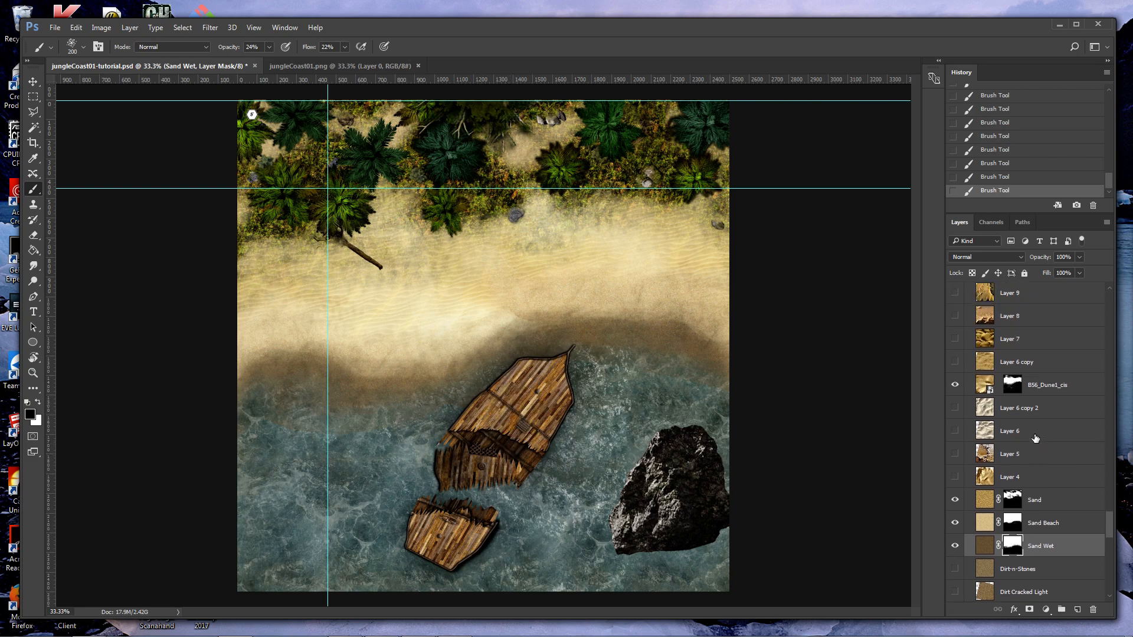
pyautogui.press('v')
pyautogui.click(533, 397)
pyautogui.scroll(2, 1039, 380)
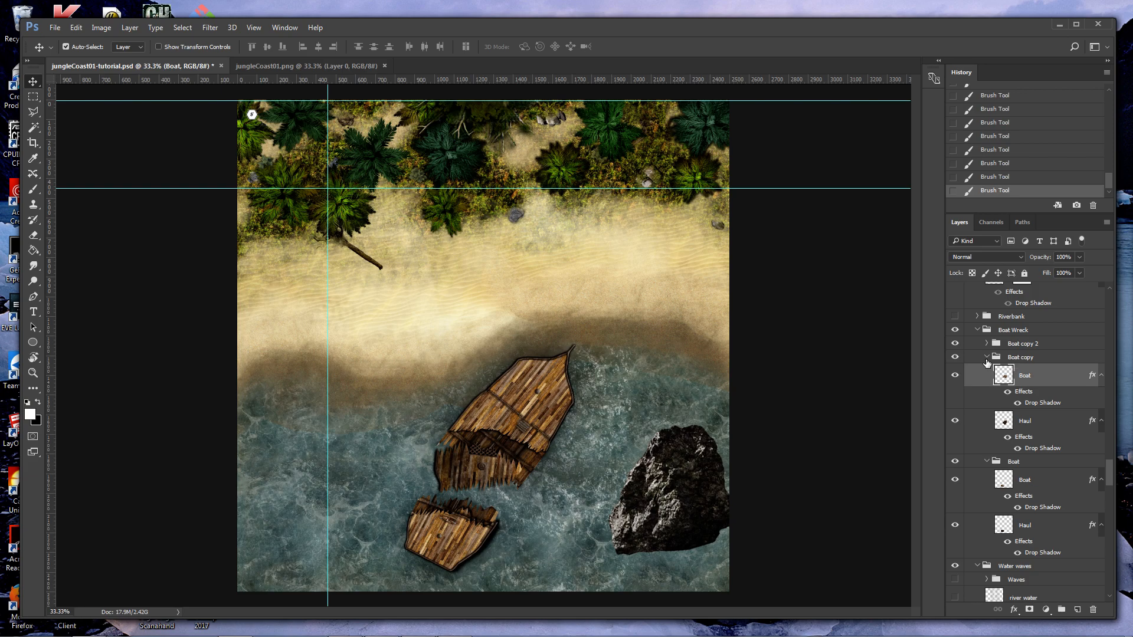
pyautogui.click(955, 344)
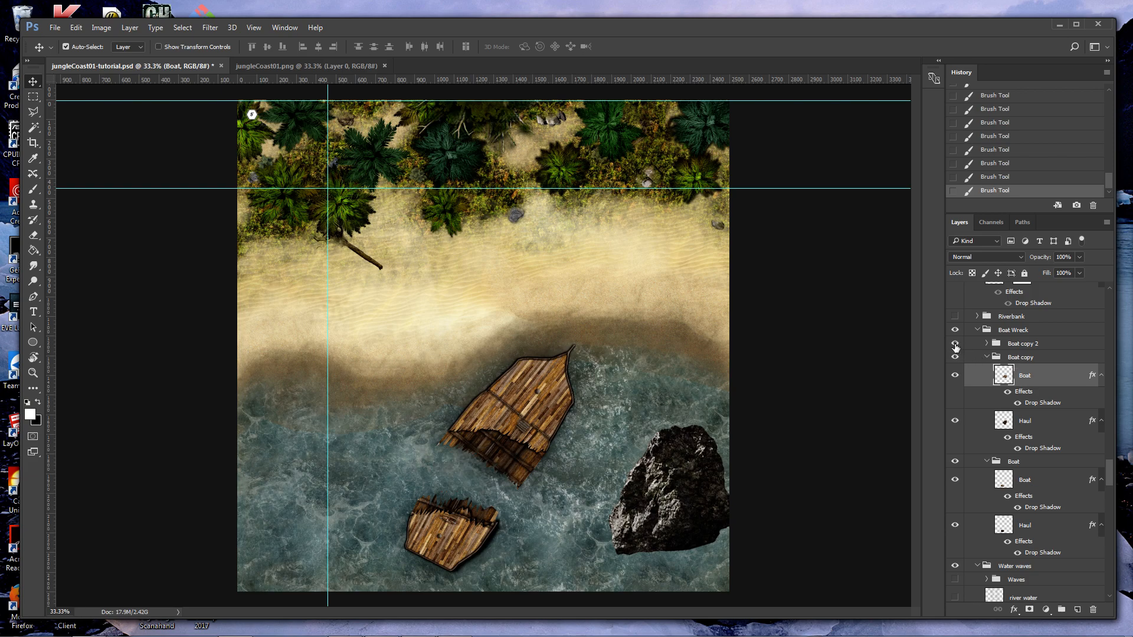
pyautogui.click(956, 358)
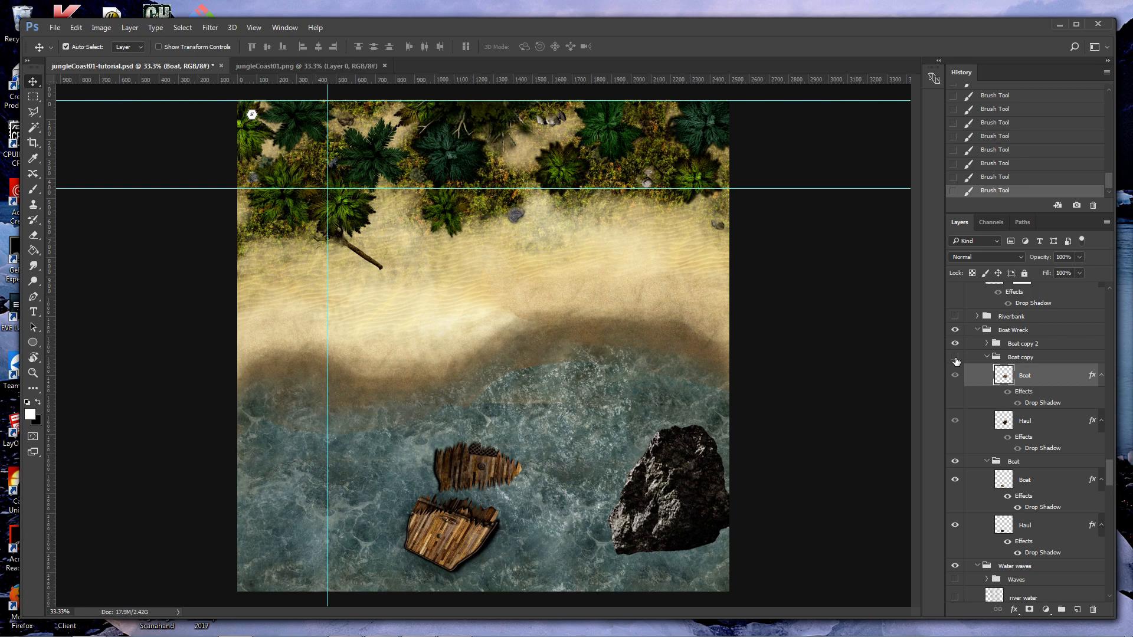
pyautogui.click(956, 358)
pyautogui.click(987, 358)
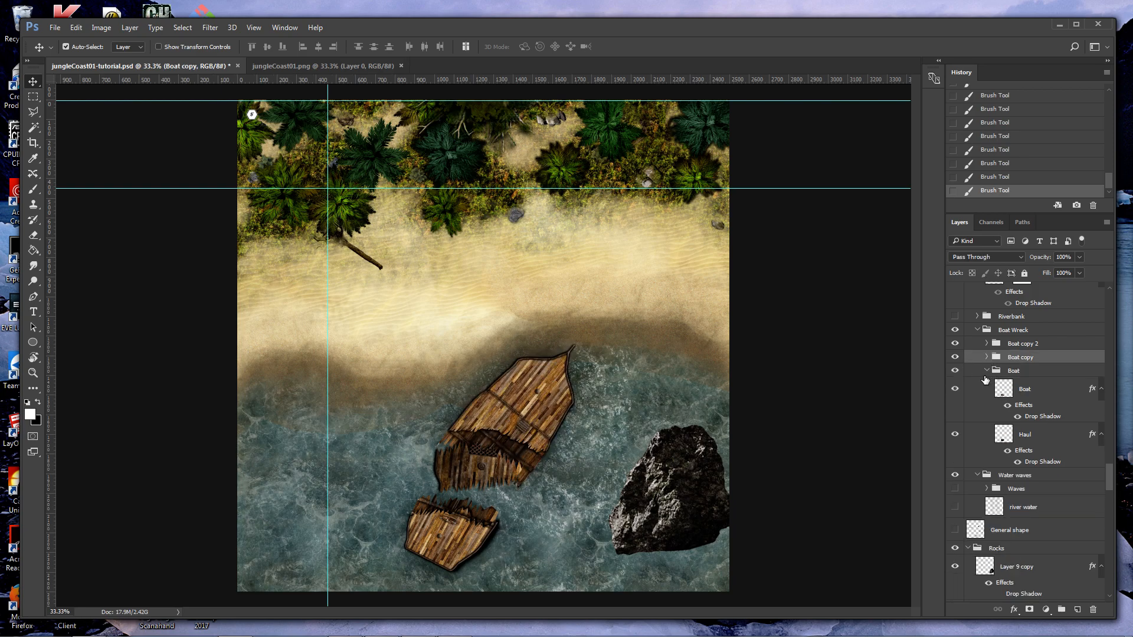
pyautogui.click(987, 371)
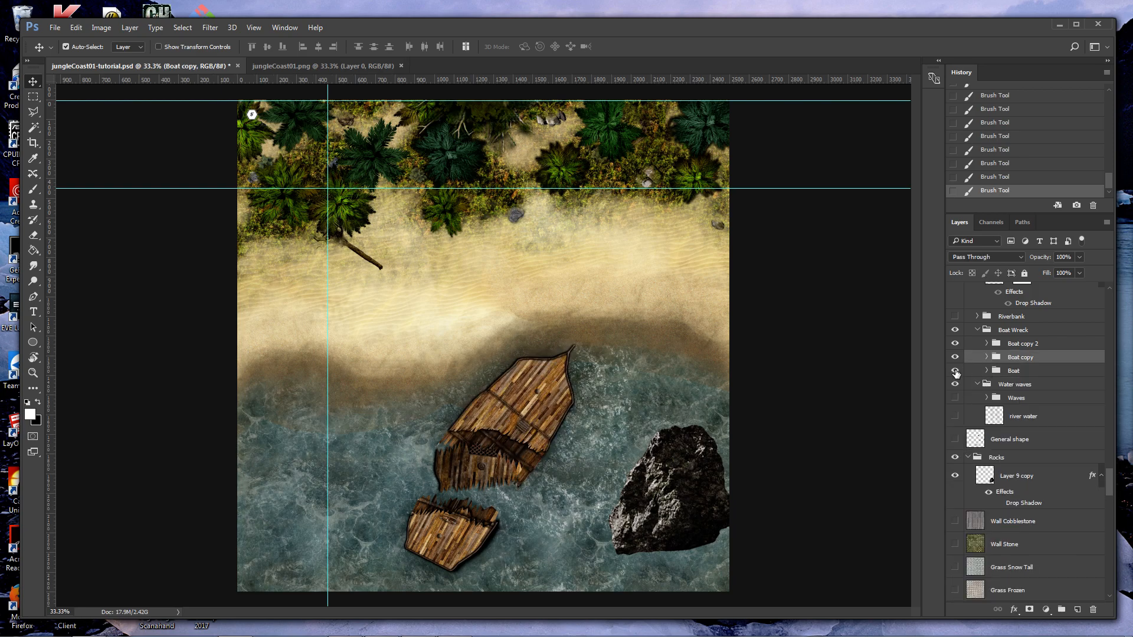
pyautogui.click(956, 371)
pyautogui.click(955, 371)
pyautogui.click(955, 357)
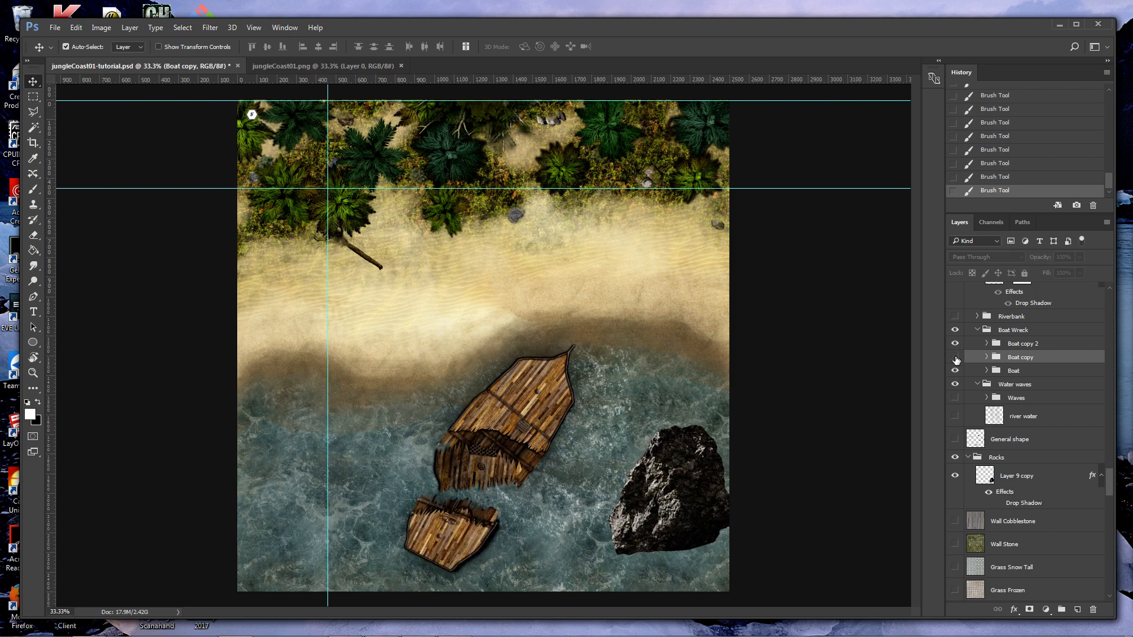
pyautogui.click(956, 357)
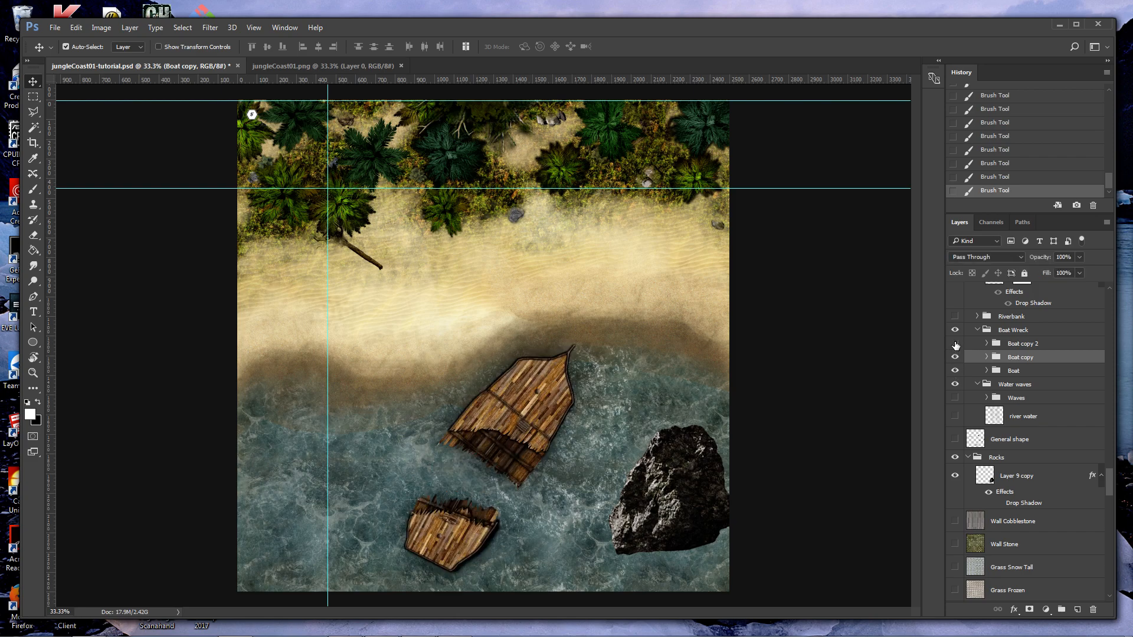
pyautogui.click(957, 344)
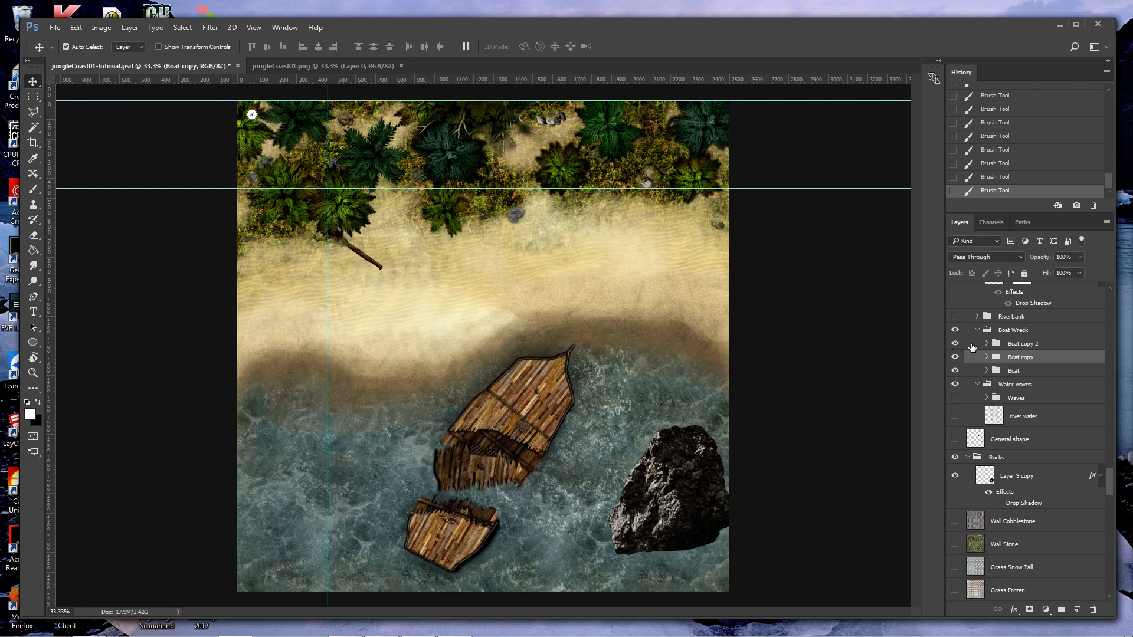
# Add a layer mask to the Boat Wreck group and set the brush to size 600 with 43% flow.
pyautogui.click(1024, 335)
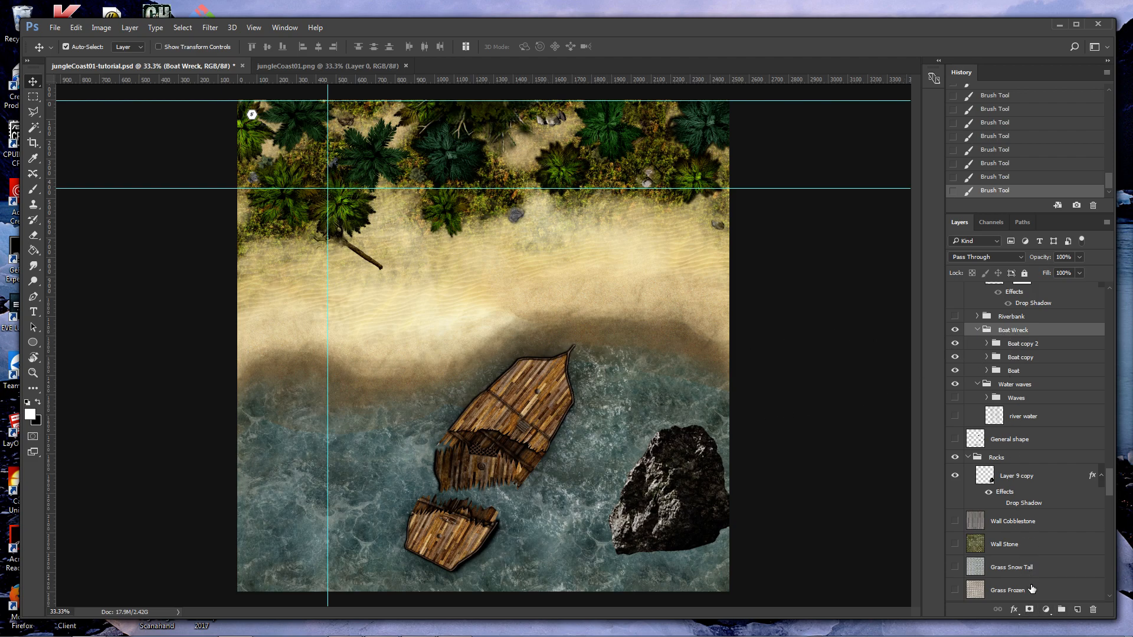
pyautogui.click(1030, 610)
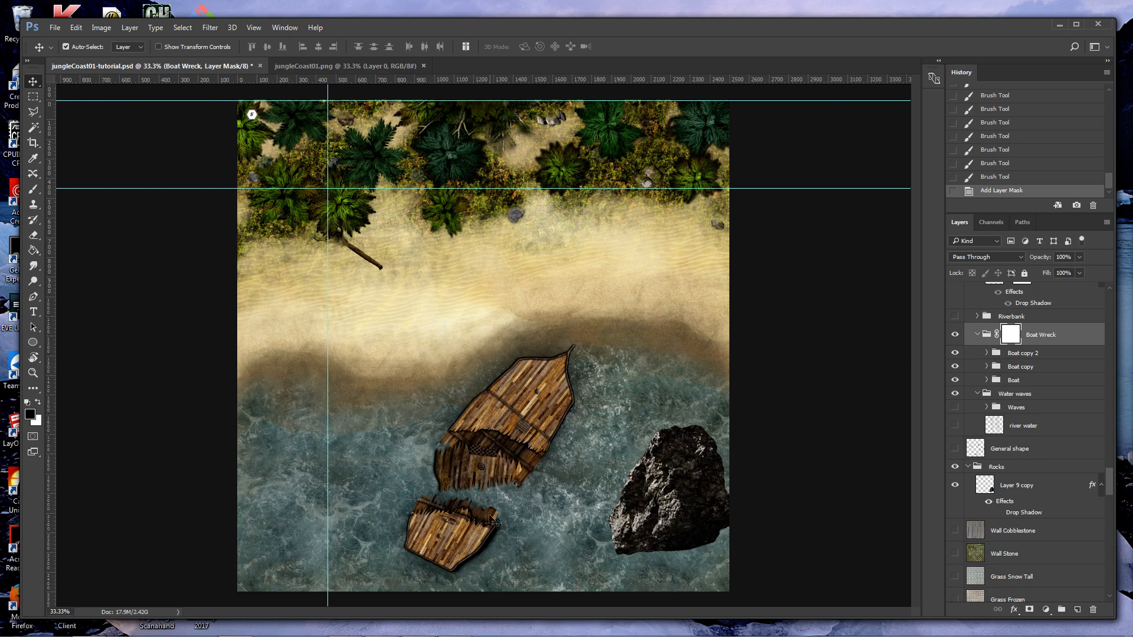
pyautogui.press('b')
pyautogui.press(']')
pyautogui.press(']')
pyautogui.press(']')
pyautogui.press(']')
pyautogui.press(']')
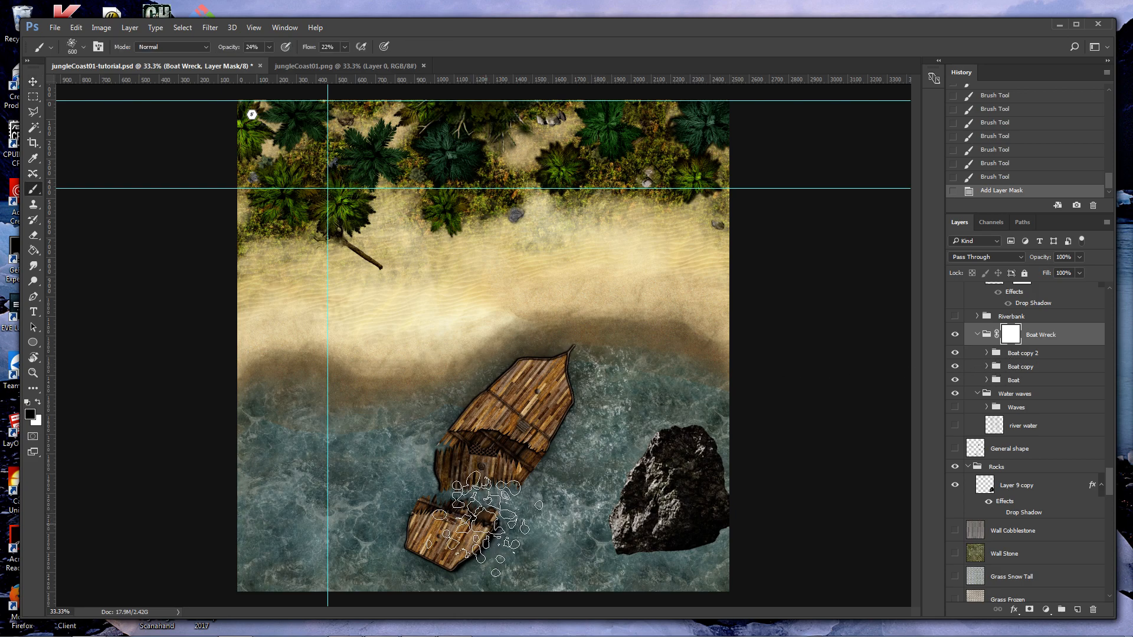
pyautogui.click(345, 48)
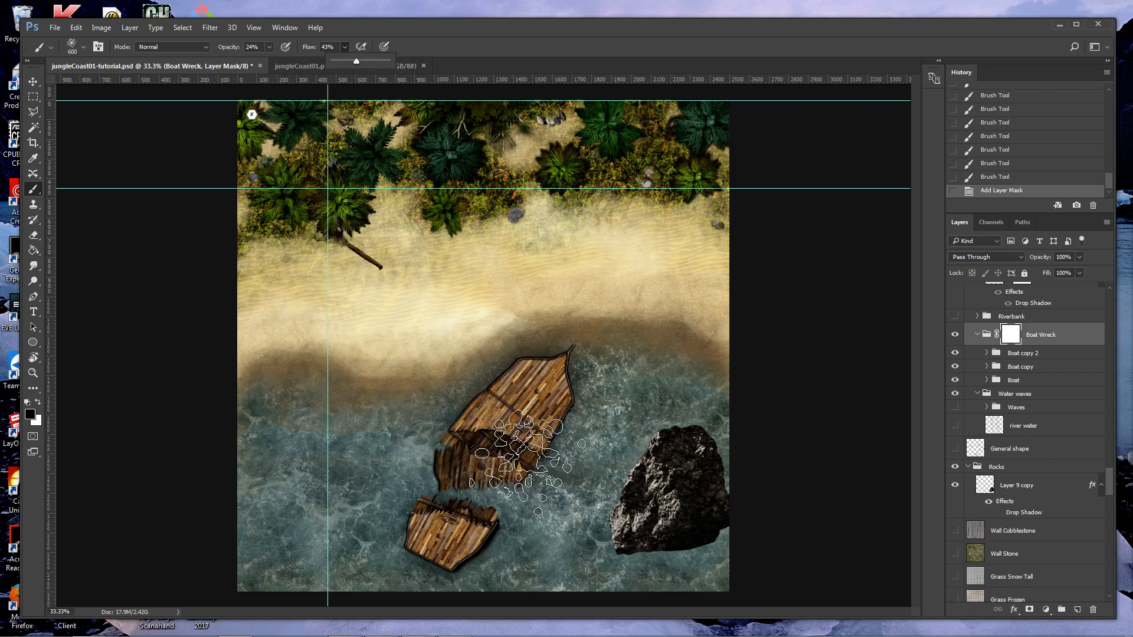
# Paint black on the Boat Wreck mask over the detached southern boat piece so it looks submerged.
pyautogui.click(441, 527)
pyautogui.click(439, 528)
pyautogui.click(446, 519)
pyautogui.click(438, 496)
pyautogui.moveTo(500, 505)
pyautogui.mouseDown()
pyautogui.moveTo(479, 516)
pyautogui.moveTo(361, 546)
pyautogui.mouseUp()
pyautogui.moveTo(512, 538); pyautogui.dragTo(336, 546)
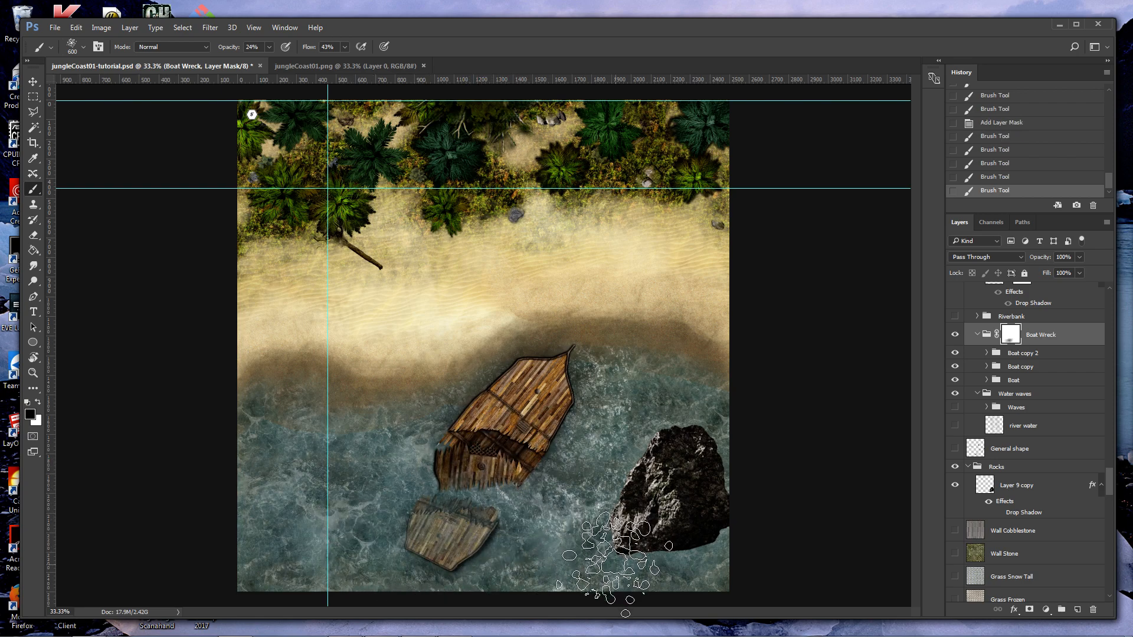
pyautogui.moveTo(515, 538); pyautogui.dragTo(366, 538)
# Reduce the brush to size 300 and fade the main hull's broken end and middle on the Boat Wreck mask.
pyautogui.press('[')
pyautogui.press('[')
pyautogui.moveTo(569, 451)
pyautogui.mouseDown()
pyautogui.moveTo(441, 442)
pyautogui.moveTo(557, 439)
pyautogui.moveTo(517, 463)
pyautogui.moveTo(451, 453)
pyautogui.mouseUp()
pyautogui.press('[')
pyautogui.moveTo(509, 476); pyautogui.dragTo(427, 463)
pyautogui.moveTo(534, 481)
pyautogui.mouseDown()
pyautogui.moveTo(510, 467)
pyautogui.moveTo(427, 460)
pyautogui.mouseUp()
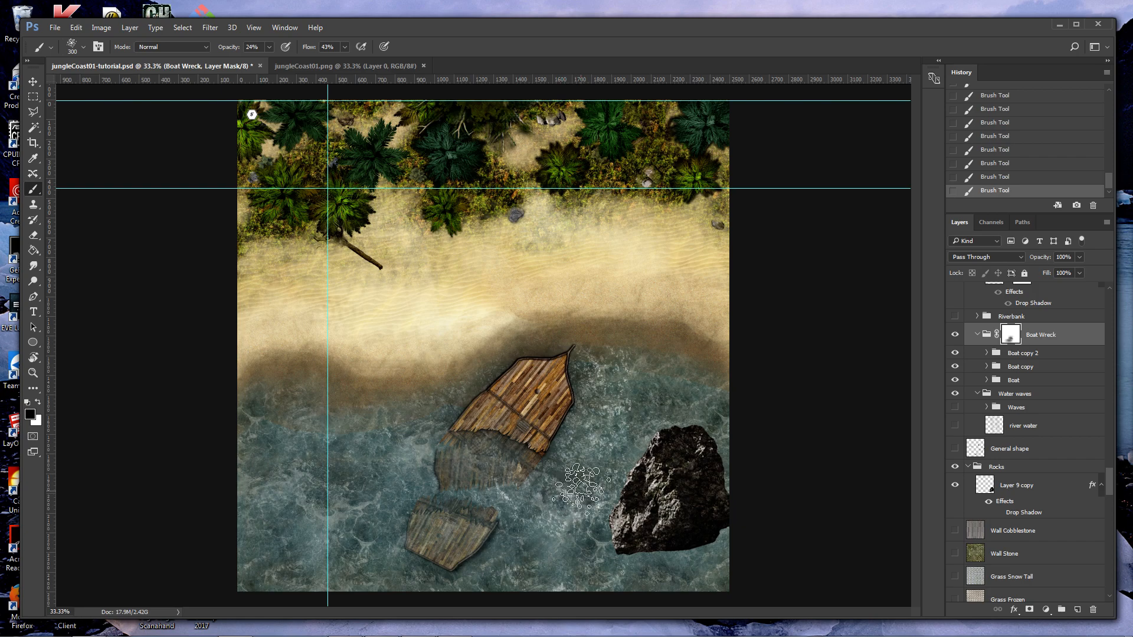
pyautogui.moveTo(510, 411)
pyautogui.mouseDown()
pyautogui.moveTo(550, 414)
pyautogui.moveTo(574, 401)
pyautogui.moveTo(450, 410)
pyautogui.moveTo(453, 425)
pyautogui.moveTo(556, 408)
pyautogui.moveTo(606, 416)
pyautogui.moveTo(479, 416)
pyautogui.moveTo(544, 393)
pyautogui.moveTo(553, 433)
pyautogui.moveTo(519, 401)
pyautogui.moveTo(547, 428)
pyautogui.moveTo(598, 426)
pyautogui.mouseUp()
# Locate the Sand Wet layer from the shore beside the boat's bow and look through the surrounding layers.
pyautogui.press('v')
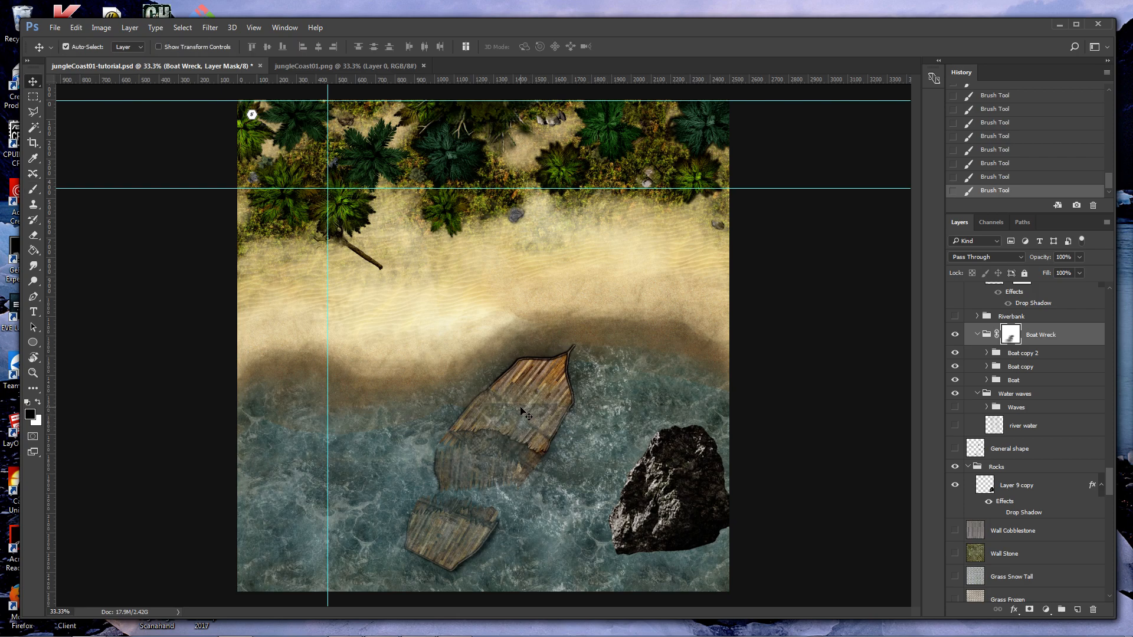
pyautogui.click(590, 333)
pyautogui.scroll(10, 1009, 393)
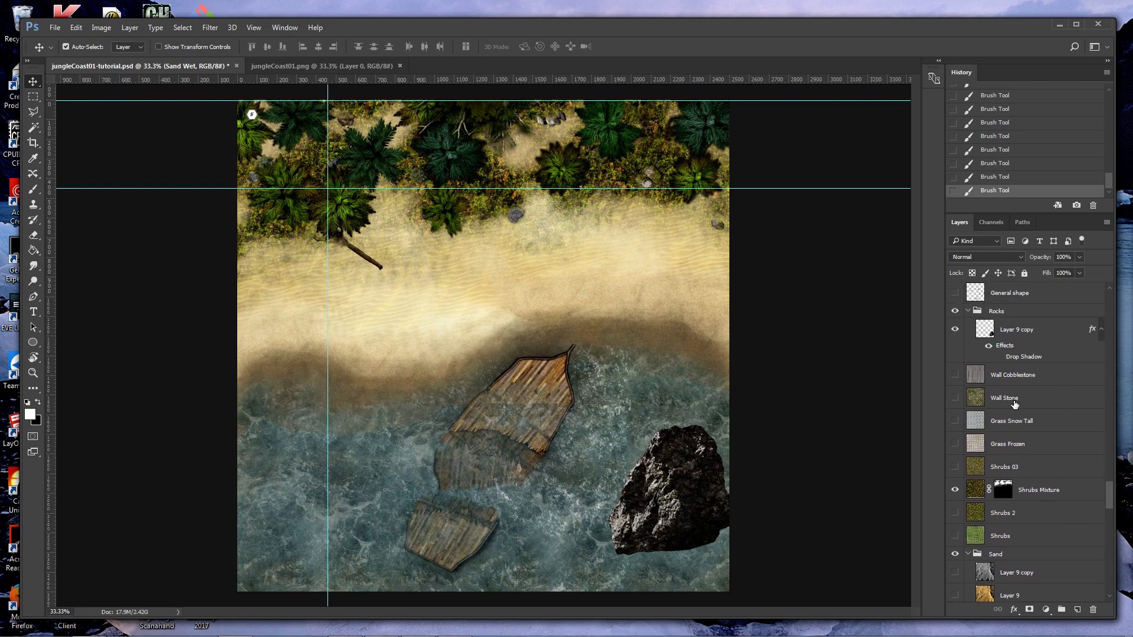
pyautogui.scroll(-6, 1019, 403)
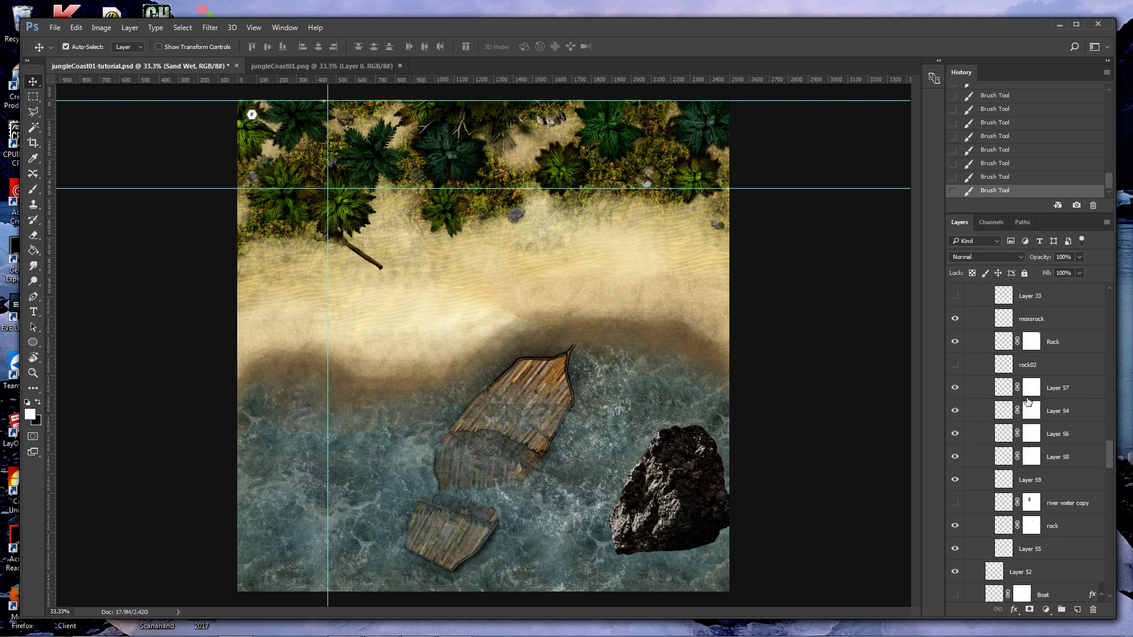
pyautogui.scroll(-3, 1013, 404)
pyautogui.scroll(-5, 1003, 460)
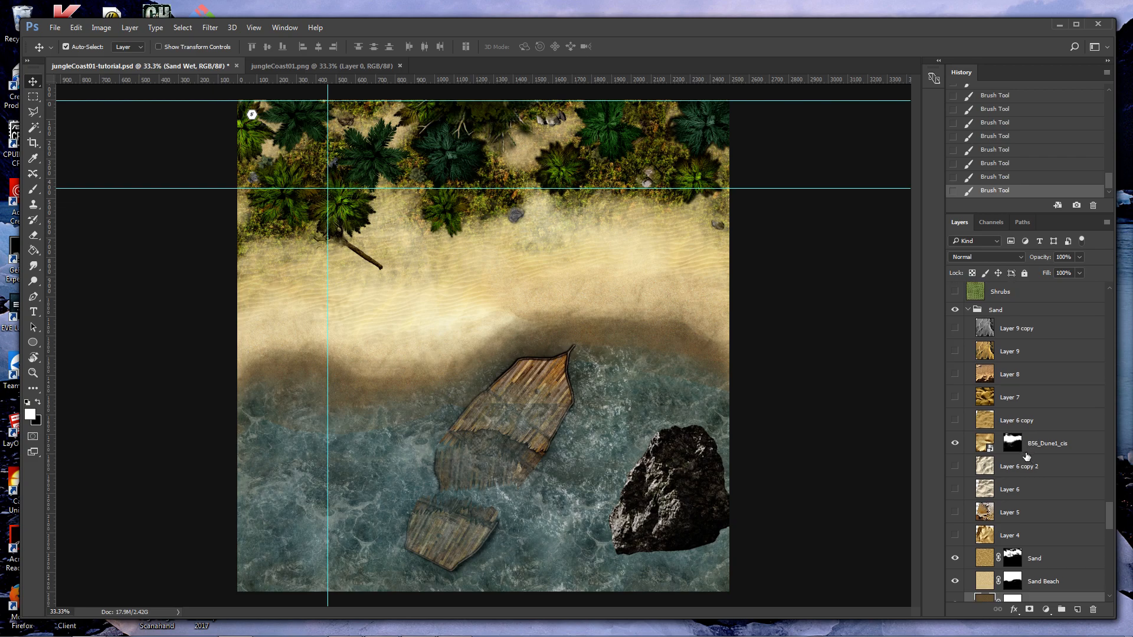
pyautogui.scroll(-4, 1016, 452)
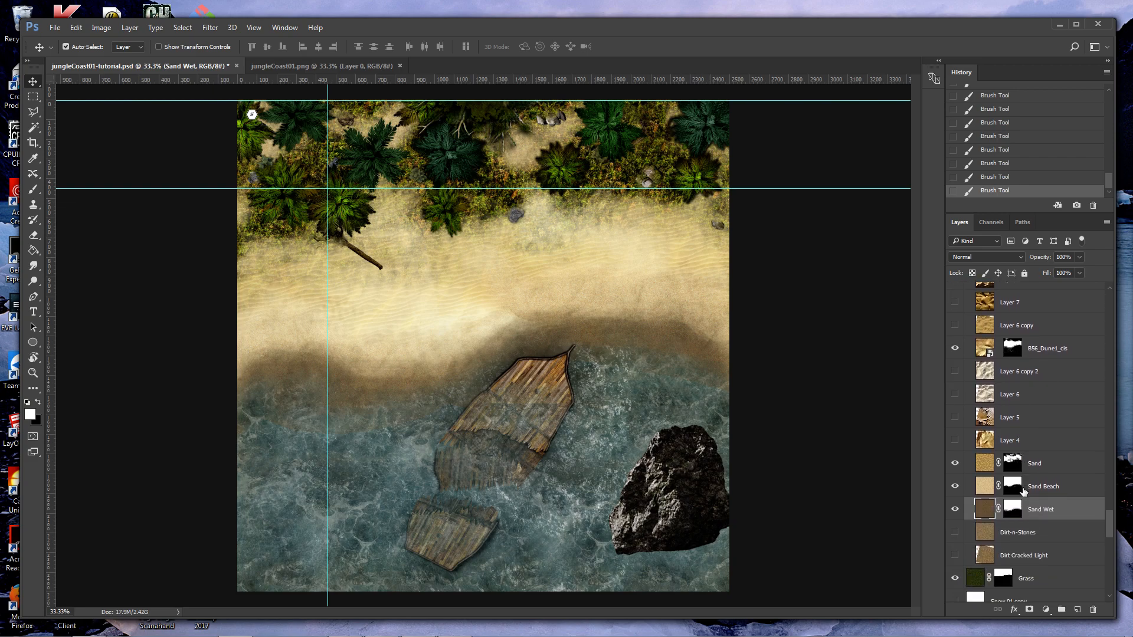
pyautogui.scroll(2, 949, 439)
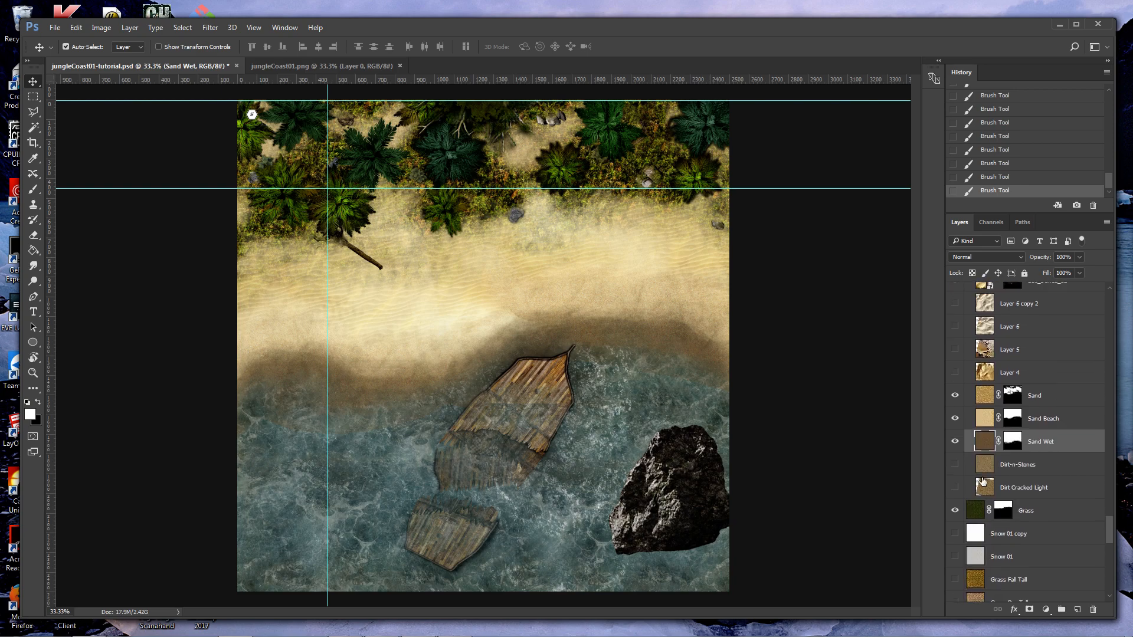
# Hide the Boat Wreck group and select the Sand Beach layer's mask.
pyautogui.click(550, 382)
pyautogui.scroll(4, 976, 381)
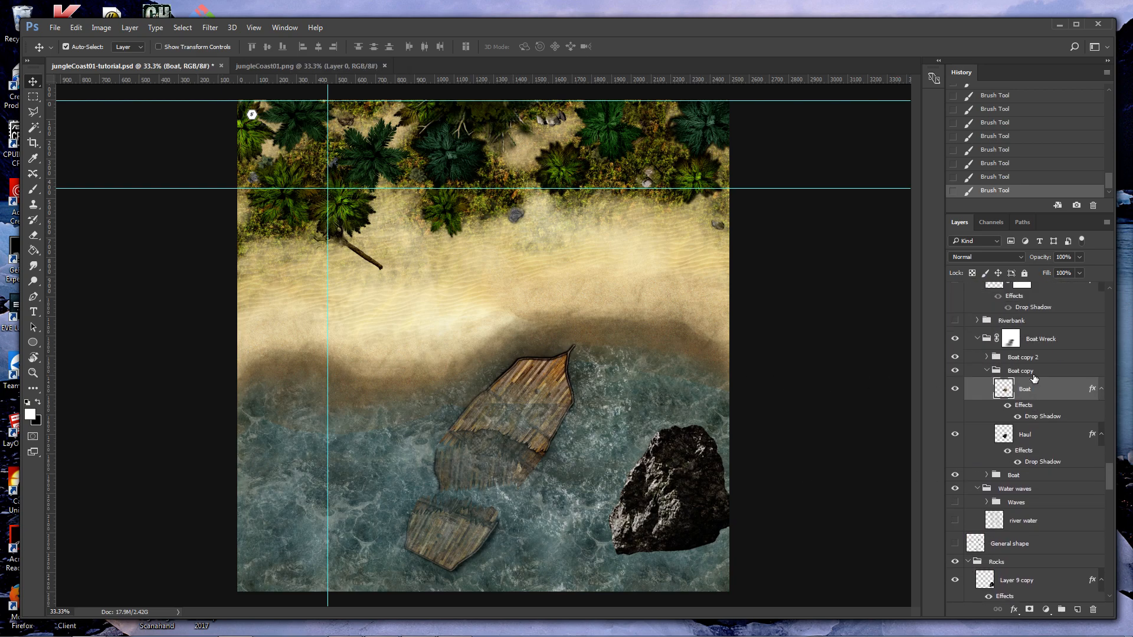
pyautogui.click(955, 380)
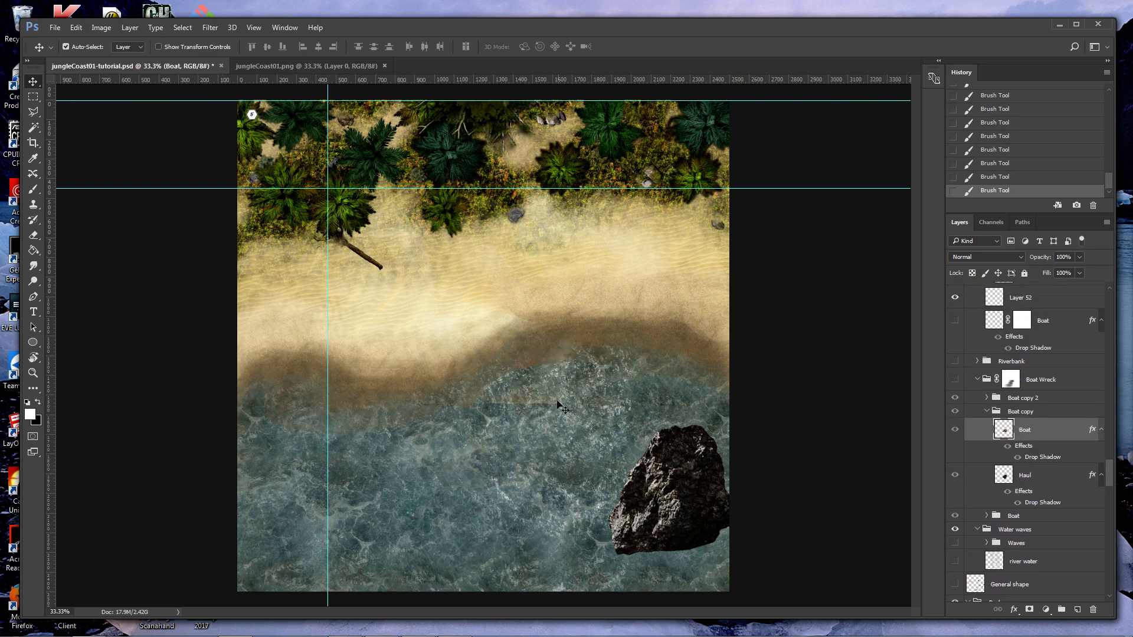
pyautogui.click(537, 404)
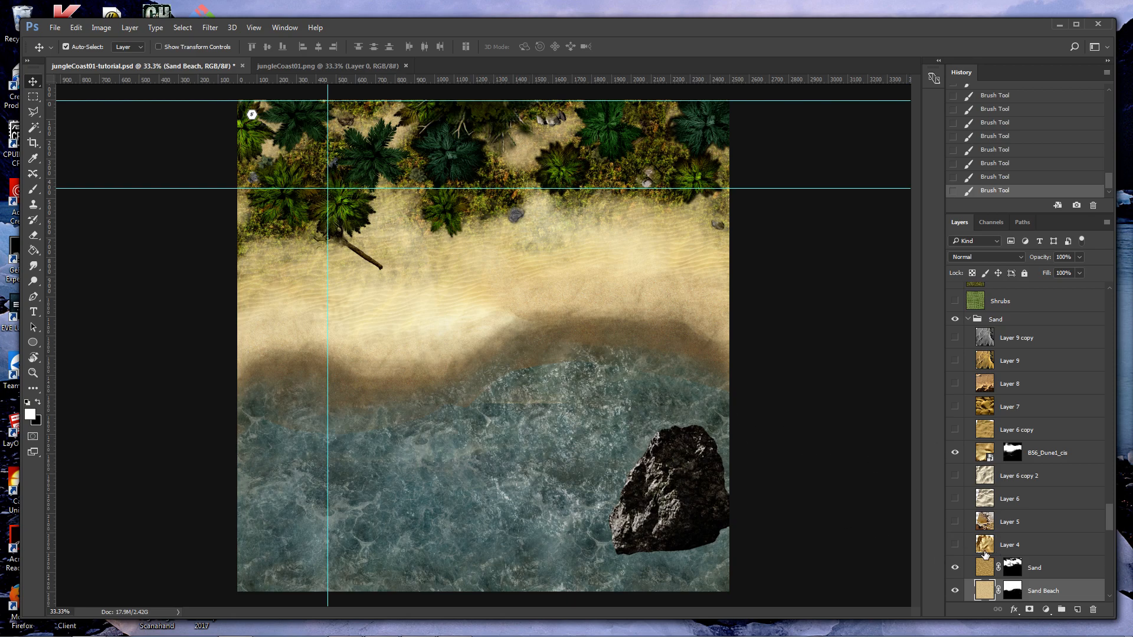
pyautogui.click(1013, 590)
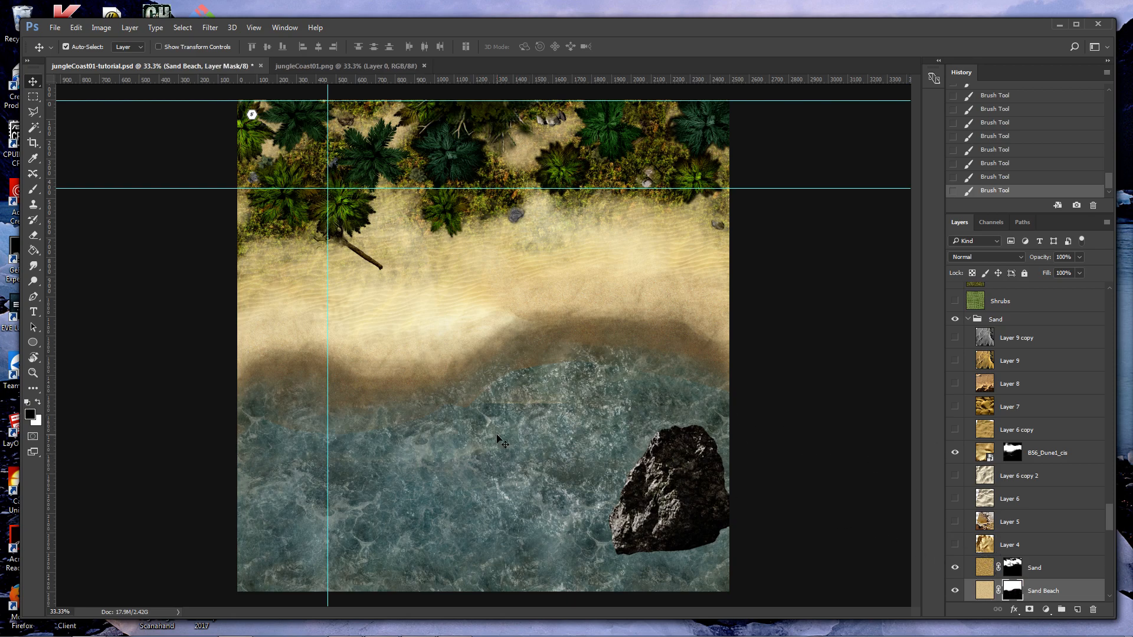
# Show the Boat Wreck group again and select its layer mask for brushing.
pyautogui.click(33, 189)
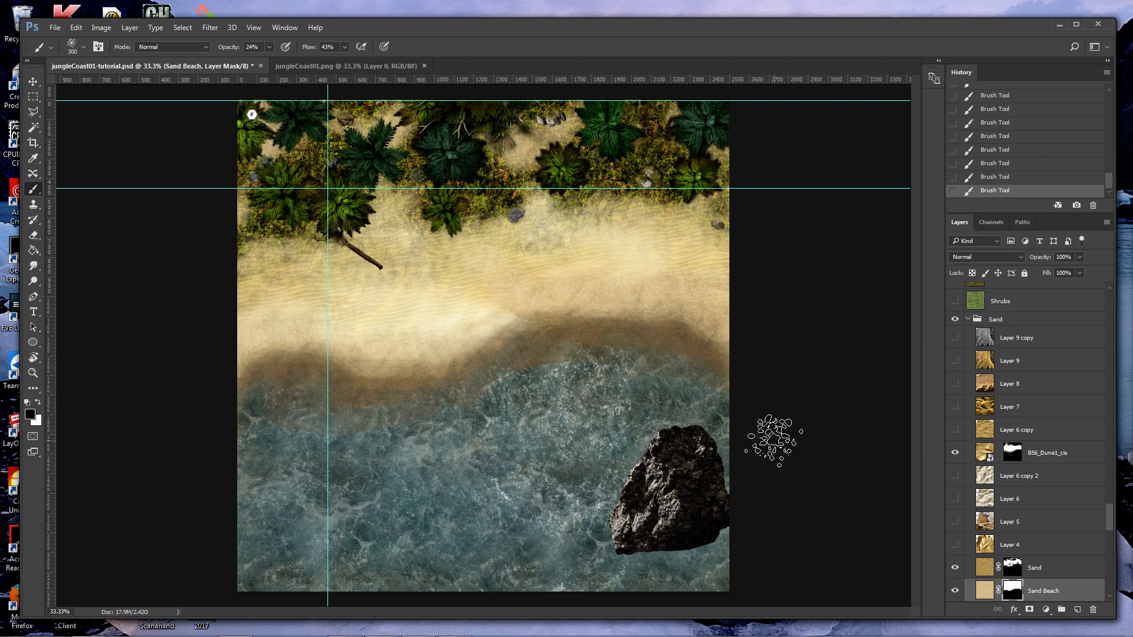
pyautogui.scroll(-3, 992, 479)
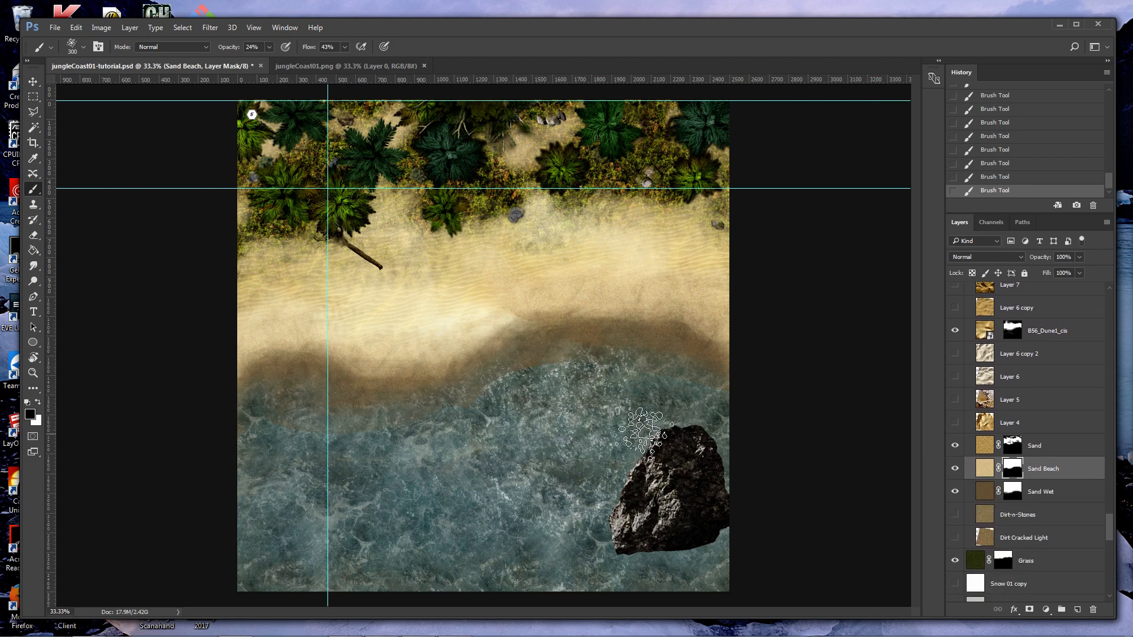
pyautogui.scroll(5, 1027, 443)
pyautogui.scroll(5, 1027, 444)
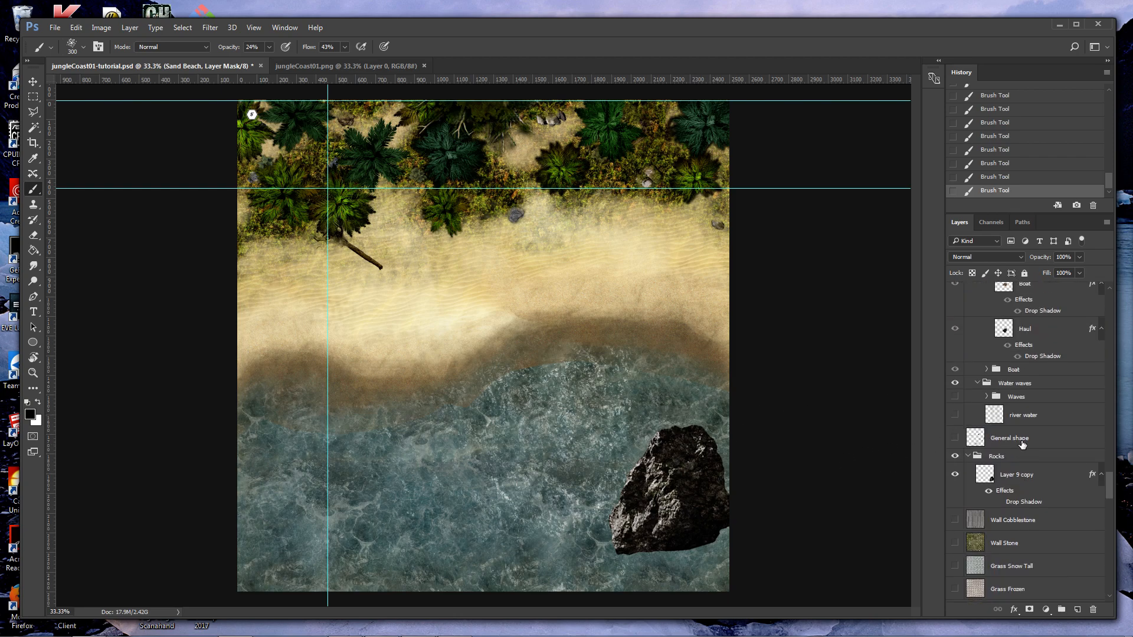
pyautogui.click(955, 370)
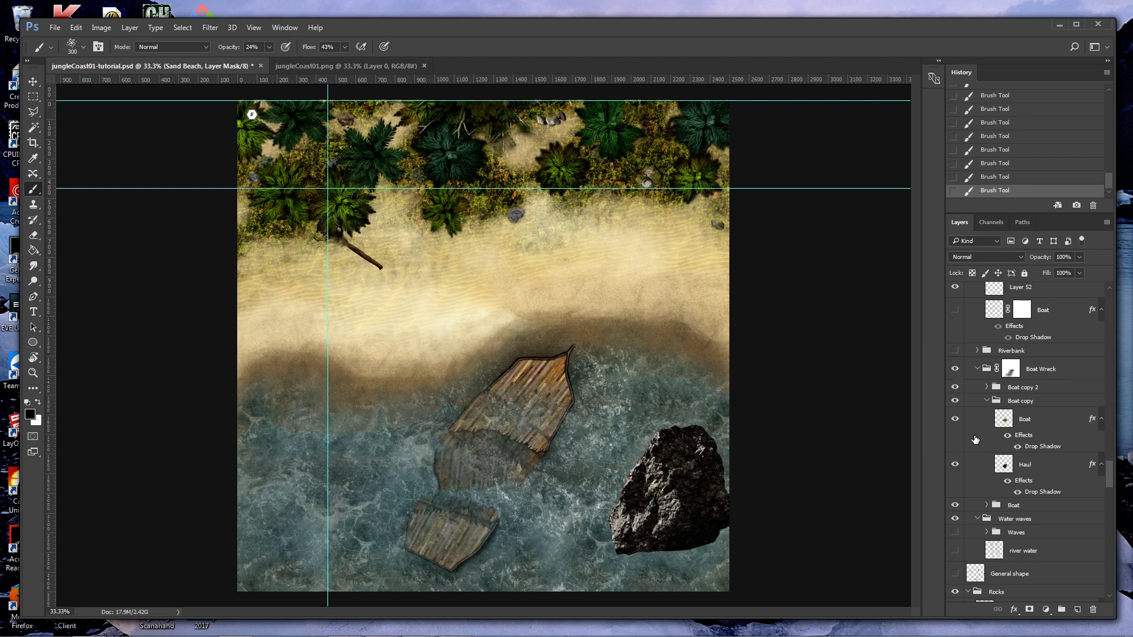
pyautogui.click(1011, 370)
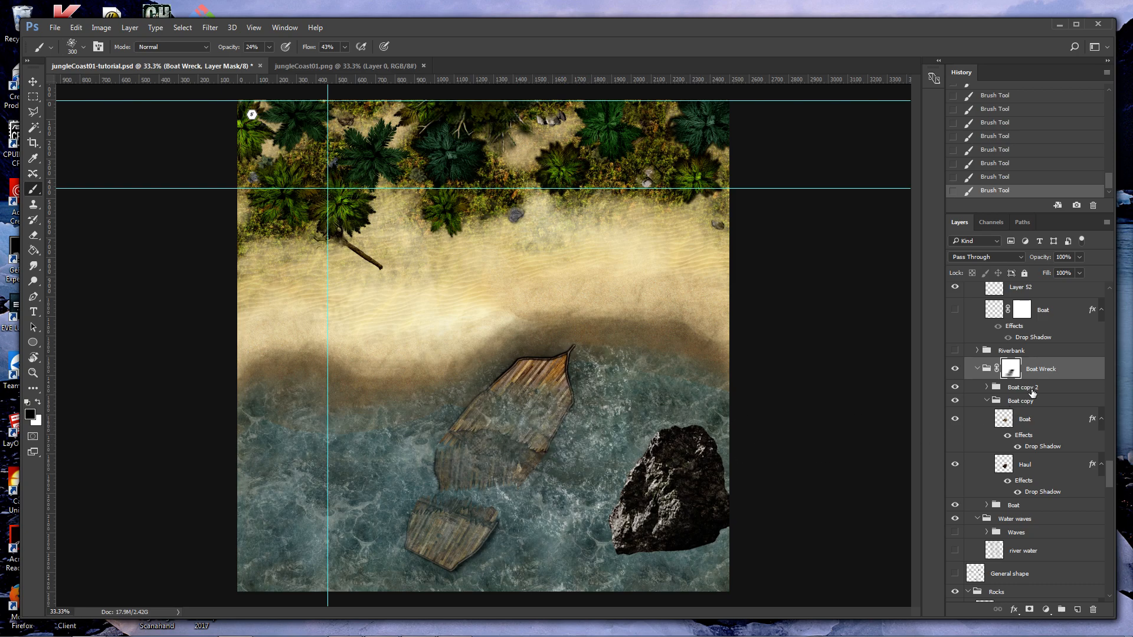
# Paint white on the Boat Wreck mask at brush size 200 to restore the main hull's planks, reducing the flow to 24%.
pyautogui.press('z')
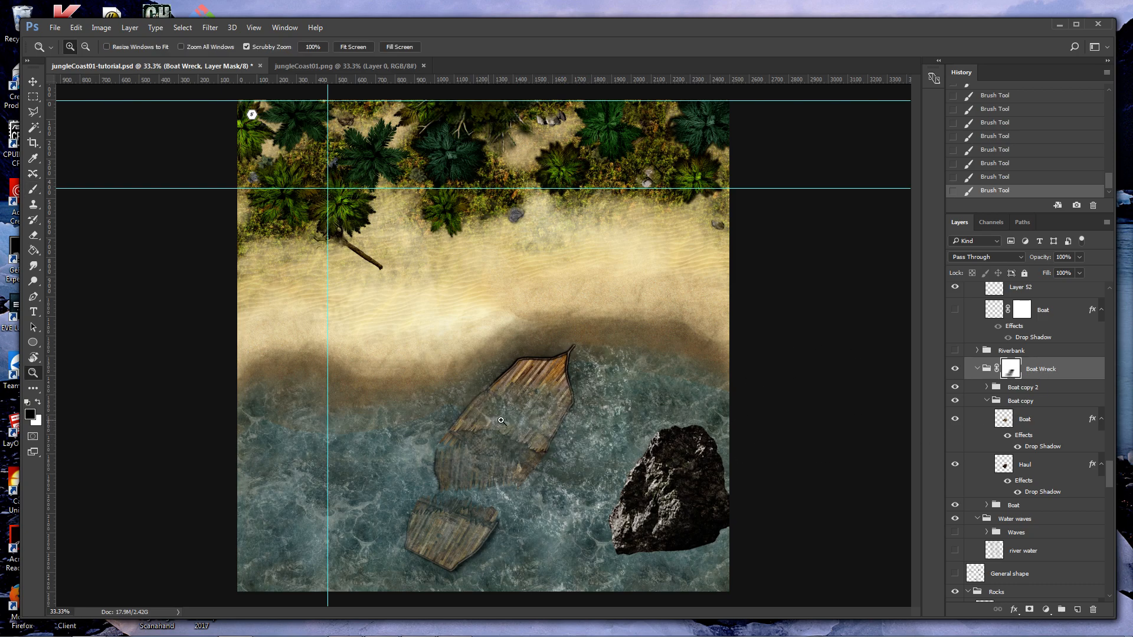
pyautogui.doubleClick(33, 374)
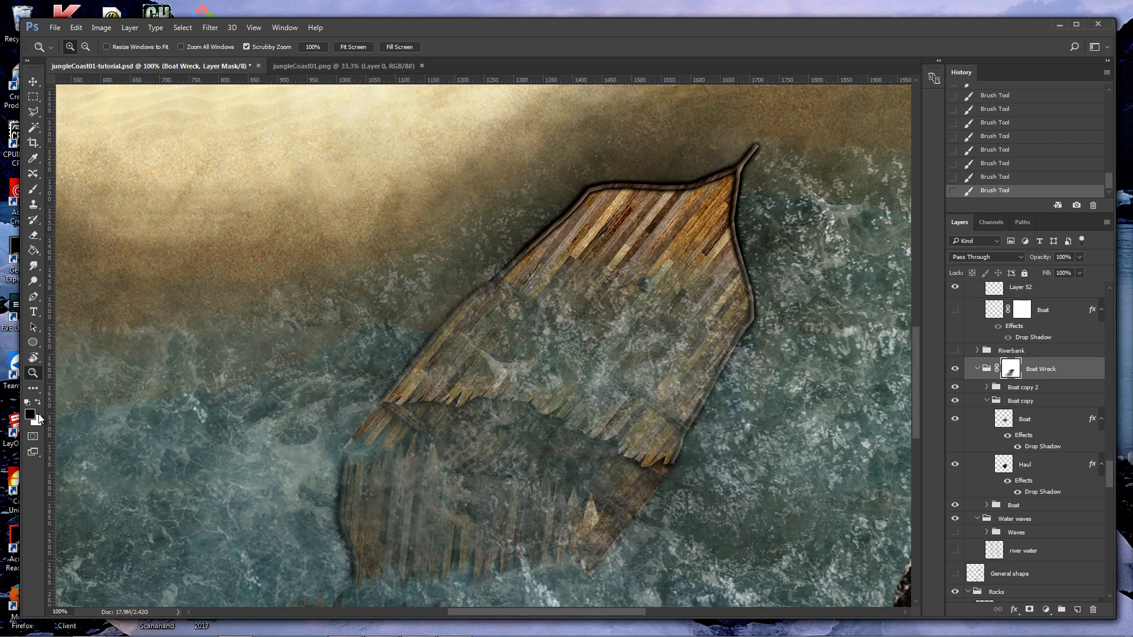
pyautogui.press('b')
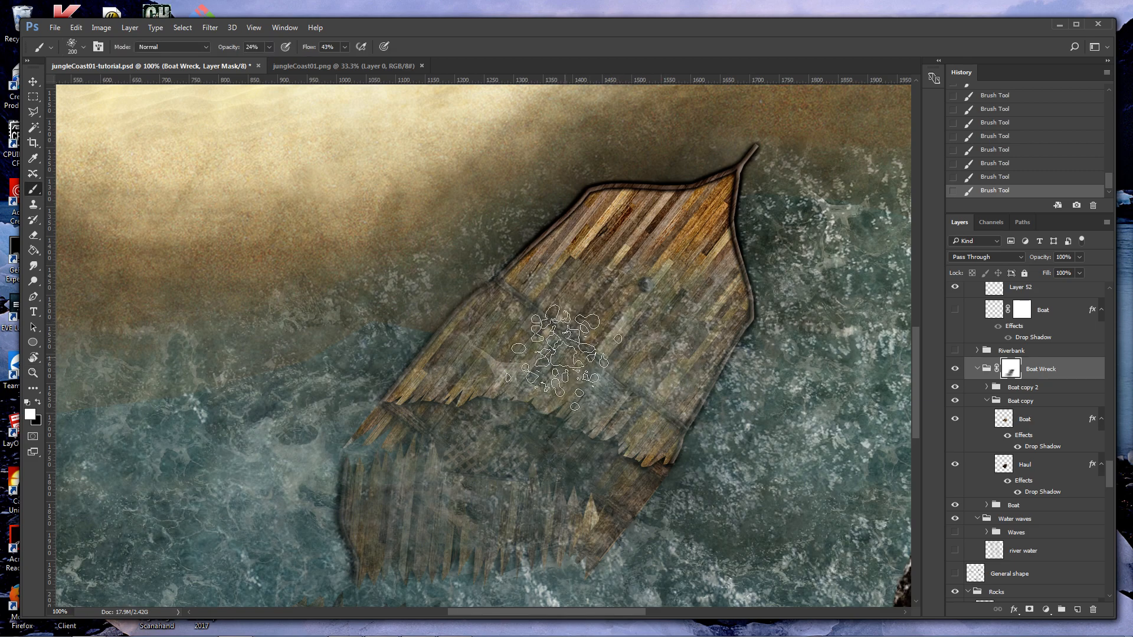
pyautogui.click(344, 46)
pyautogui.moveTo(338, 60); pyautogui.dragTo(328, 62)
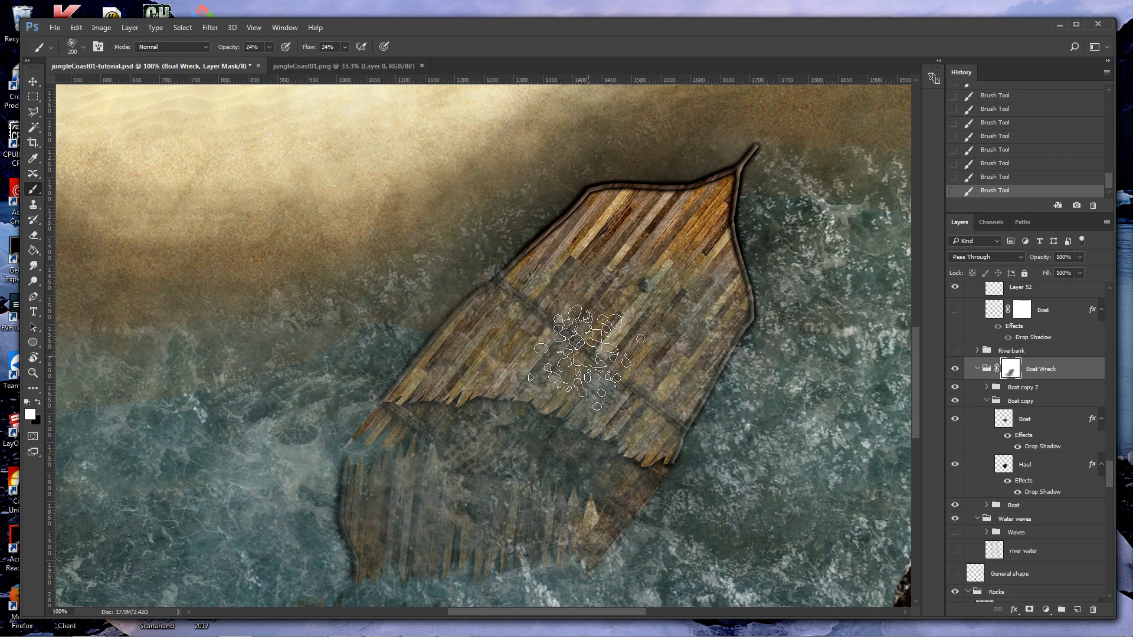
# Refine the Boat Wreck mask over the hull's broken end and the detached southern piece, fading that piece into the water.
pyautogui.scroll(-3, 641, 401)
pyautogui.scroll(-4, 640, 401)
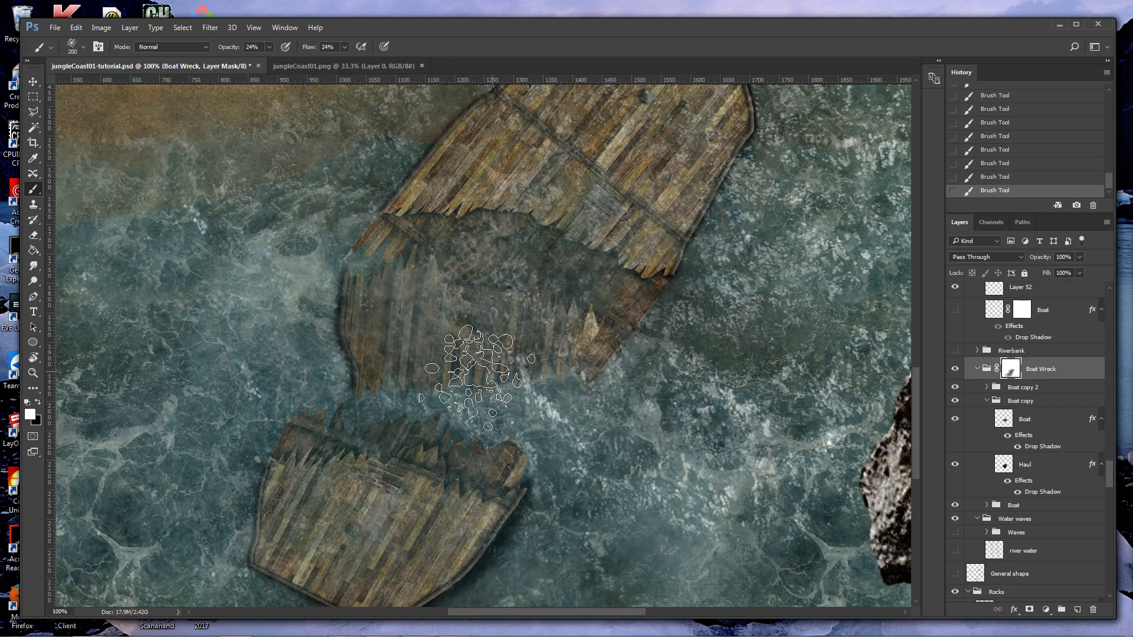
pyautogui.scroll(-3, 548, 434)
pyautogui.scroll(-4, 548, 432)
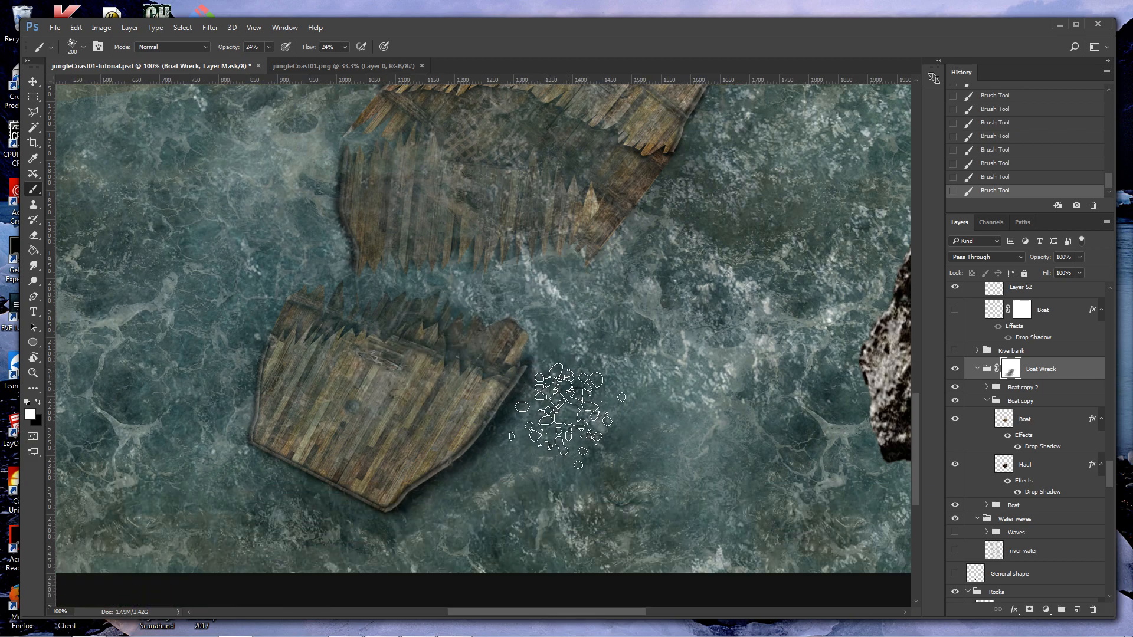
pyautogui.hotkey('ctrl', '0')
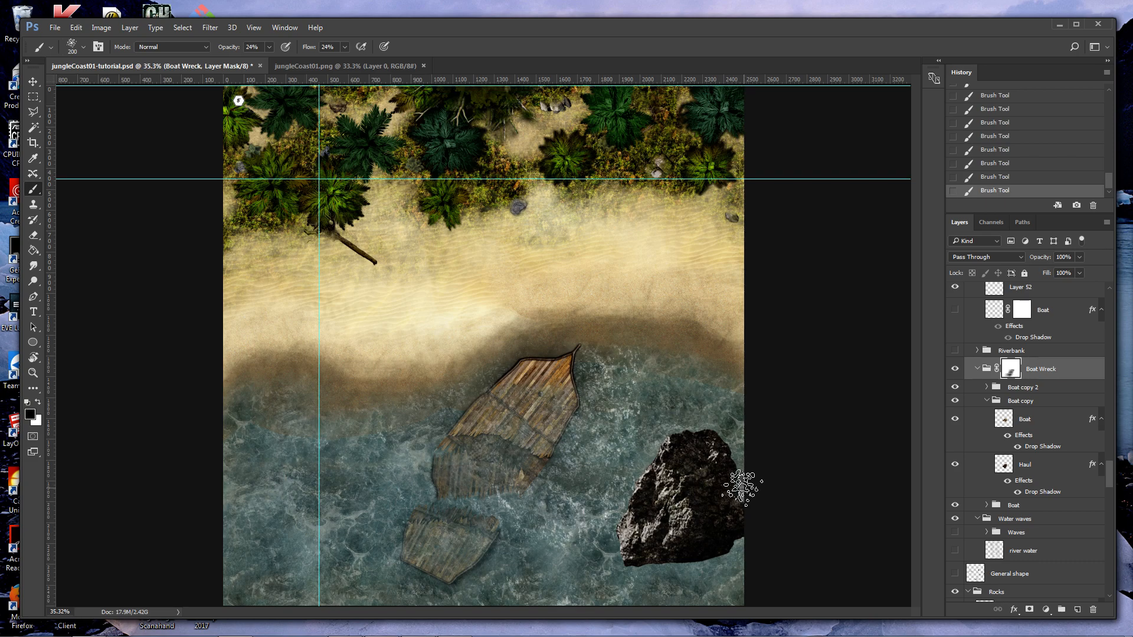
# Select the large rock's layer and compare the rock placement with the finished map in jungleCoast01.png.
pyautogui.press('v')
pyautogui.click(696, 518)
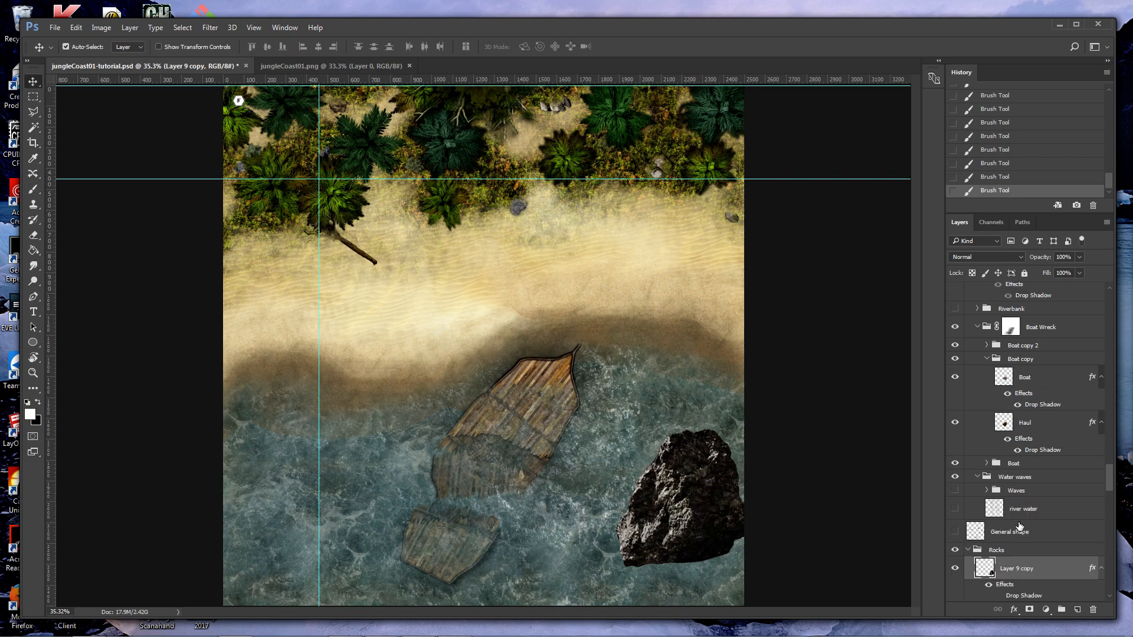
pyautogui.scroll(-3, 1013, 526)
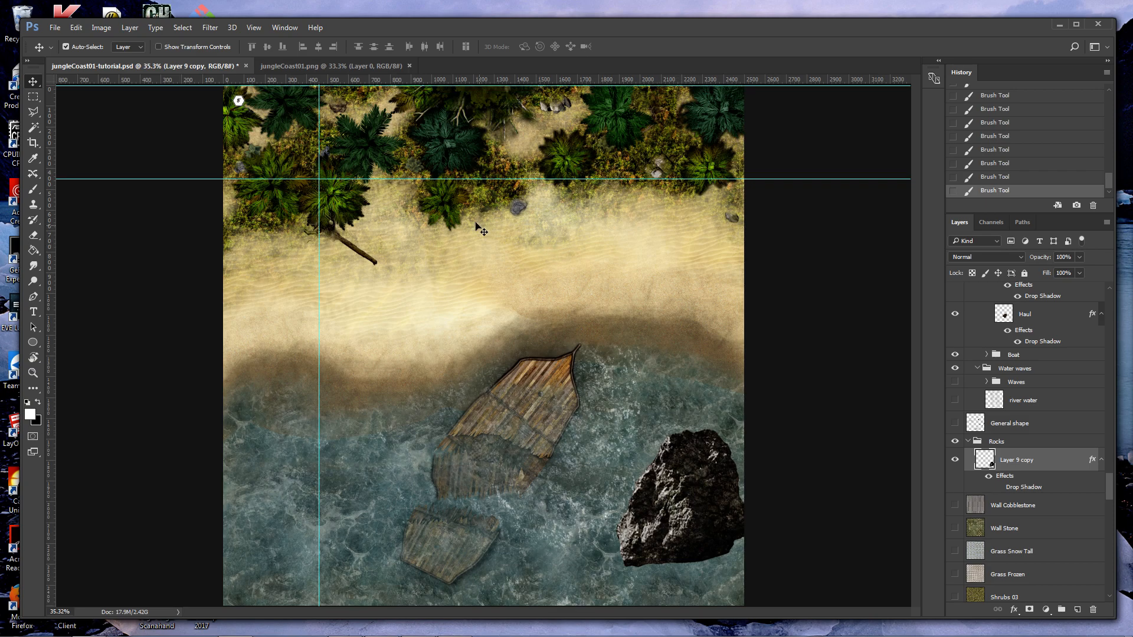
pyautogui.click(349, 65)
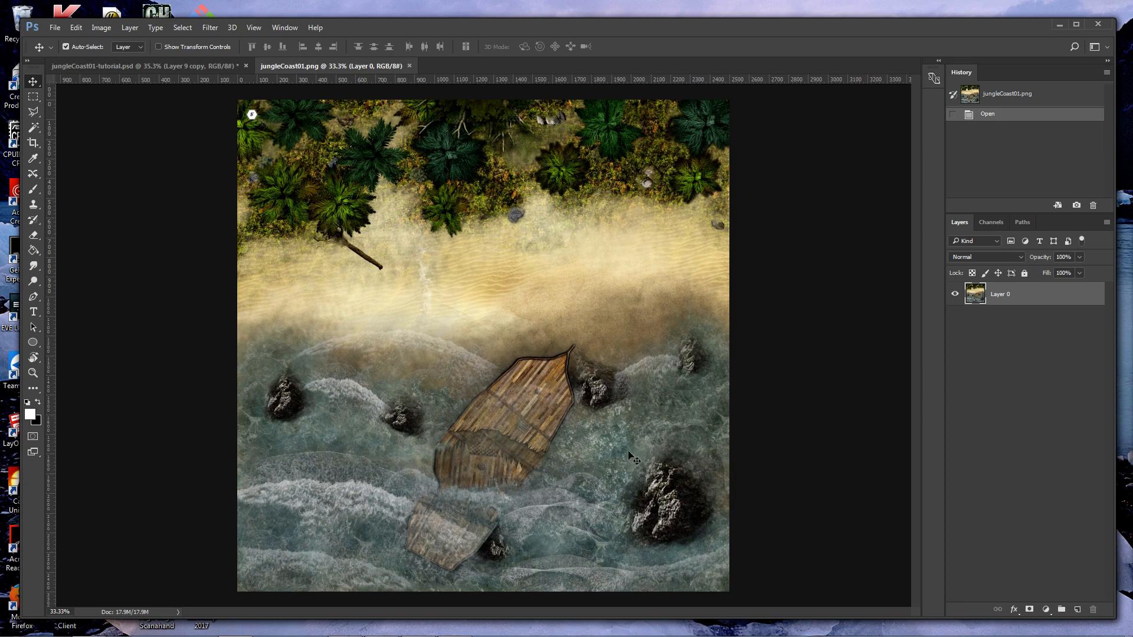
pyautogui.click(214, 66)
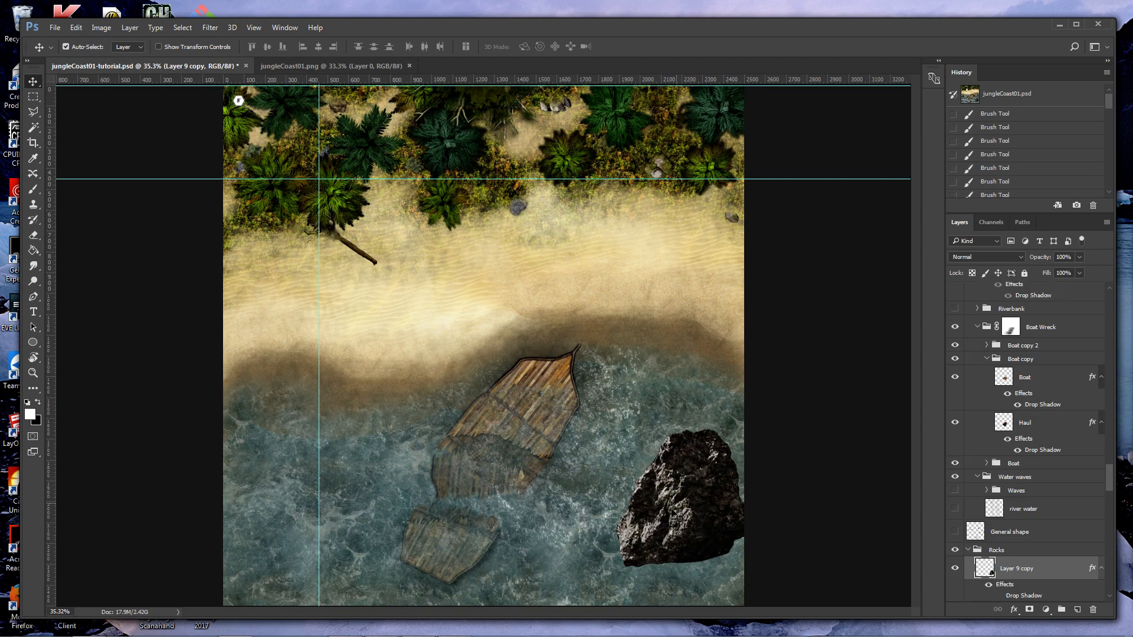
pyautogui.click(338, 66)
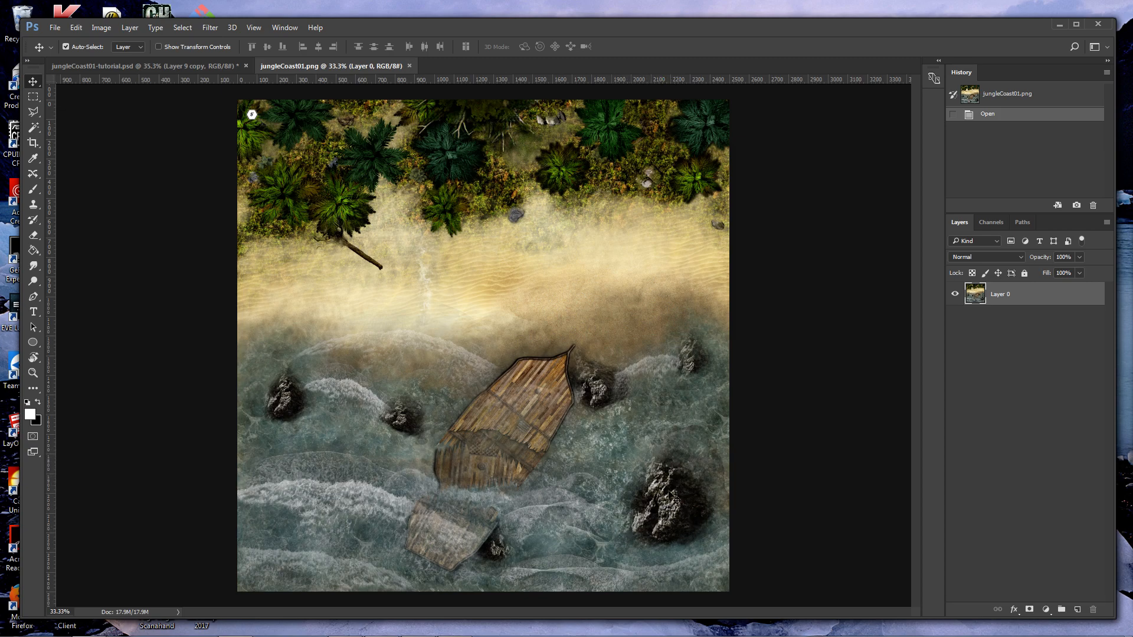
pyautogui.click(207, 66)
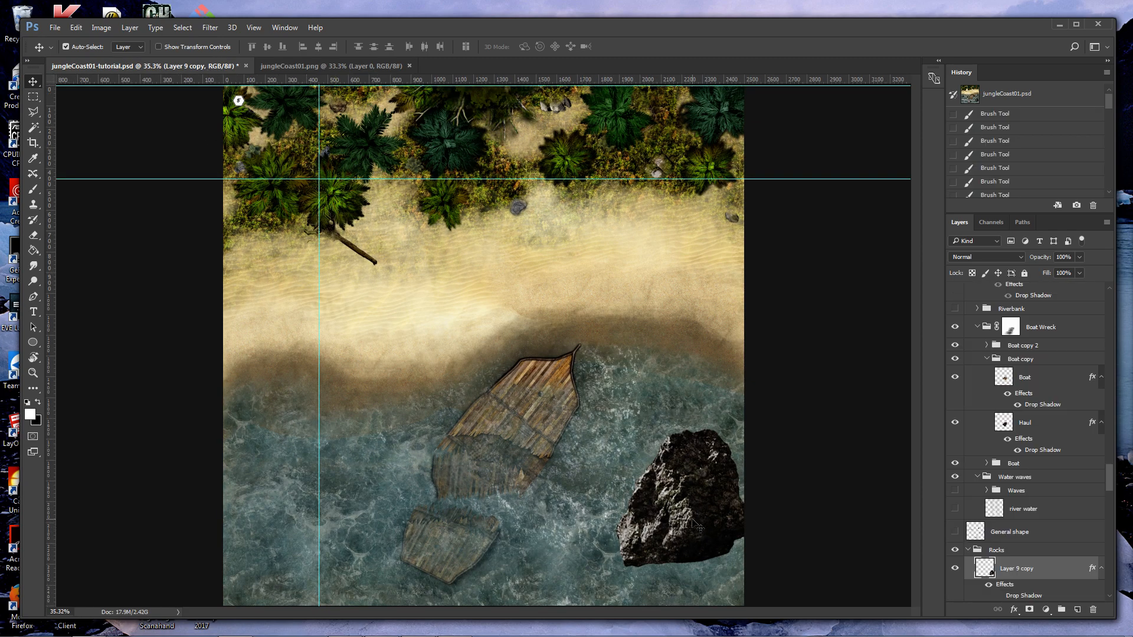
# Duplicate the large rock's layer and move the copy next to the detached southern boat piece, checking jungleCoast01.png for placement.
pyautogui.hotkey('ctrl', 'j')
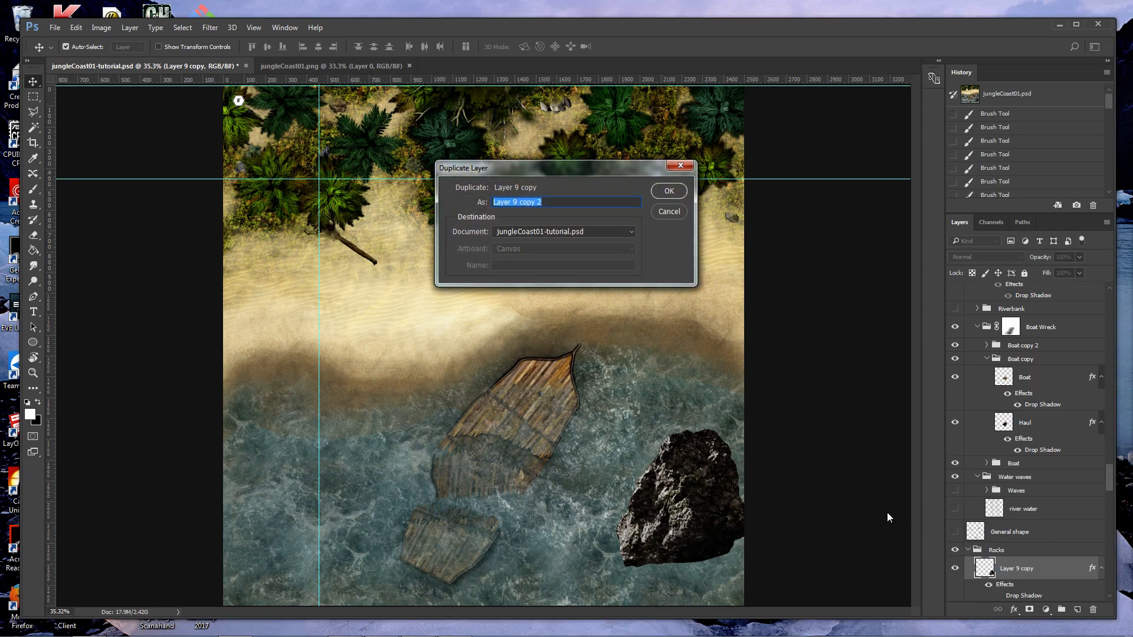
pyautogui.click(670, 192)
pyautogui.moveTo(695, 518); pyautogui.dragTo(352, 515)
pyautogui.click(363, 70)
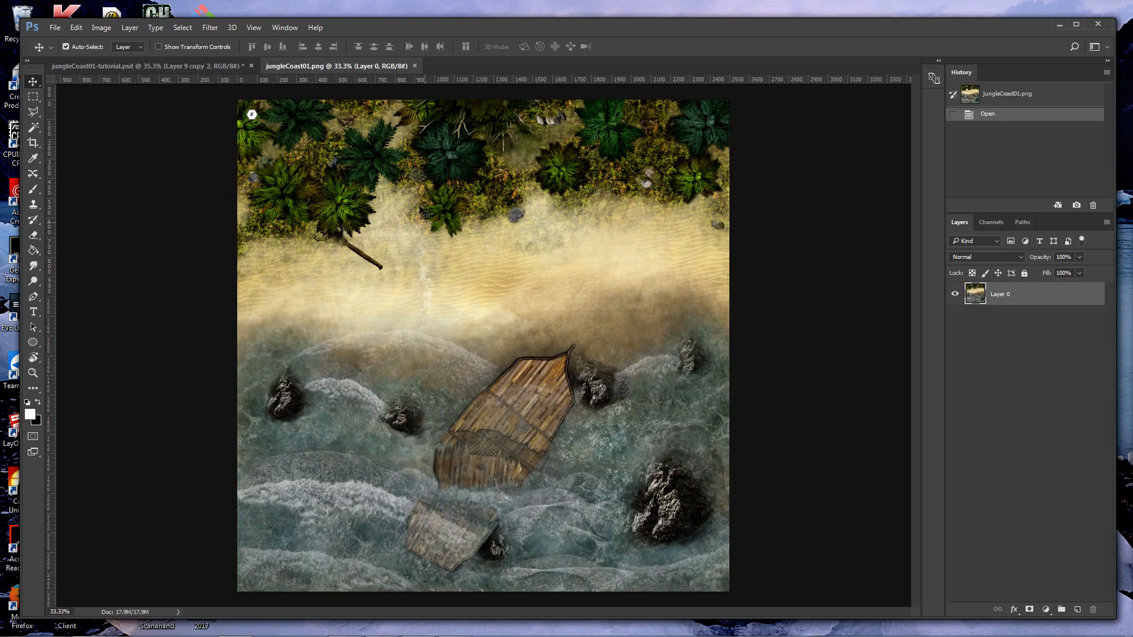
pyautogui.hotkey('ctrl', 'Tab')
pyautogui.moveTo(357, 509); pyautogui.dragTo(534, 537)
# Scale the rock copy down and position it against the southeastern side of the detached boat piece.
pyautogui.hotkey('ctrl', 't')
pyautogui.moveTo(541, 483); pyautogui.dragTo(490, 537)
pyautogui.press('Return')
pyautogui.moveTo(458, 574); pyautogui.dragTo(495, 523)
pyautogui.hotkey('ctrl', 'z')
pyautogui.moveTo(475, 598); pyautogui.dragTo(505, 586)
pyautogui.hotkey('ctrl', 't')
pyautogui.moveTo(554, 515); pyautogui.dragTo(538, 513)
pyautogui.press('Return')
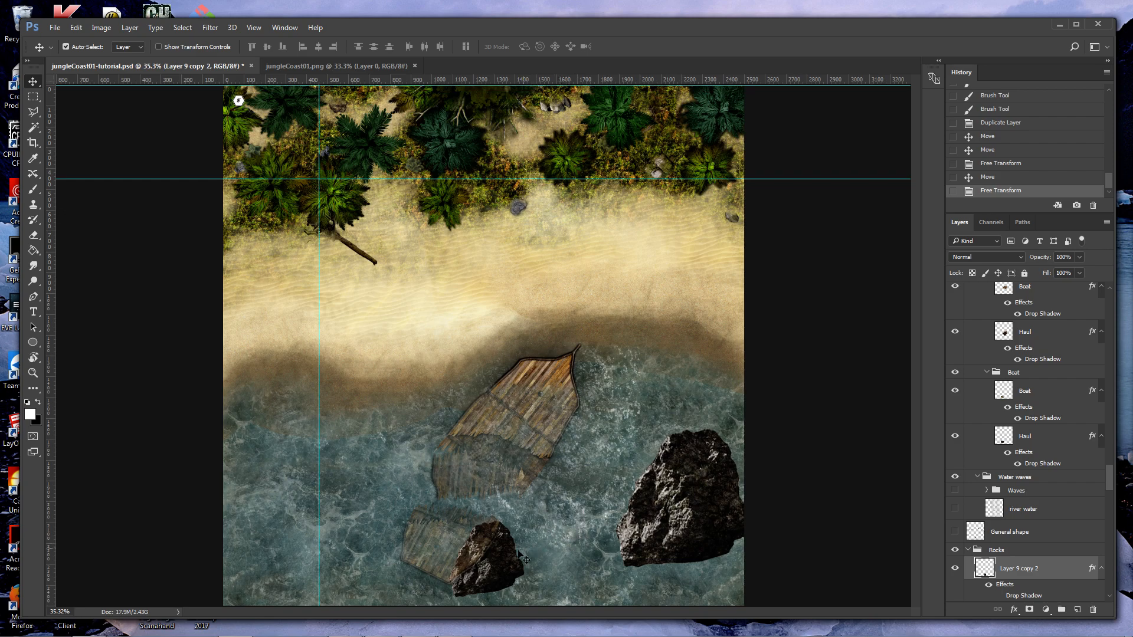
# Warp the rock copy into a lower, wider shape that differs from the original rock.
pyautogui.click(471, 557)
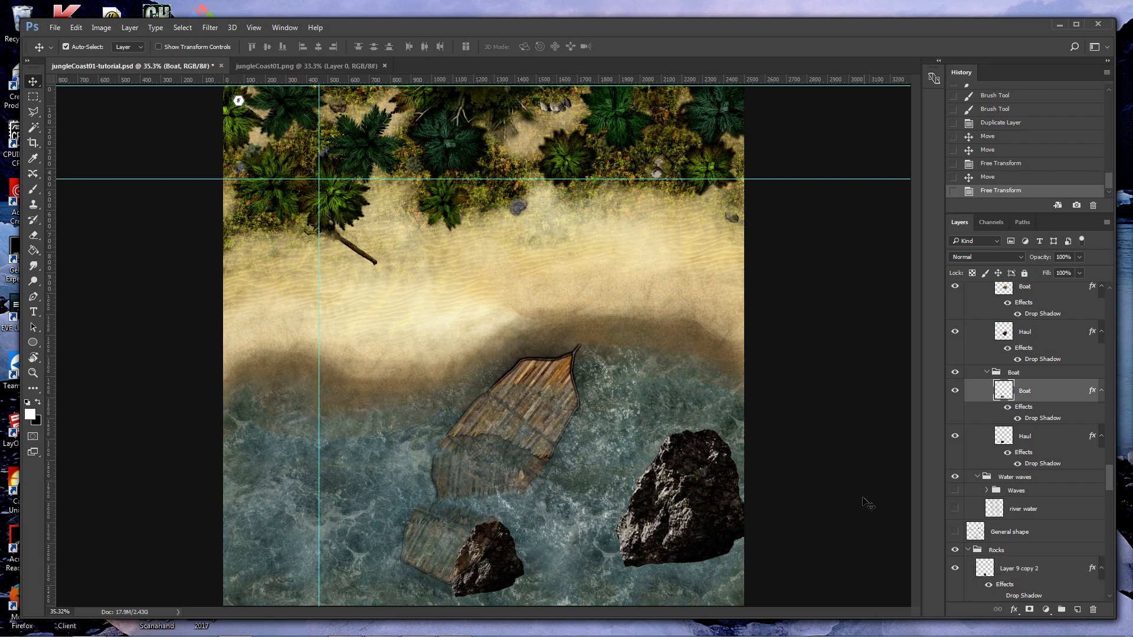
pyautogui.click(510, 581)
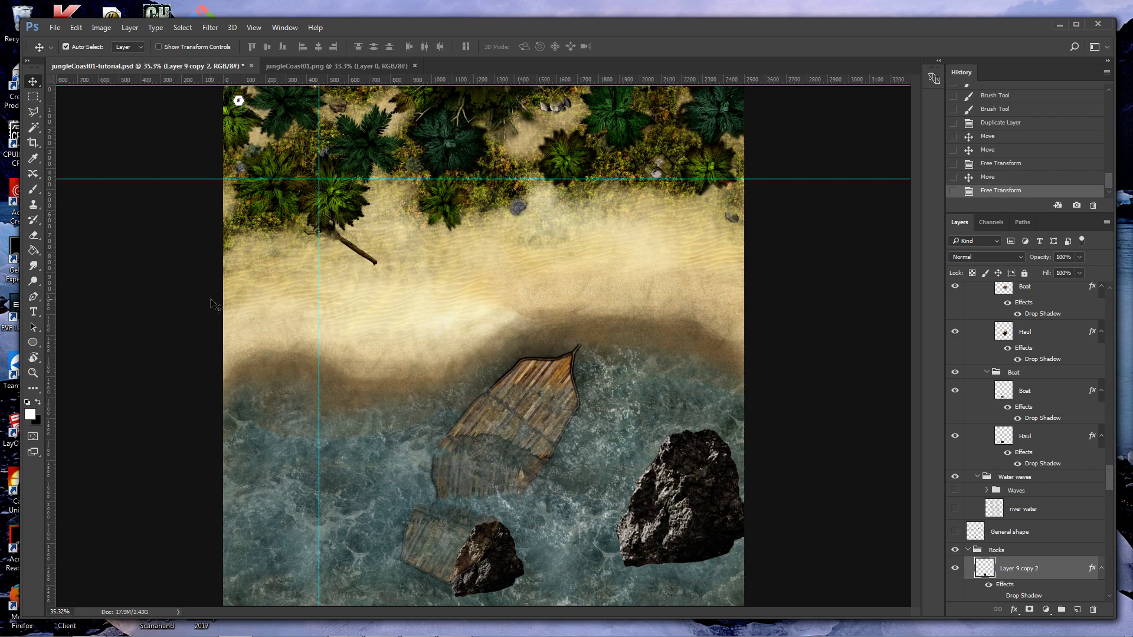
pyautogui.click(74, 29)
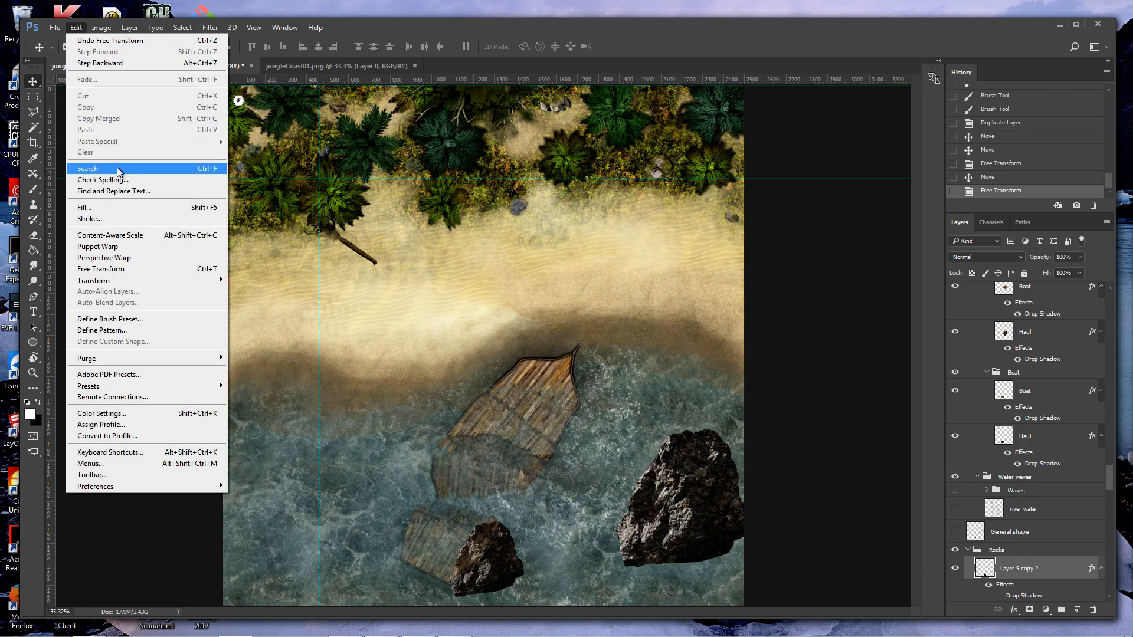
pyautogui.moveTo(140, 285)
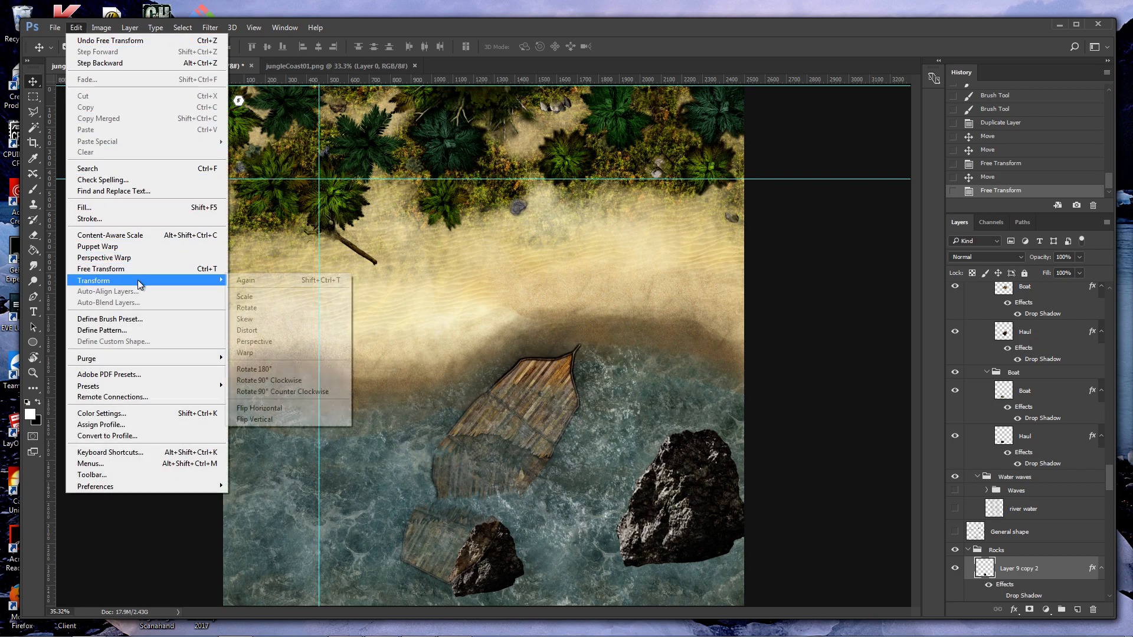
pyautogui.click(245, 352)
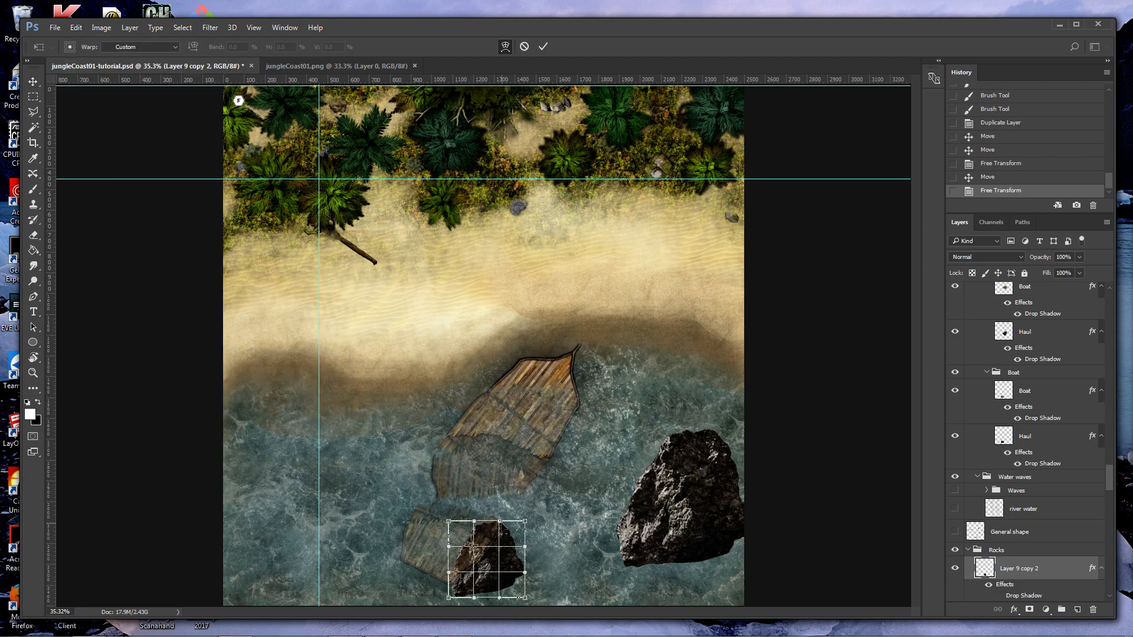
pyautogui.moveTo(508, 529); pyautogui.dragTo(529, 547)
pyautogui.moveTo(450, 600)
pyautogui.mouseDown()
pyautogui.moveTo(433, 590)
pyautogui.moveTo(466, 591)
pyautogui.mouseUp()
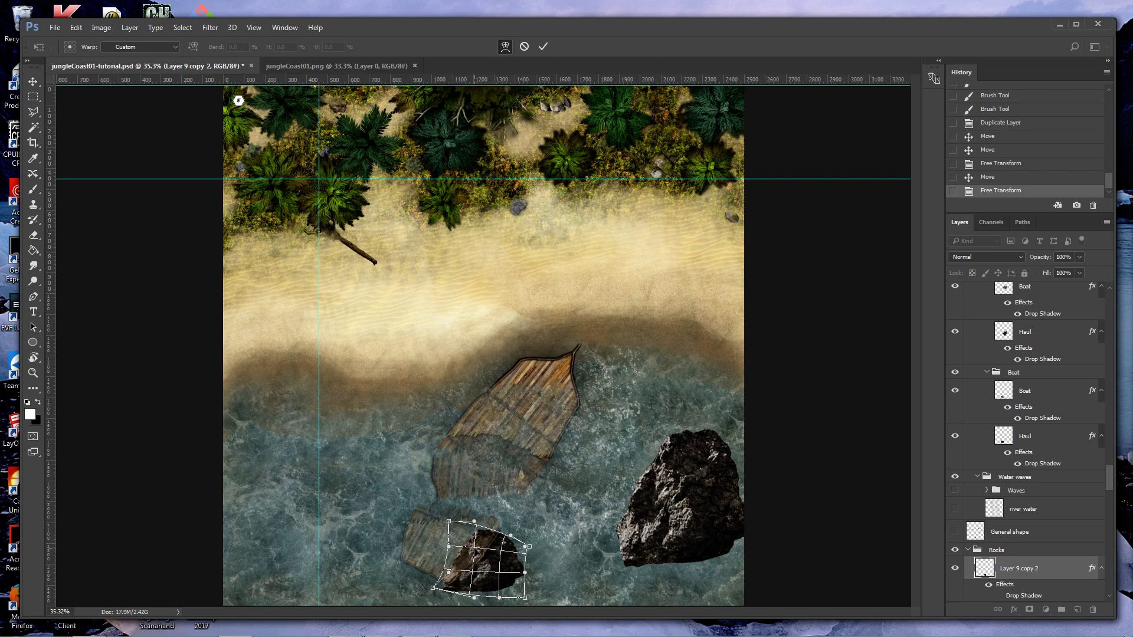
pyautogui.moveTo(481, 553); pyautogui.dragTo(474, 523)
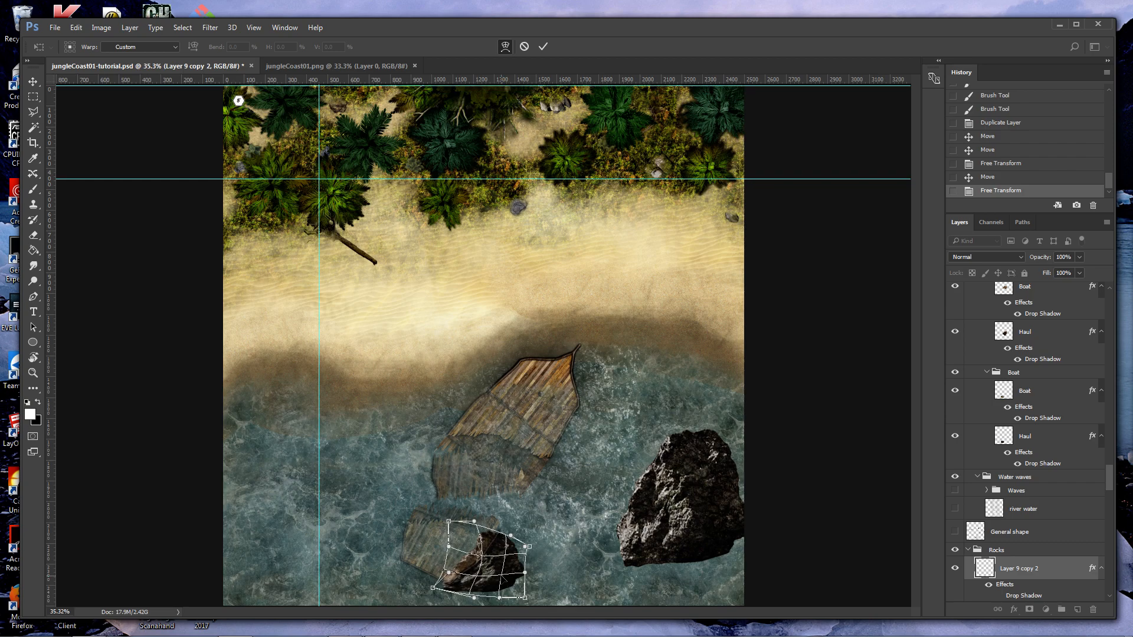
pyautogui.hotkey('ctrl', 'z')
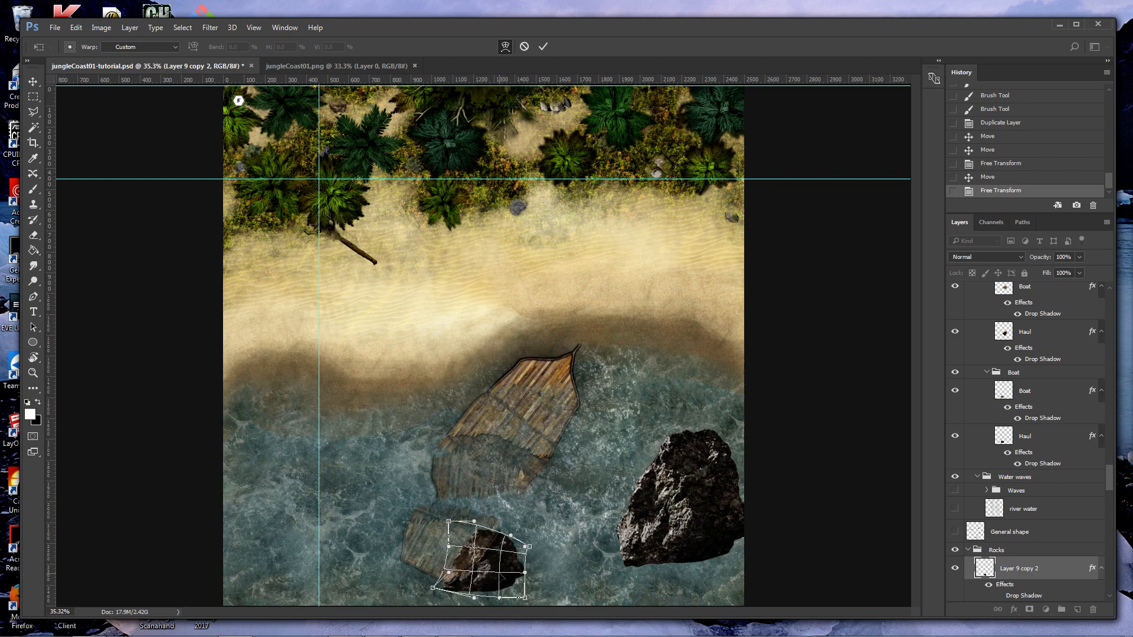
pyautogui.moveTo(505, 581)
pyautogui.mouseDown()
pyautogui.moveTo(499, 598)
pyautogui.moveTo(509, 588)
pyautogui.mouseUp()
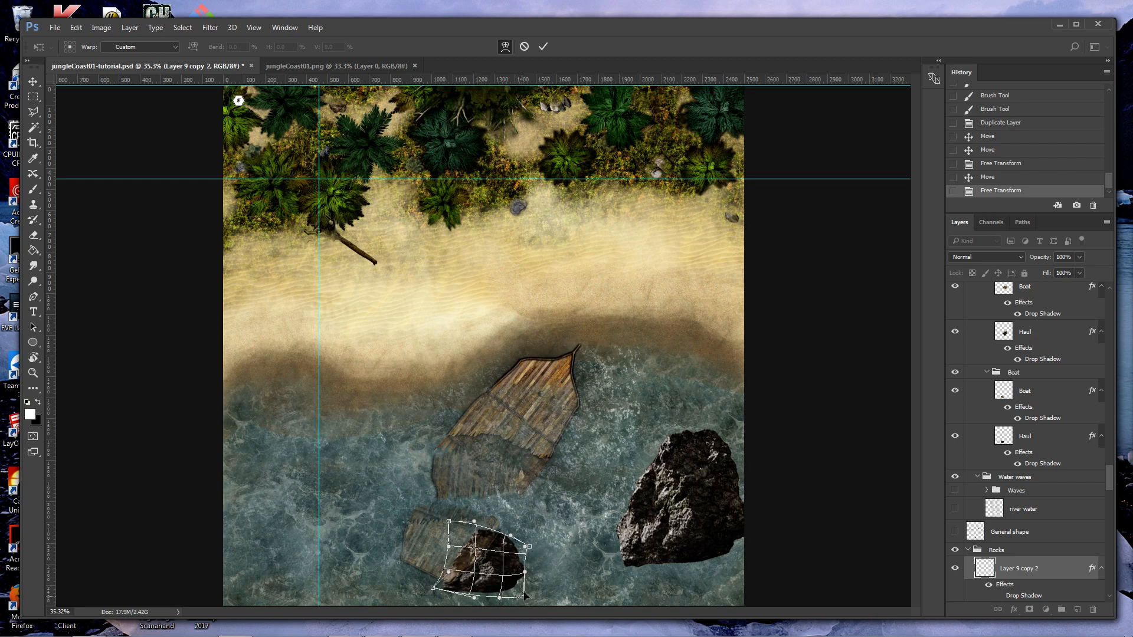
pyautogui.press('Return')
# Add a layer mask to the rock copy and paint black along its northern edges, fading it where it overlaps the boat piece.
pyautogui.click(1029, 610)
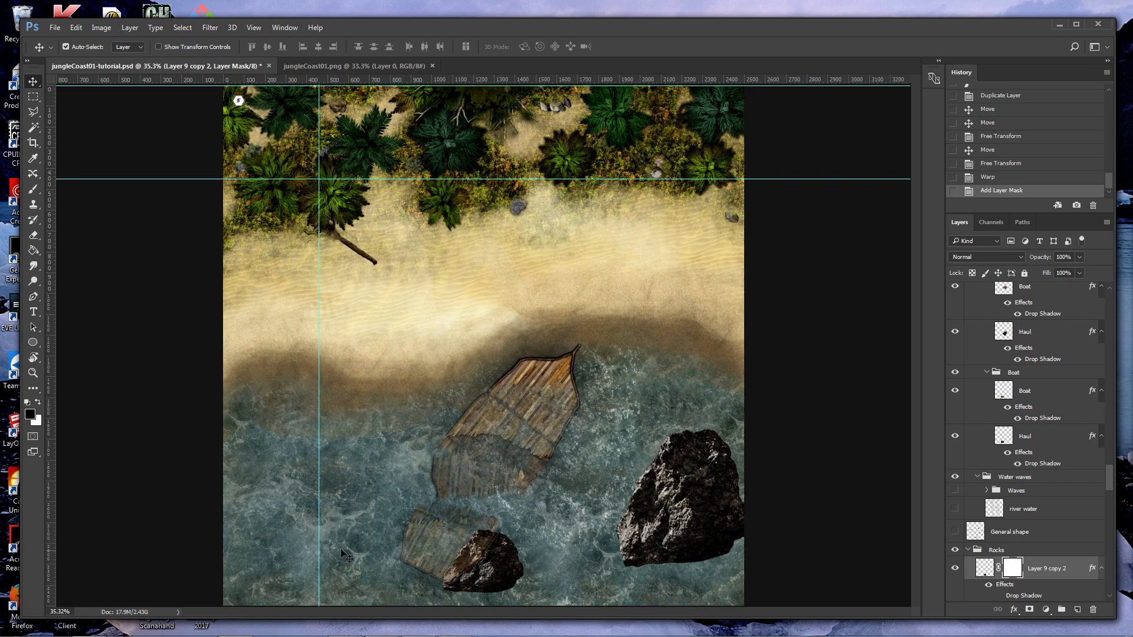
pyautogui.doubleClick(32, 375)
pyautogui.scroll(-9, 487, 463)
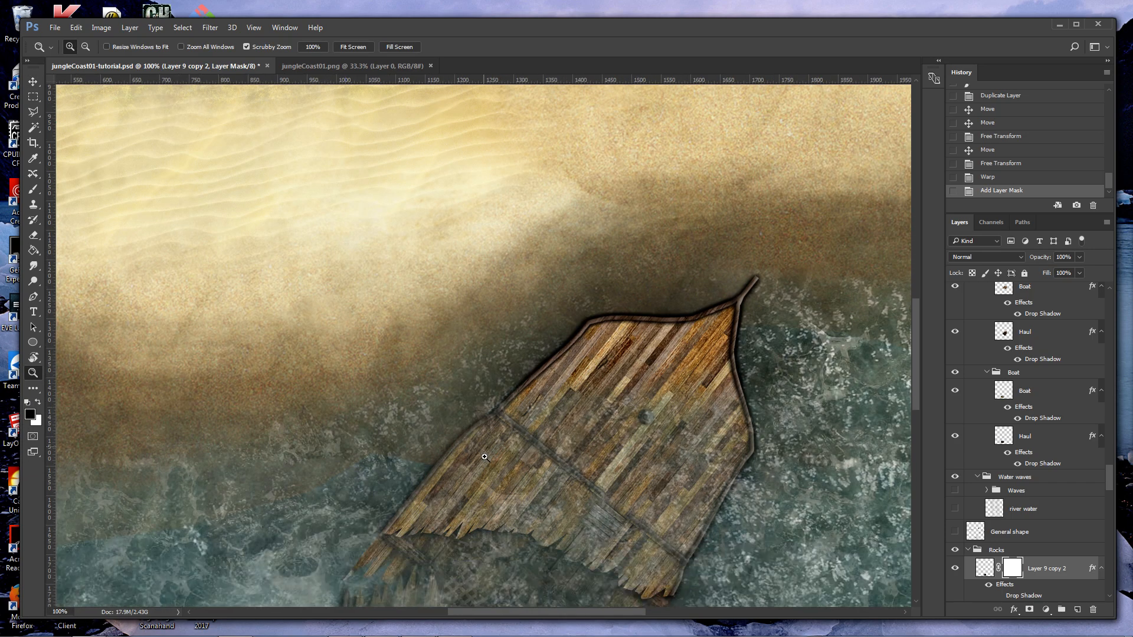
pyautogui.scroll(-4, 487, 463)
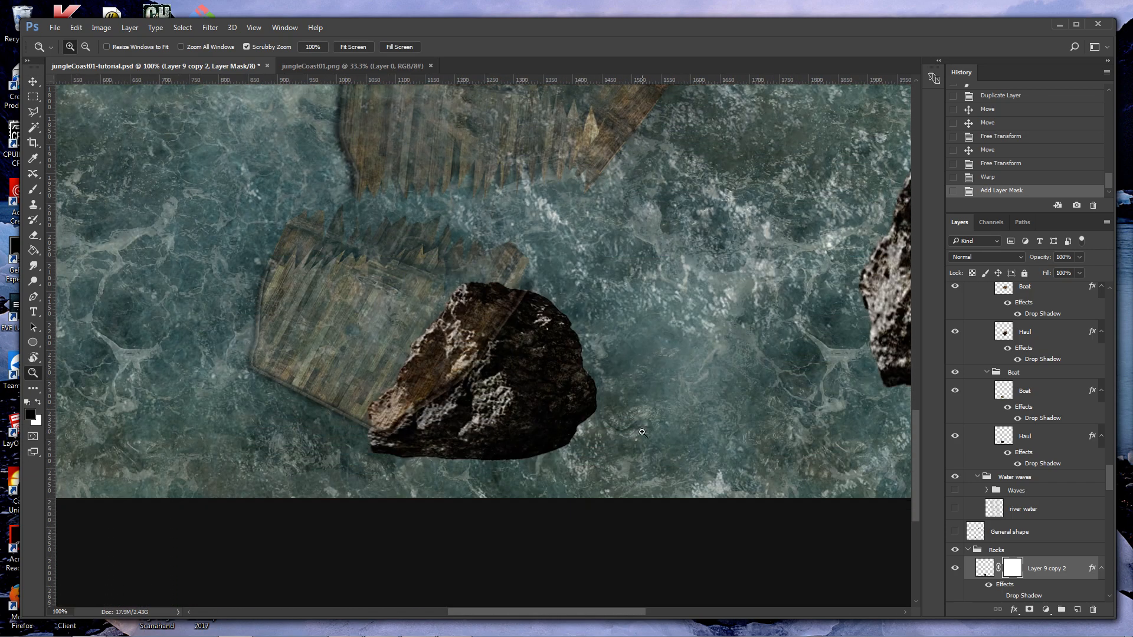
pyautogui.press('b')
pyautogui.moveTo(408, 348)
pyautogui.mouseDown()
pyautogui.moveTo(455, 337)
pyautogui.moveTo(465, 299)
pyautogui.mouseUp()
pyautogui.click(412, 333)
pyautogui.click(401, 351)
pyautogui.click(377, 389)
pyautogui.click(384, 402)
pyautogui.click(364, 409)
pyautogui.click(373, 422)
pyautogui.click(401, 406)
pyautogui.click(431, 347)
pyautogui.moveTo(450, 357)
pyautogui.mouseDown()
pyautogui.moveTo(442, 341)
pyautogui.moveTo(479, 289)
pyautogui.moveTo(460, 300)
pyautogui.moveTo(523, 291)
pyautogui.mouseUp()
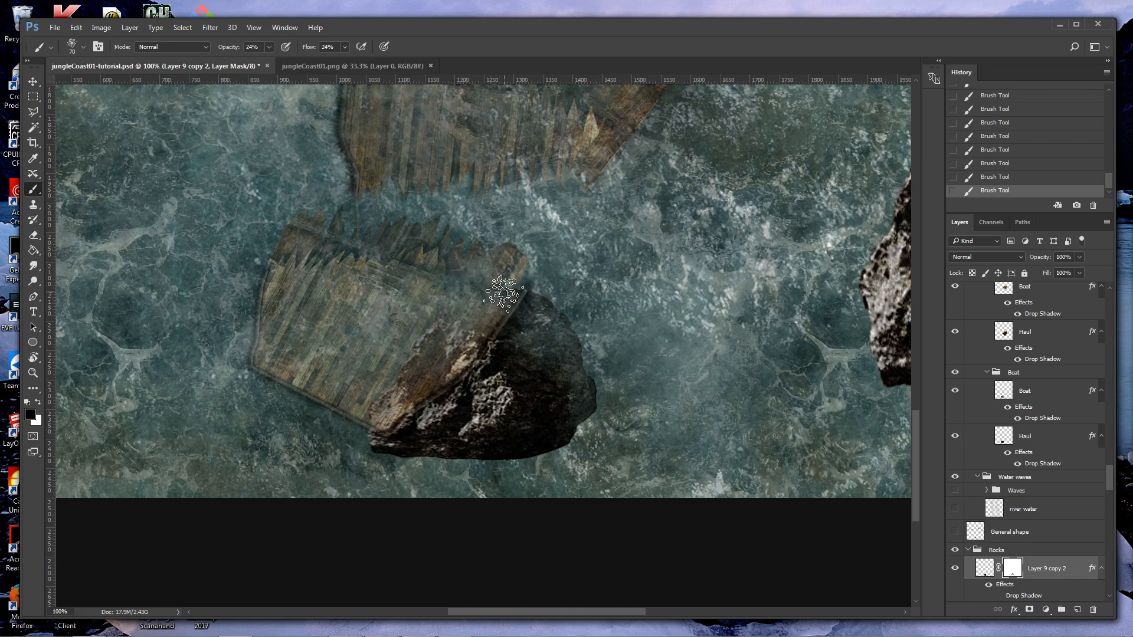
# Reduce the brush to 50 px, raise the flow to 88%, and mask out the rock copy where it overlaps the boat piece.
pyautogui.press('[')
pyautogui.press('[')
pyautogui.press('[')
pyautogui.press('[')
pyautogui.click(345, 47)
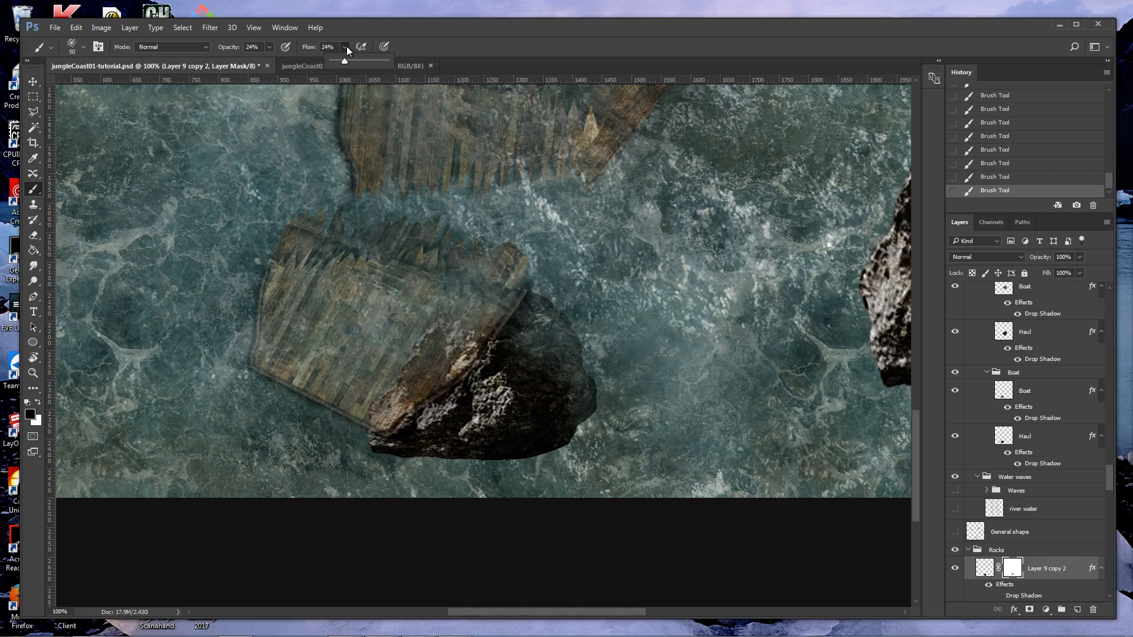
pyautogui.moveTo(471, 337)
pyautogui.mouseDown()
pyautogui.moveTo(489, 304)
pyautogui.moveTo(454, 353)
pyautogui.moveTo(424, 354)
pyautogui.moveTo(425, 337)
pyautogui.moveTo(451, 321)
pyautogui.moveTo(470, 340)
pyautogui.moveTo(467, 353)
pyautogui.moveTo(374, 414)
pyautogui.mouseUp()
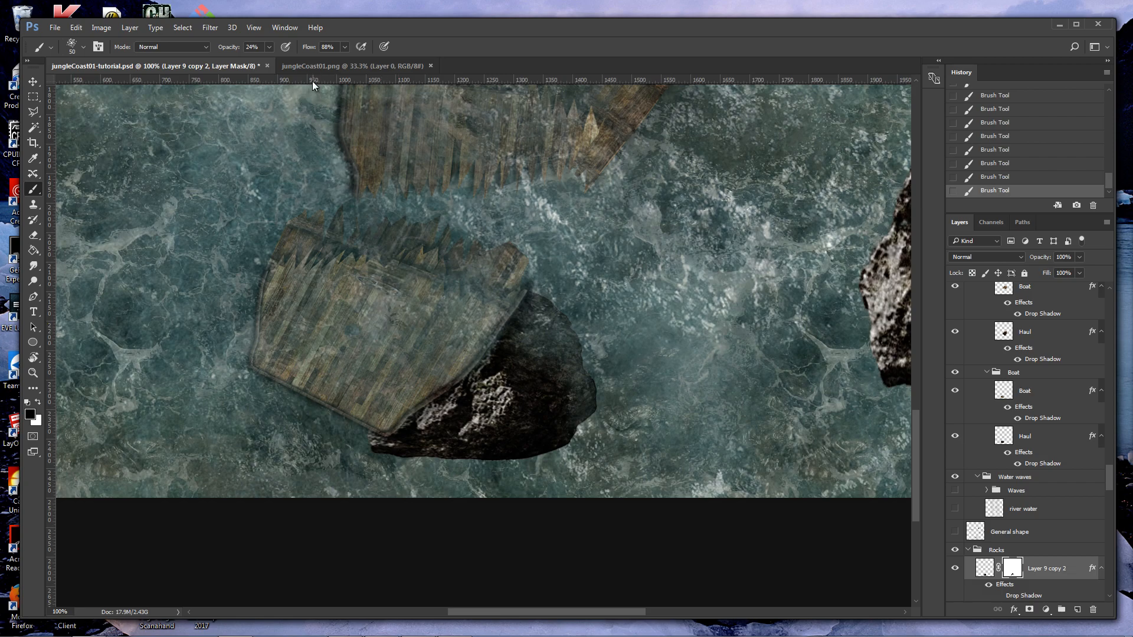
# Set the brush flow to 26% and fade the rock copy's outer edges into the water on its mask.
pyautogui.click(345, 47)
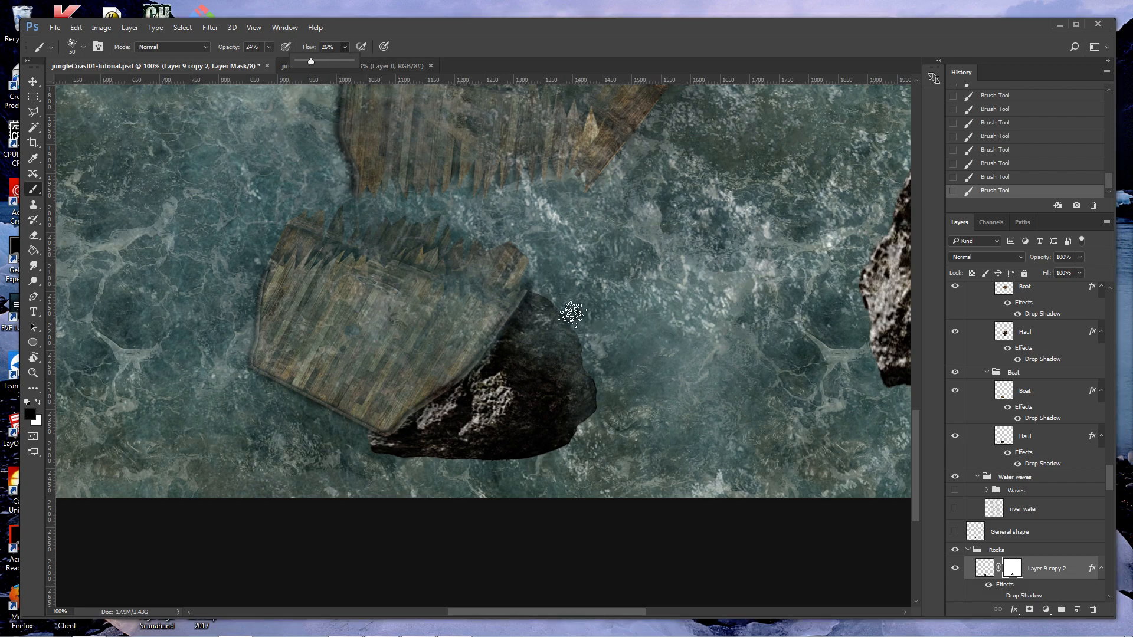
pyautogui.click(580, 336)
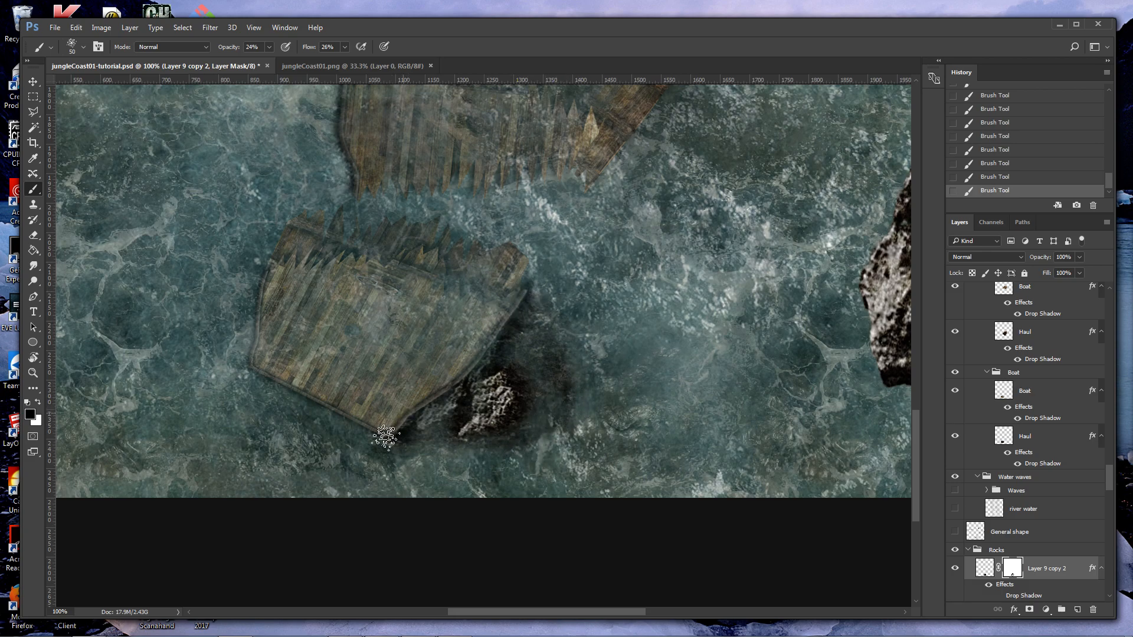
pyautogui.hotkey('ctrl', '0')
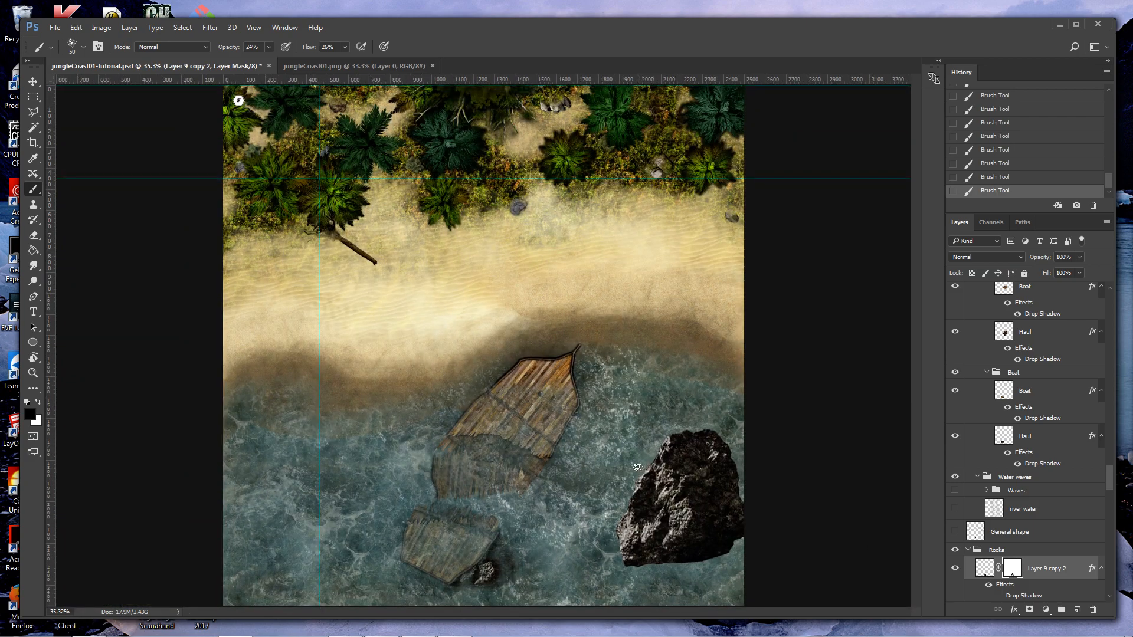
# Compare the rocks and water of the tutorial map with the finished jungleCoast01.png.
pyautogui.click(383, 62)
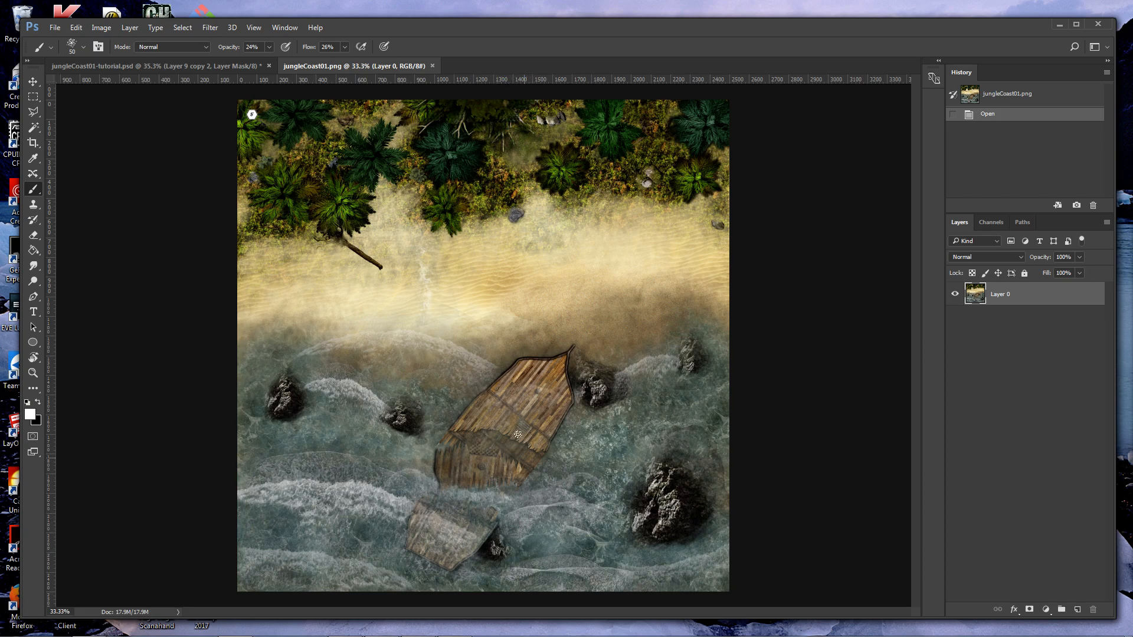
pyautogui.click(228, 66)
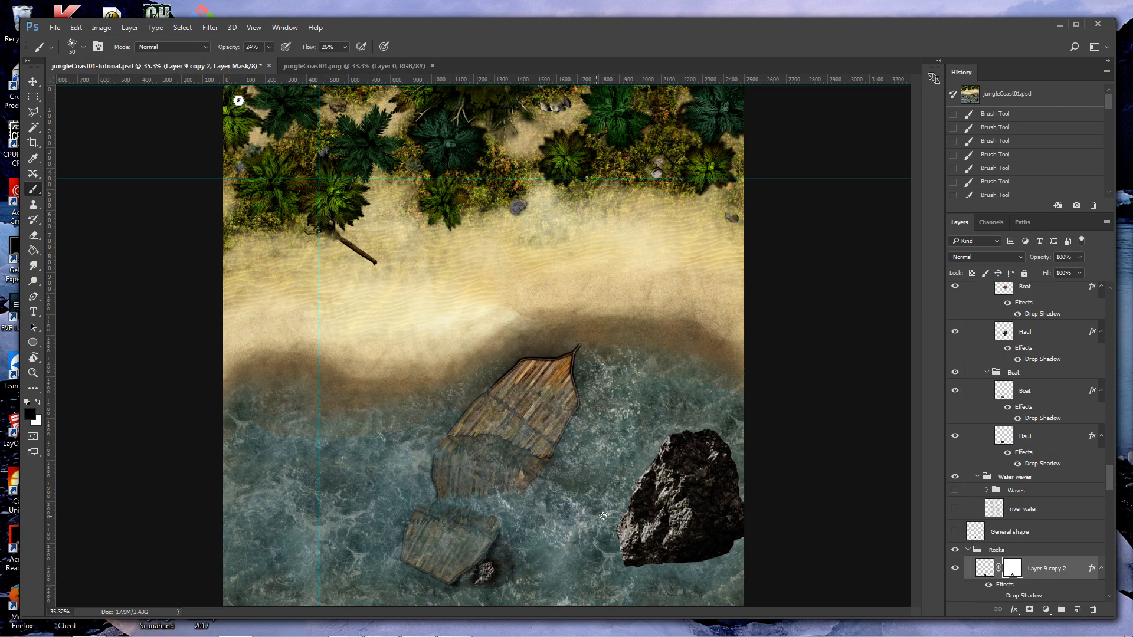
pyautogui.click(369, 66)
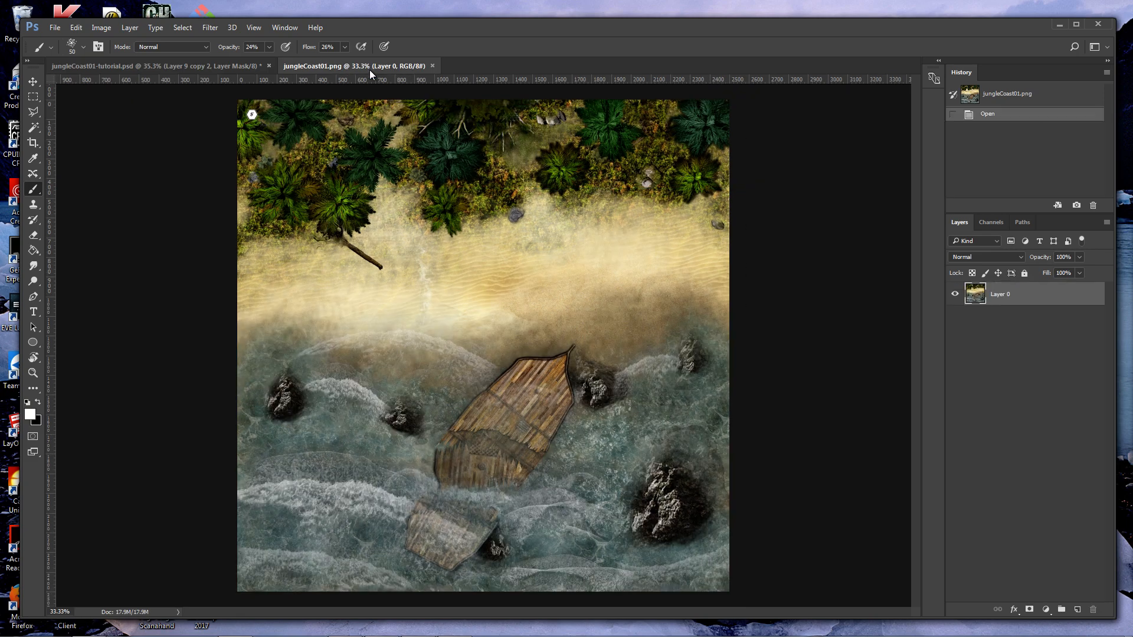
pyautogui.click(210, 67)
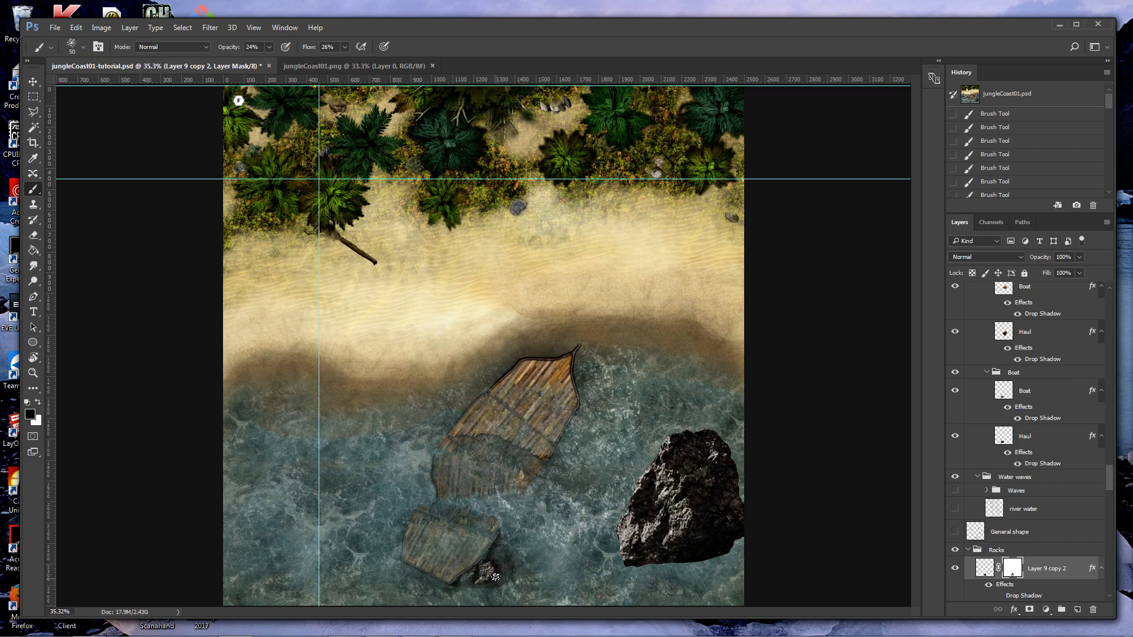
pyautogui.click(372, 66)
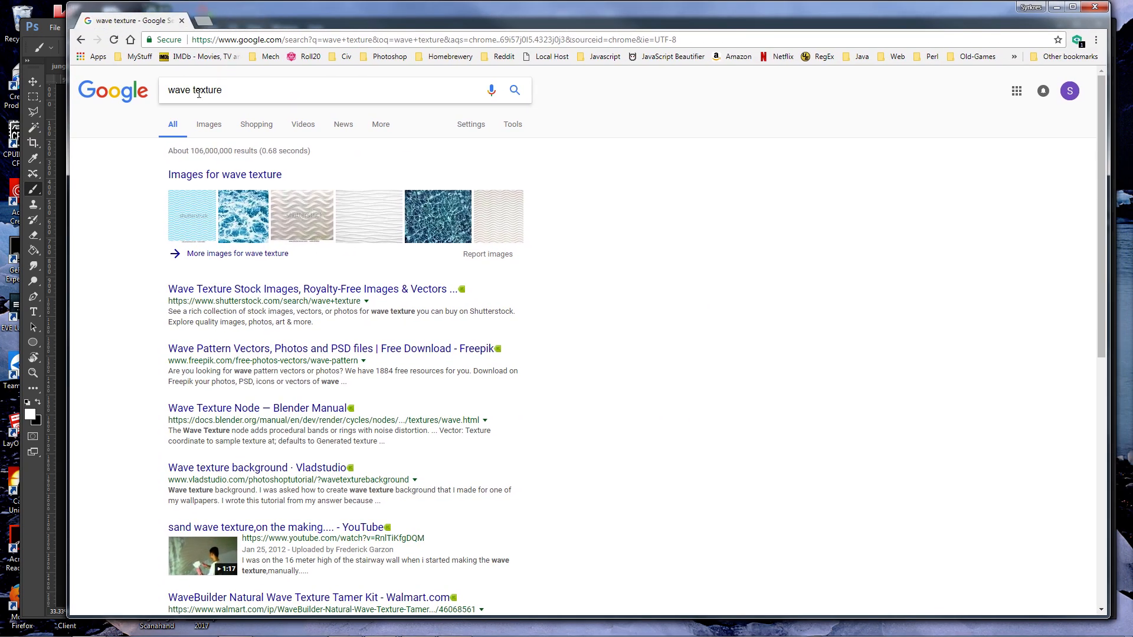
# Switch to the browser and search Google for "BEAch wave texture".
pyautogui.click(169, 91)
pyautogui.write('wa')
pyautogui.press('BackSpace')
pyautogui.press('BackSpace')
pyautogui.write('bwCG')
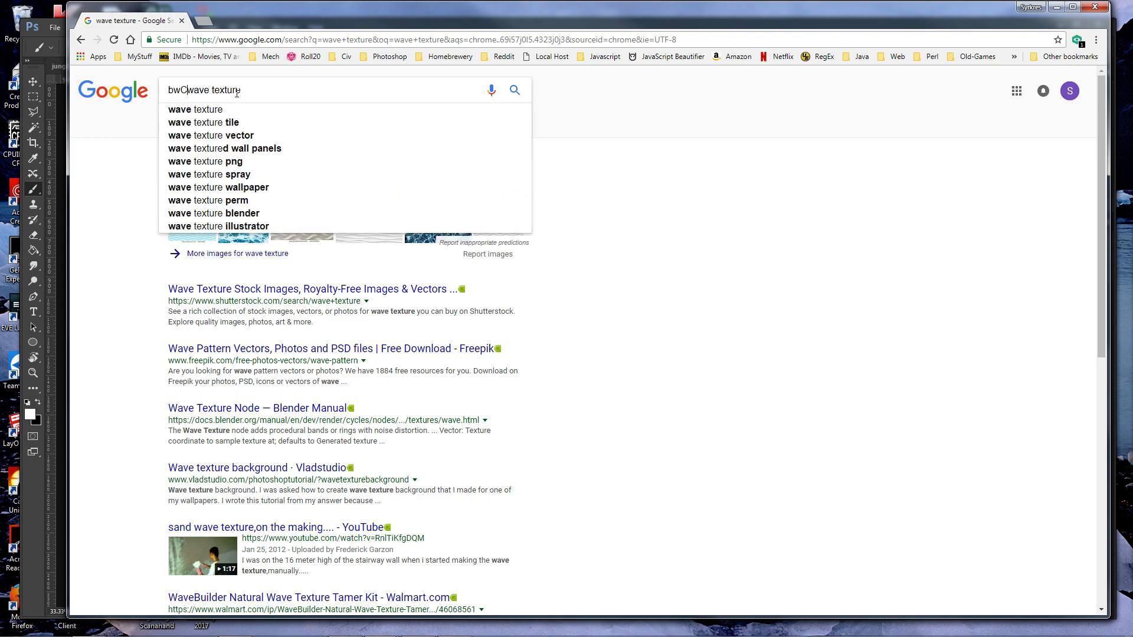
pyautogui.press('BackSpace')
pyautogui.press('BackSpace')
pyautogui.press('BackSpace')
pyautogui.press('BackSpace')
pyautogui.write('BWch')
pyautogui.press('Return')
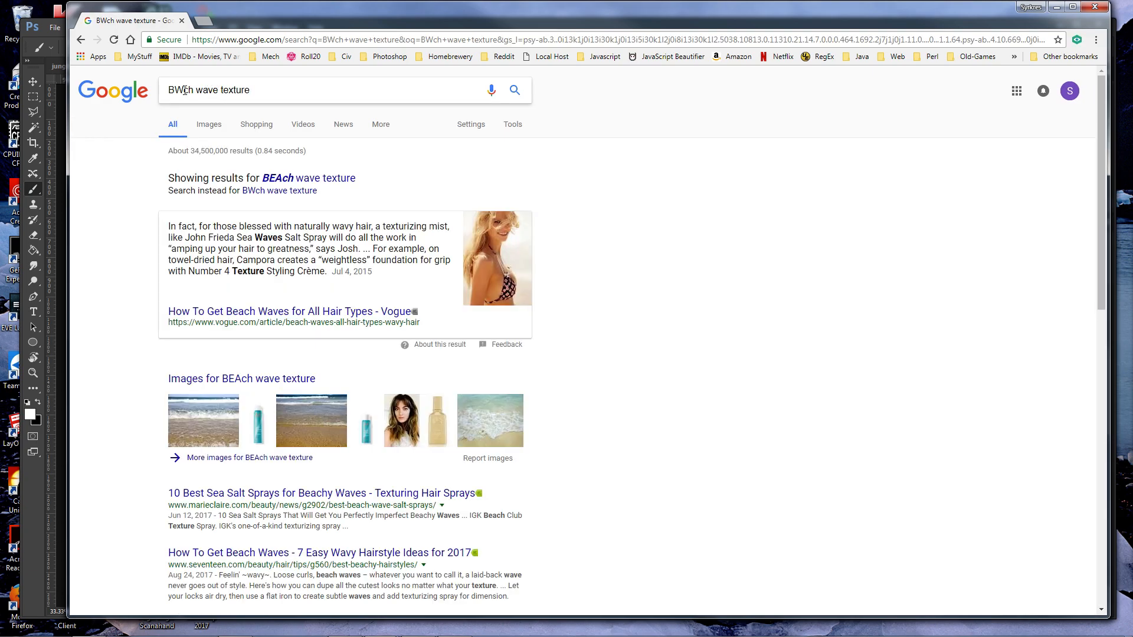
pyautogui.click(286, 180)
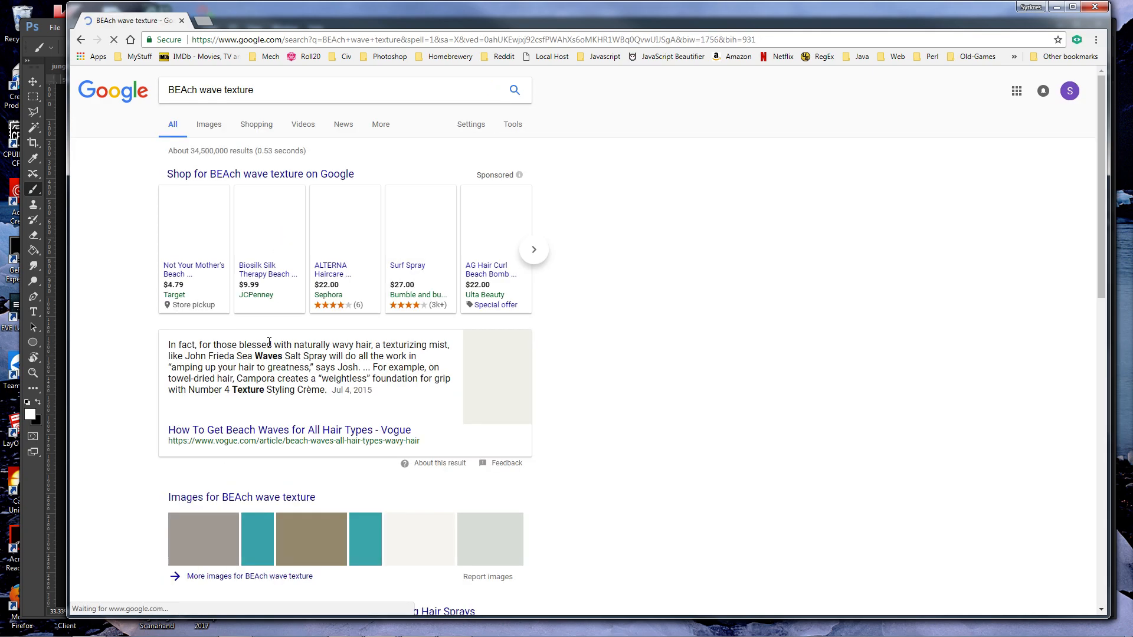
# Look through the image results for usable beach wave textures.
pyautogui.click(244, 345)
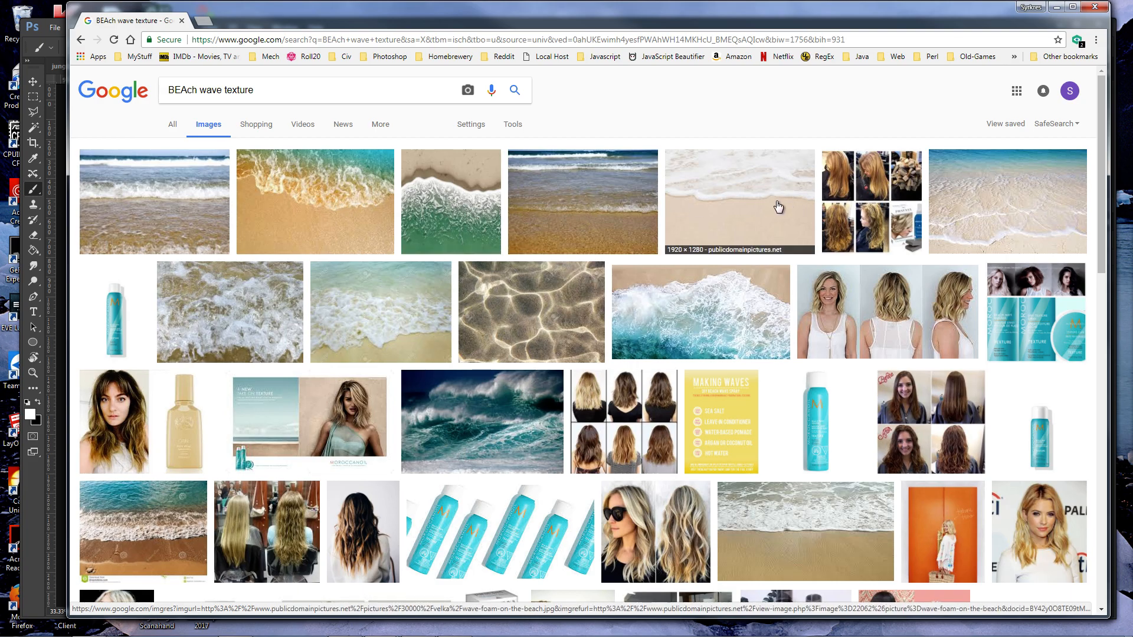
pyautogui.scroll(-6, 753, 216)
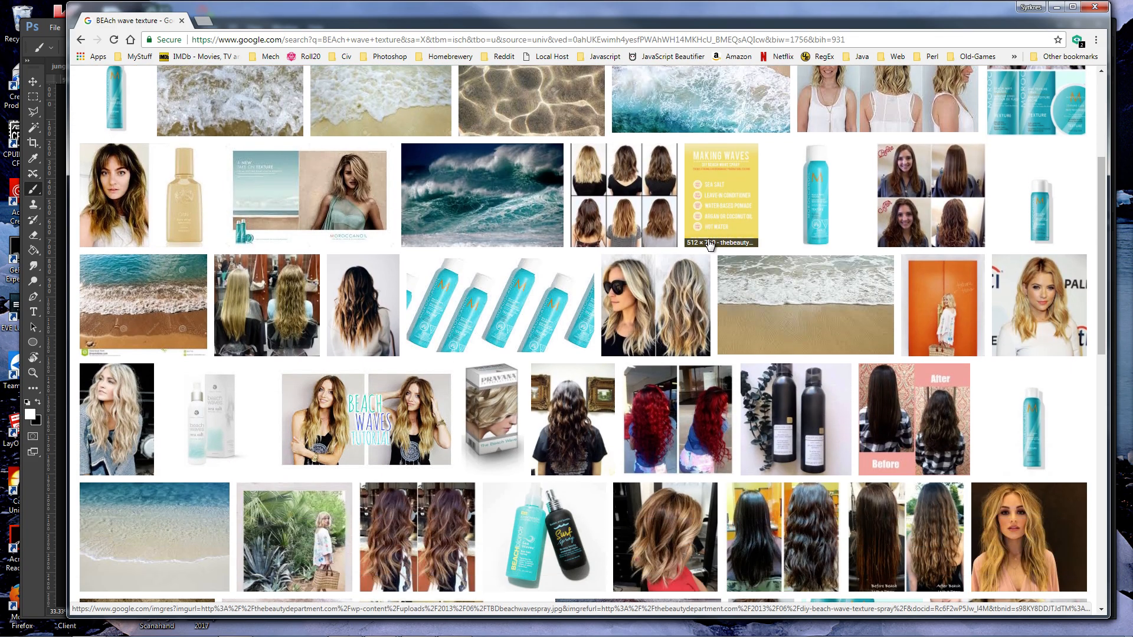
pyautogui.scroll(-4, 498, 264)
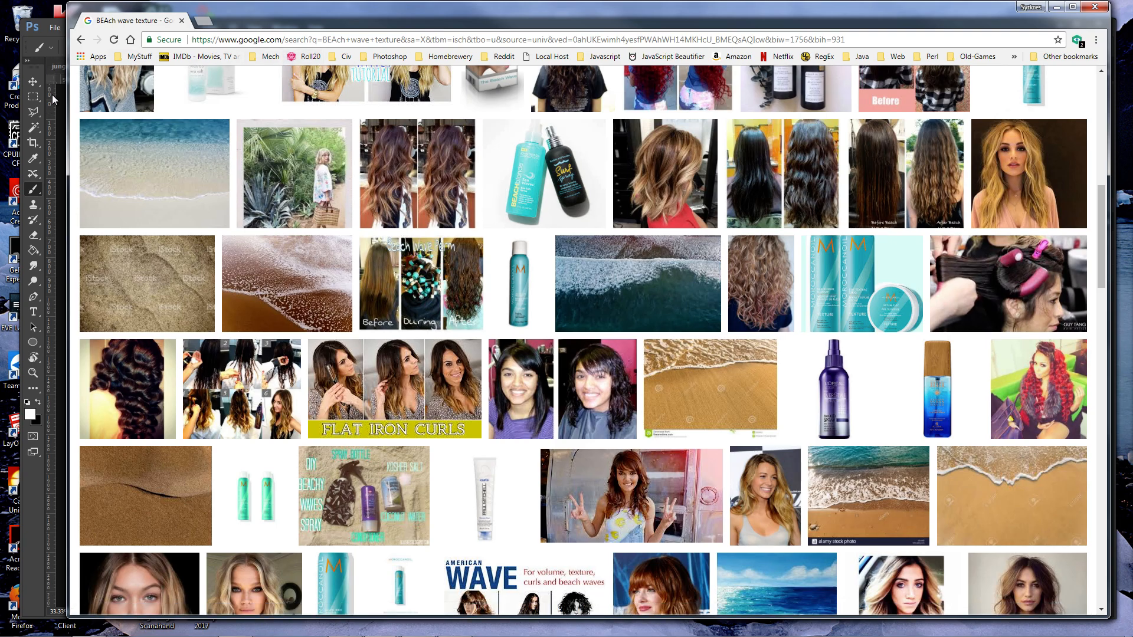
# Switch back to Photoshop and browse for files to open in the DundjiniArt > Organized > Overlays folder.
pyautogui.click(46, 25)
pyautogui.click(48, 26)
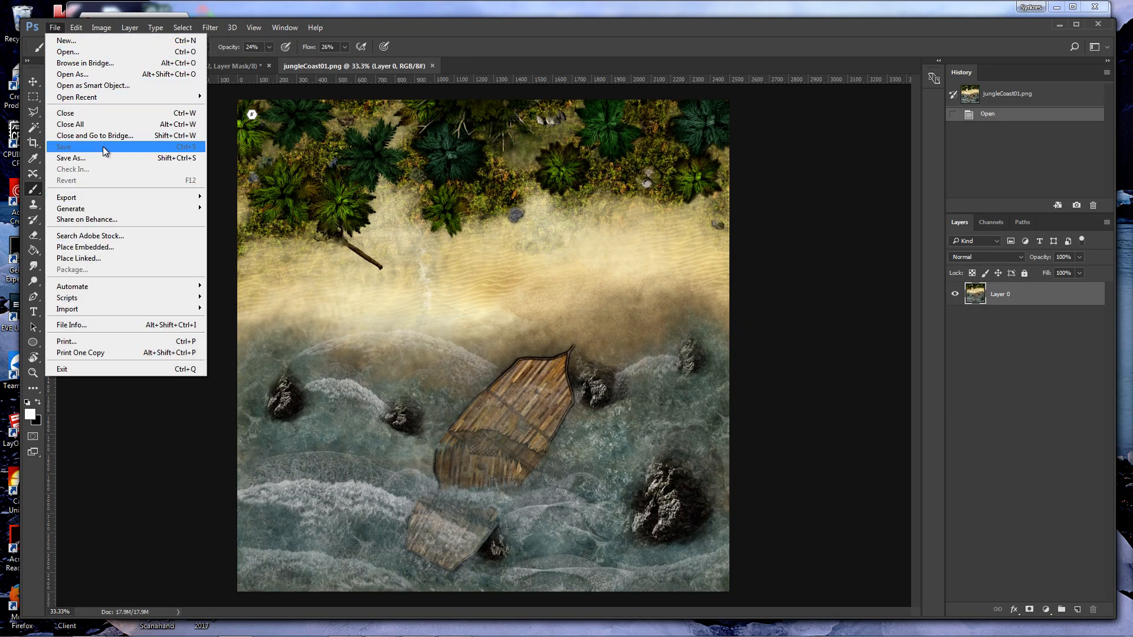
pyautogui.click(102, 51)
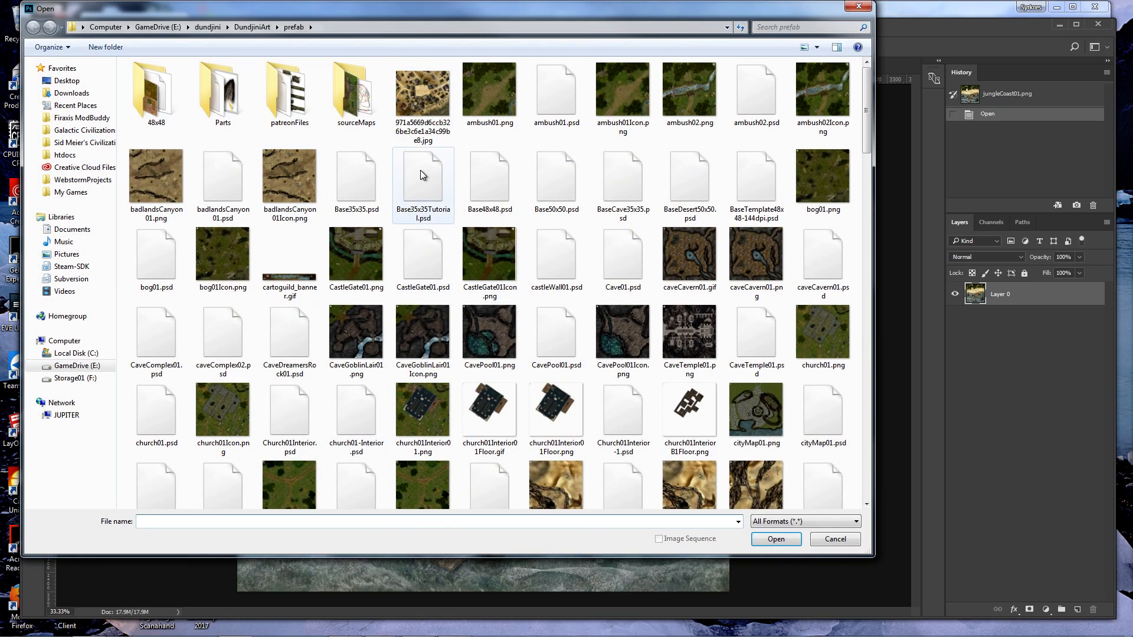
pyautogui.click(253, 28)
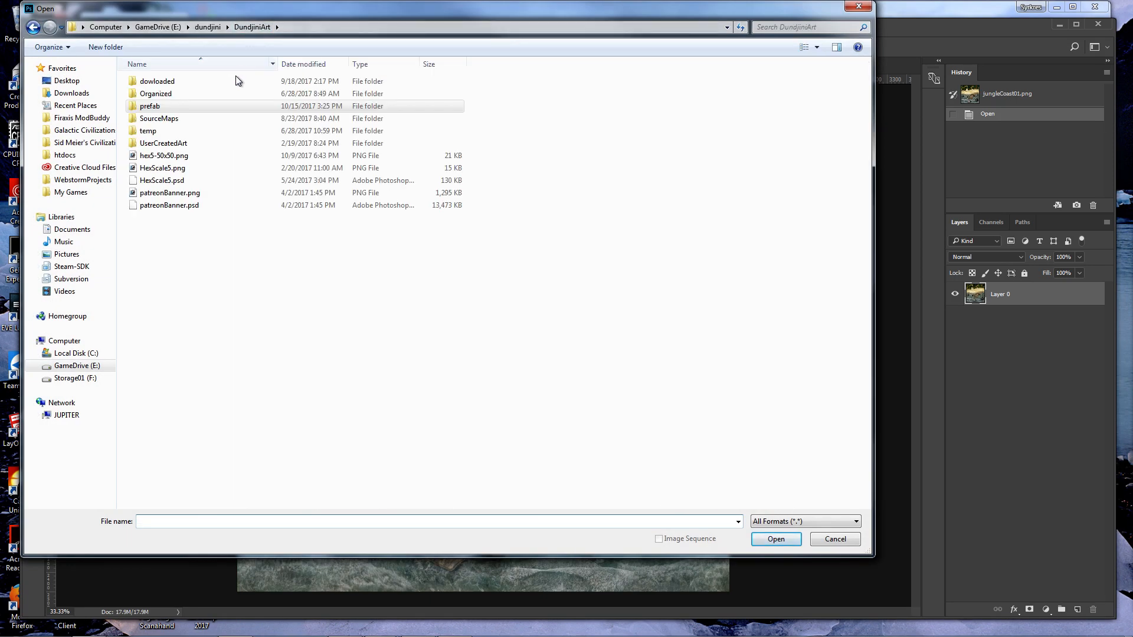
pyautogui.click(165, 97)
pyautogui.doubleClick(168, 98)
pyautogui.click(176, 344)
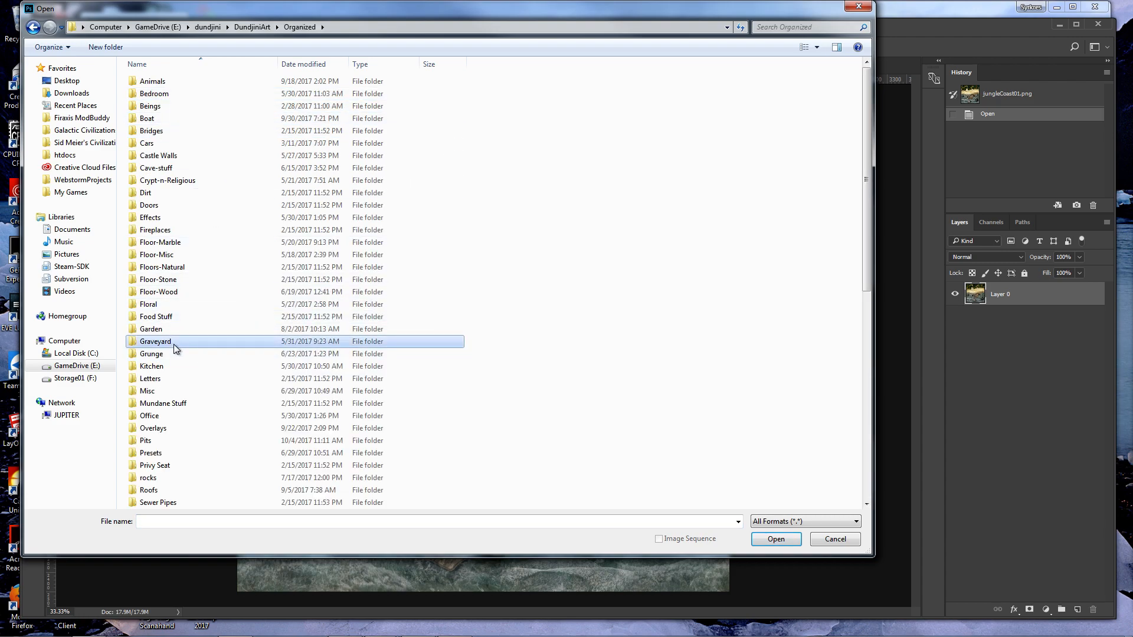
pyautogui.scroll(-2, 176, 346)
pyautogui.doubleClick(165, 355)
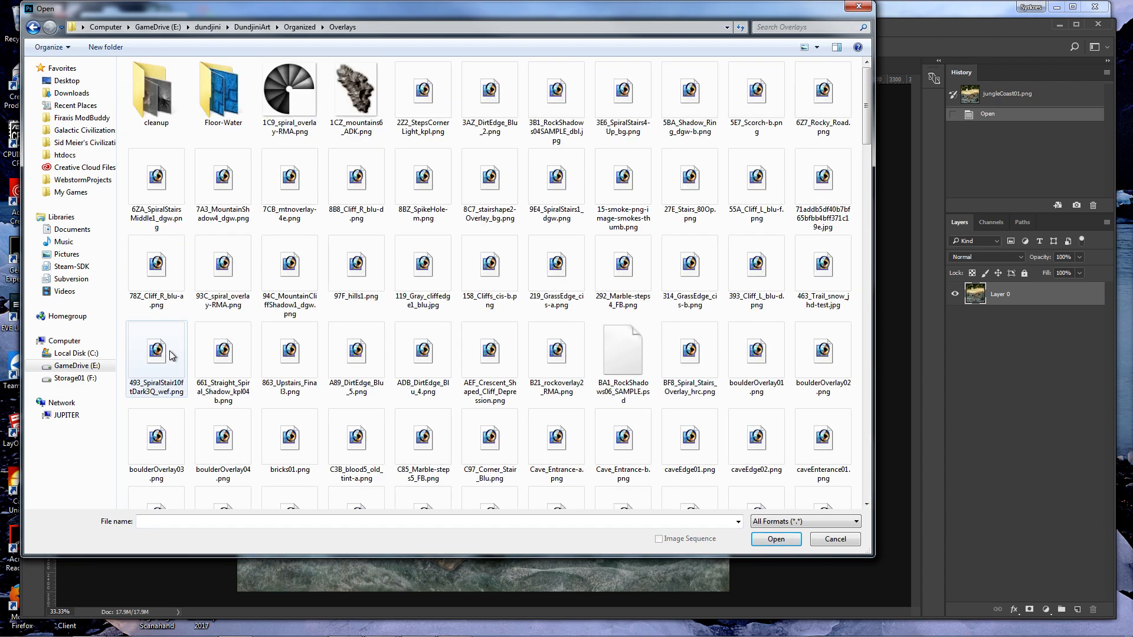
# Open waves01.png, waves07.png, waves08.png and waves09.png together from the Overlays folder.
pyautogui.click(423, 289)
pyautogui.scroll(-15, 423, 286)
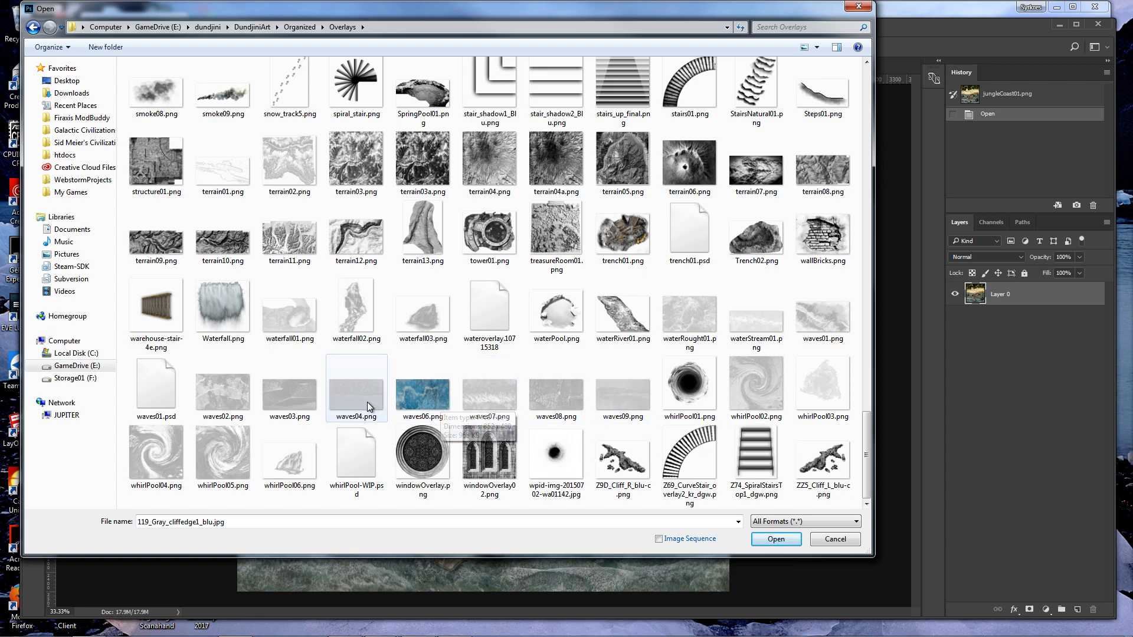
pyautogui.click(487, 407)
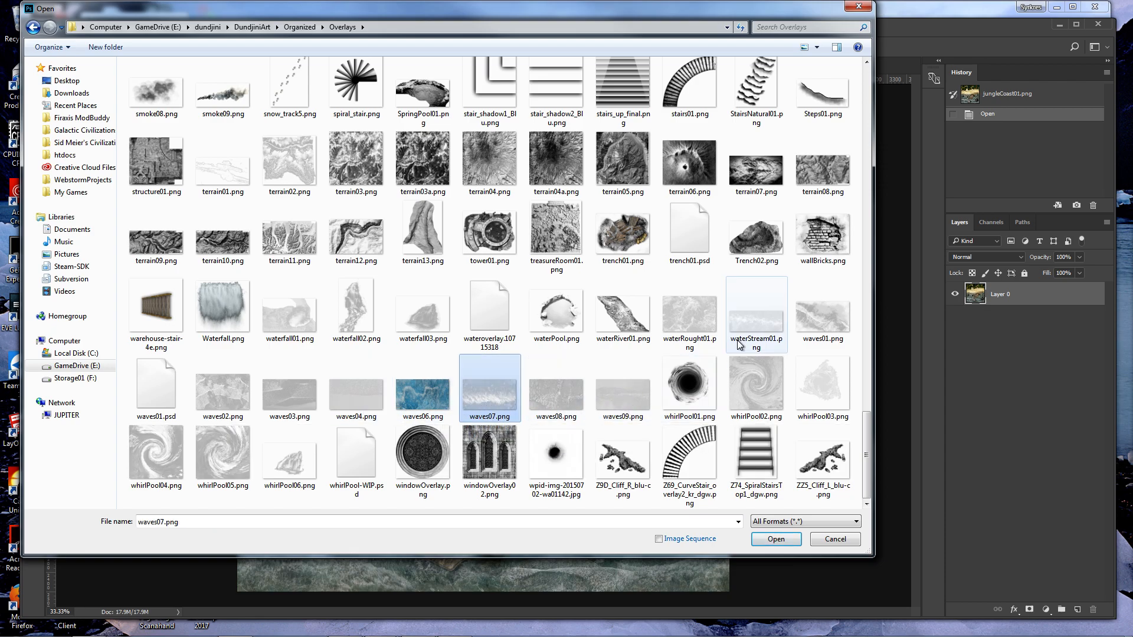
pyautogui.keyDown('shift'); pyautogui.click(628, 403); pyautogui.keyUp('shift')
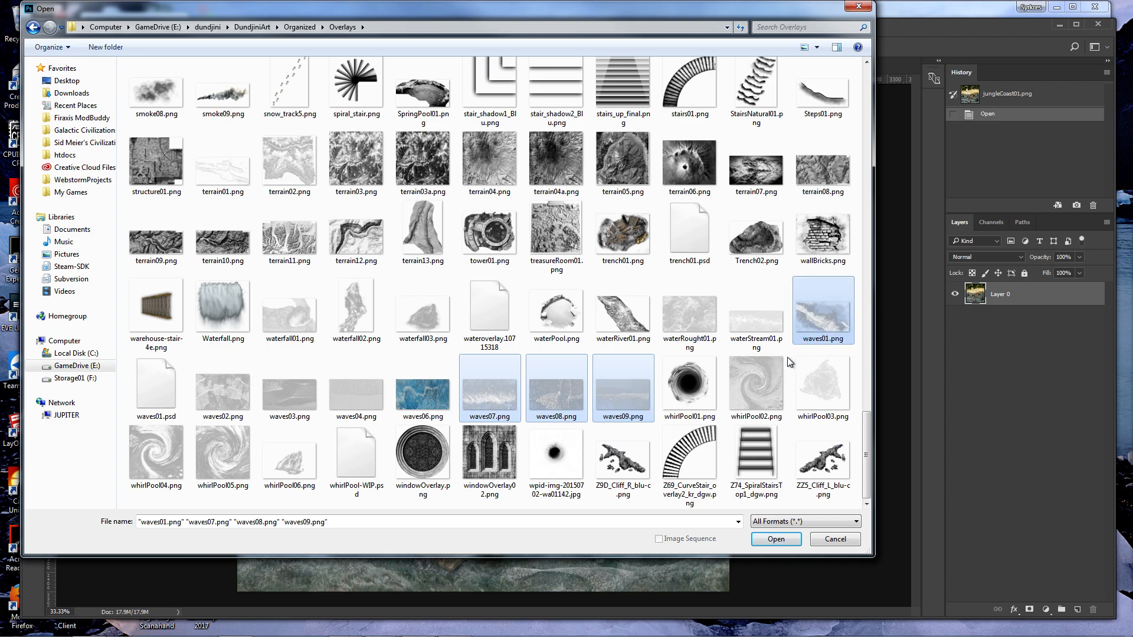
pyautogui.click(774, 540)
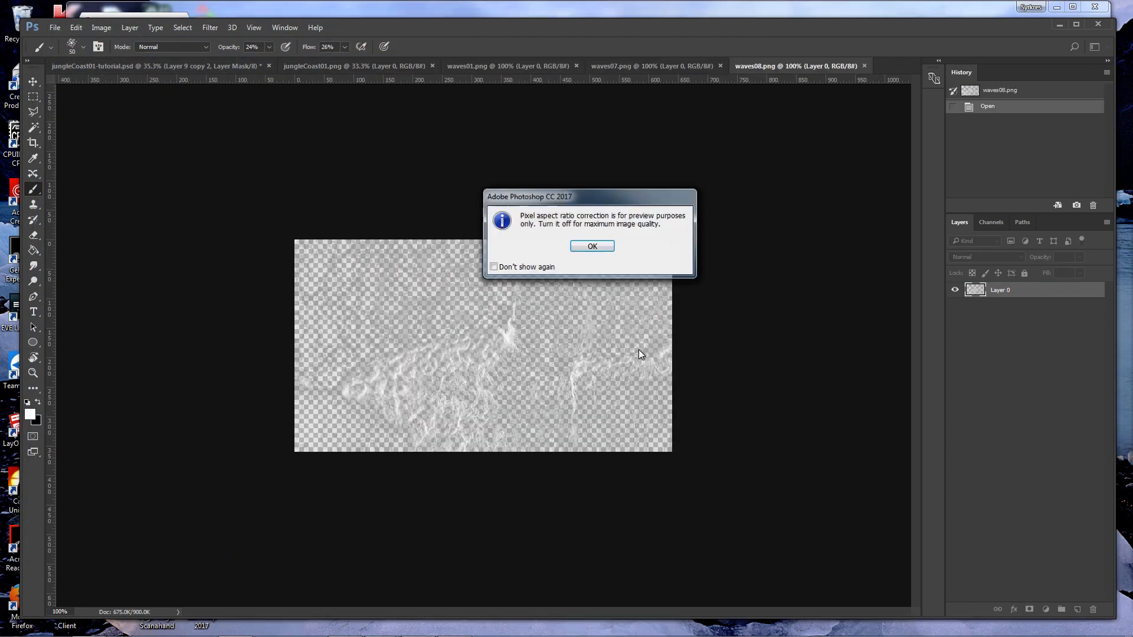
pyautogui.click(593, 247)
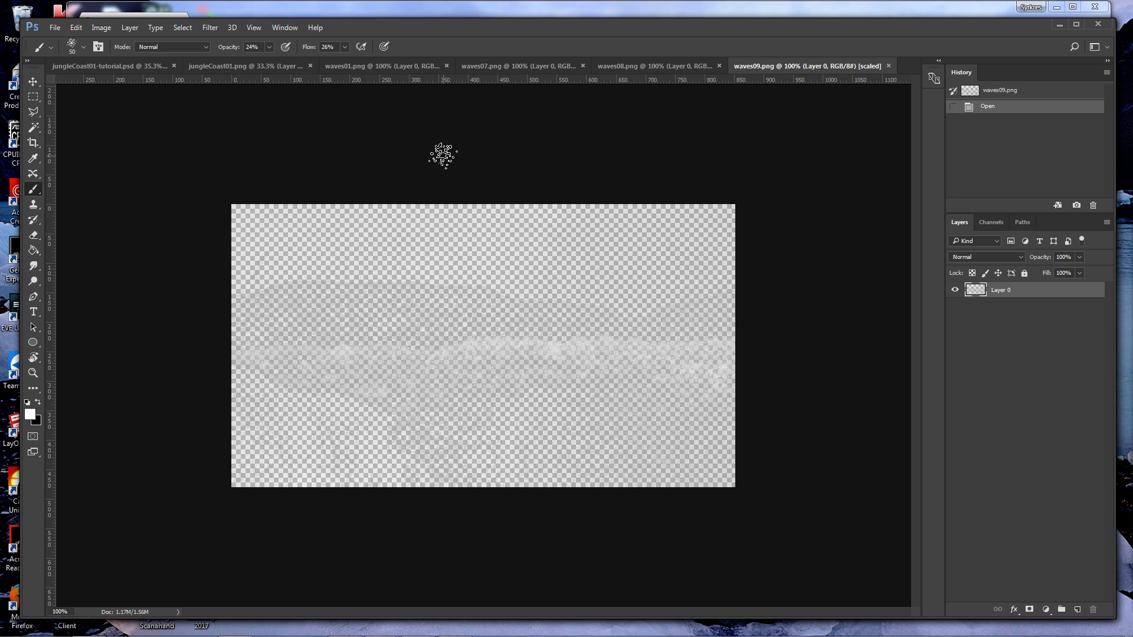
# Copy the waves01.png layer into jungleCoast01-tutorial.psd, placing it over the western shoreline beside the boat.
pyautogui.click(286, 67)
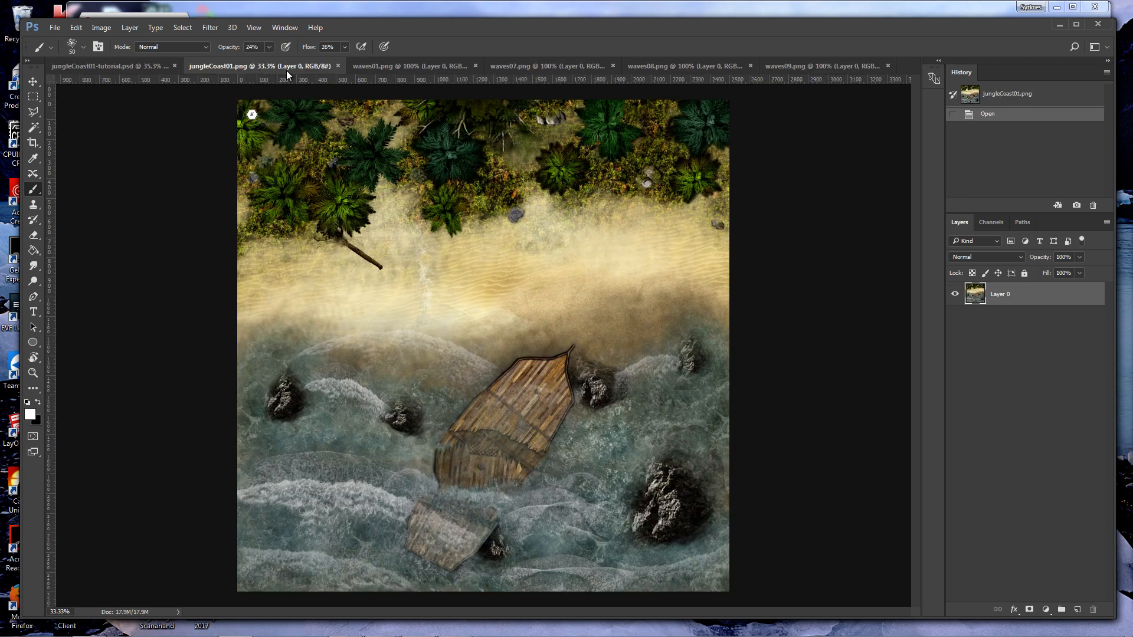
pyautogui.click(423, 65)
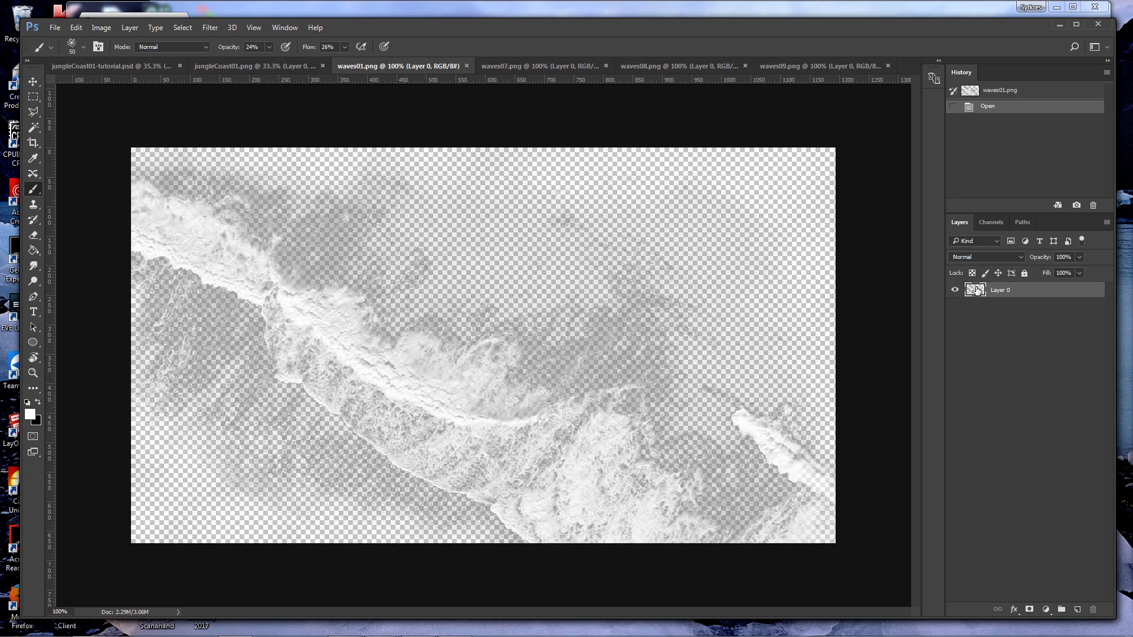
pyautogui.moveTo(979, 299); pyautogui.dragTo(376, 404)
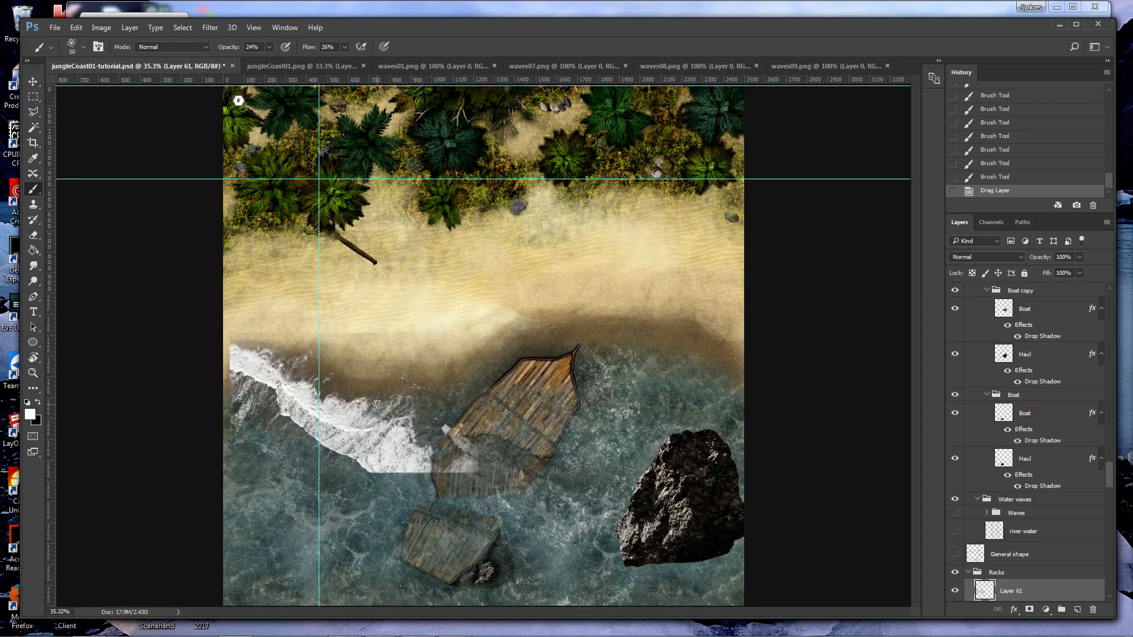
# Rotate the wave layer about 160° so its foam runs along the western shoreline.
pyautogui.hotkey('ctrl', 't')
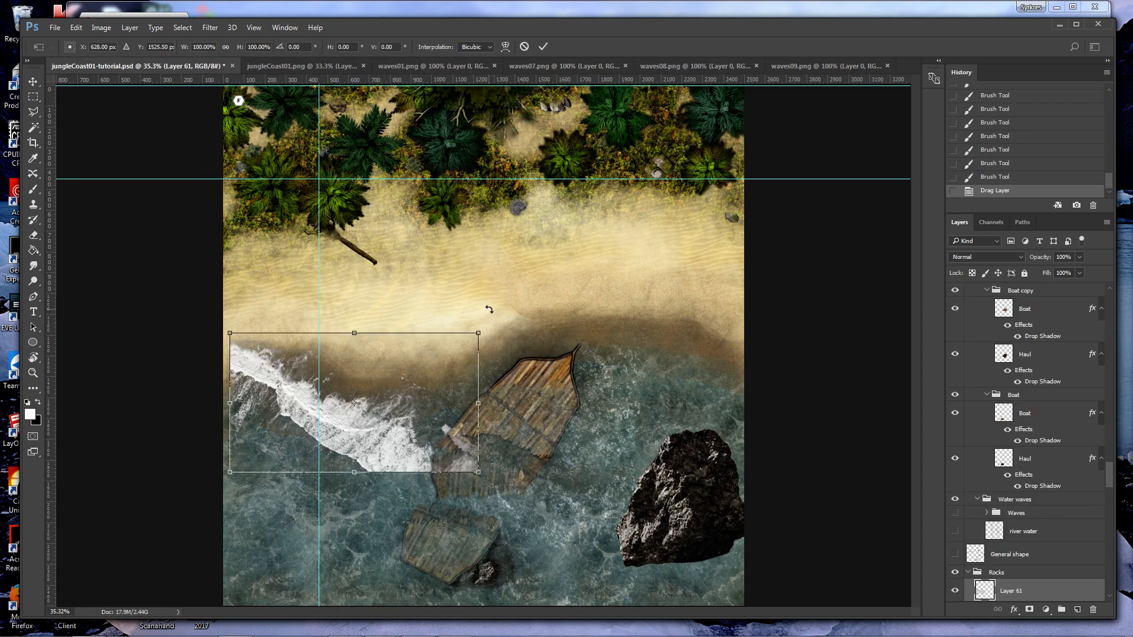
pyautogui.moveTo(494, 320); pyautogui.dragTo(291, 492)
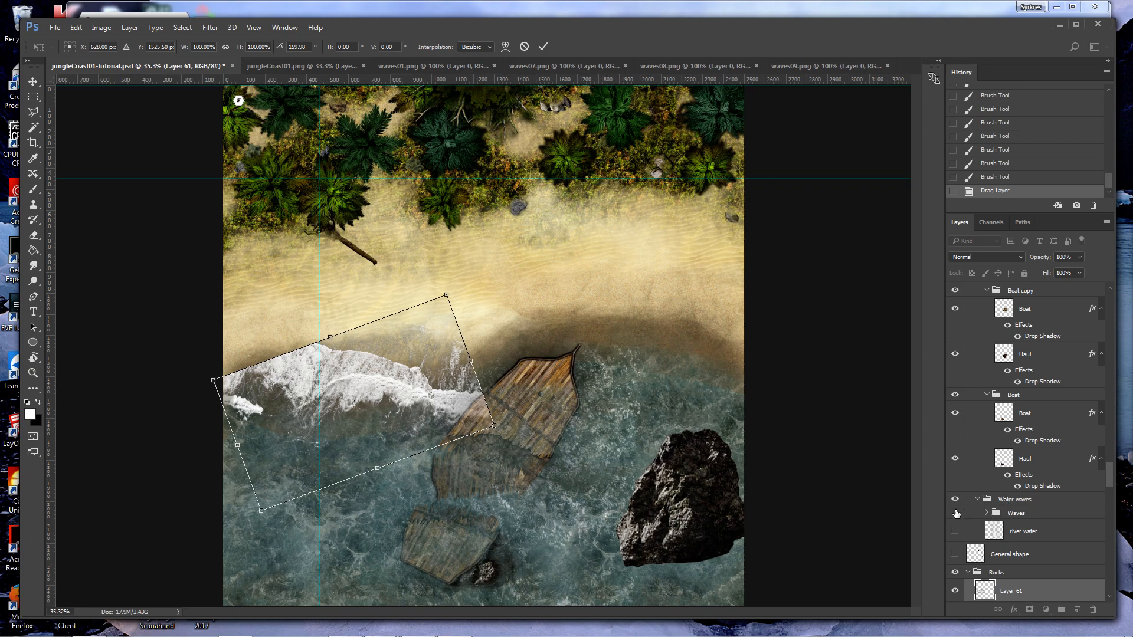
pyautogui.press('b')
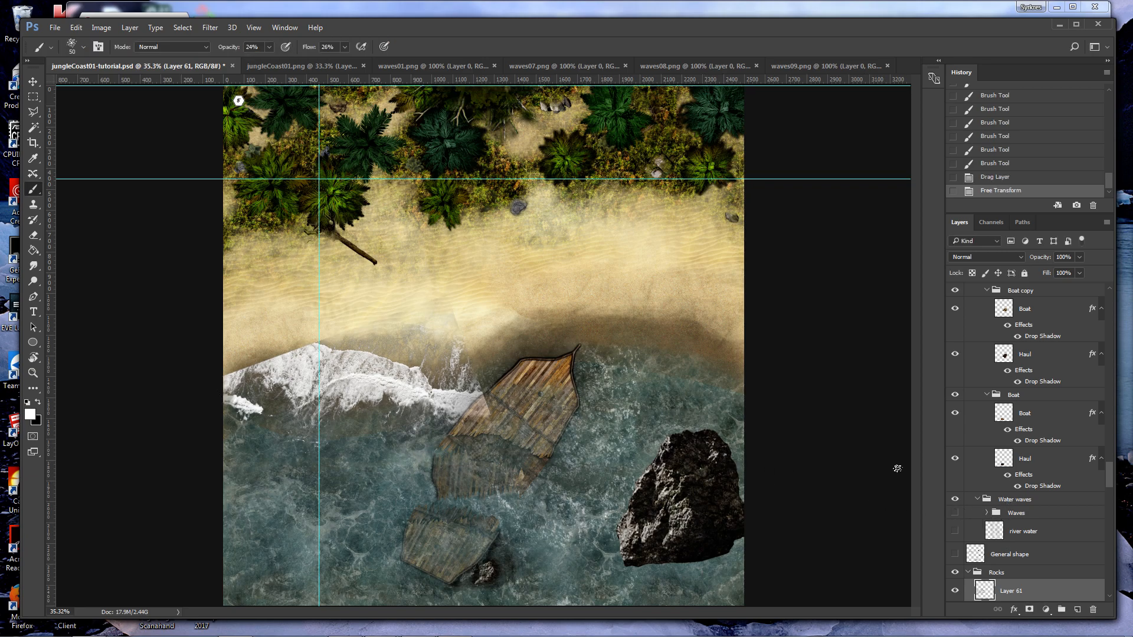
# Hide the wave layer and move it into the Water waves group, above the Waves group.
pyautogui.click(955, 591)
pyautogui.moveTo(1006, 592); pyautogui.dragTo(974, 509)
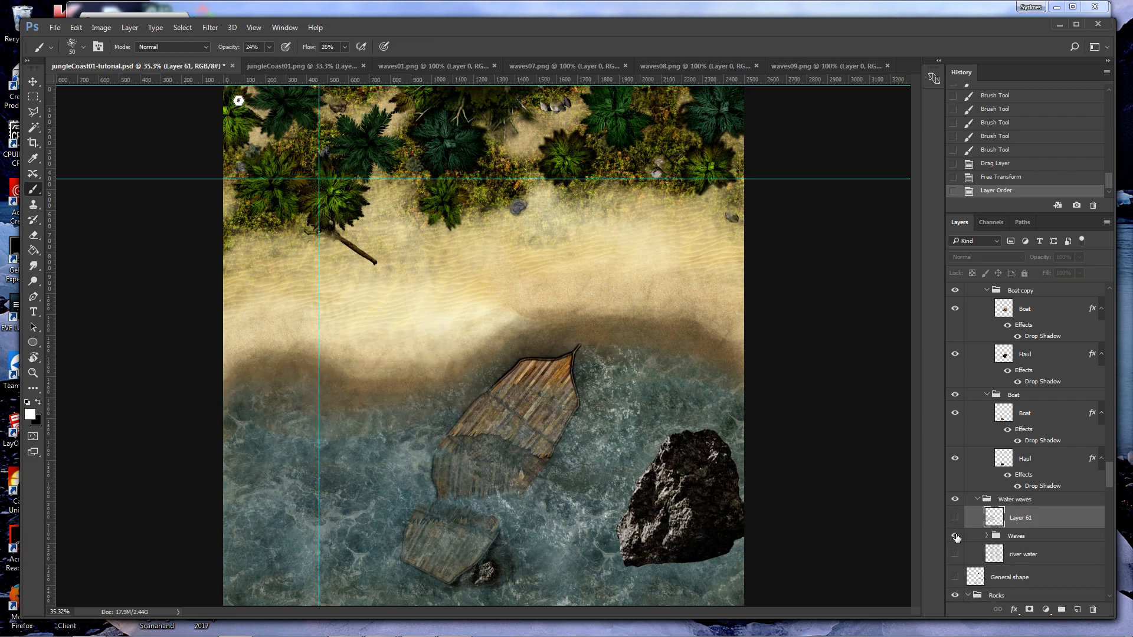
pyautogui.click(955, 536)
# Create a layer group named "Waves 02" inside Water waves, move the wave layer into it, and show the layer.
pyautogui.click(1061, 609)
pyautogui.doubleClick(1016, 512)
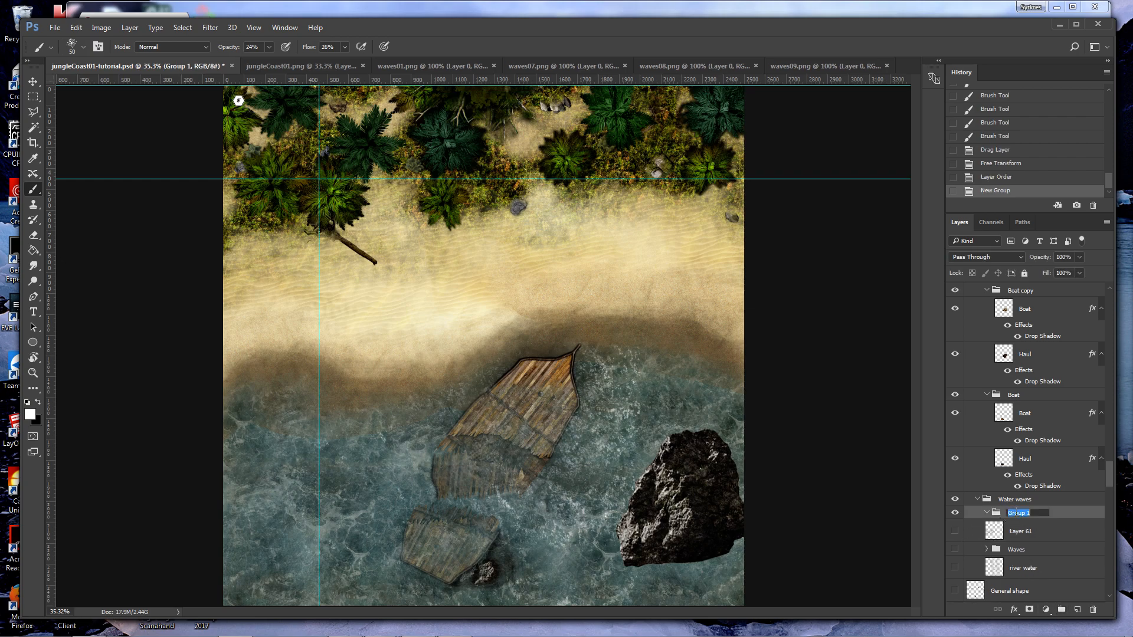
pyautogui.press('Return')
pyautogui.moveTo(1011, 532); pyautogui.dragTo(1024, 517)
pyautogui.click(955, 531)
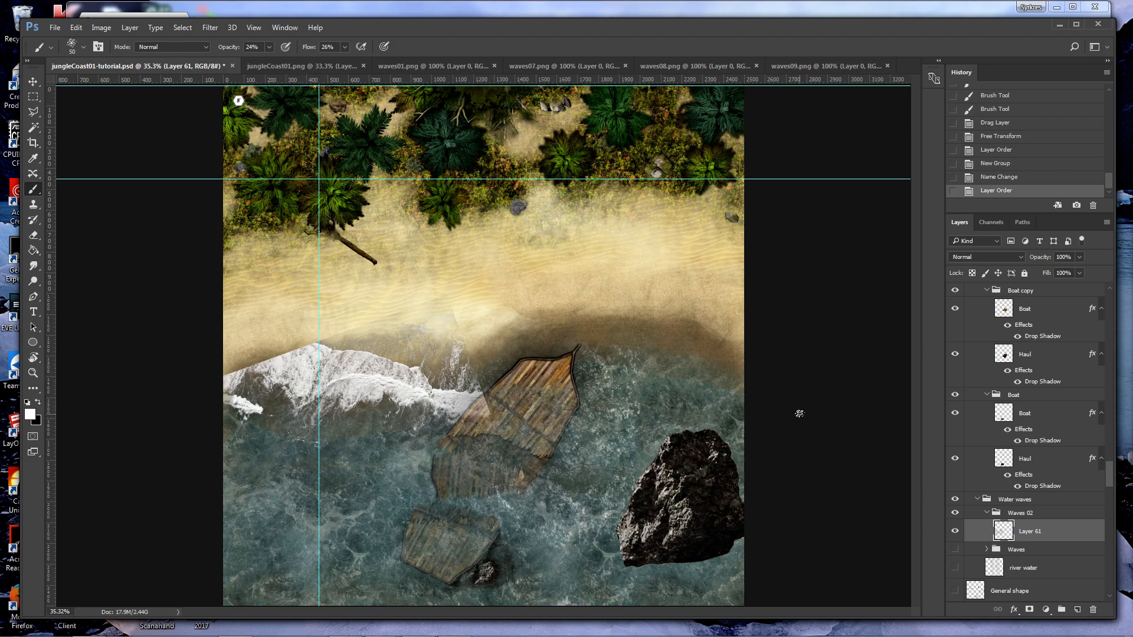
# Hide the first wave layer and copy the waves07.png layer into jungleCoast01-tutorial.psd over the boat's bow.
pyautogui.click(955, 530)
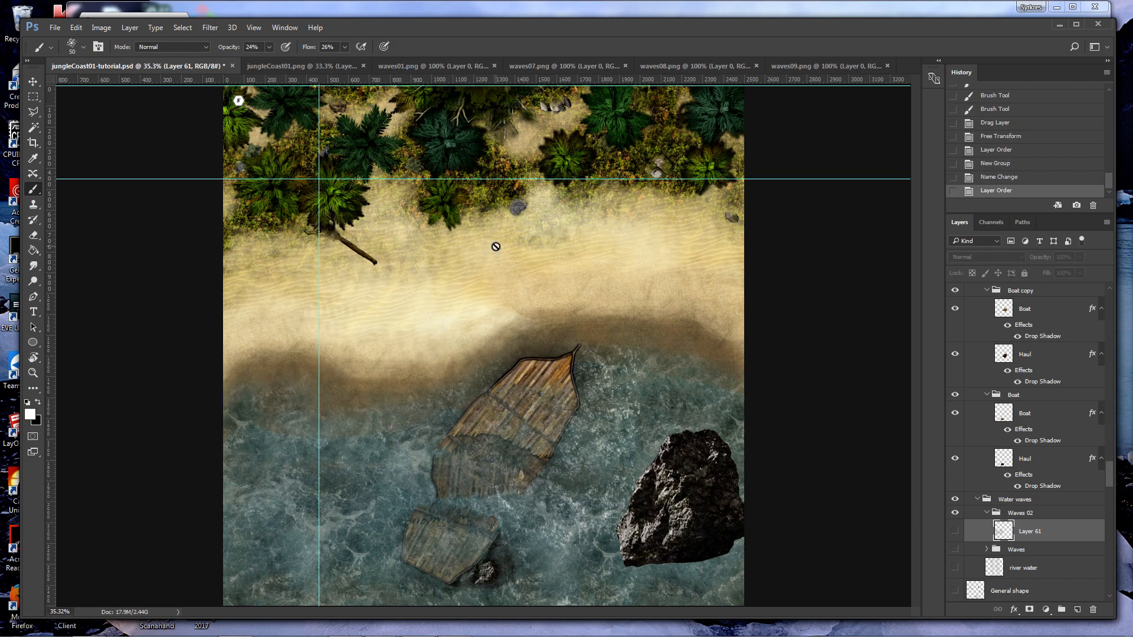
pyautogui.click(426, 62)
pyautogui.click(536, 66)
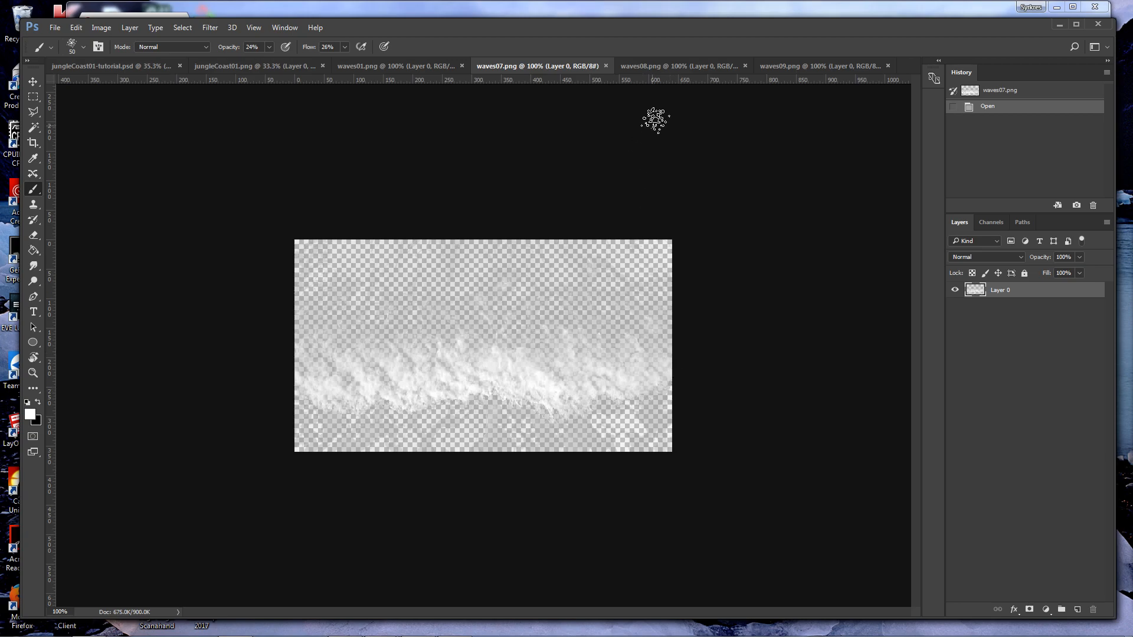
pyautogui.click(679, 66)
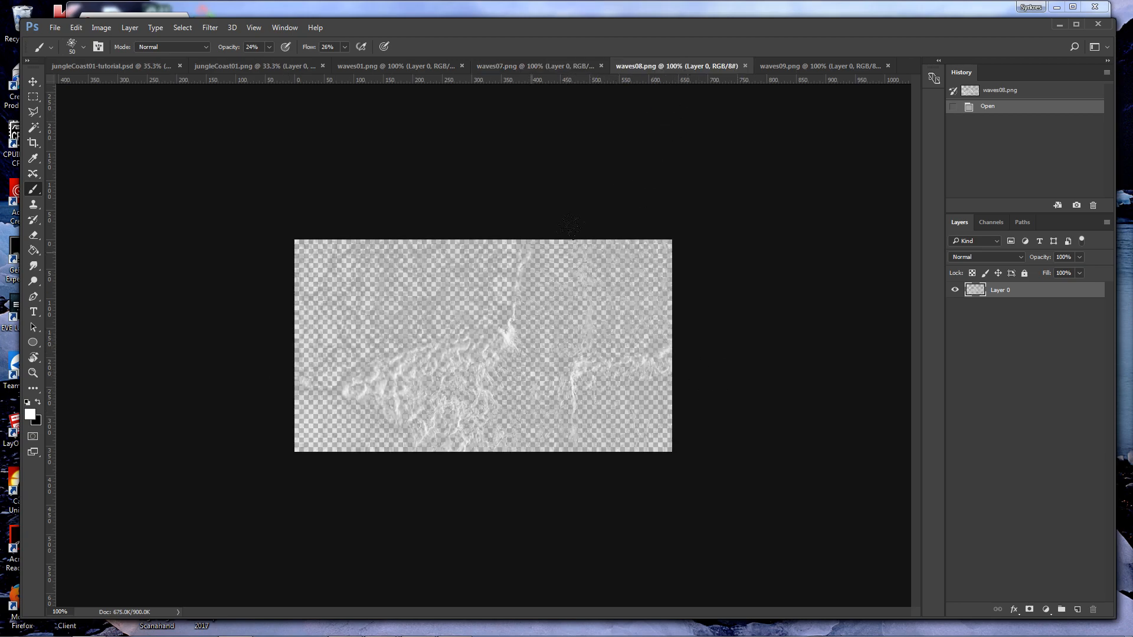
pyautogui.click(802, 67)
pyautogui.click(561, 69)
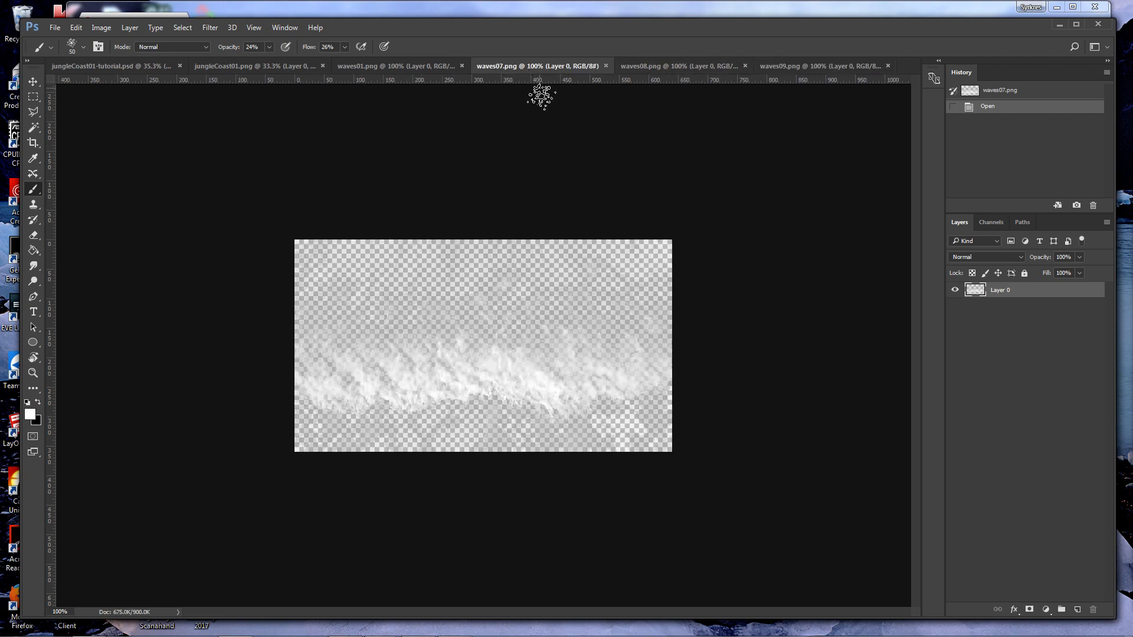
pyautogui.moveTo(984, 296); pyautogui.dragTo(536, 366)
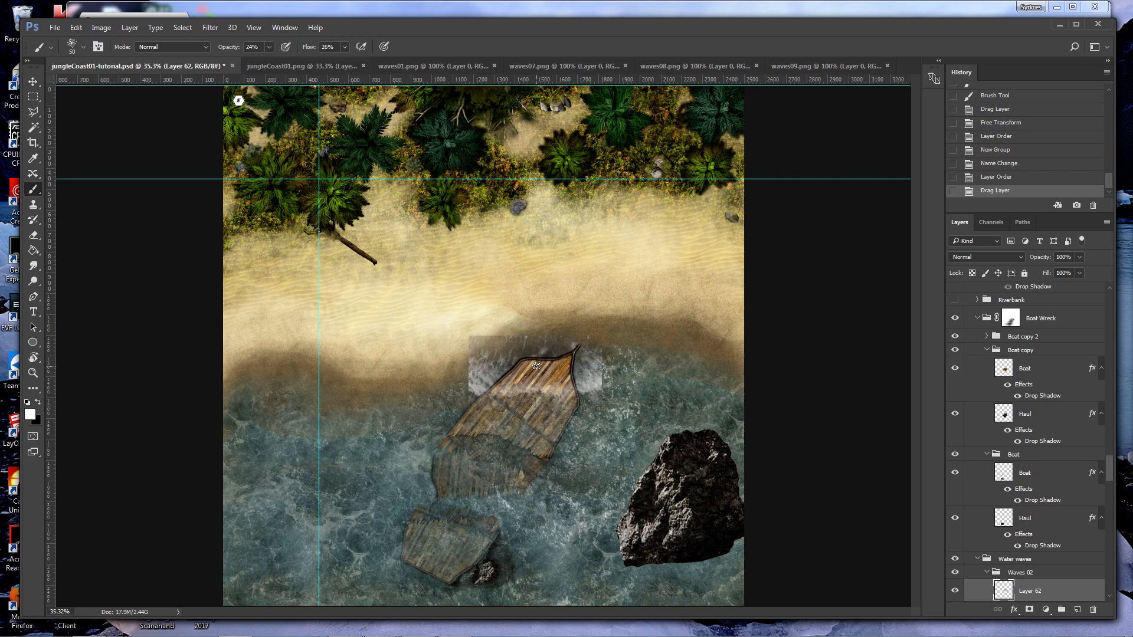
# Rotate the new wave layer to -165° and move it into the open water west of the broken boat.
pyautogui.hotkey('ctrl', 't')
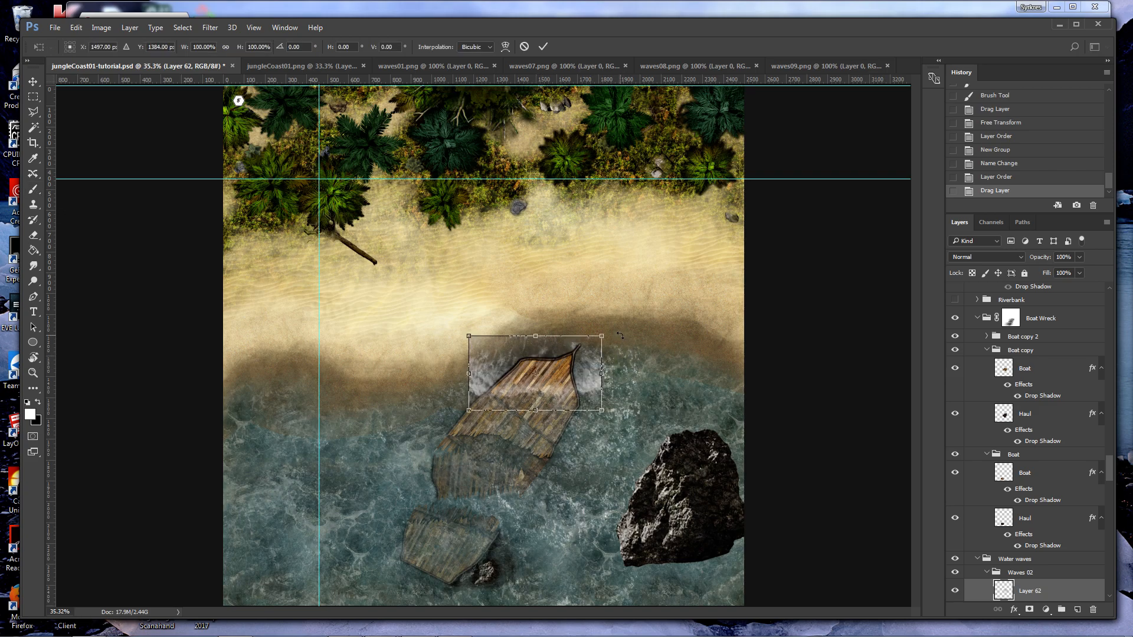
pyautogui.moveTo(612, 336); pyautogui.dragTo(466, 394)
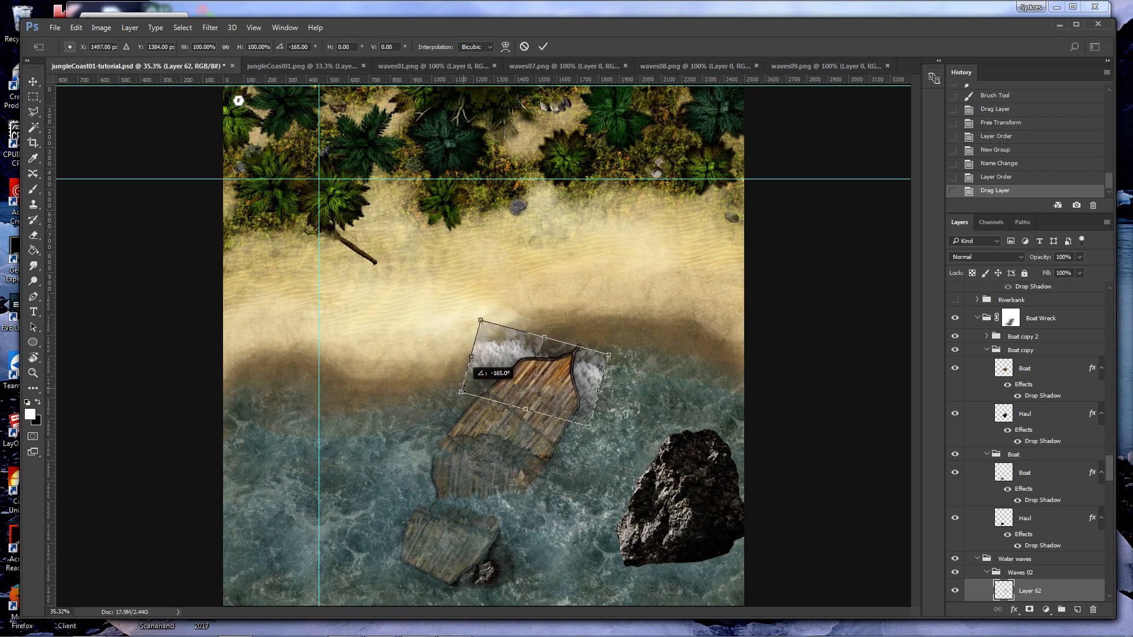
pyautogui.press('Return')
pyautogui.press('b')
pyautogui.press('v')
pyautogui.moveTo(515, 354)
pyautogui.mouseDown()
pyautogui.moveTo(458, 374)
pyautogui.moveTo(352, 482)
pyautogui.moveTo(264, 524)
pyautogui.moveTo(266, 537)
pyautogui.mouseUp()
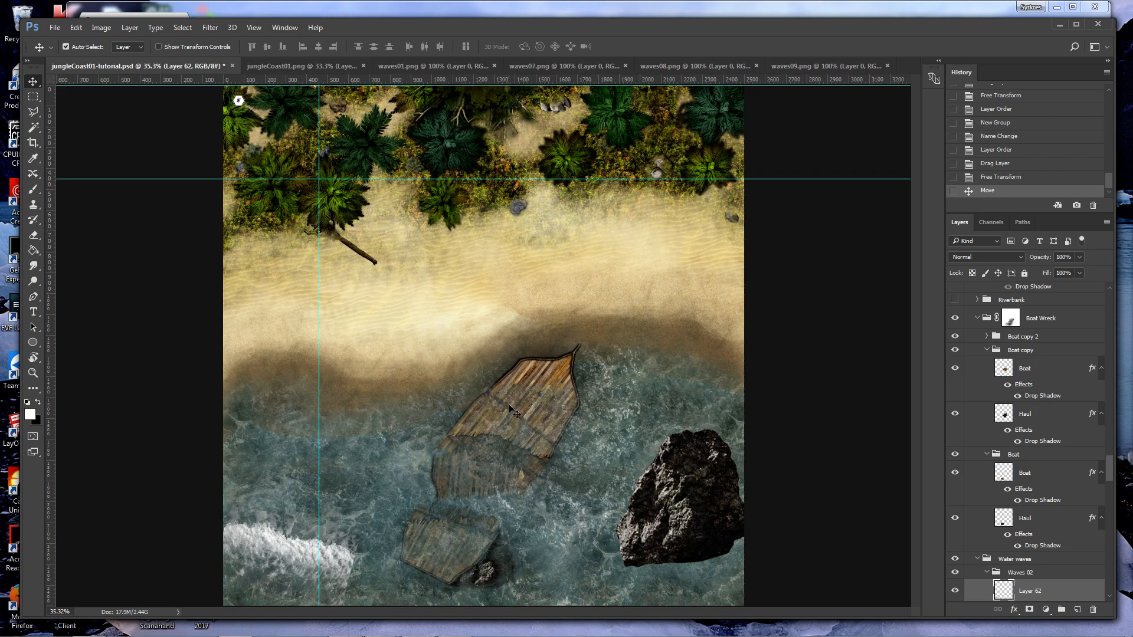
pyautogui.moveTo(329, 570); pyautogui.dragTo(402, 499)
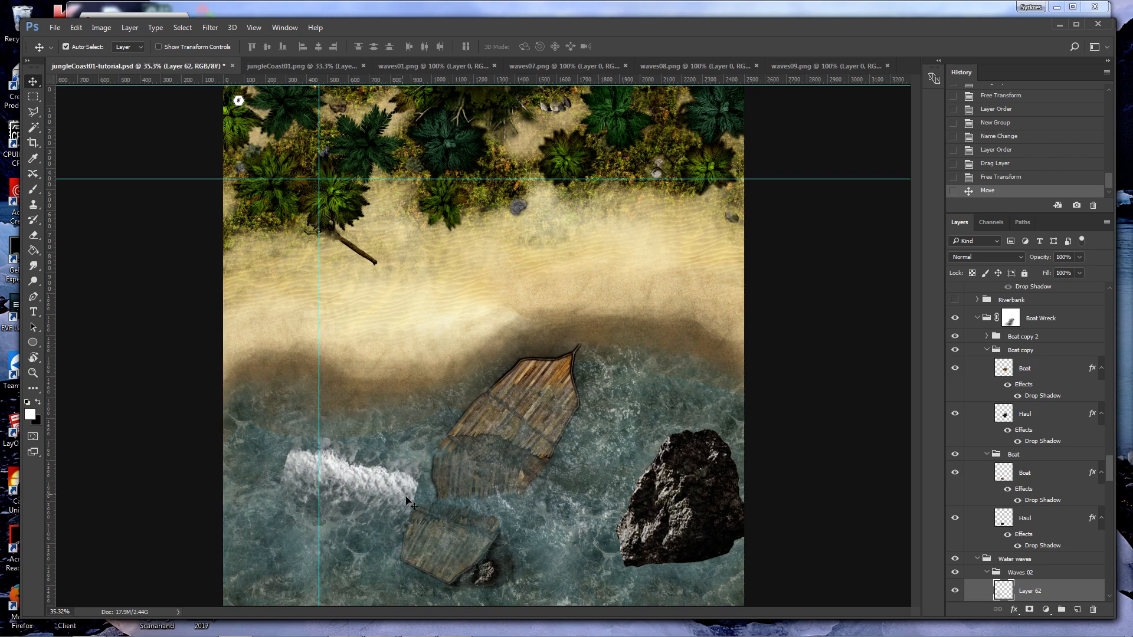
# Add a layer mask to the wave layer and paint black along its hard eastern edge to fade it into the water.
pyautogui.doubleClick(33, 373)
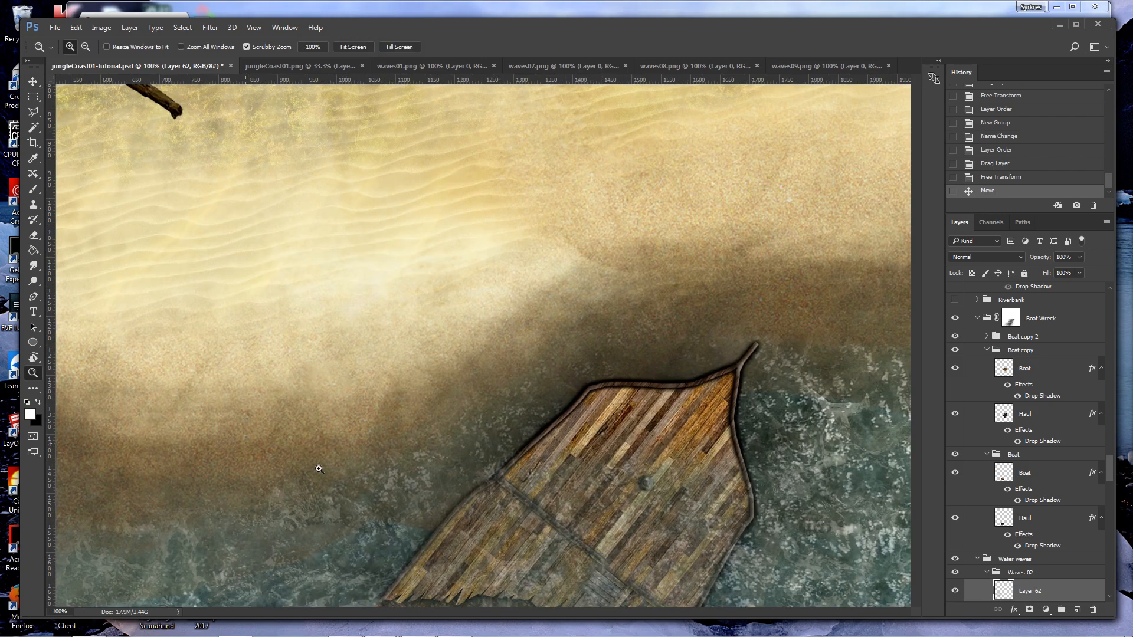
pyautogui.scroll(-5, 371, 489)
pyautogui.scroll(-1, 372, 488)
pyautogui.moveTo(551, 612); pyautogui.dragTo(478, 611)
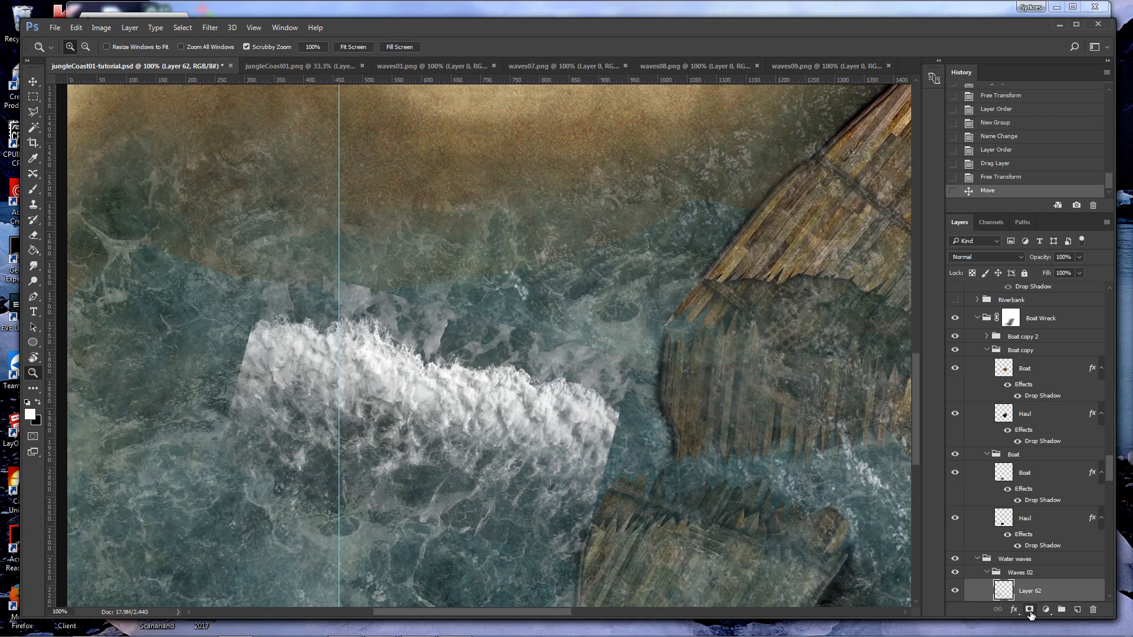
pyautogui.click(1030, 610)
pyautogui.press('b')
pyautogui.press('x')
pyautogui.moveTo(634, 396); pyautogui.dragTo(628, 415)
pyautogui.click(620, 414)
pyautogui.click(617, 406)
pyautogui.click(619, 429)
pyautogui.click(622, 423)
pyautogui.click(623, 408)
pyautogui.click(623, 384)
pyautogui.click(630, 358)
pyautogui.click(635, 347)
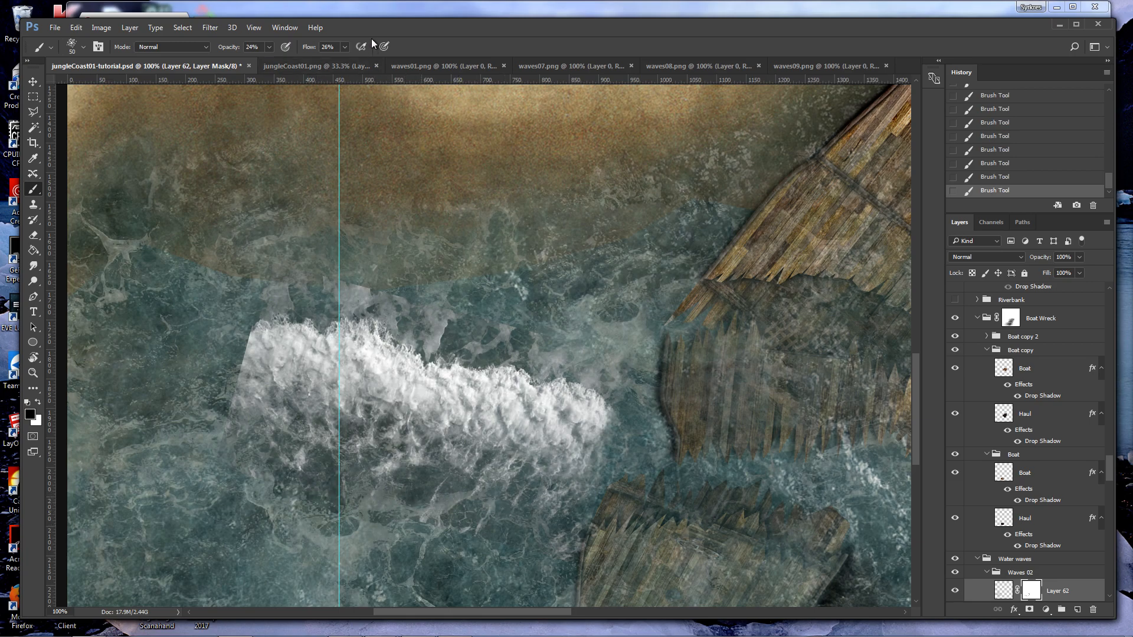
# Mask out the wave's western edge at 25% brush flow and the faint haze above its crest at 56% flow.
pyautogui.click(345, 47)
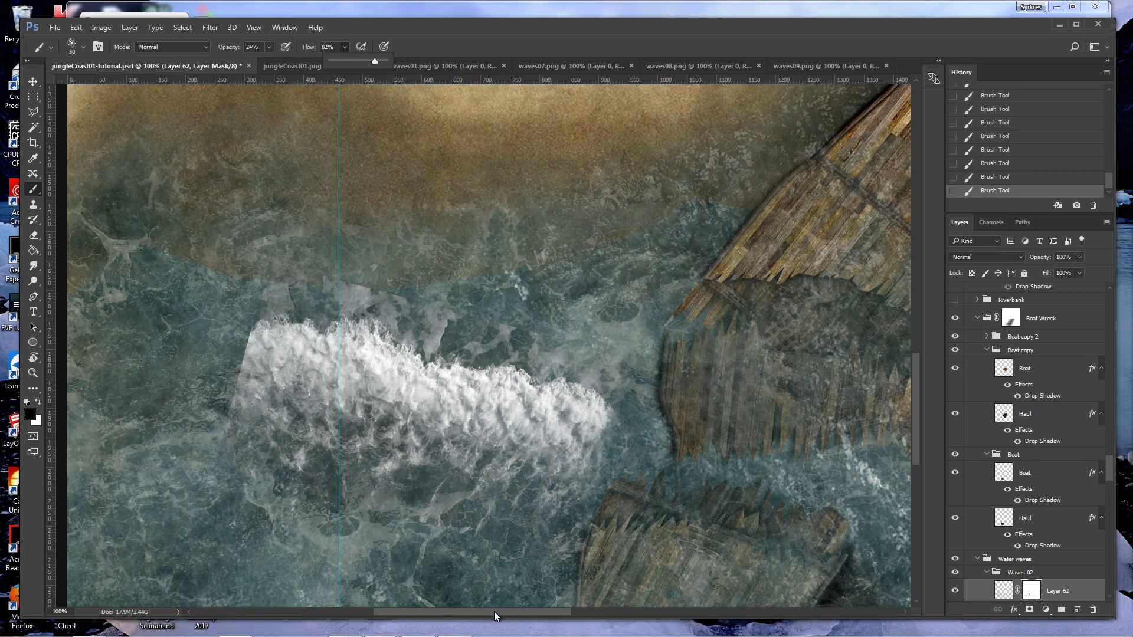
pyautogui.click(561, 544)
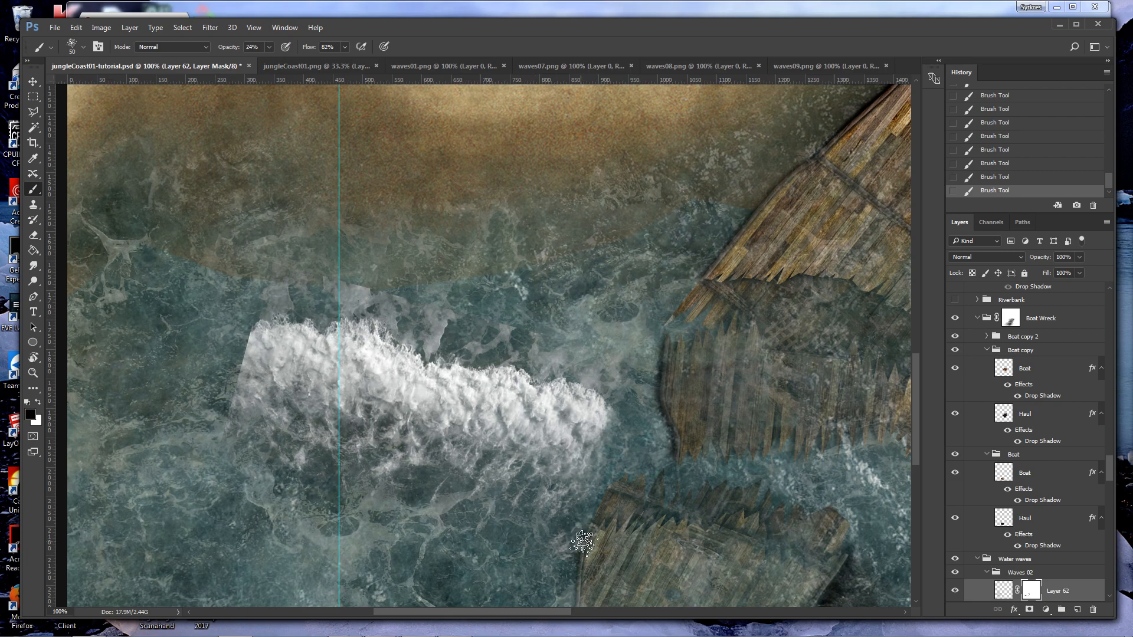
pyautogui.click(345, 47)
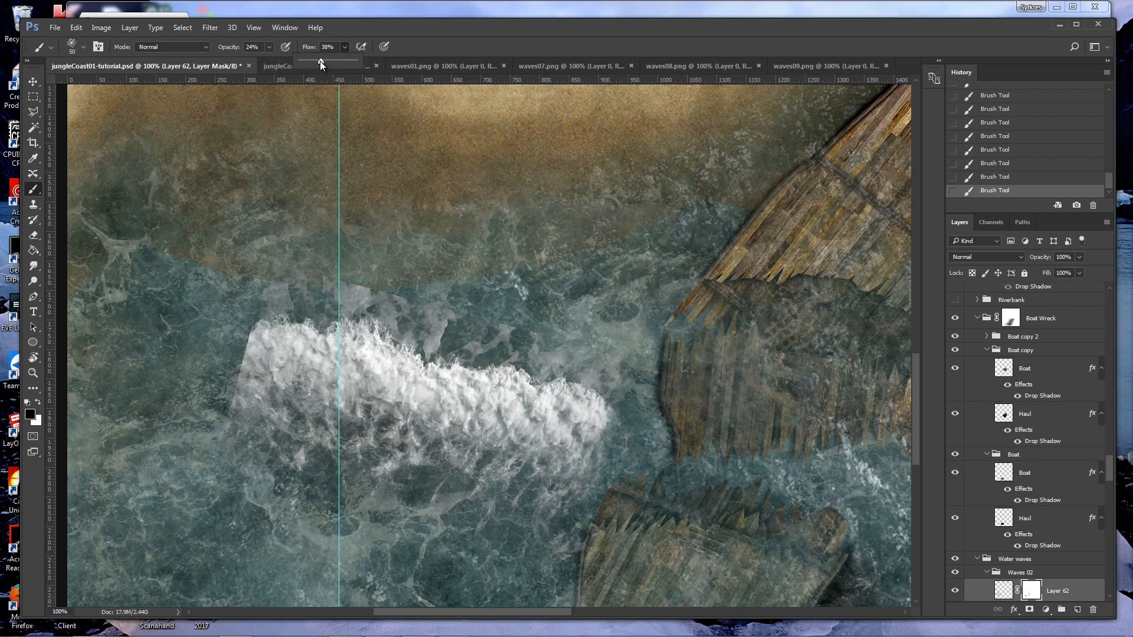
pyautogui.moveTo(315, 64); pyautogui.dragTo(313, 64)
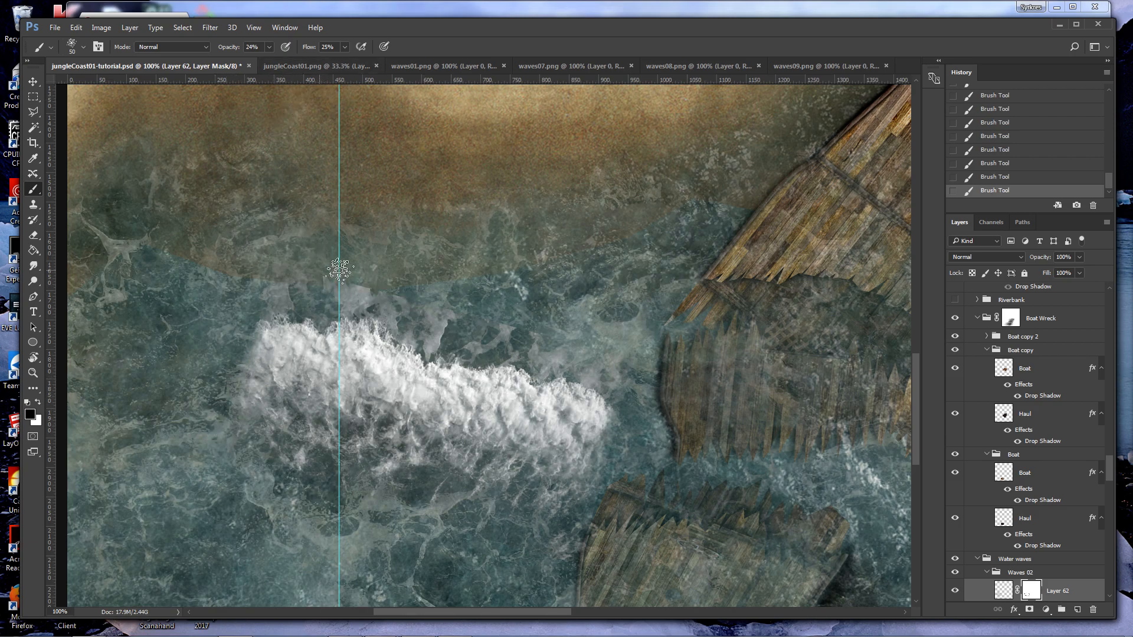
pyautogui.click(346, 48)
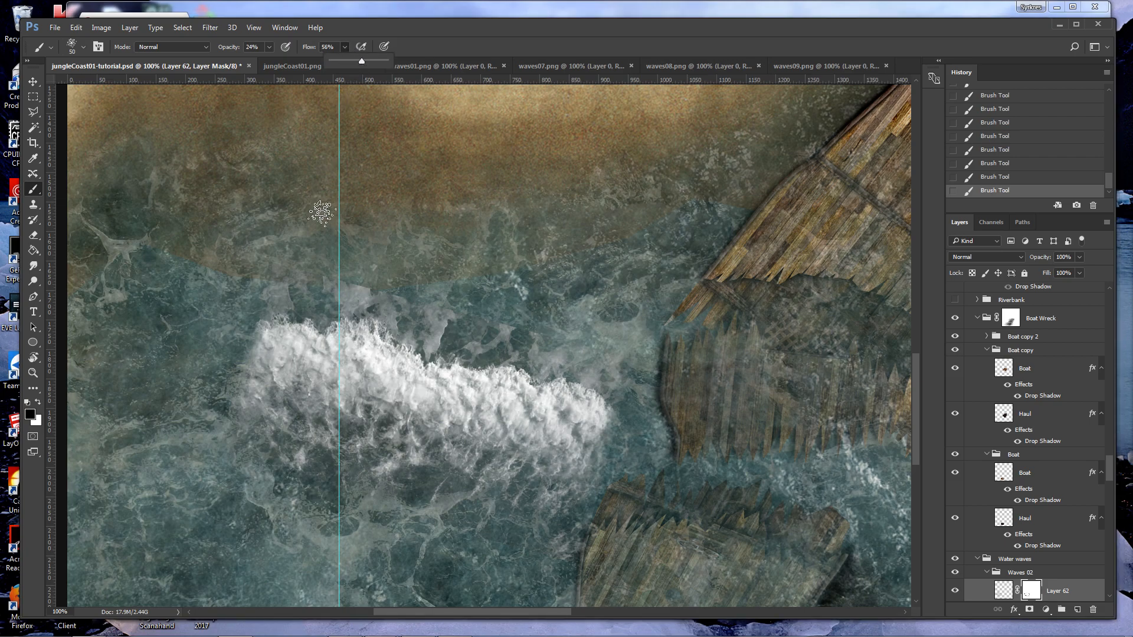
pyautogui.click(319, 259)
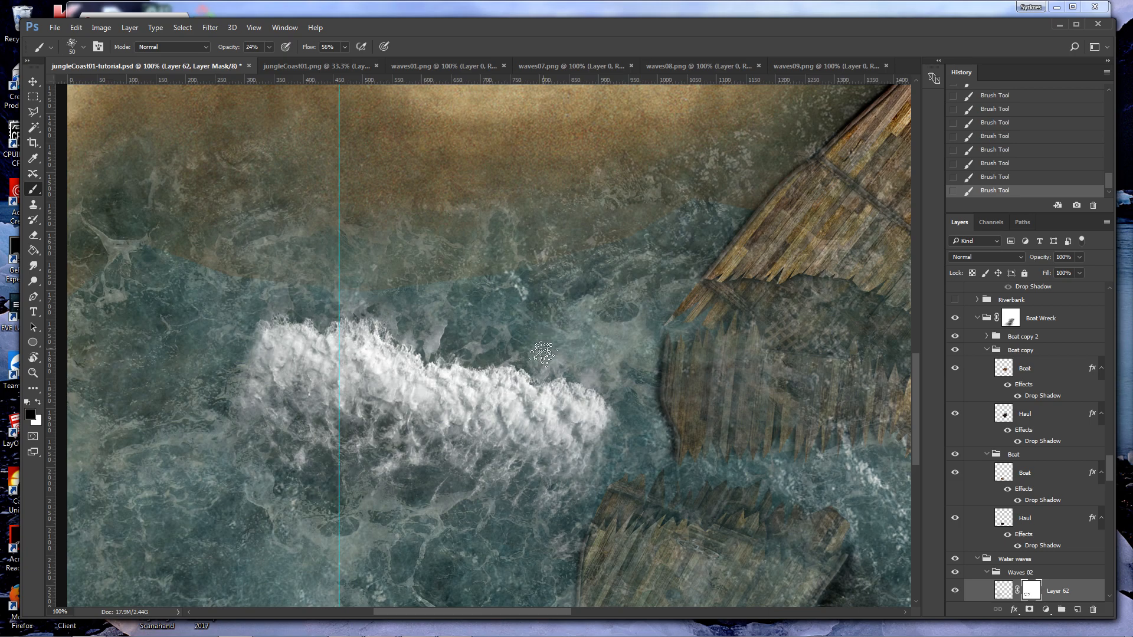
# Move the masked wave to the map's southwest corner and place a duplicate beside it, overlapping the sunken hull fragment.
pyautogui.press('v')
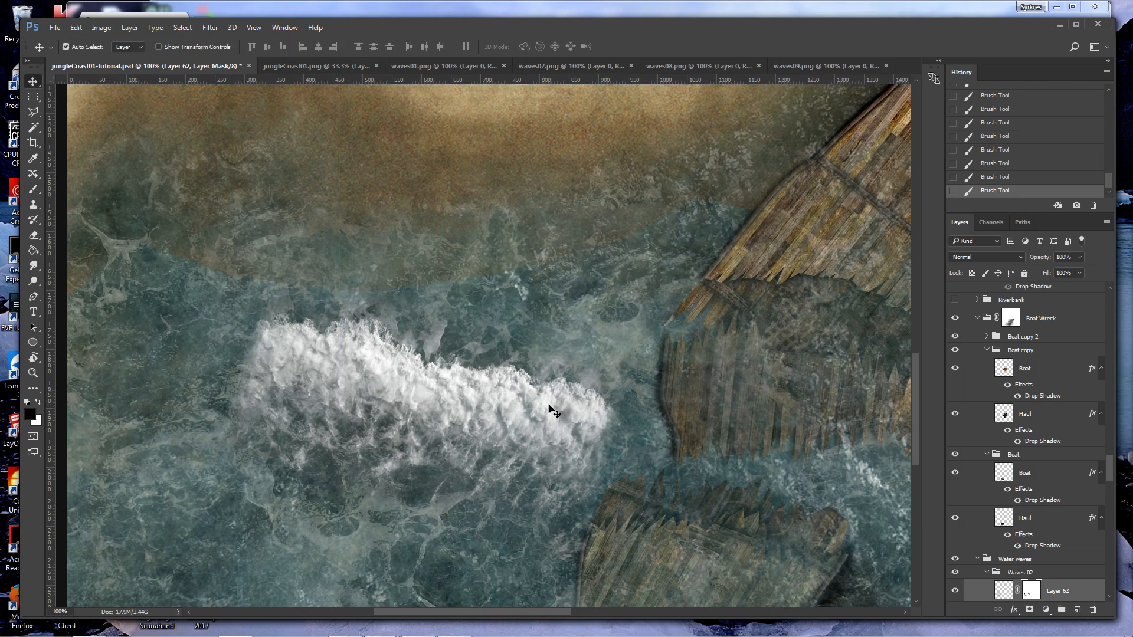
pyautogui.click(34, 374)
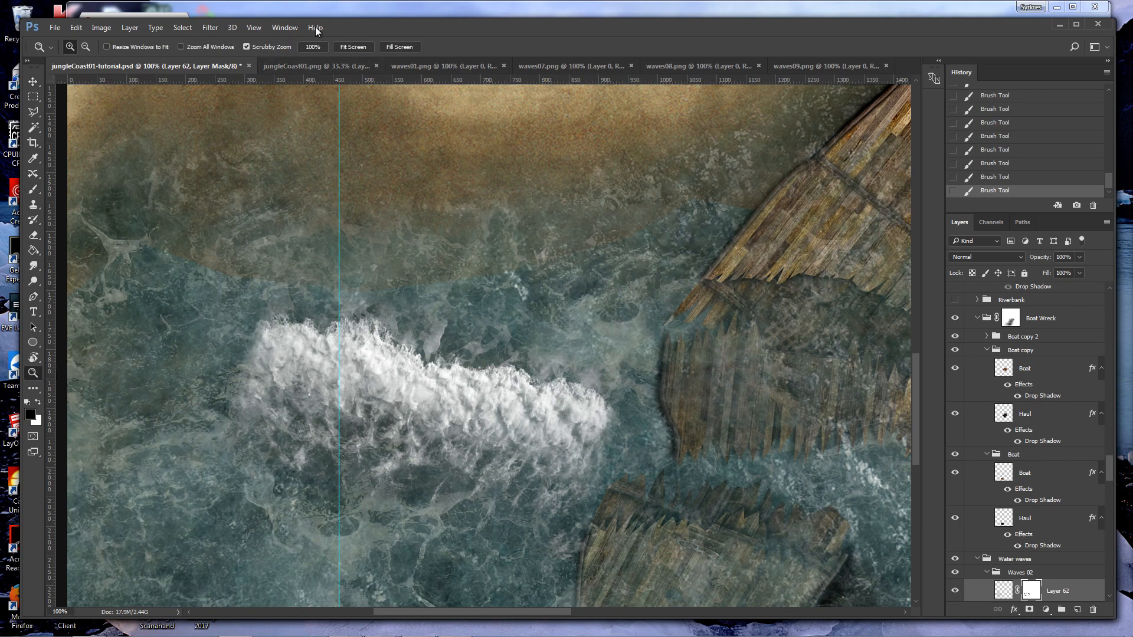
pyautogui.click(347, 48)
pyautogui.moveTo(306, 534)
pyautogui.mouseDown()
pyautogui.moveTo(358, 533)
pyautogui.moveTo(320, 531)
pyautogui.mouseUp()
pyautogui.scroll(-3, 320, 532)
pyautogui.moveTo(455, 480)
pyautogui.mouseDown()
pyautogui.moveTo(443, 480)
pyautogui.moveTo(510, 480)
pyautogui.moveTo(467, 480)
pyautogui.mouseUp()
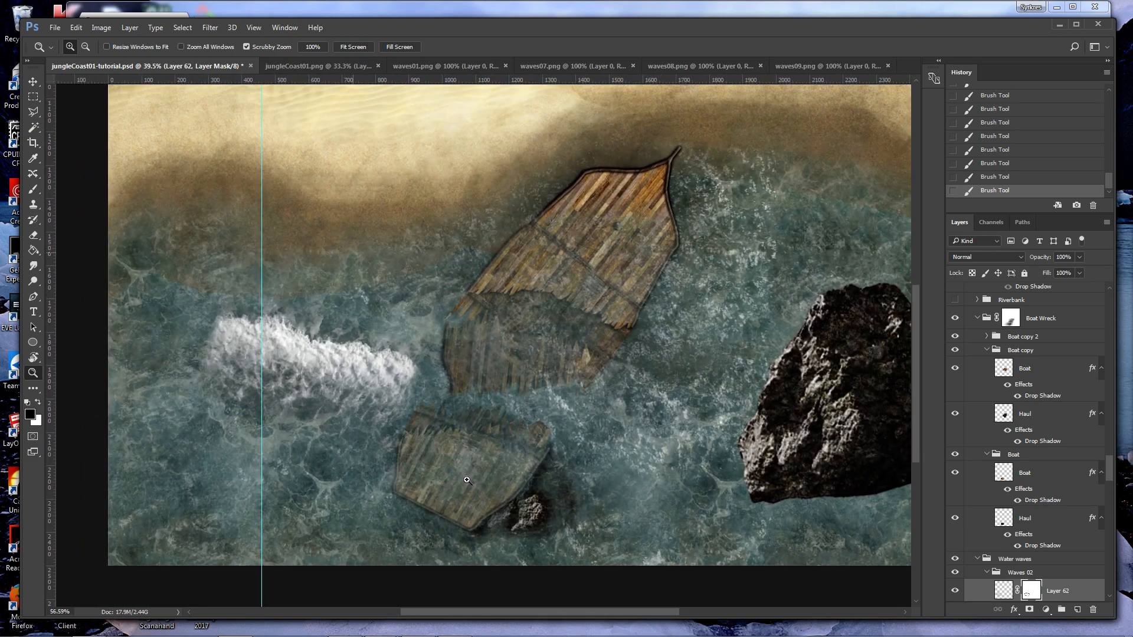
pyautogui.press('v')
pyautogui.moveTo(376, 375); pyautogui.dragTo(469, 481)
# Rotate the duplicate wave slightly and warp it so its foam curves down around the sunken hull fragment.
pyautogui.hotkey('ctrl', 't')
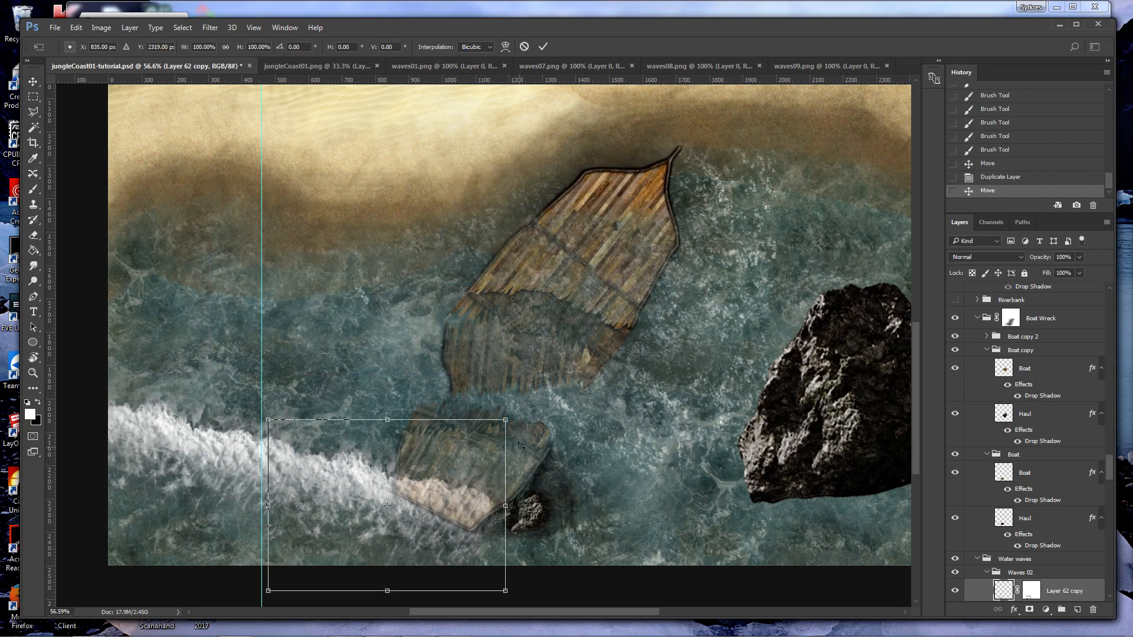
pyautogui.moveTo(530, 417); pyautogui.dragTo(527, 425)
pyautogui.press('Return')
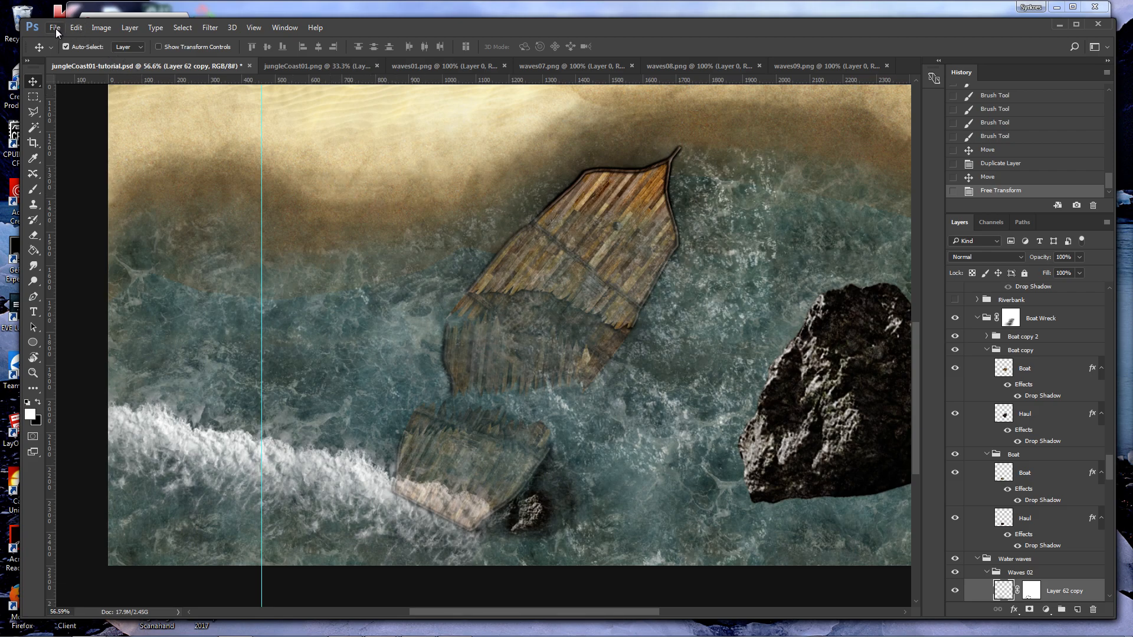
pyautogui.click(80, 29)
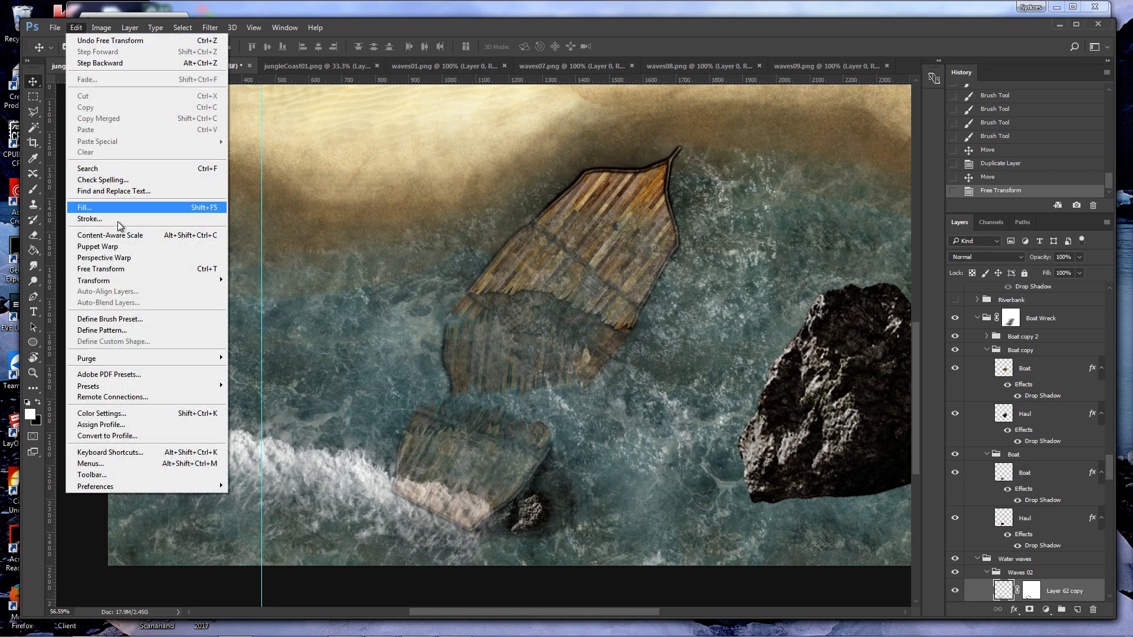
pyautogui.moveTo(124, 281)
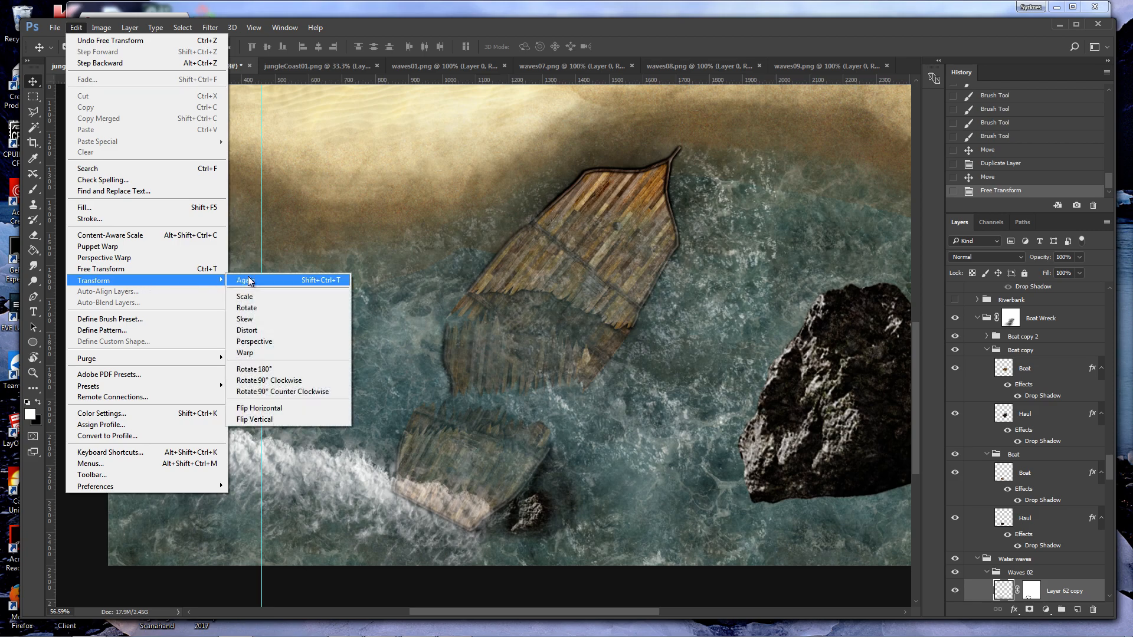
pyautogui.click(245, 353)
pyautogui.moveTo(429, 476); pyautogui.dragTo(439, 482)
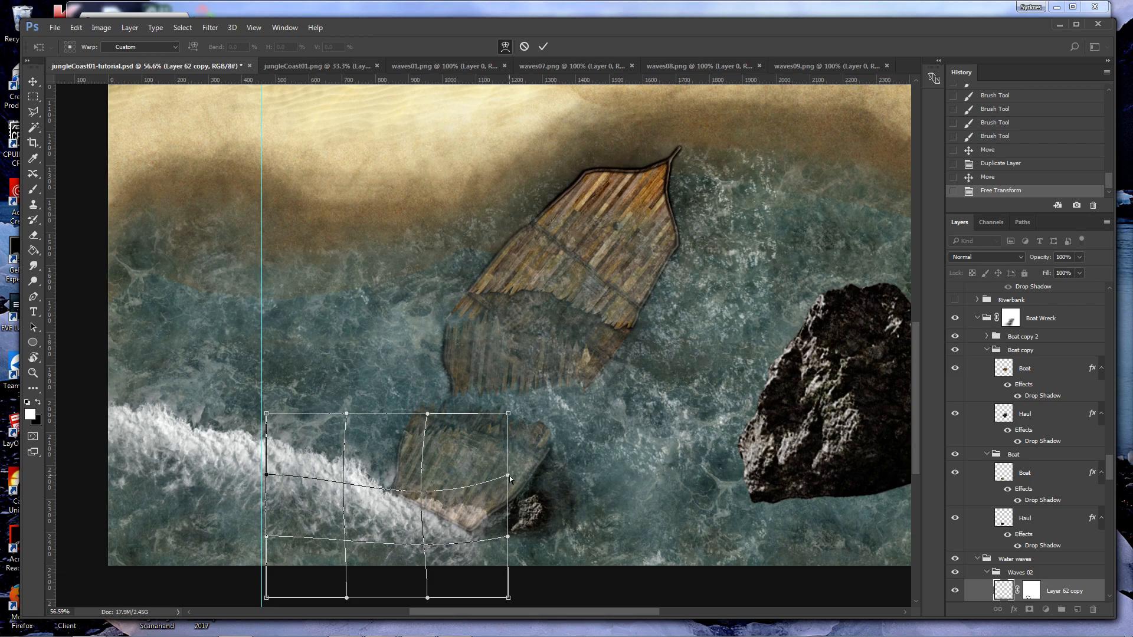
pyautogui.moveTo(510, 494); pyautogui.dragTo(502, 522)
pyautogui.press('Return')
# Duplicate the original masked wave layer and place the copy southeast of the sunken hull fragment.
pyautogui.hotkey('ctrl', 'j')
pyautogui.click(663, 215)
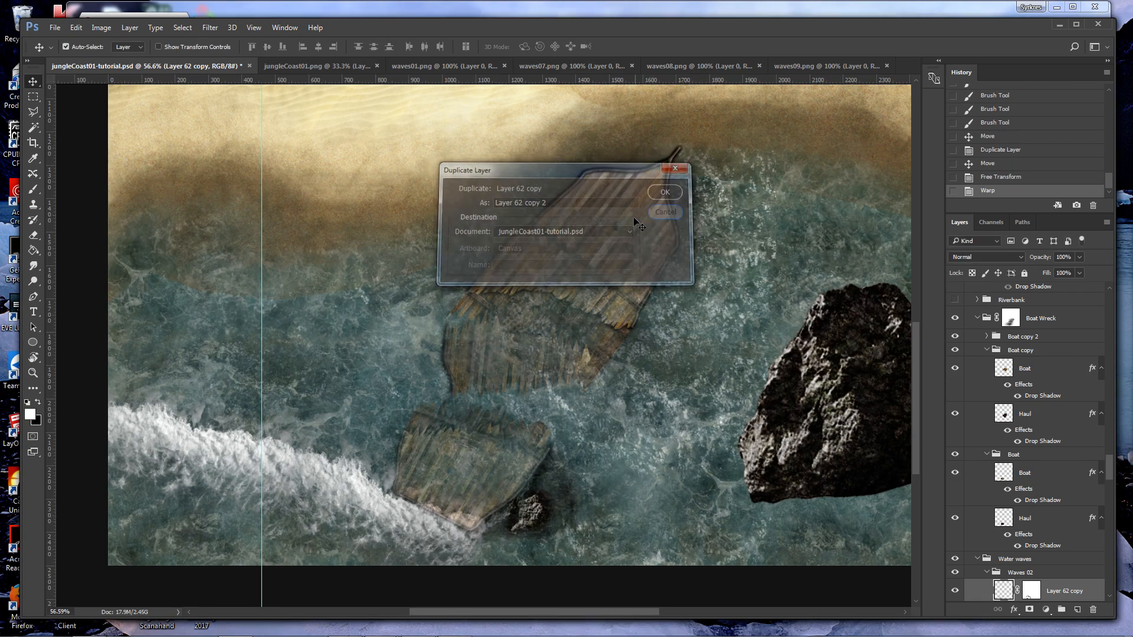
pyautogui.click(196, 445)
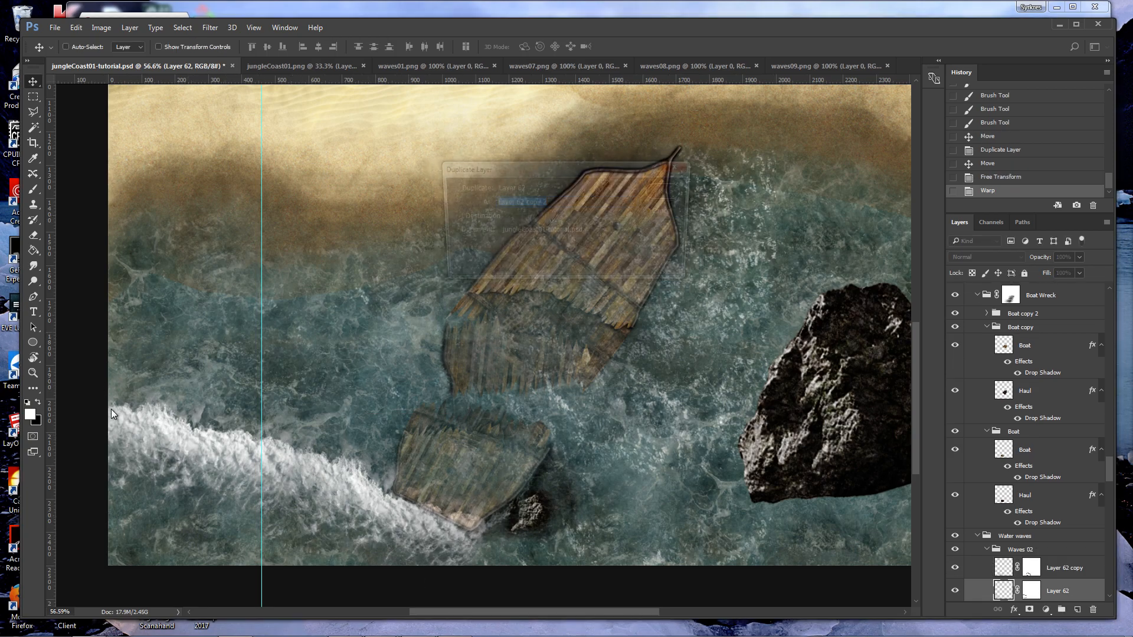
pyautogui.hotkey('ctrl', 'j')
pyautogui.press('Return')
pyautogui.moveTo(230, 444); pyautogui.dragTo(627, 511)
# Rotate the newest wave copy to about -10° and stretch its width to about 150%, carrying the foam line below the large rock.
pyautogui.hotkey('ctrl', 't')
pyautogui.moveTo(672, 412); pyautogui.dragTo(677, 387)
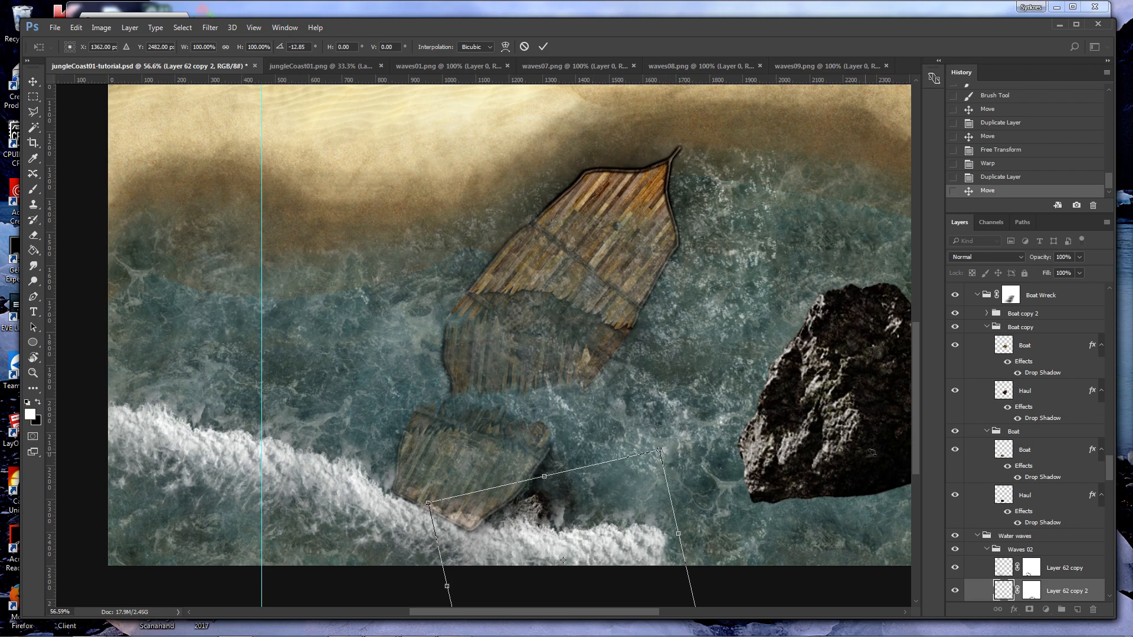
pyautogui.moveTo(593, 504); pyautogui.dragTo(614, 471)
pyautogui.moveTo(694, 401); pyautogui.dragTo(732, 495)
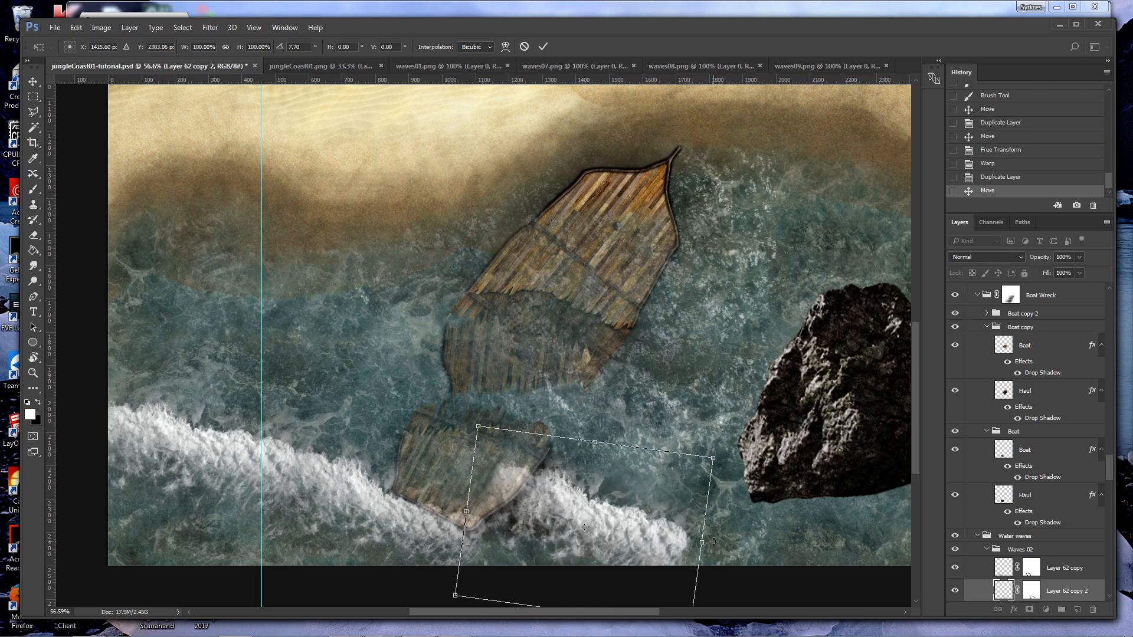
pyautogui.moveTo(724, 545); pyautogui.dragTo(835, 509)
pyautogui.moveTo(837, 447); pyautogui.dragTo(815, 413)
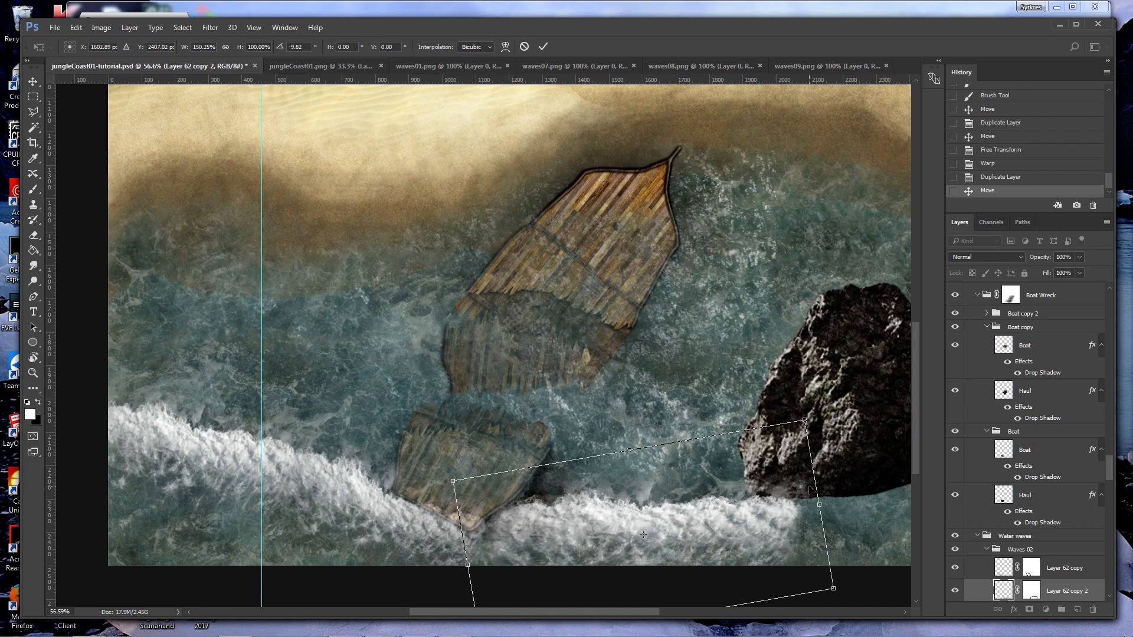
pyautogui.press('Return')
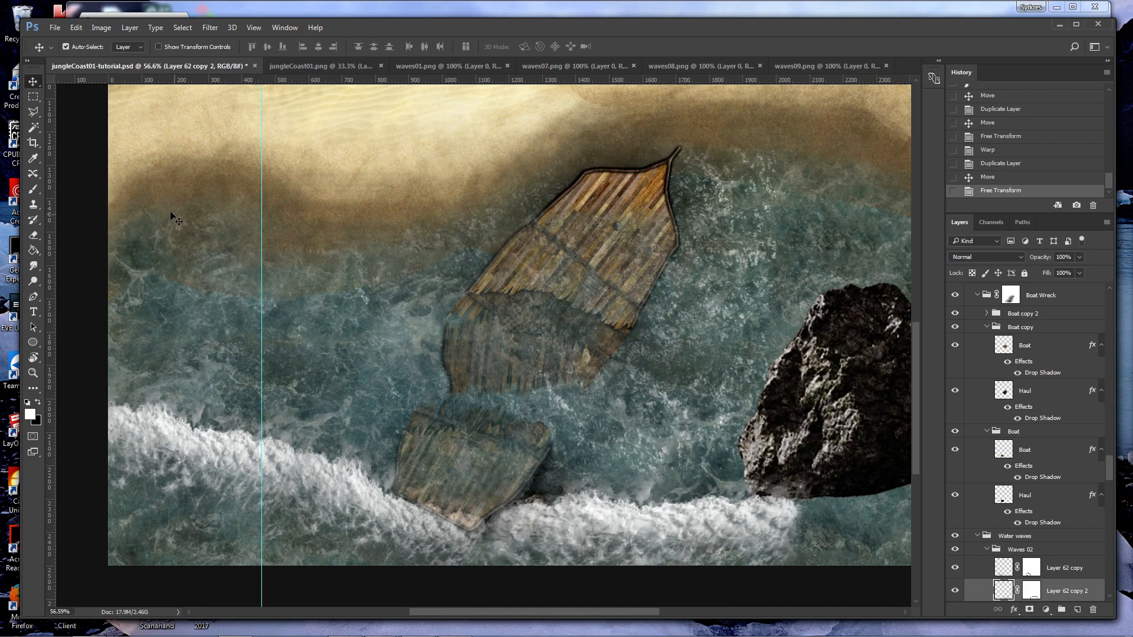
# Warp the newest wave copy so its foam dips at the west end and arches up toward the large rock, and shift it east.
pyautogui.click(77, 28)
pyautogui.moveTo(168, 280)
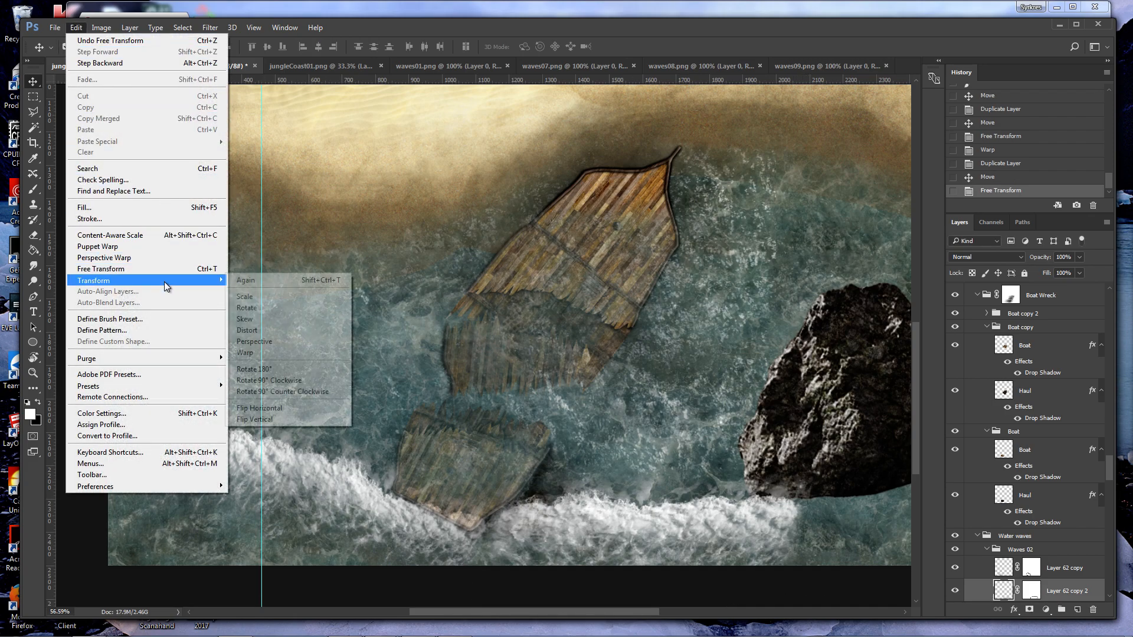
pyautogui.click(260, 352)
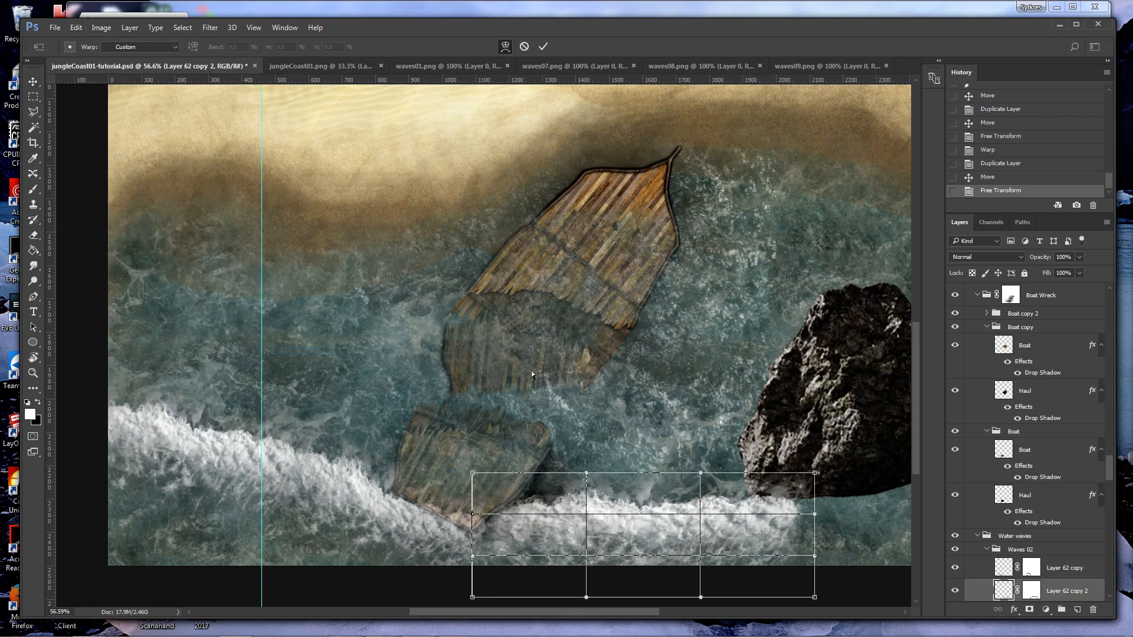
pyautogui.moveTo(702, 475); pyautogui.dragTo(698, 437)
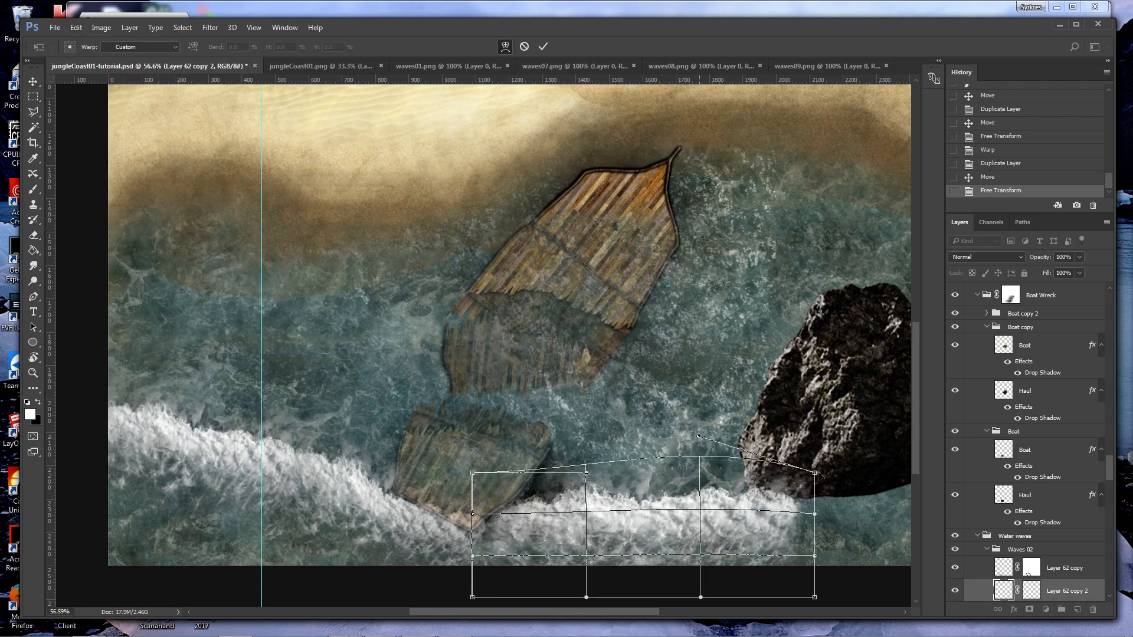
pyautogui.moveTo(817, 481); pyautogui.dragTo(816, 494)
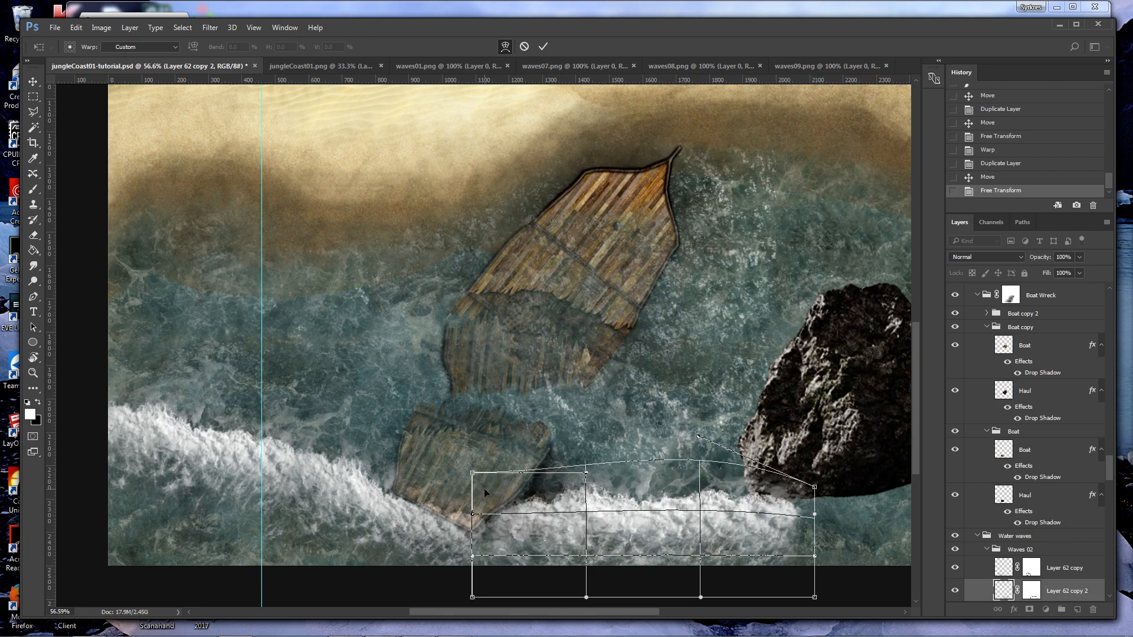
pyautogui.moveTo(585, 481)
pyautogui.mouseDown()
pyautogui.moveTo(560, 500)
pyautogui.moveTo(569, 493)
pyautogui.mouseUp()
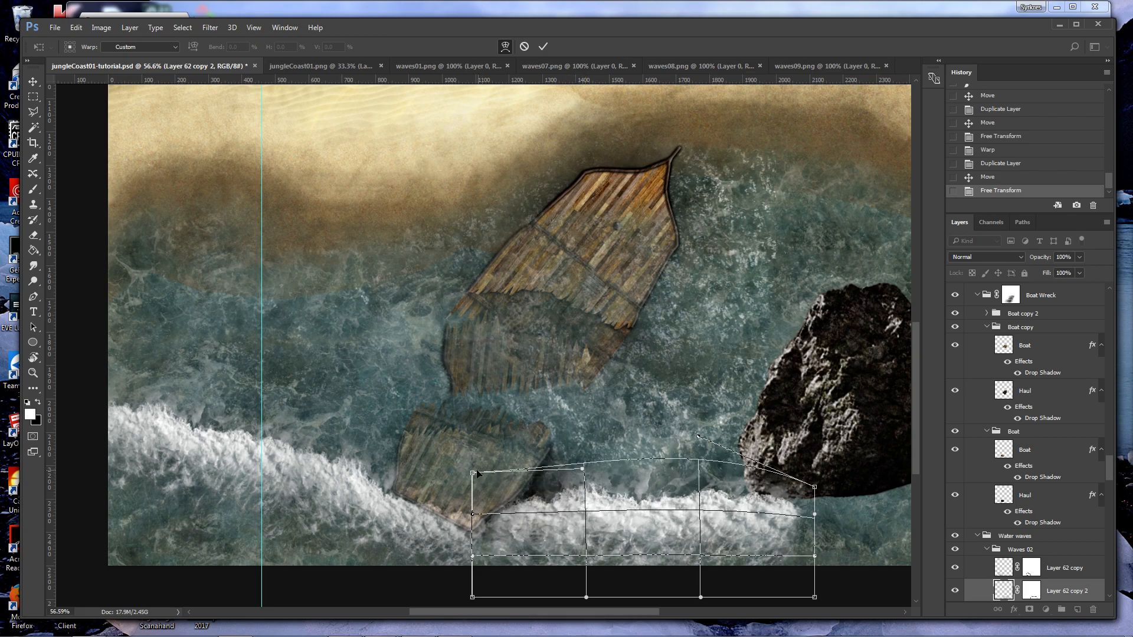
pyautogui.moveTo(473, 474); pyautogui.dragTo(460, 552)
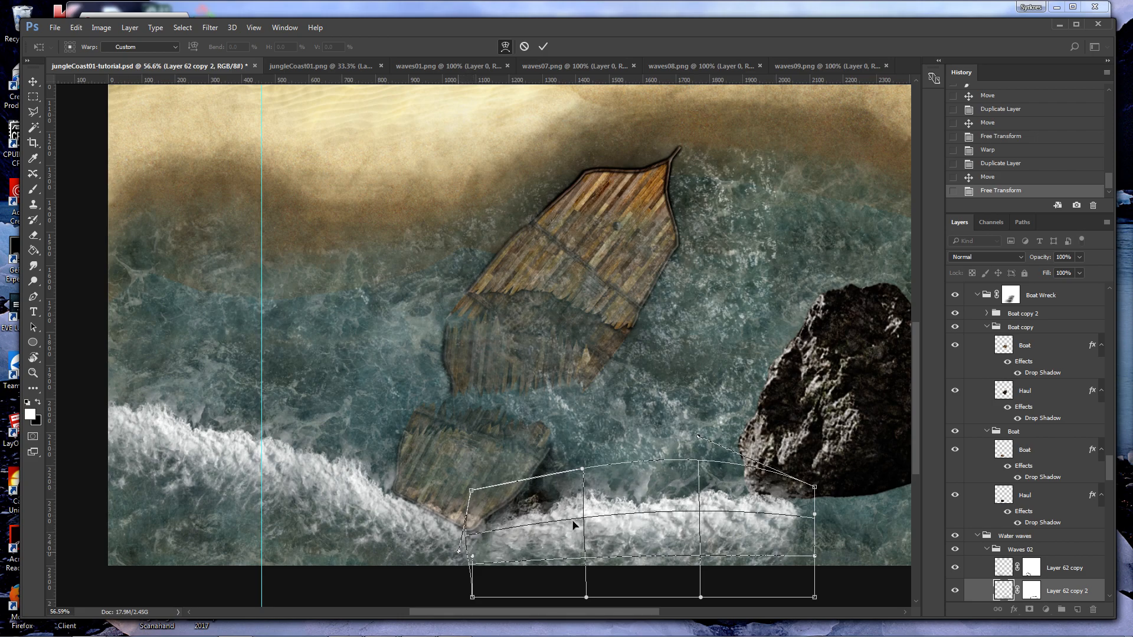
pyautogui.moveTo(586, 535); pyautogui.dragTo(586, 546)
pyautogui.moveTo(701, 459); pyautogui.dragTo(705, 431)
pyautogui.moveTo(702, 430); pyautogui.dragTo(694, 427)
pyautogui.moveTo(814, 486); pyautogui.dragTo(800, 466)
pyautogui.press('Return')
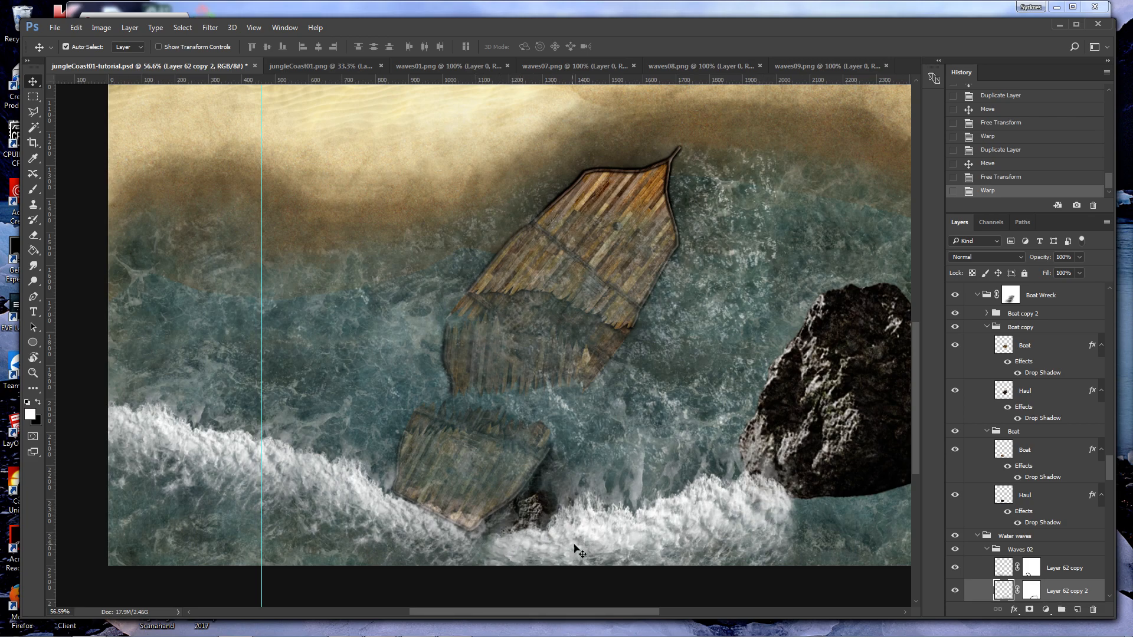
pyautogui.moveTo(587, 549); pyautogui.dragTo(634, 543)
# Stretch the wave beside the sunken hull fragment eastward to about 128% width so it meets the foam near the large rock.
pyautogui.click(457, 543)
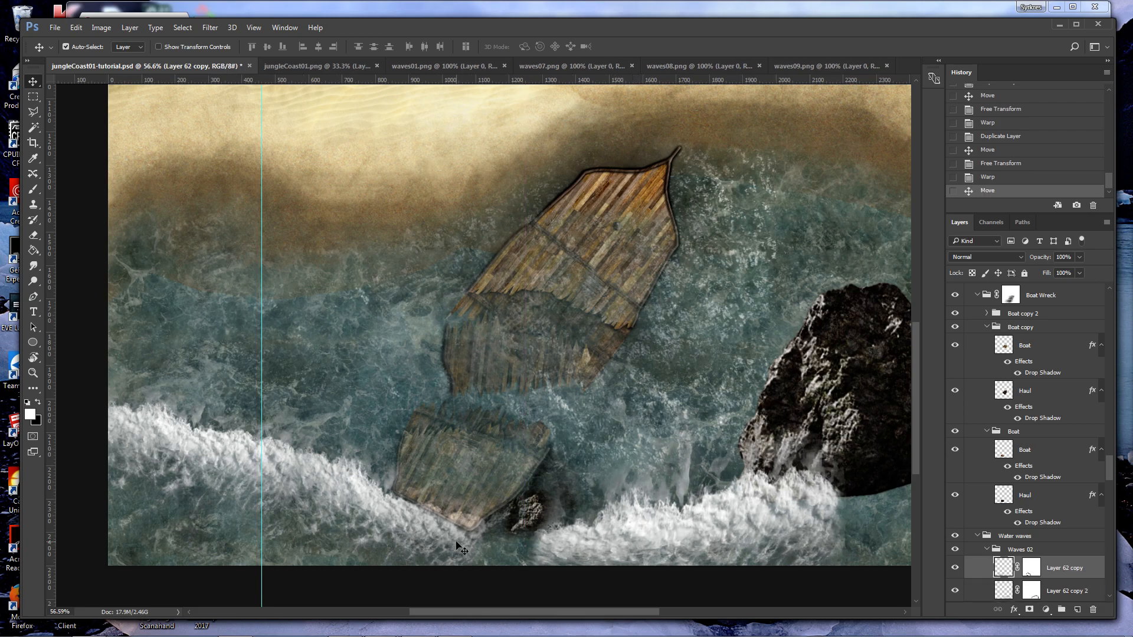
pyautogui.hotkey('ctrl', 't')
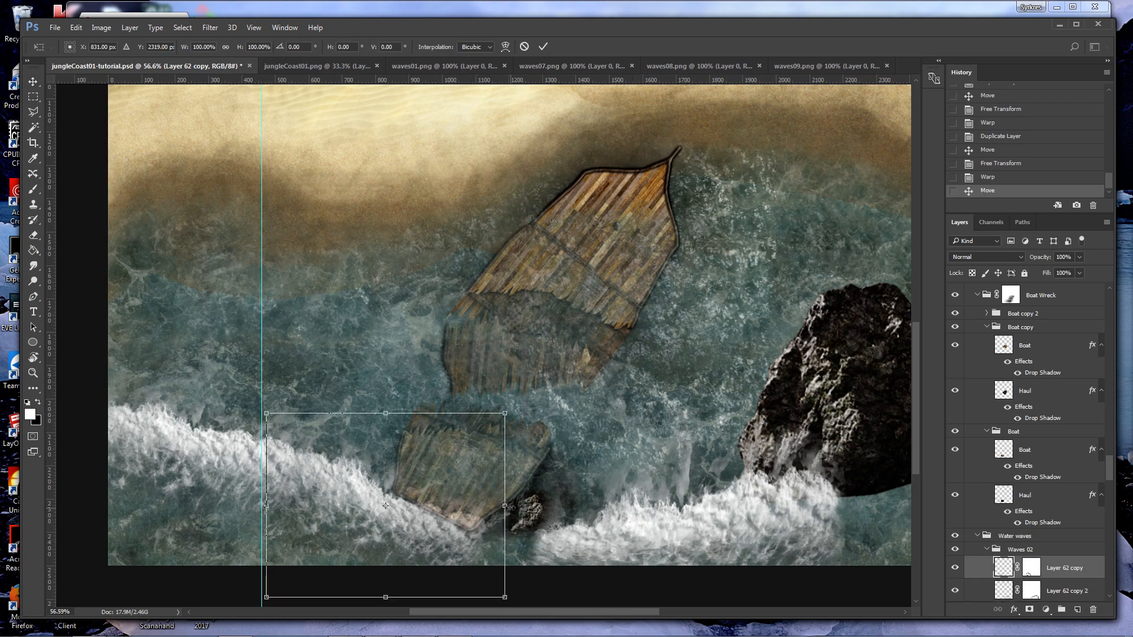
pyautogui.moveTo(526, 508); pyautogui.dragTo(572, 512)
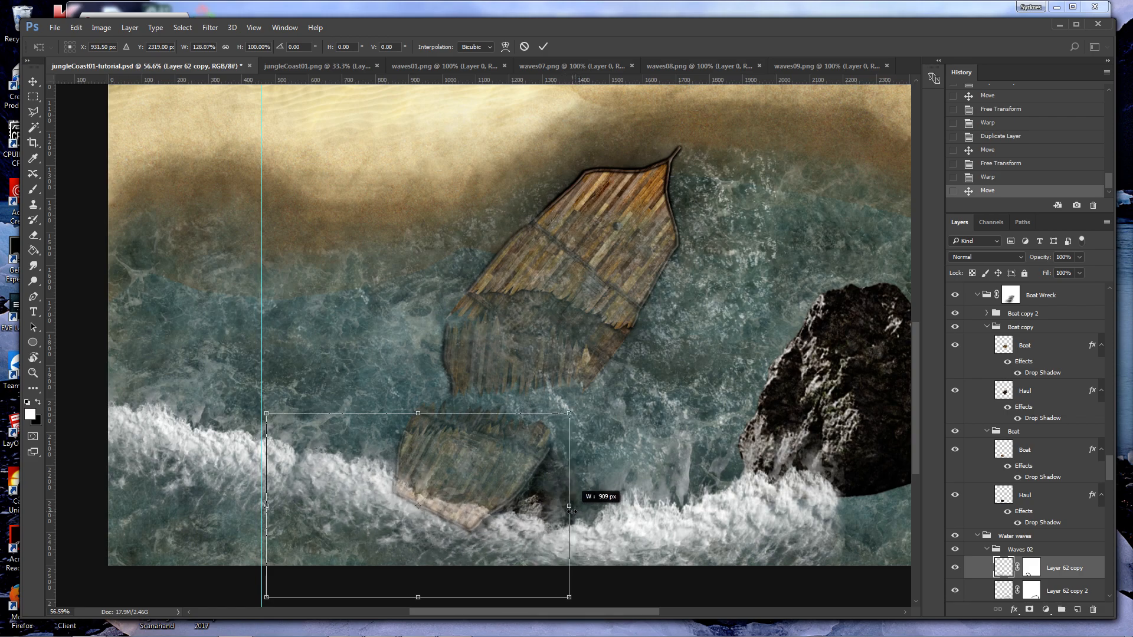
pyautogui.press('Return')
# Warp the east edge of the stretched wave slightly inward and downward below the small rock.
pyautogui.click(76, 28)
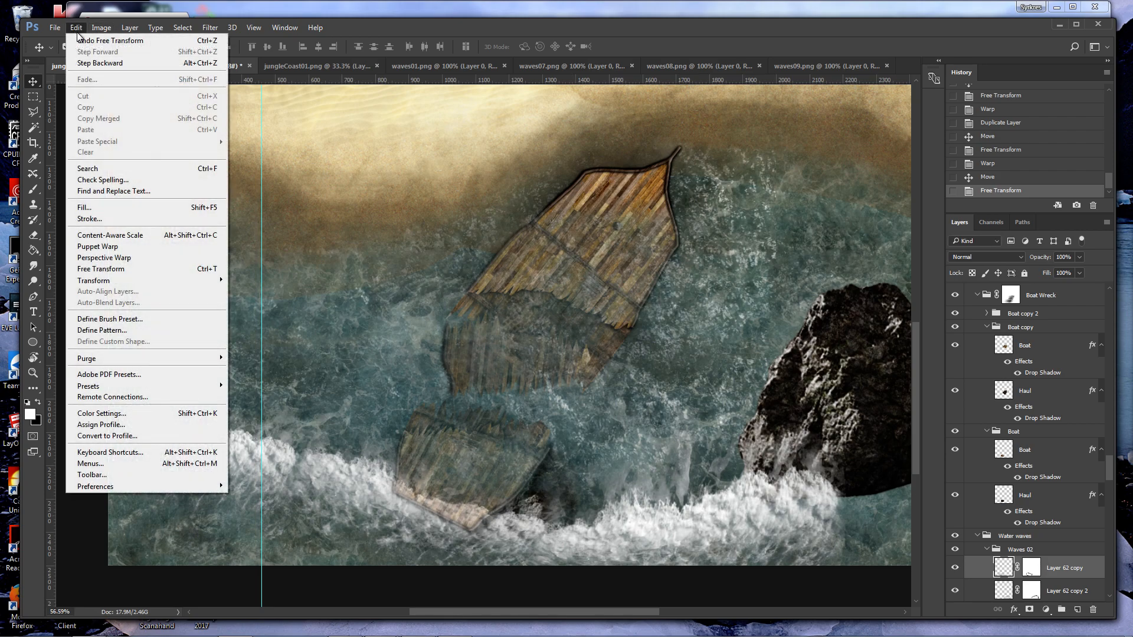
pyautogui.moveTo(121, 281)
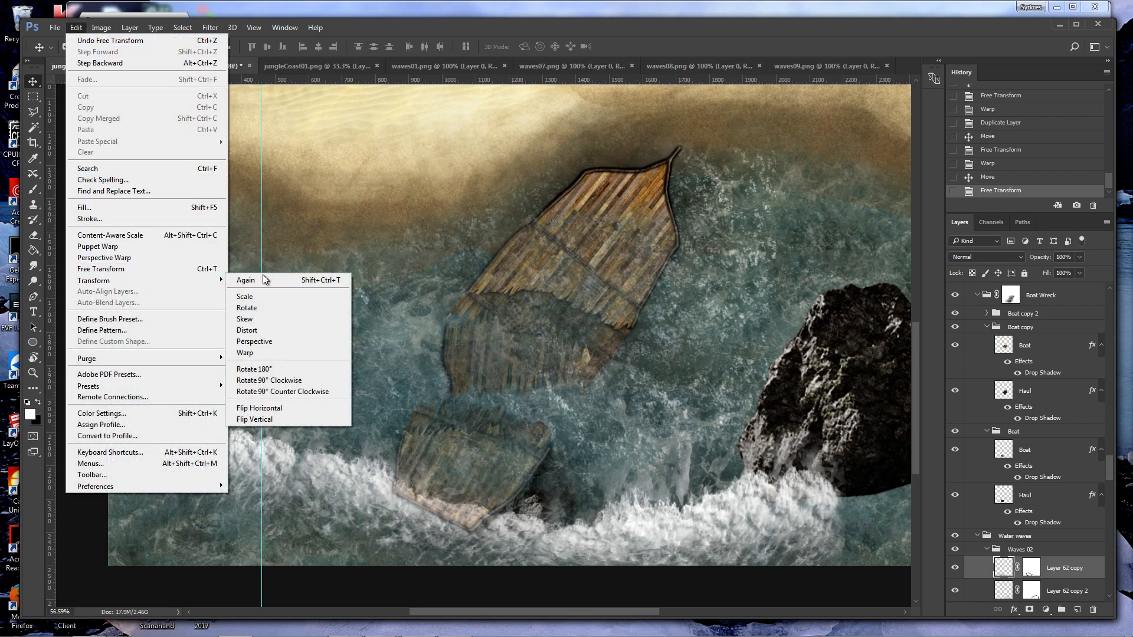
pyautogui.click(263, 353)
pyautogui.moveTo(572, 476); pyautogui.dragTo(562, 498)
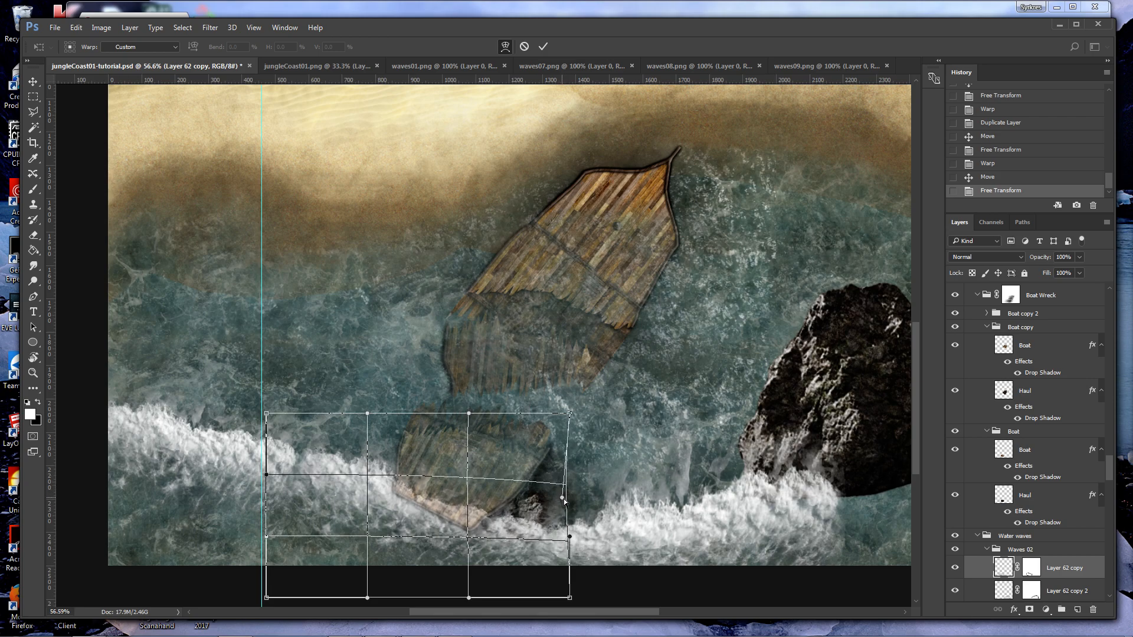
pyautogui.press('Return')
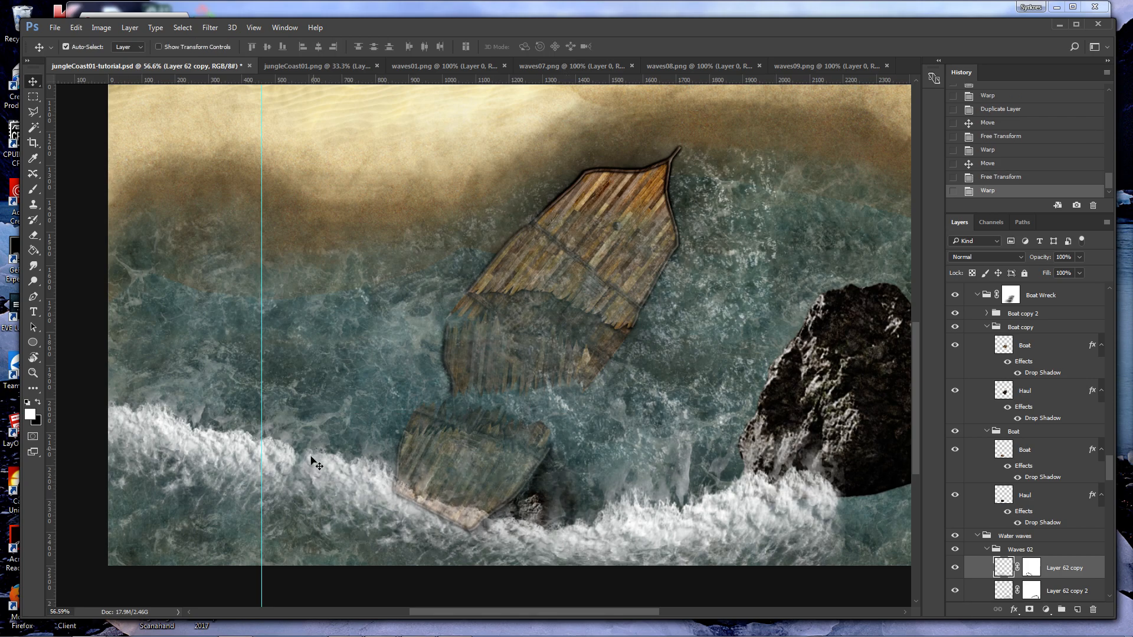
# Warp the northwest corner of the same wave outward to the west so it overlaps the neighbouring foam.
pyautogui.hotkey('ctrl', 't')
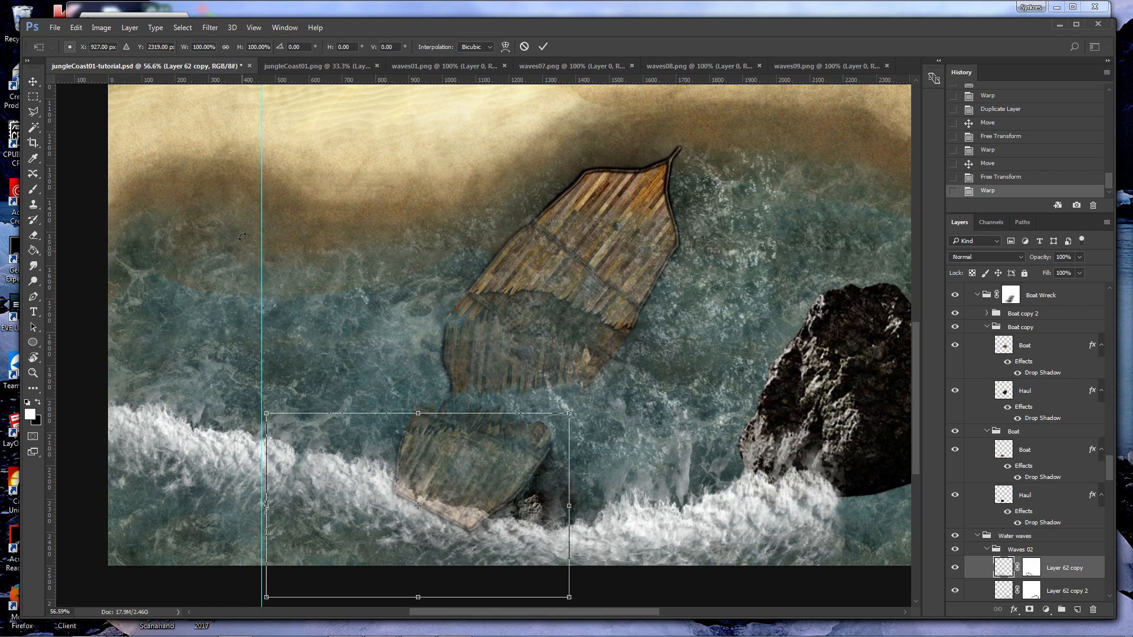
pyautogui.click(76, 27)
pyautogui.moveTo(132, 280)
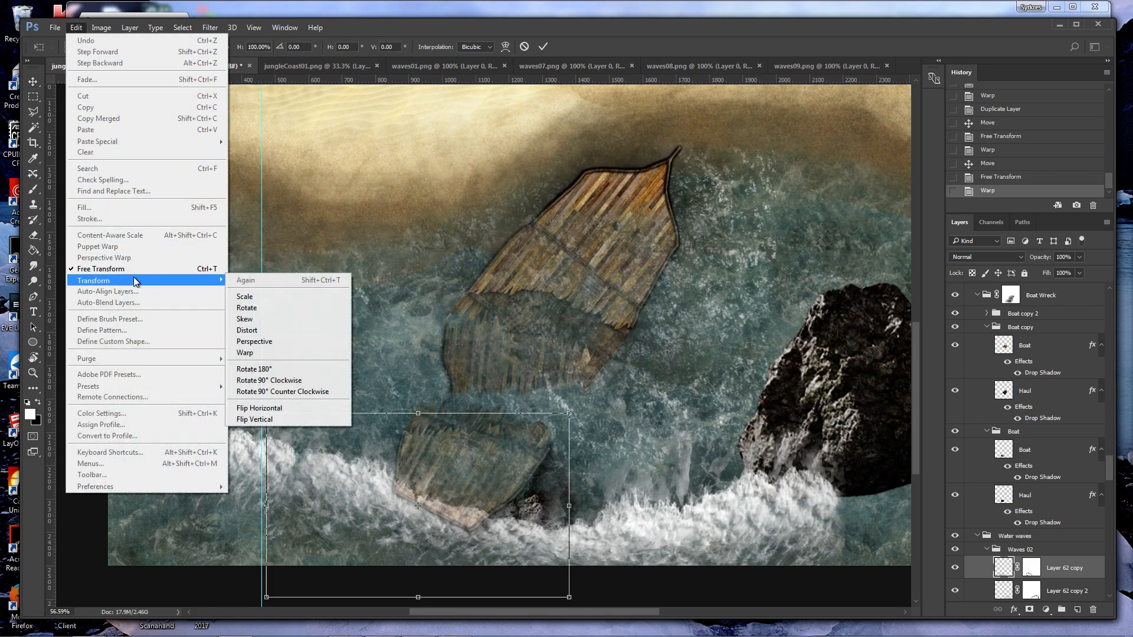
pyautogui.click(272, 353)
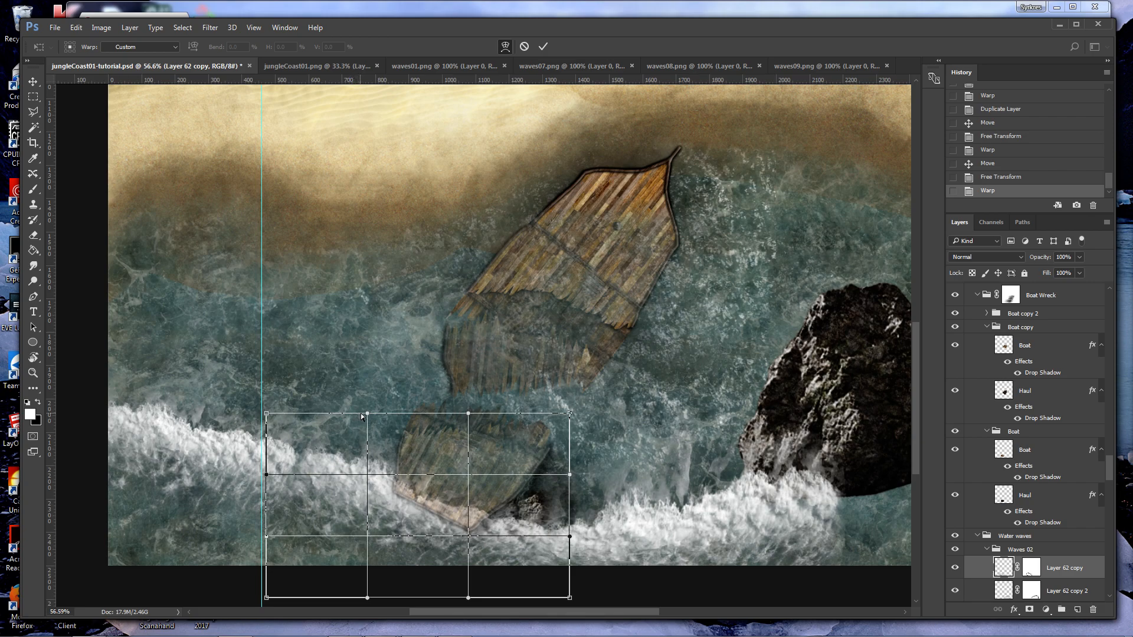
pyautogui.moveTo(266, 415); pyautogui.dragTo(224, 416)
pyautogui.press('Return')
# Paint black on Layer 62 copy 2's mask at 24% opacity to clear foam from the small rock, raising the brush flow to 77%.
pyautogui.scroll(-2, 557, 436)
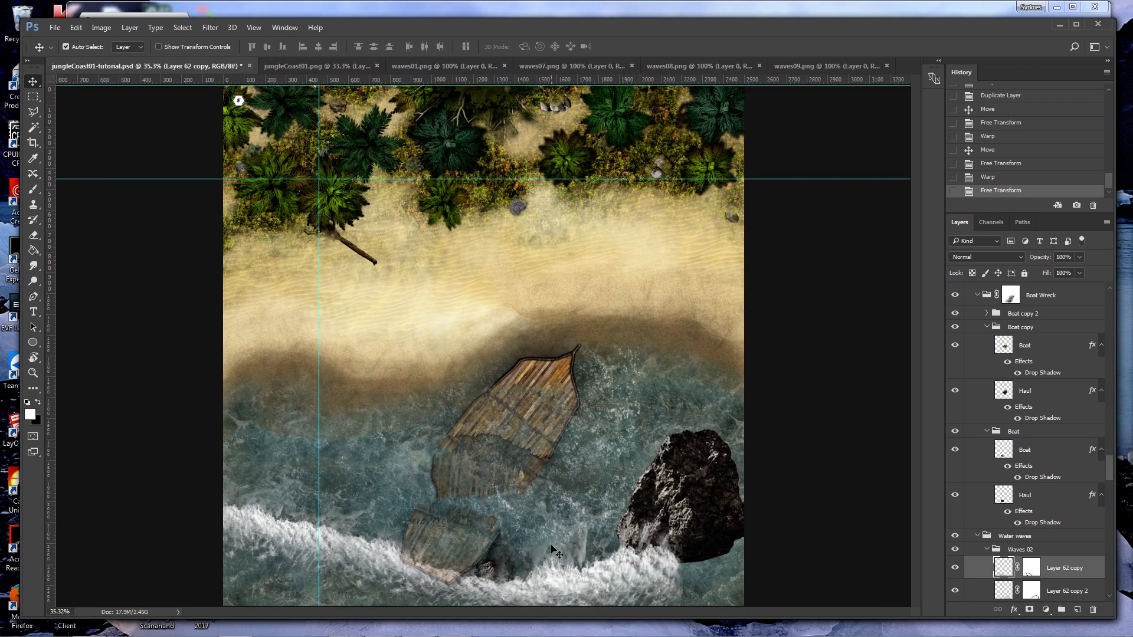
pyautogui.click(546, 591)
pyautogui.click(1034, 591)
pyautogui.moveTo(478, 582); pyautogui.dragTo(526, 582)
pyautogui.moveTo(516, 579); pyautogui.dragTo(512, 475)
pyautogui.press('b')
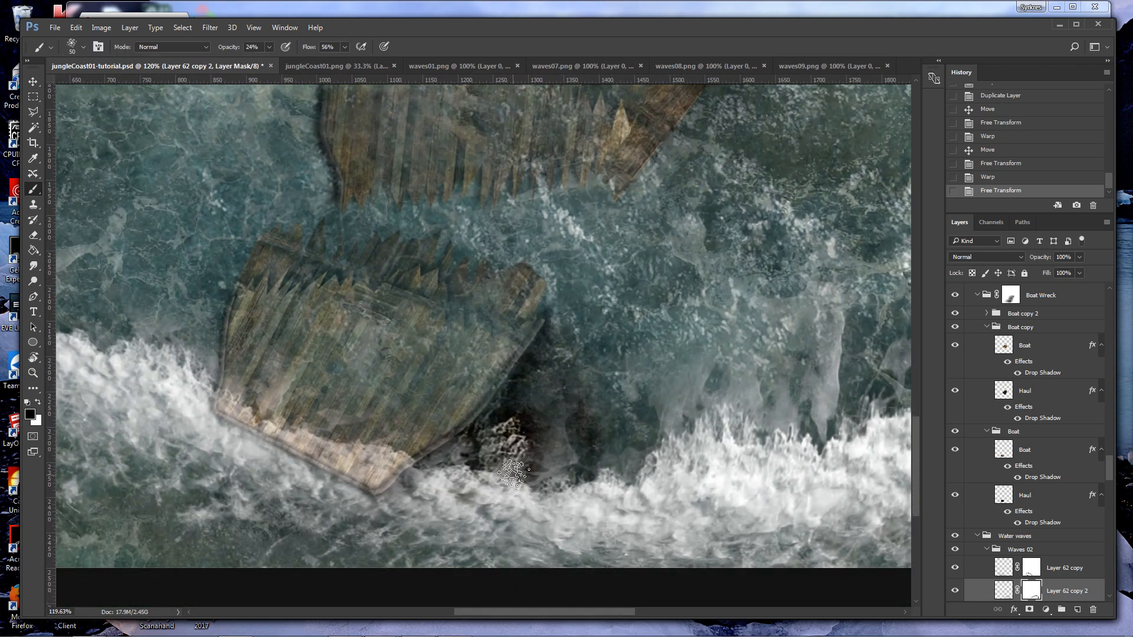
pyautogui.click(482, 486)
pyautogui.click(491, 491)
pyautogui.click(541, 471)
pyautogui.click(525, 479)
pyautogui.click(512, 484)
pyautogui.click(507, 488)
pyautogui.click(533, 481)
pyautogui.click(503, 475)
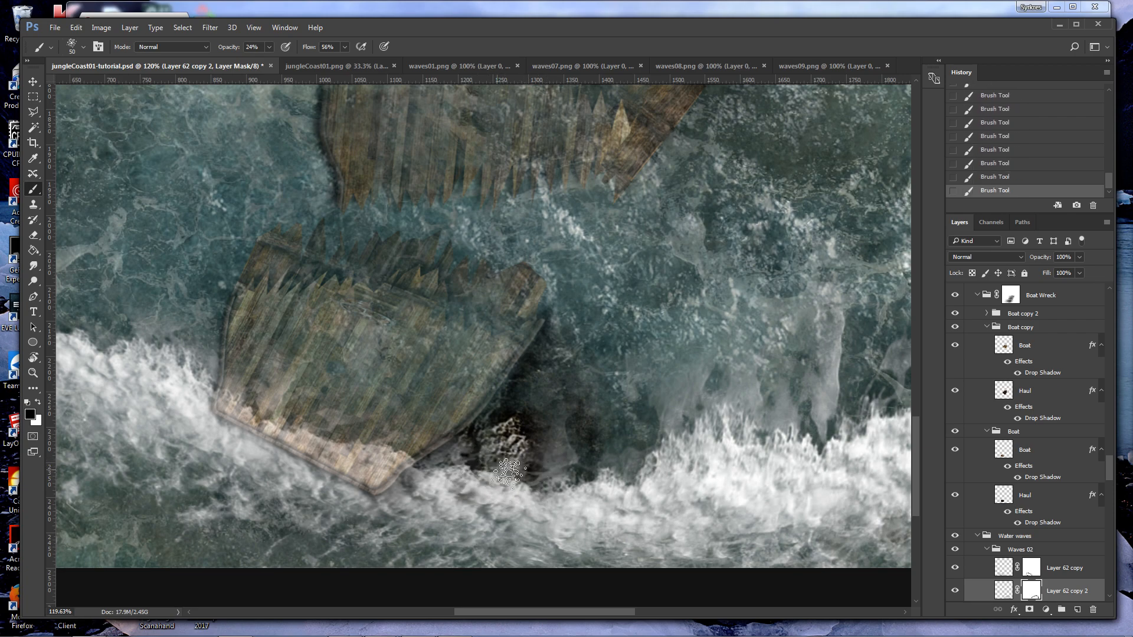
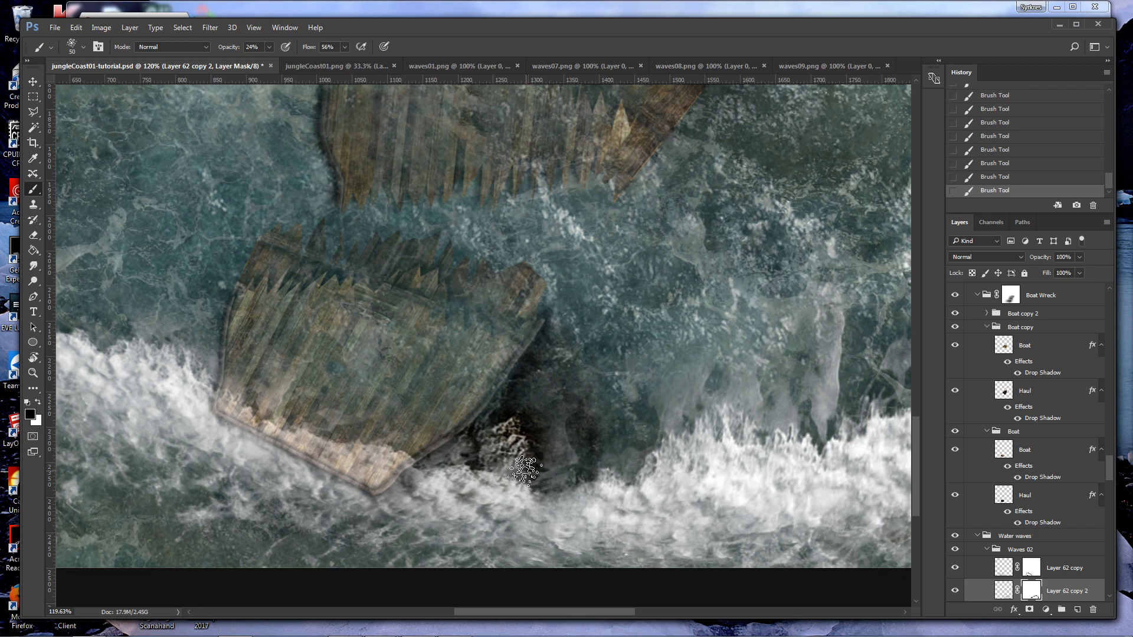
pyautogui.click(345, 46)
pyautogui.click(507, 453)
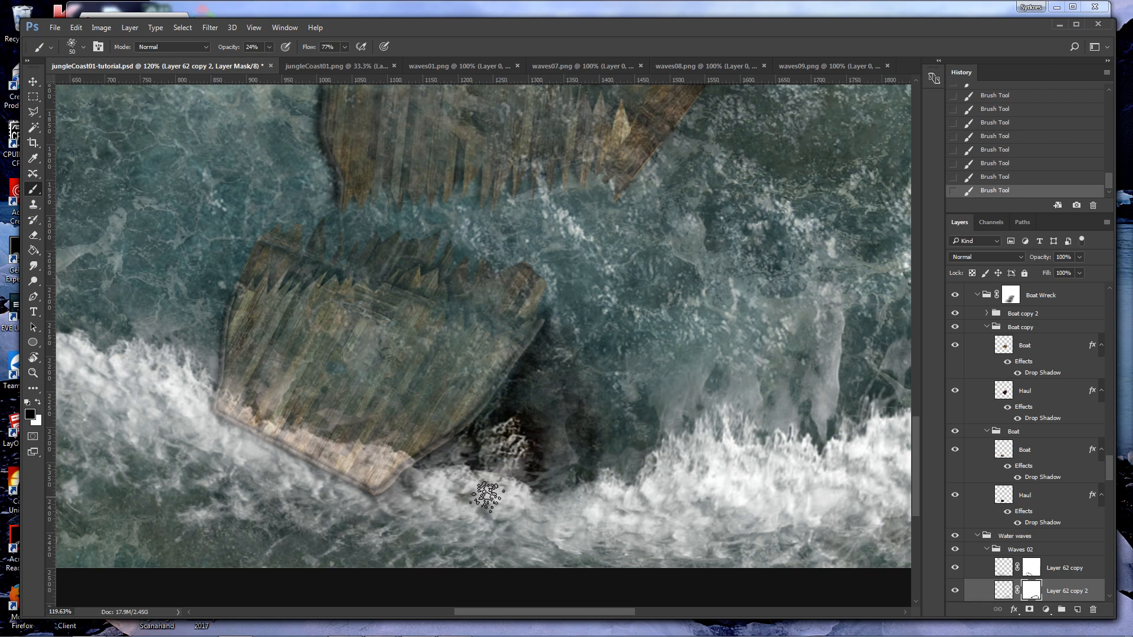
# Paint black on Layer 62 copy's mask to uncover the small rock beside the hull fragment, lowering the brush flow to 36%.
pyautogui.press('v')
pyautogui.click(421, 485)
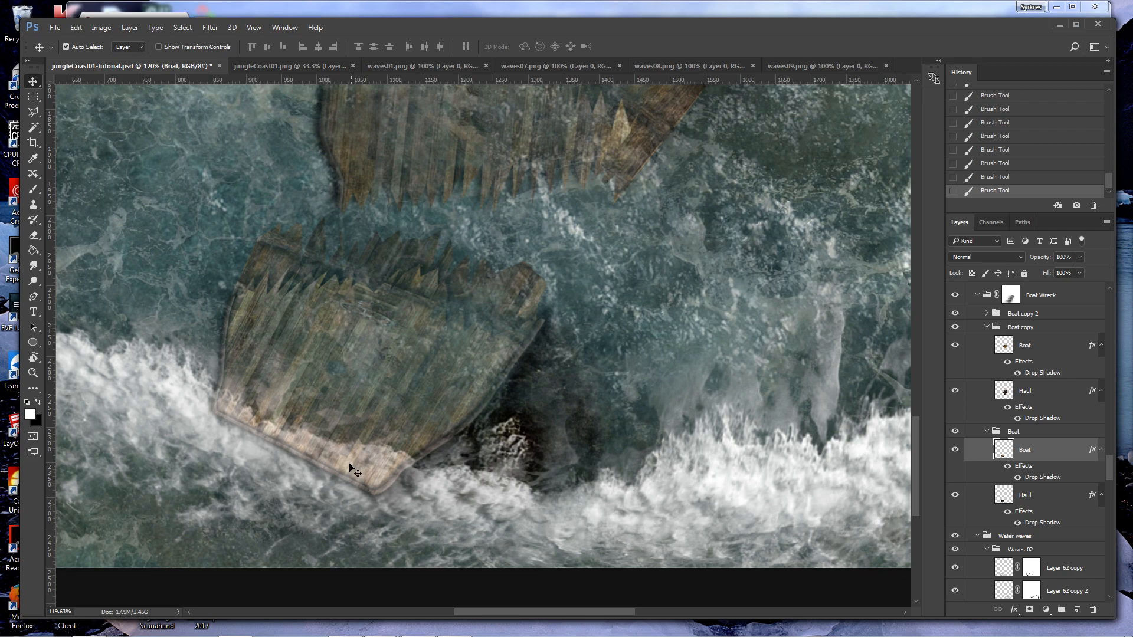
pyautogui.click(197, 392)
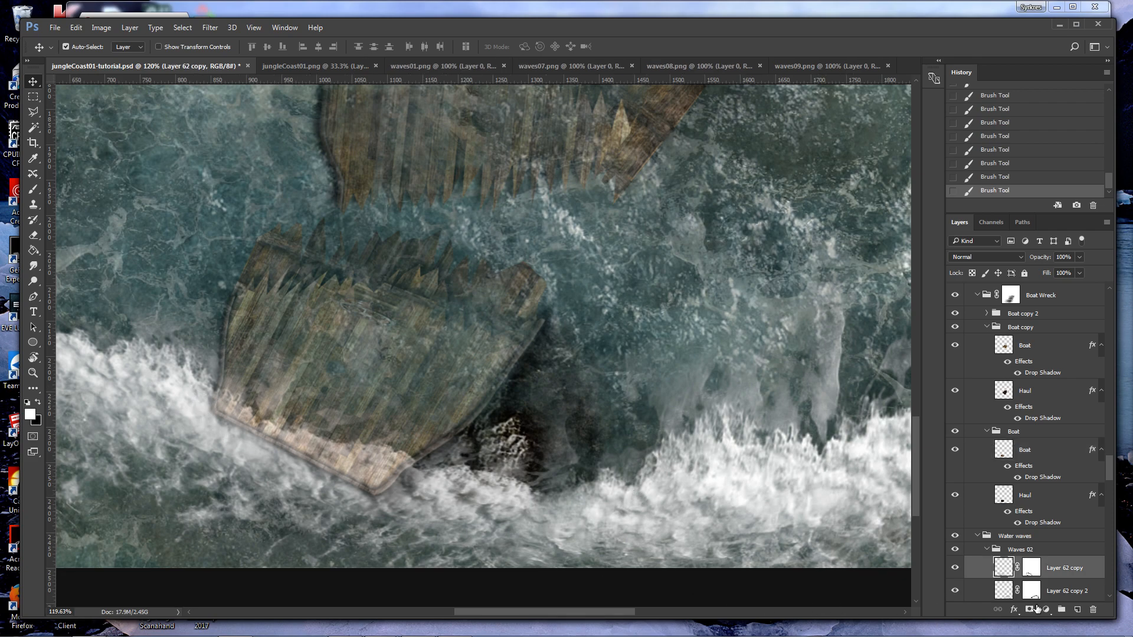
pyautogui.click(1029, 573)
pyautogui.press('b')
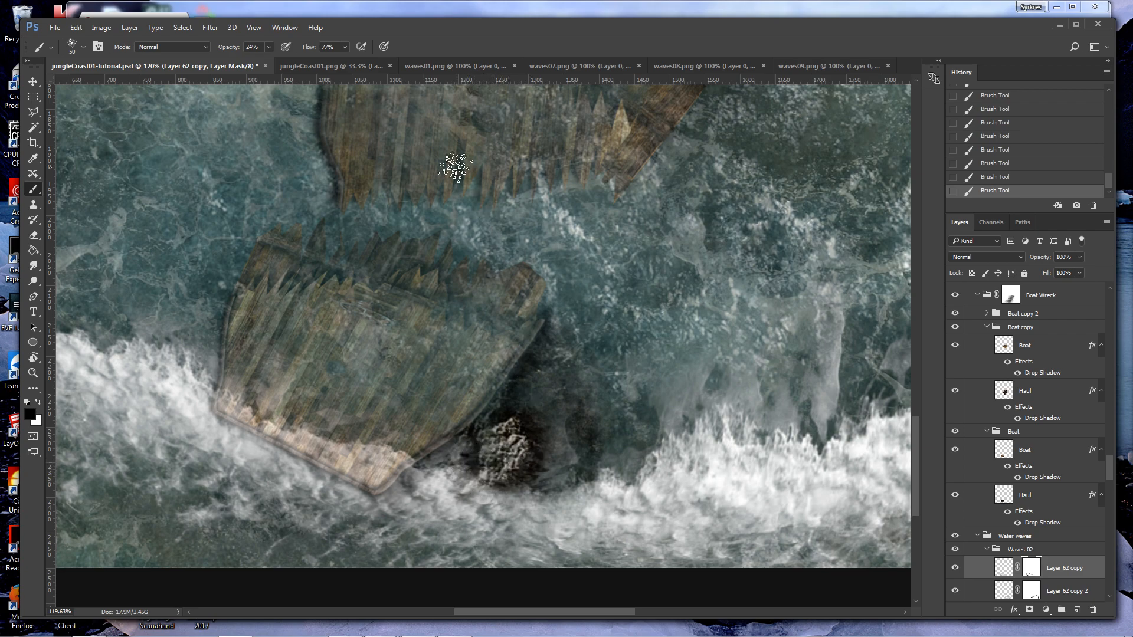
pyautogui.click(345, 48)
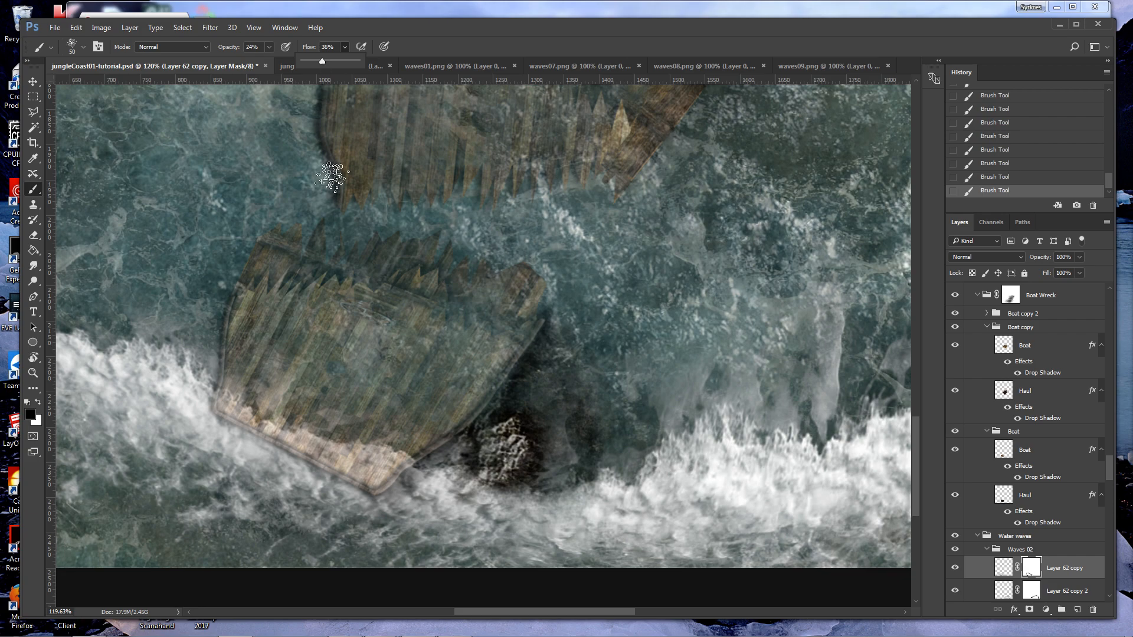
pyautogui.click(501, 469)
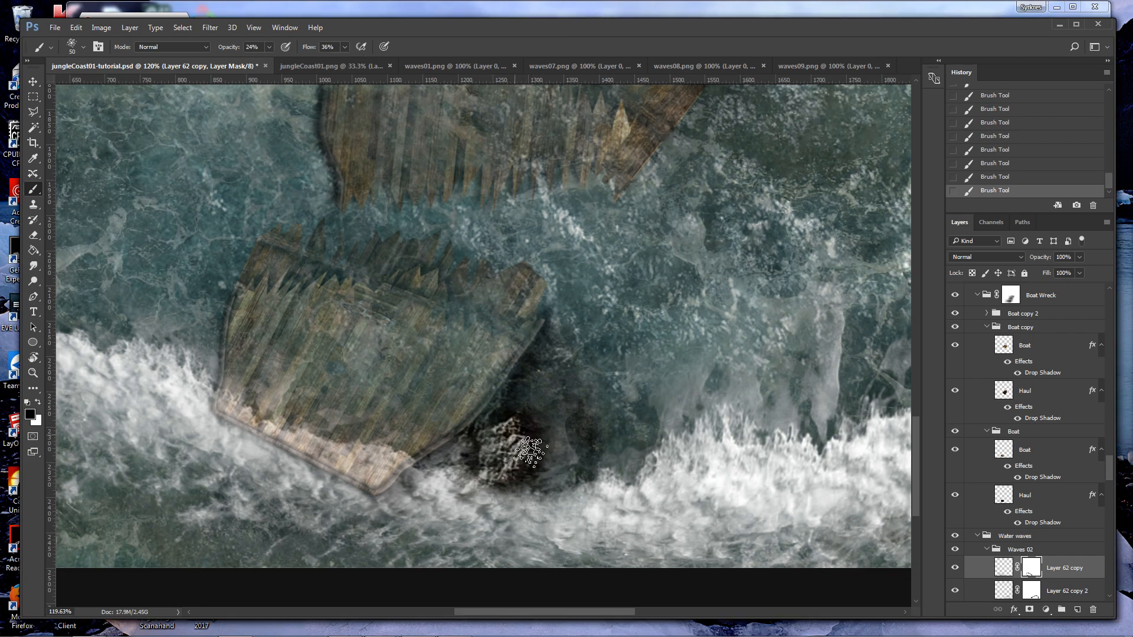
pyautogui.moveTo(527, 468); pyautogui.dragTo(495, 453)
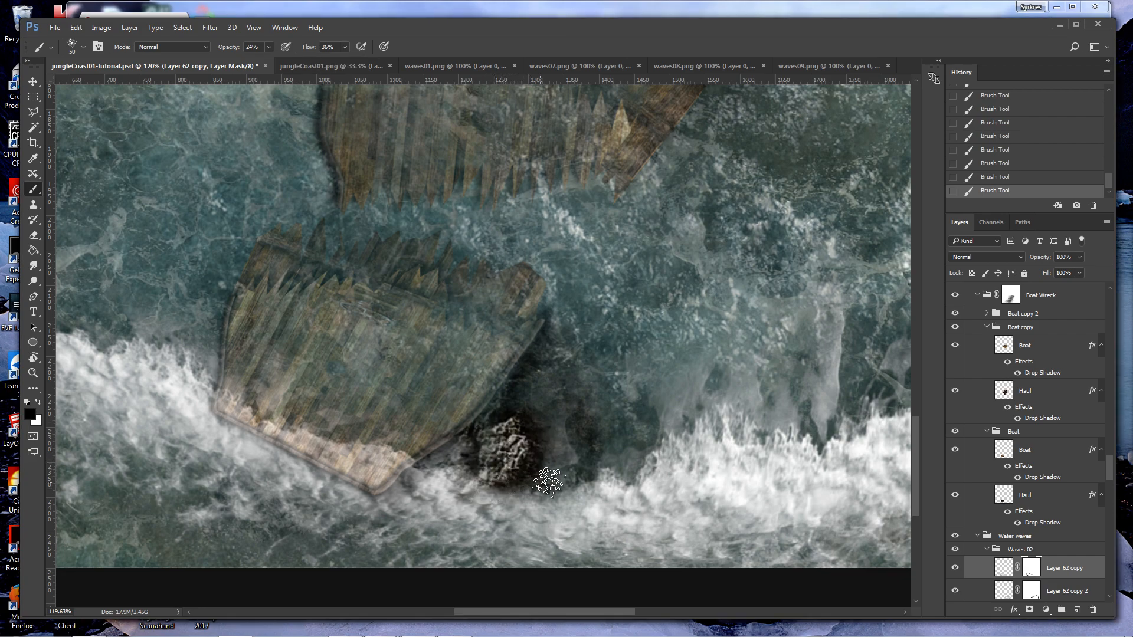
pyautogui.hotkey('ctrl', '0')
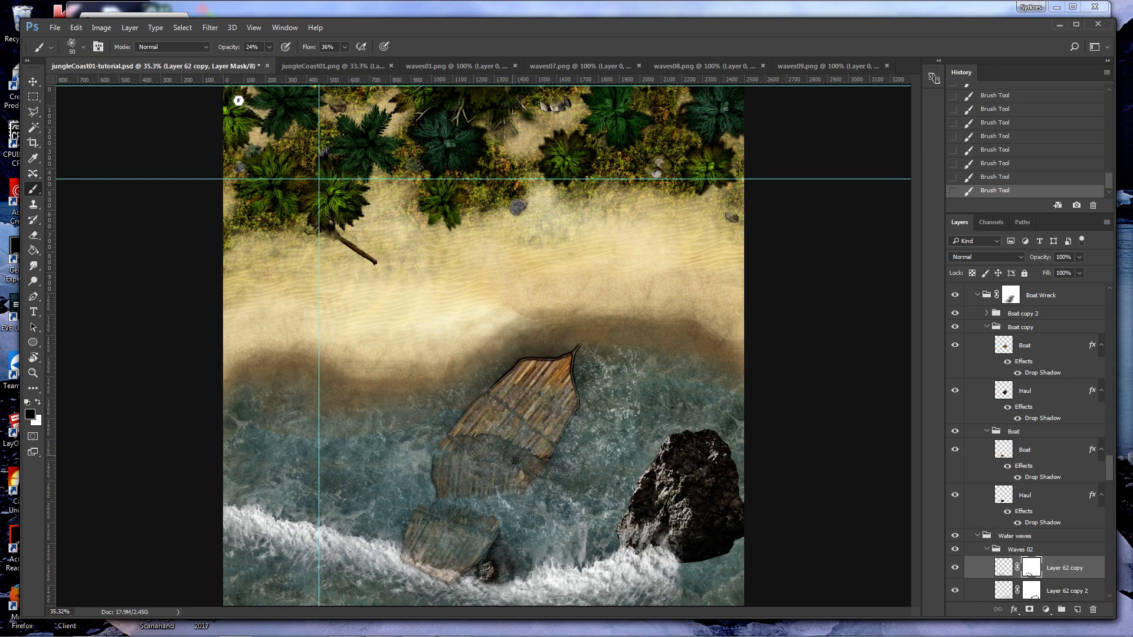
# Bring the waves09.png layer into the jungle coast map and place it along the shoreline west of the boat wreck.
pyautogui.click(813, 66)
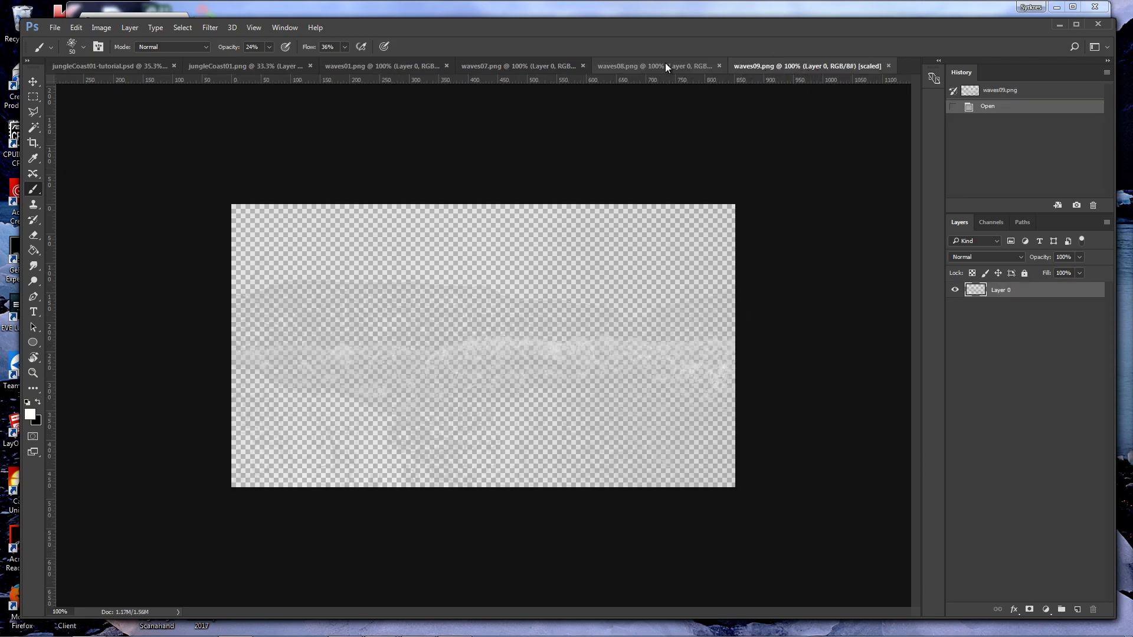
pyautogui.moveTo(979, 287); pyautogui.dragTo(290, 352)
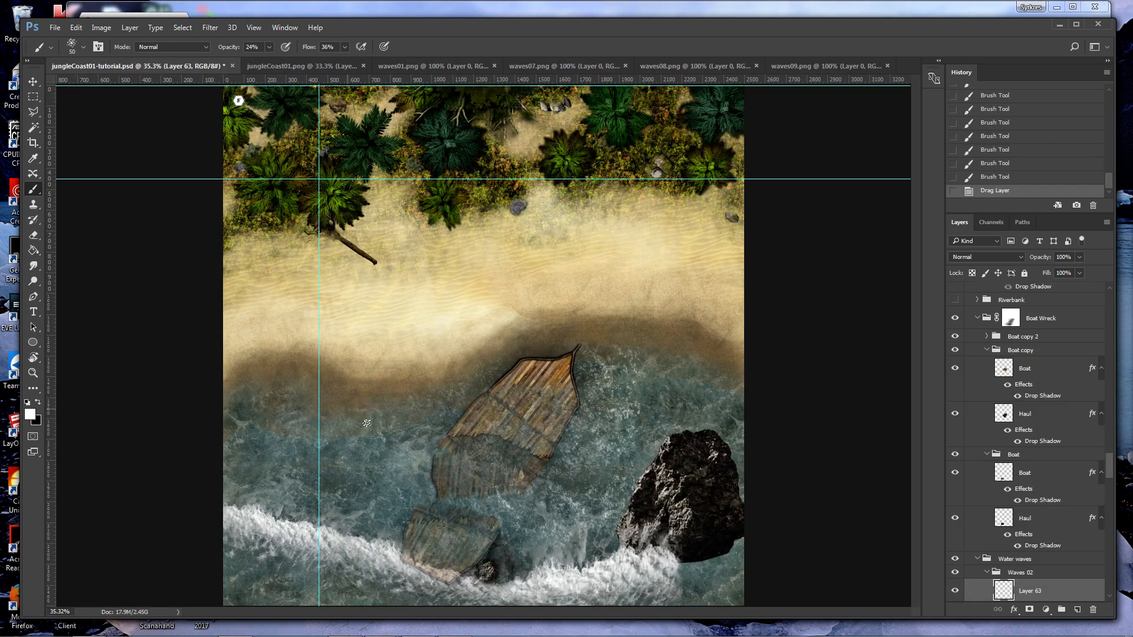
pyautogui.press('v')
pyautogui.moveTo(395, 404)
pyautogui.mouseDown()
pyautogui.moveTo(347, 410)
pyautogui.moveTo(406, 413)
pyautogui.mouseUp()
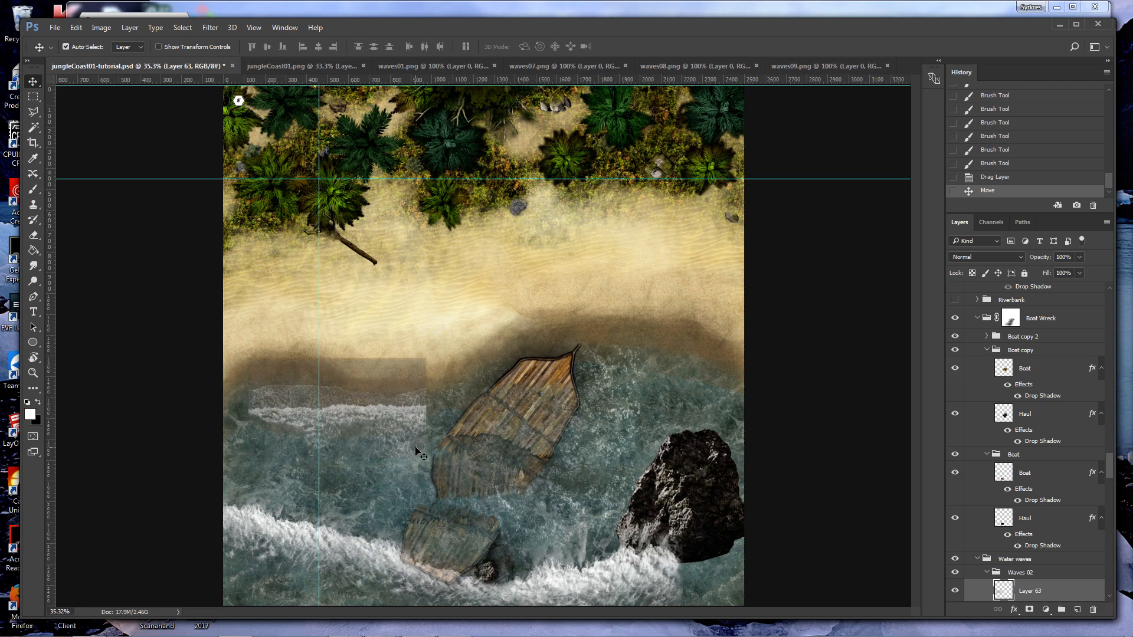
# Add a layer mask to Layer 63 and paint black at 24% opacity and 36% flow over the overlay's northeast corner.
pyautogui.click(33, 373)
pyautogui.moveTo(315, 420); pyautogui.dragTo(411, 425)
pyautogui.scroll(-1, 412, 425)
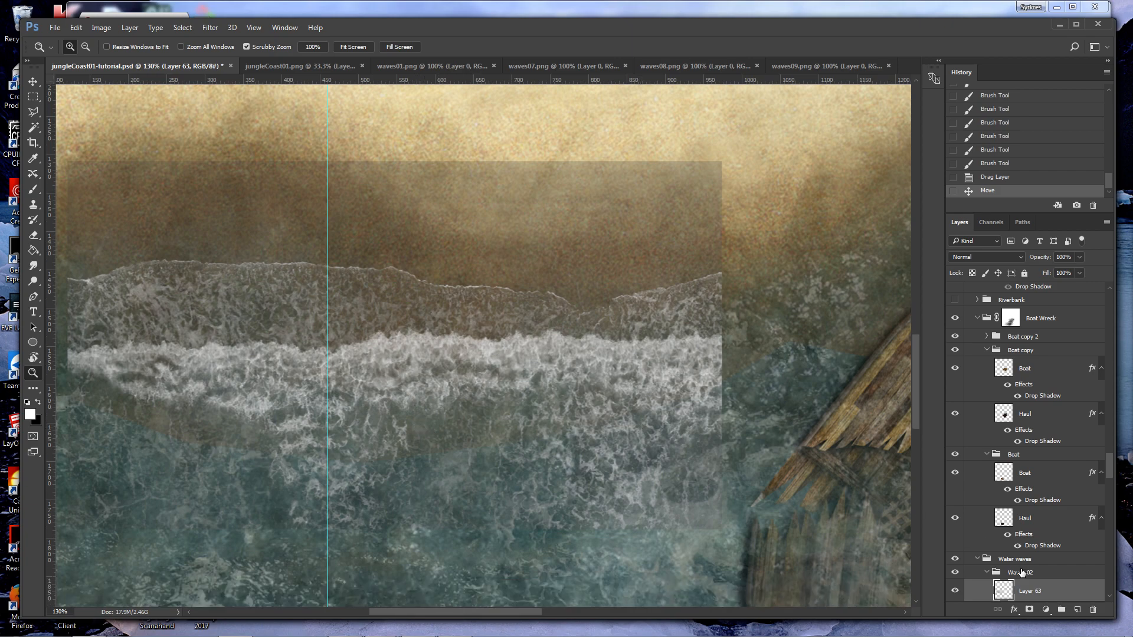
pyautogui.click(1029, 609)
pyautogui.press('b')
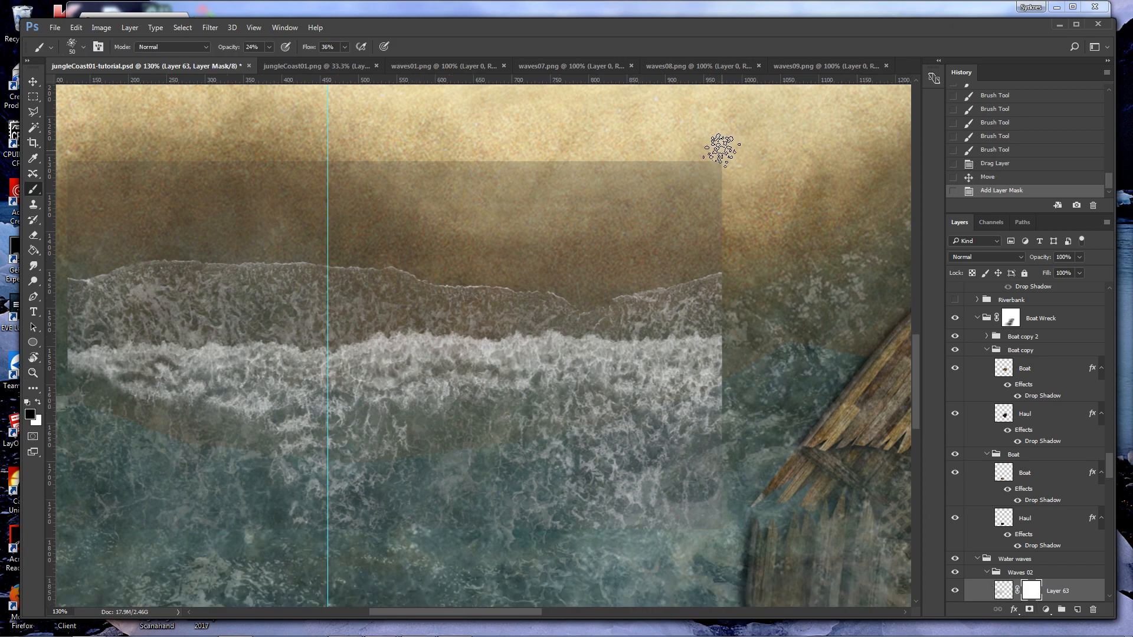
pyautogui.moveTo(720, 169)
pyautogui.mouseDown()
pyautogui.moveTo(716, 197)
pyautogui.moveTo(721, 171)
pyautogui.mouseUp()
pyautogui.moveTo(732, 161); pyautogui.dragTo(727, 177)
pyautogui.moveTo(726, 182); pyautogui.dragTo(710, 215)
pyautogui.moveTo(705, 222); pyautogui.dragTo(716, 213)
pyautogui.moveTo(719, 212)
pyautogui.mouseDown()
pyautogui.moveTo(713, 228)
pyautogui.moveTo(720, 206)
pyautogui.moveTo(704, 163)
pyautogui.mouseUp()
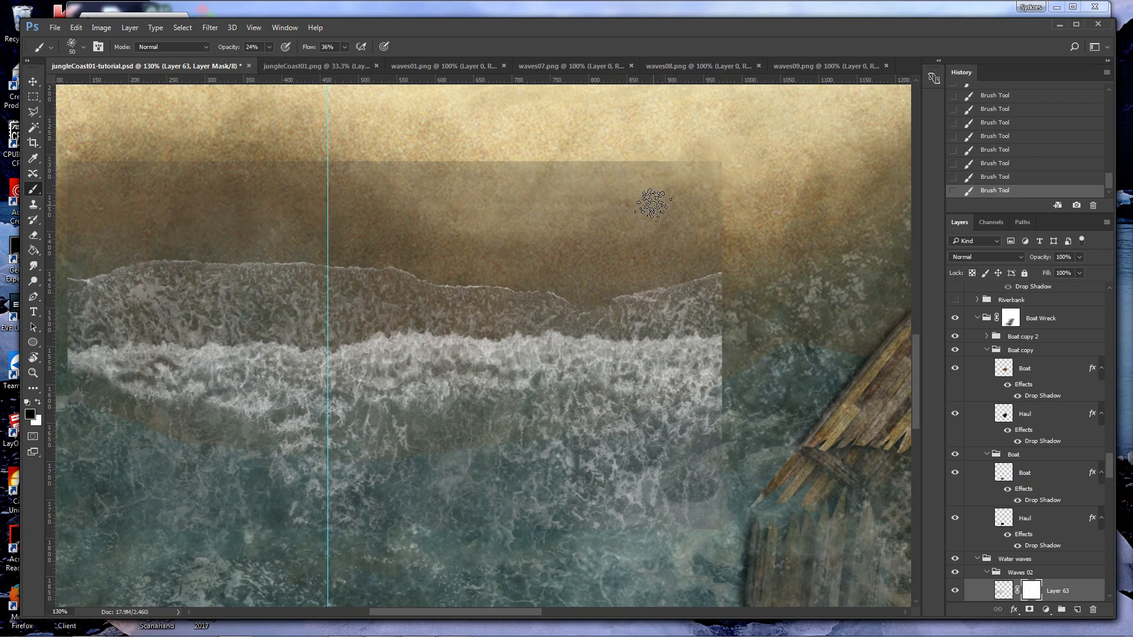
# Raise the brush flow to 73% and mask out the tinted rectangle above Layer 63's foam line with a size 100 brush.
pyautogui.click(345, 47)
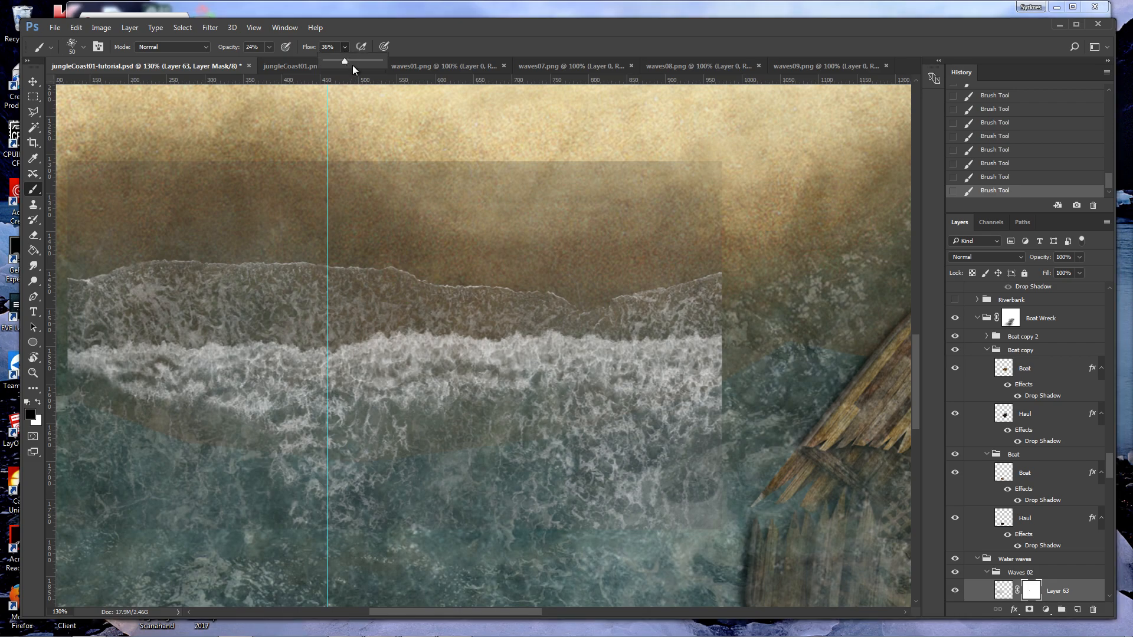
pyautogui.moveTo(684, 177)
pyautogui.mouseDown()
pyautogui.moveTo(733, 159)
pyautogui.moveTo(609, 165)
pyautogui.moveTo(678, 171)
pyautogui.mouseUp()
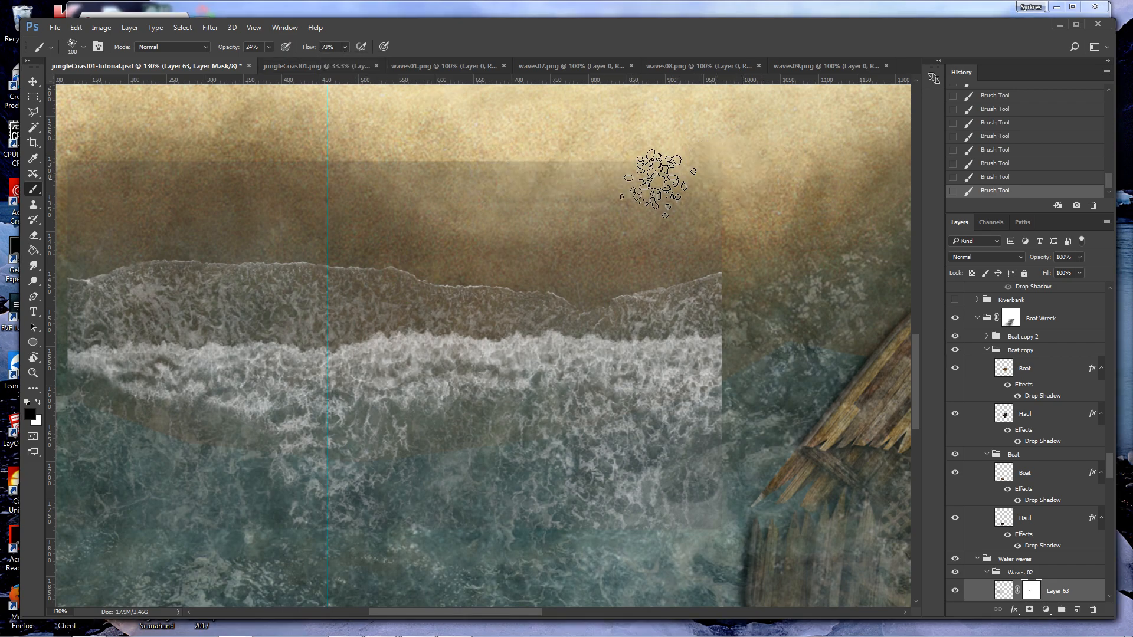
pyautogui.press(']')
pyautogui.press(']')
pyautogui.press(']')
pyautogui.press(']')
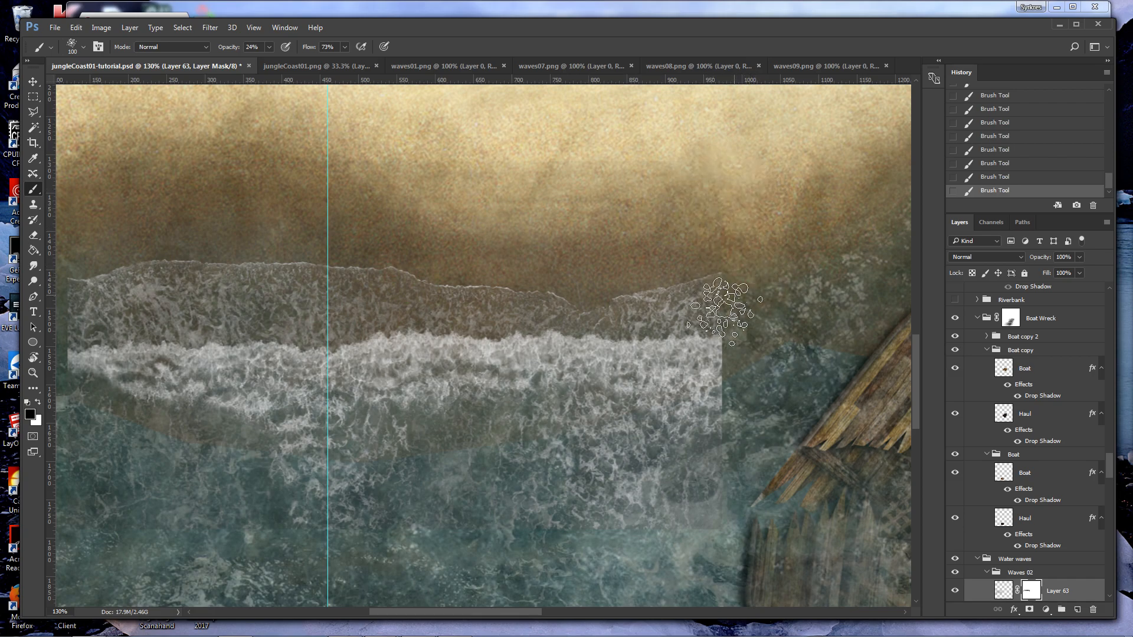
# Fade the hard east edge of Layer 63's foam into the water on its mask, reducing the brush size to 50.
pyautogui.press('[')
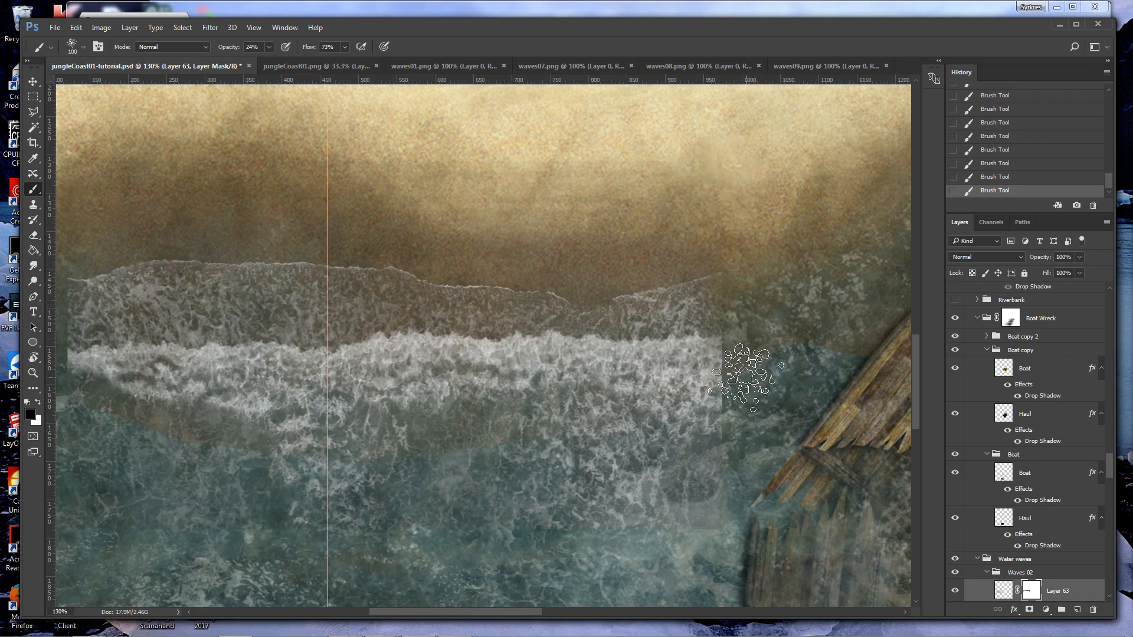
pyautogui.press('[')
pyautogui.press('[')
pyautogui.press('[')
pyautogui.press('[')
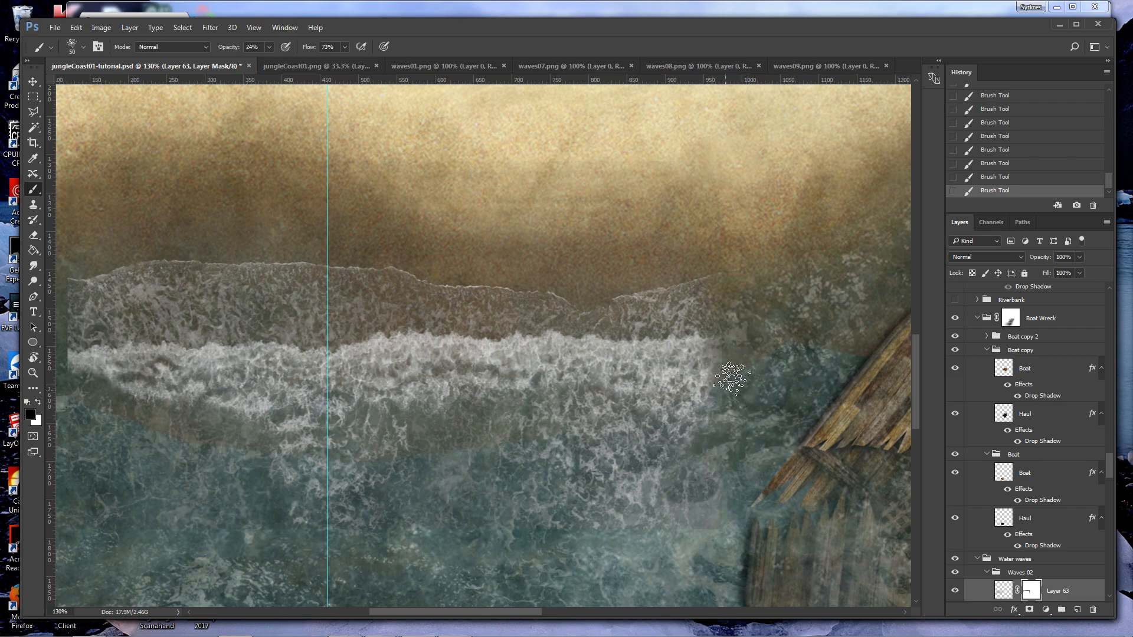
pyautogui.moveTo(731, 354)
pyautogui.mouseDown()
pyautogui.moveTo(721, 265)
pyautogui.moveTo(690, 276)
pyautogui.moveTo(702, 279)
pyautogui.mouseUp()
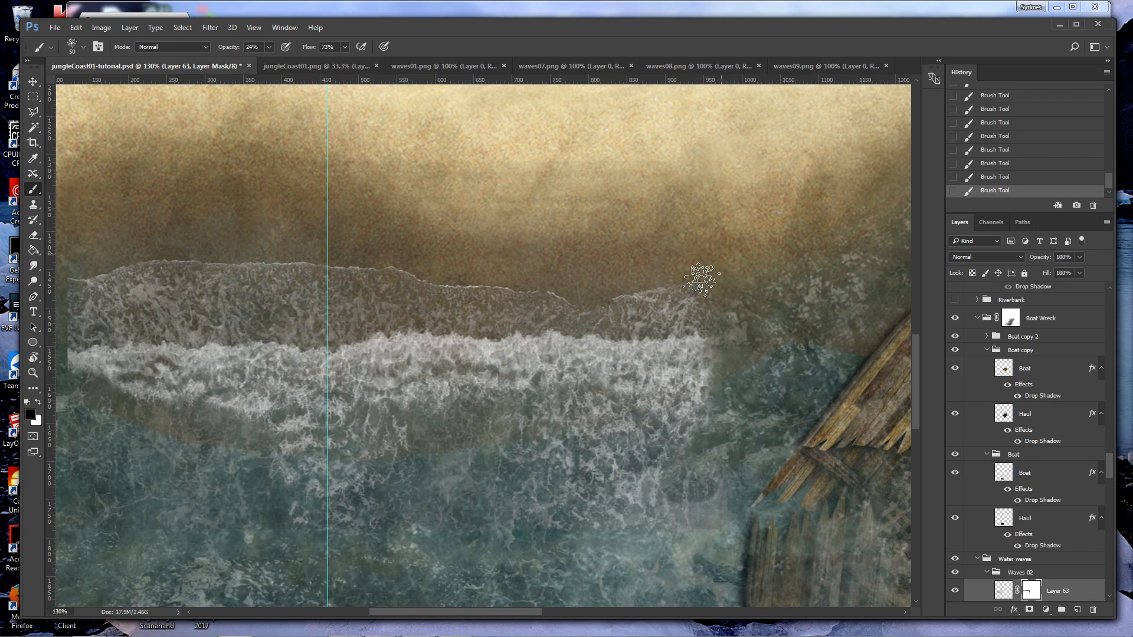
# Mask the remaining hard edges along the south and west of Layer 63, using brush sizes of 70 and 60.
pyautogui.press('[')
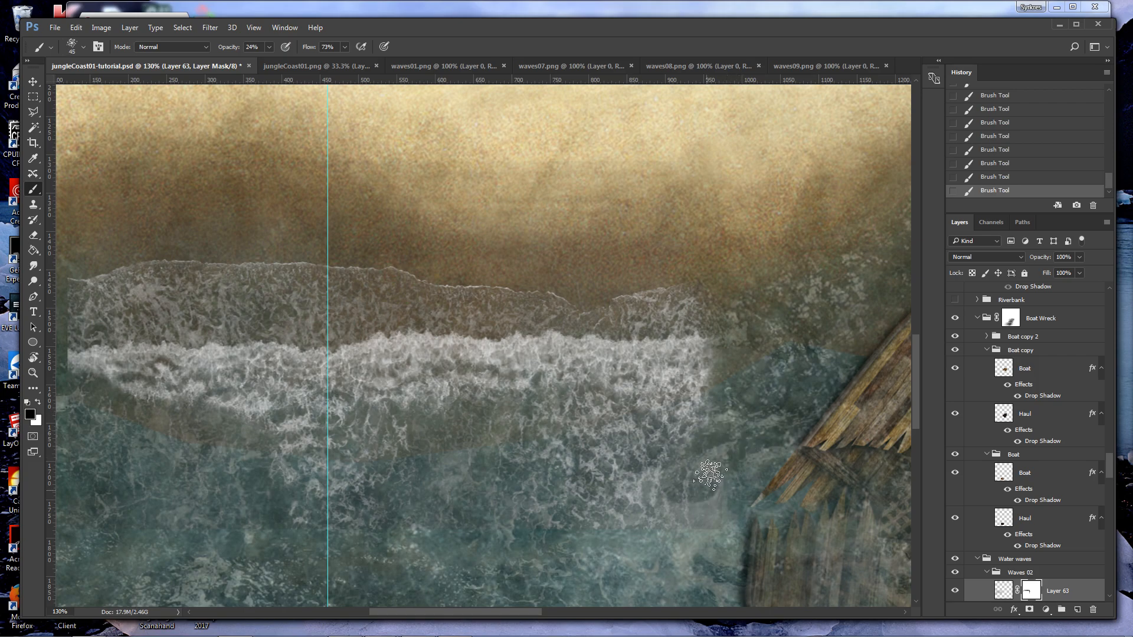
pyautogui.press(']')
pyautogui.press(']')
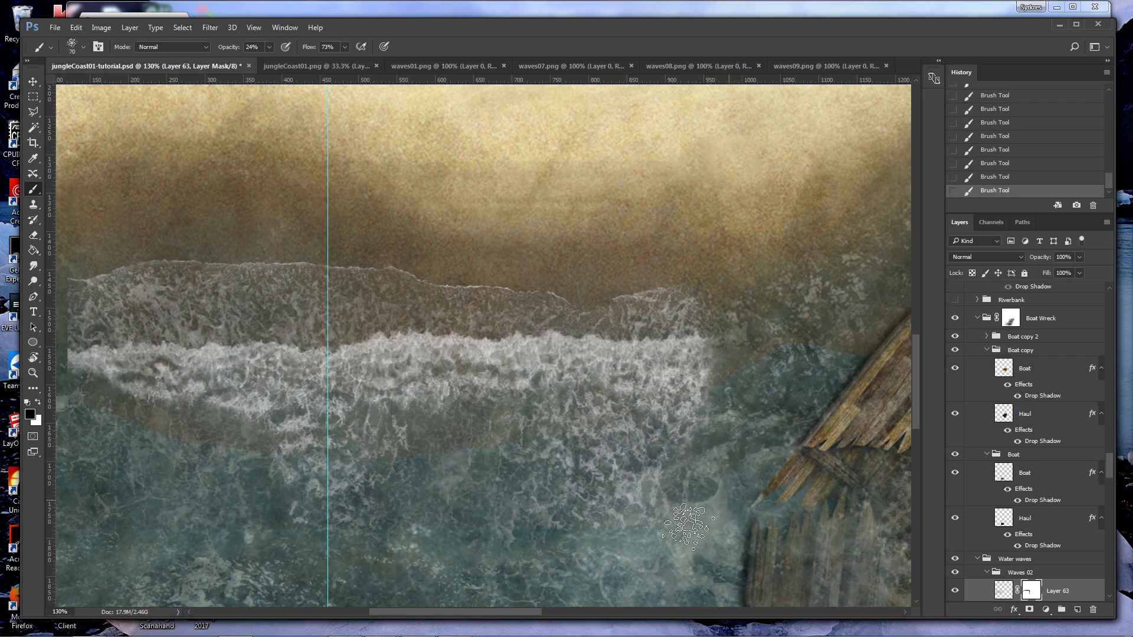
pyautogui.moveTo(702, 527)
pyautogui.mouseDown()
pyautogui.moveTo(676, 506)
pyautogui.moveTo(691, 504)
pyautogui.mouseUp()
pyautogui.click(956, 592)
pyautogui.click(956, 592)
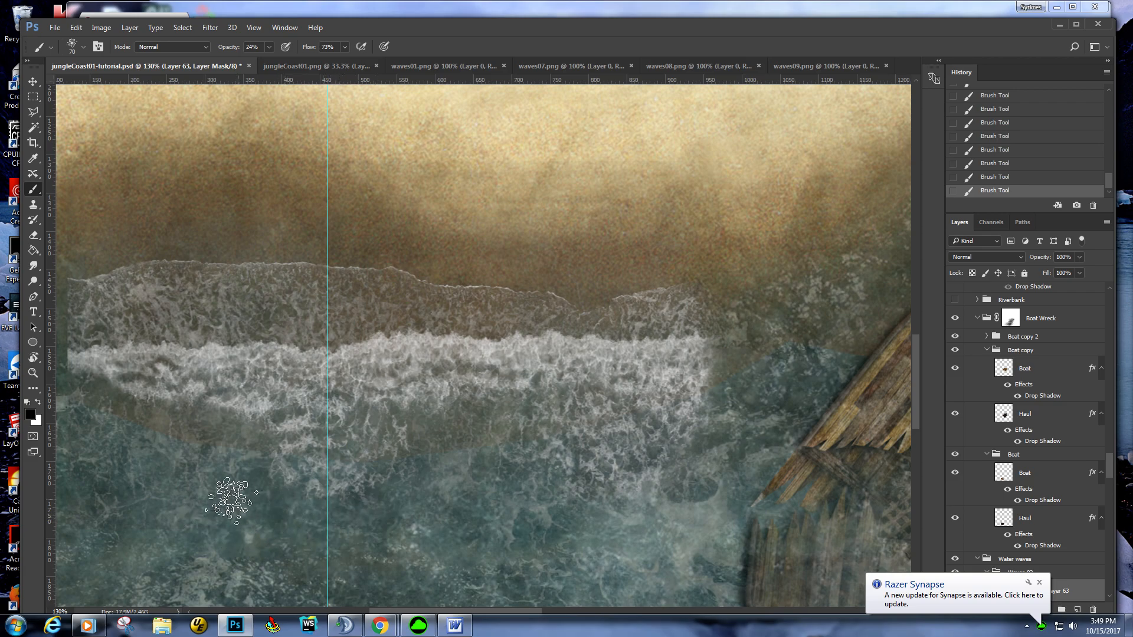
pyautogui.press('[')
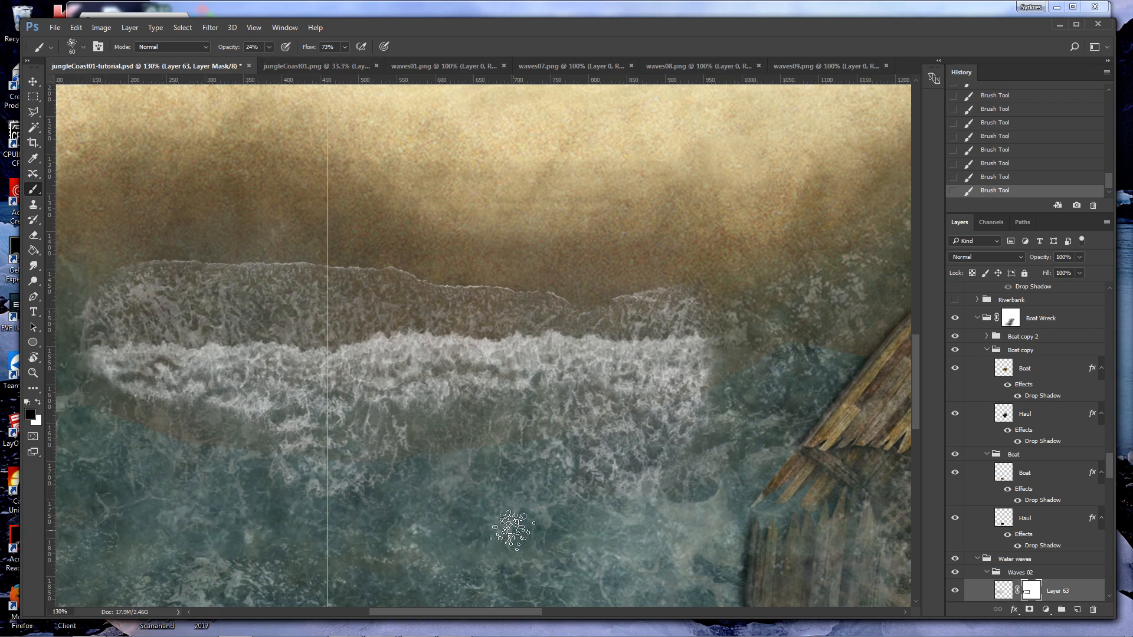
pyautogui.hotkey('ctrl', '0')
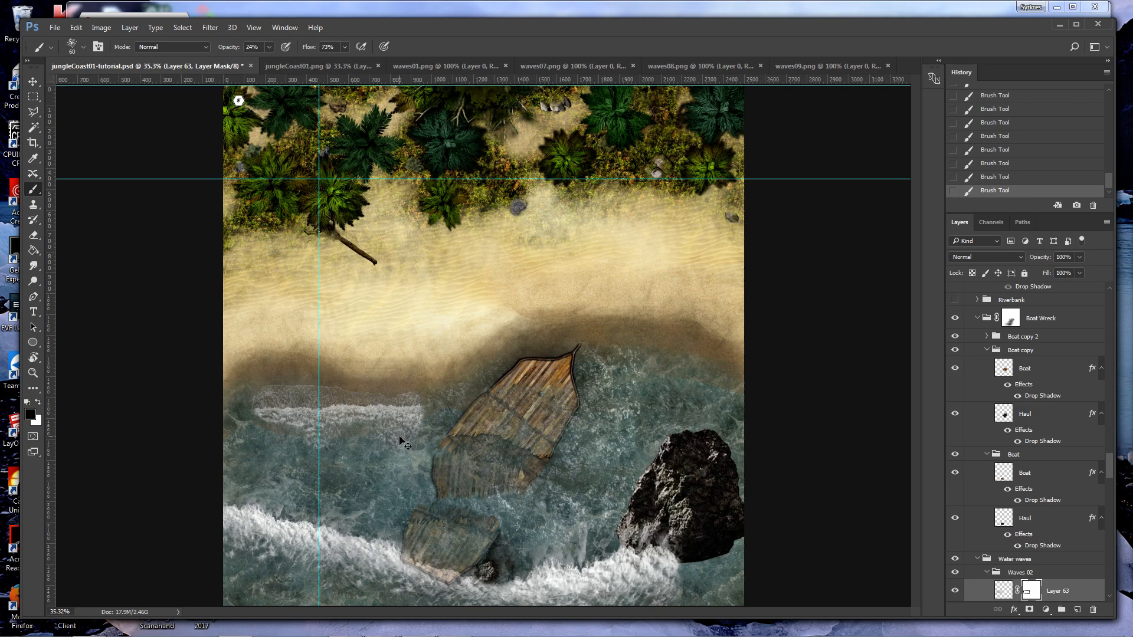
# Move the masked wave to the map's west edge and place a duplicate of it to the east, reaching the boat wreck.
pyautogui.press('v')
pyautogui.moveTo(393, 421); pyautogui.dragTo(377, 431)
pyautogui.moveTo(349, 436); pyautogui.dragTo(348, 435)
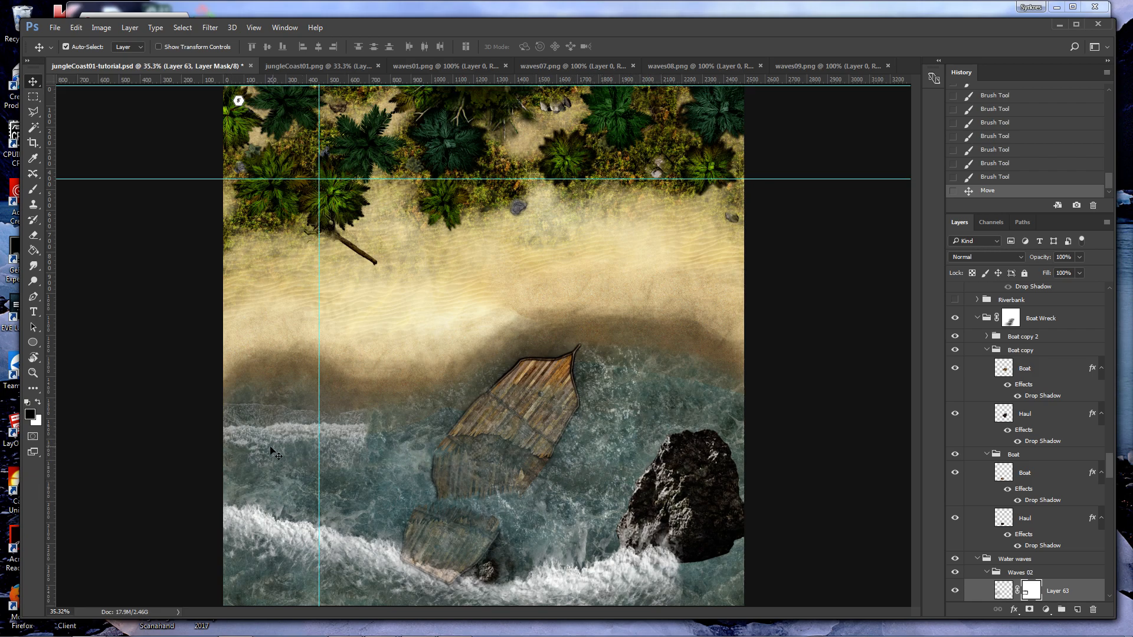
pyautogui.hotkey('ctrl', 'alt', 'j')
pyautogui.press('Return')
pyautogui.moveTo(307, 446); pyautogui.dragTo(455, 440)
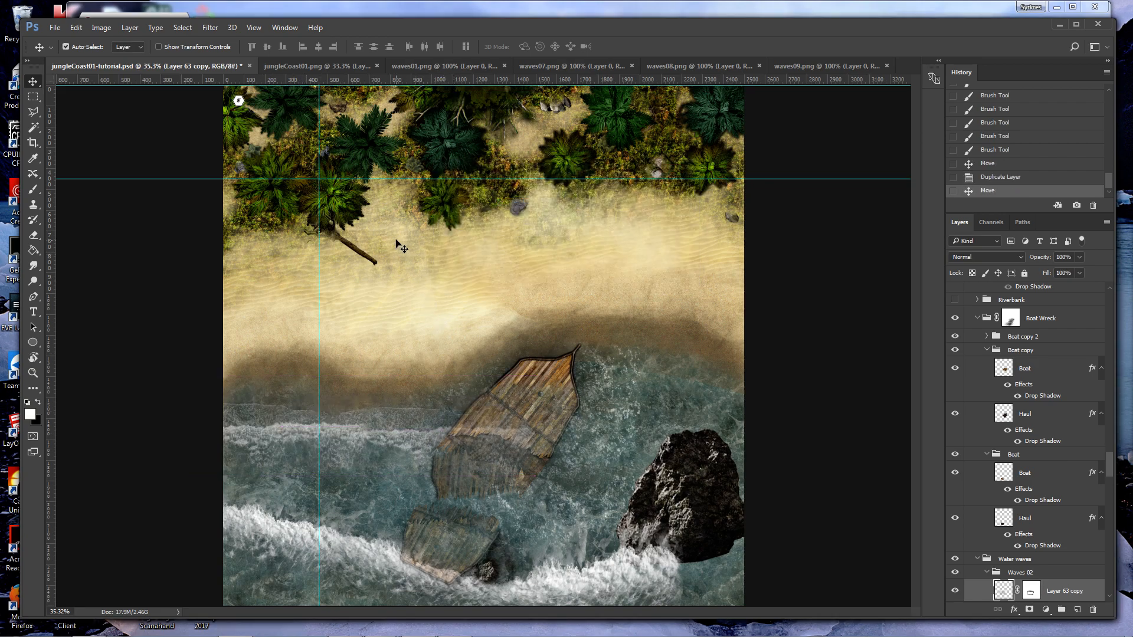
# Flip Layer 63 copy horizontally and shift and widen it eastward so the foam continues across the wreck.
pyautogui.click(83, 28)
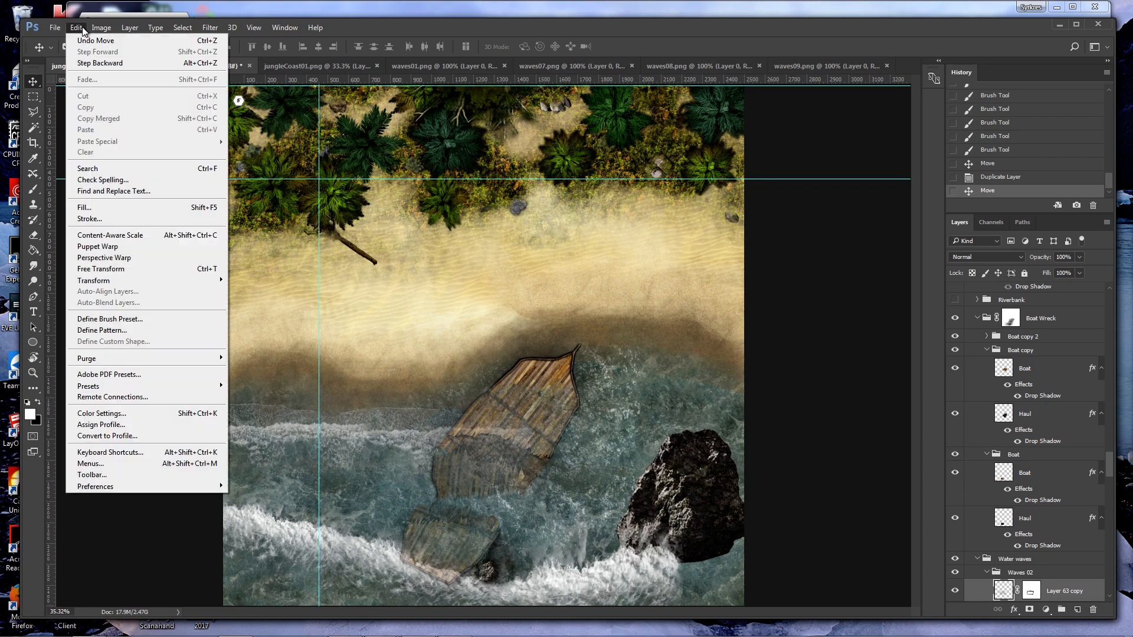
pyautogui.moveTo(224, 281)
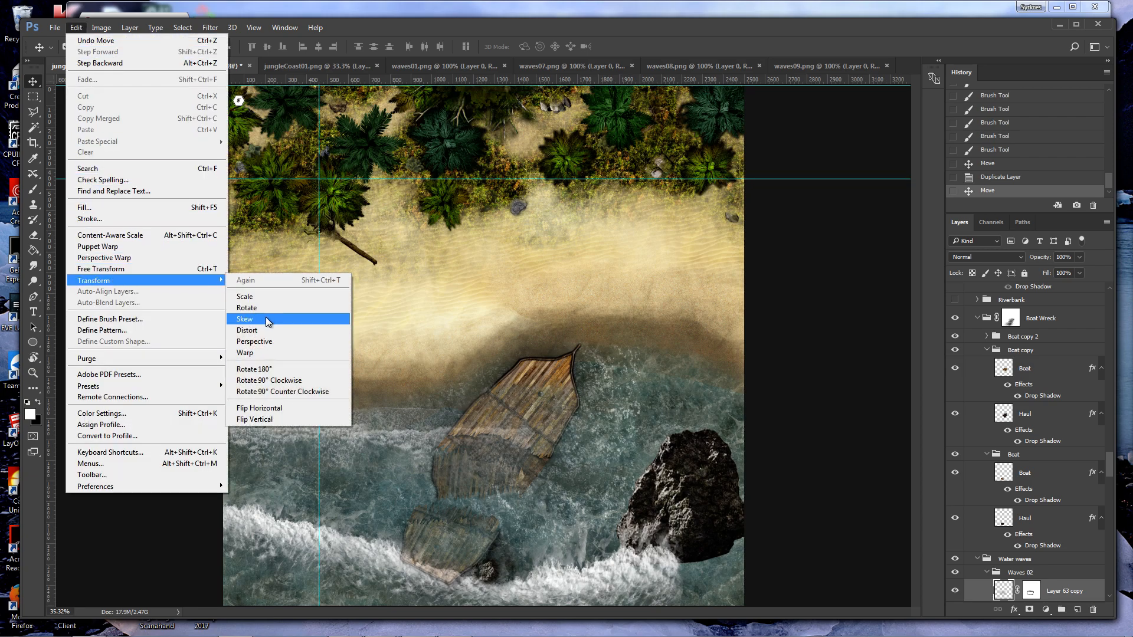
pyautogui.click(259, 408)
pyautogui.moveTo(425, 435); pyautogui.dragTo(478, 435)
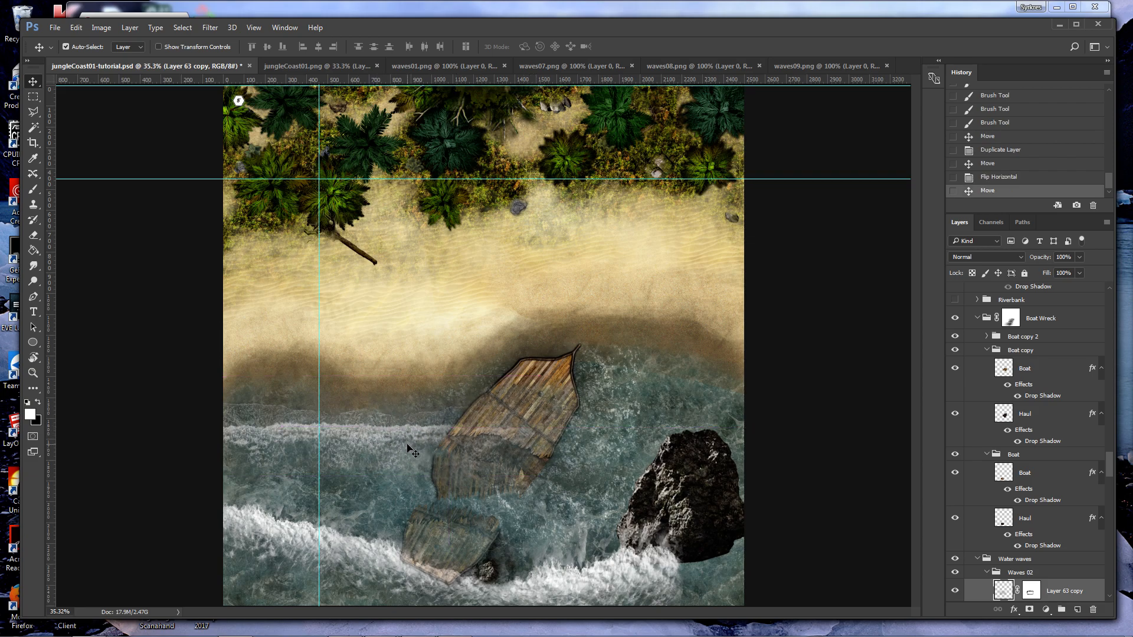
pyautogui.hotkey('ctrl', 't')
pyautogui.moveTo(538, 429); pyautogui.dragTo(562, 432)
pyautogui.press('Return')
# Duplicate the wave again and fit the narrowed copy between the boat wreck and the large rock, level with the foam line.
pyautogui.hotkey('ctrl', 'alt', 'j')
pyautogui.press('Return')
pyautogui.moveTo(305, 439); pyautogui.dragTo(610, 450)
pyautogui.hotkey('ctrl', 't')
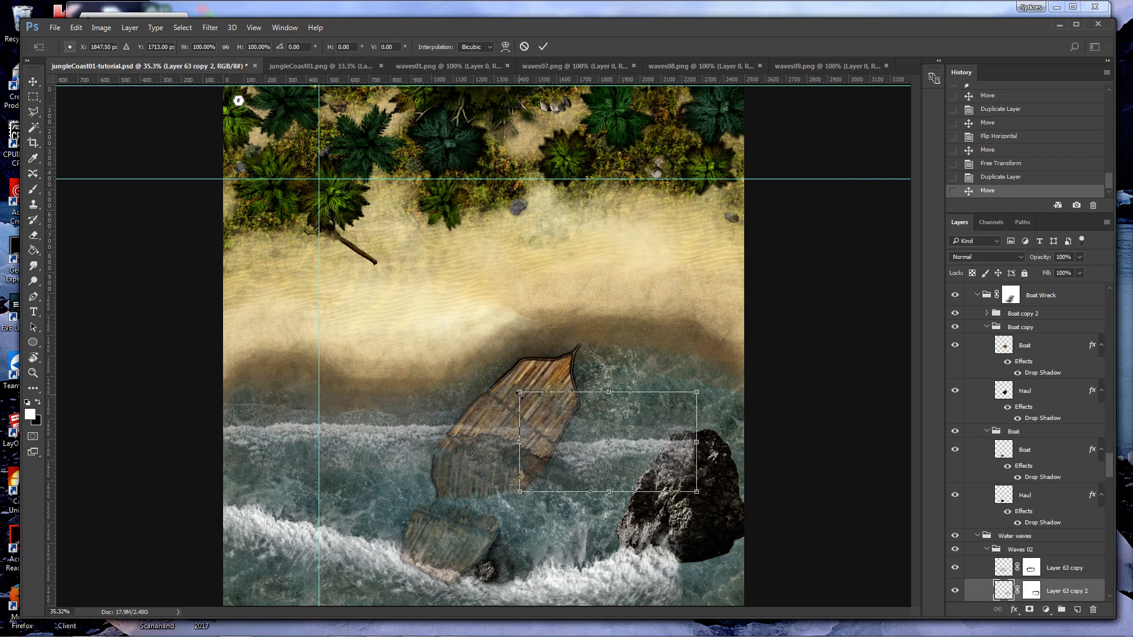
pyautogui.moveTo(543, 442)
pyautogui.mouseDown()
pyautogui.moveTo(564, 442)
pyautogui.moveTo(551, 442)
pyautogui.mouseUp()
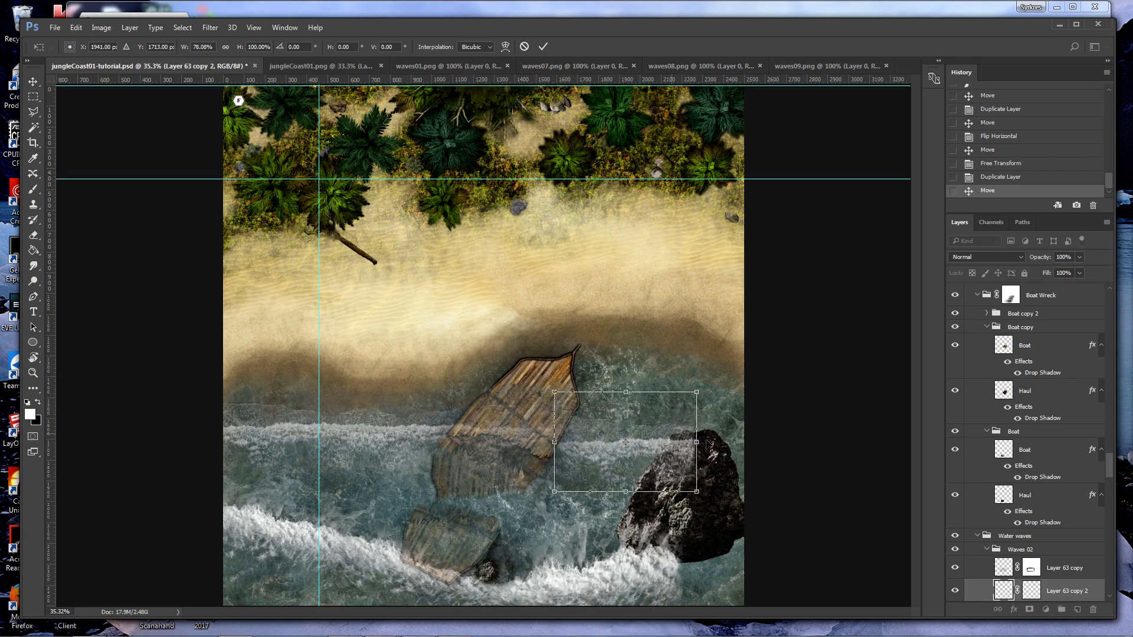
pyautogui.moveTo(694, 442); pyautogui.dragTo(660, 432)
pyautogui.press('Return')
pyautogui.hotkey('ctrl', 't')
pyautogui.press('Return')
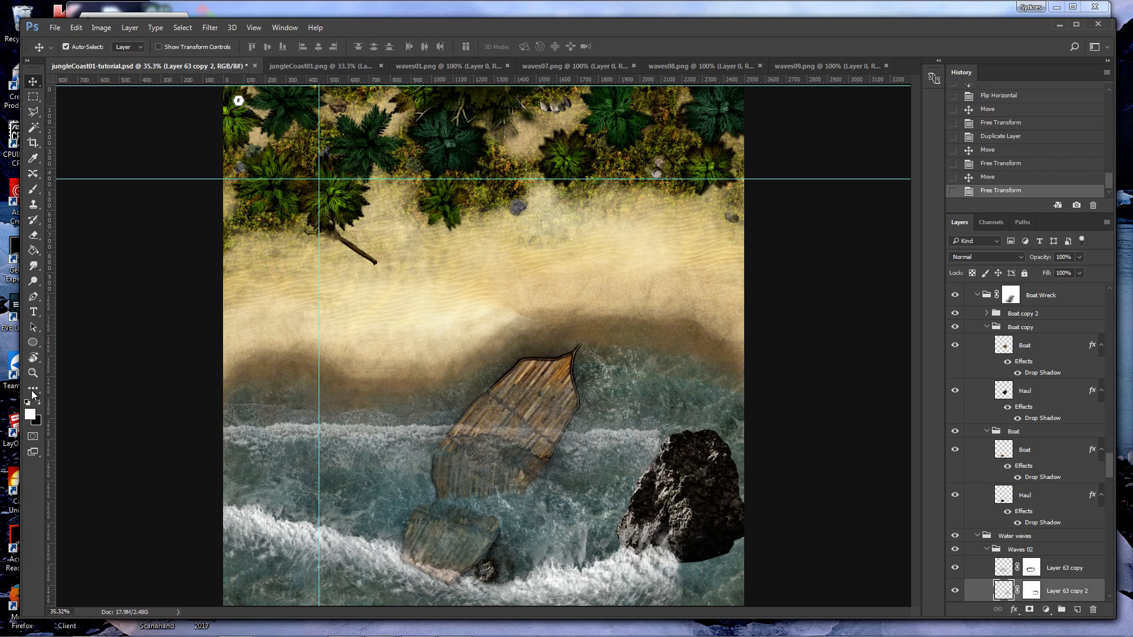
# Warp Layer 63 copy 2 so its east end curves south toward the large rock and its west end dips slightly at the wreck.
pyautogui.doubleClick(34, 373)
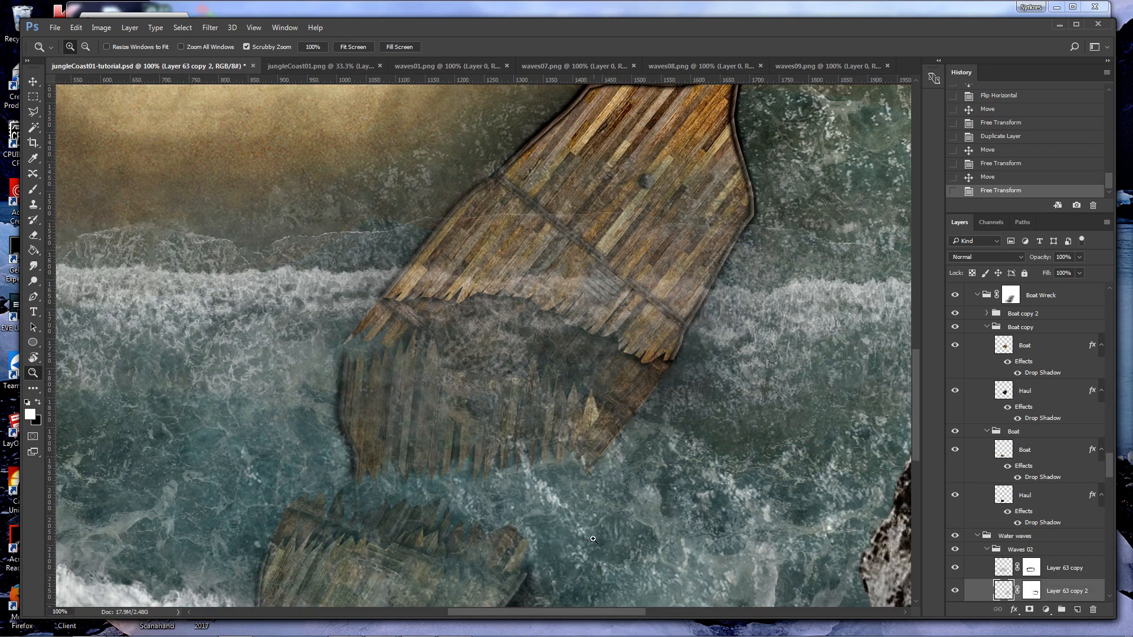
pyautogui.moveTo(535, 612); pyautogui.dragTo(603, 612)
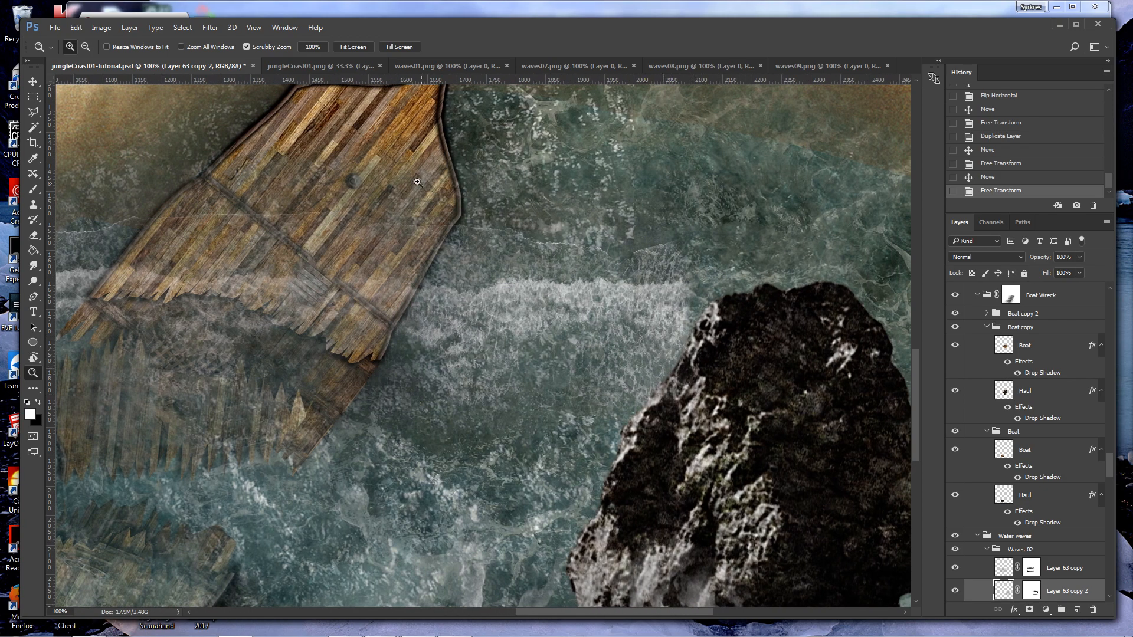
pyautogui.click(76, 27)
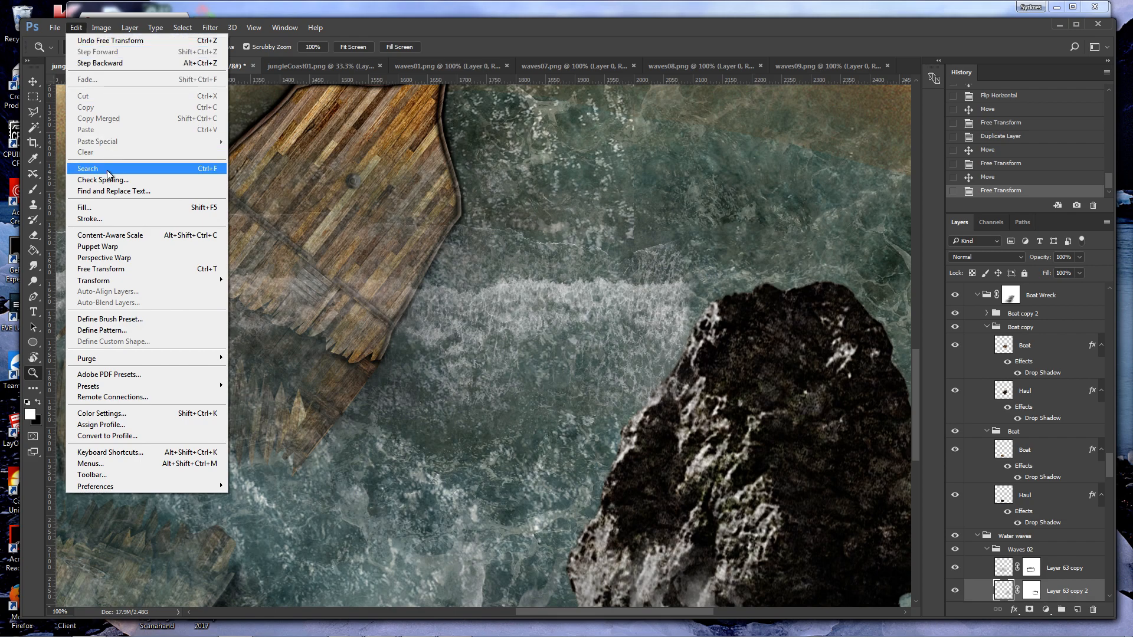
pyautogui.moveTo(131, 280)
pyautogui.click(262, 353)
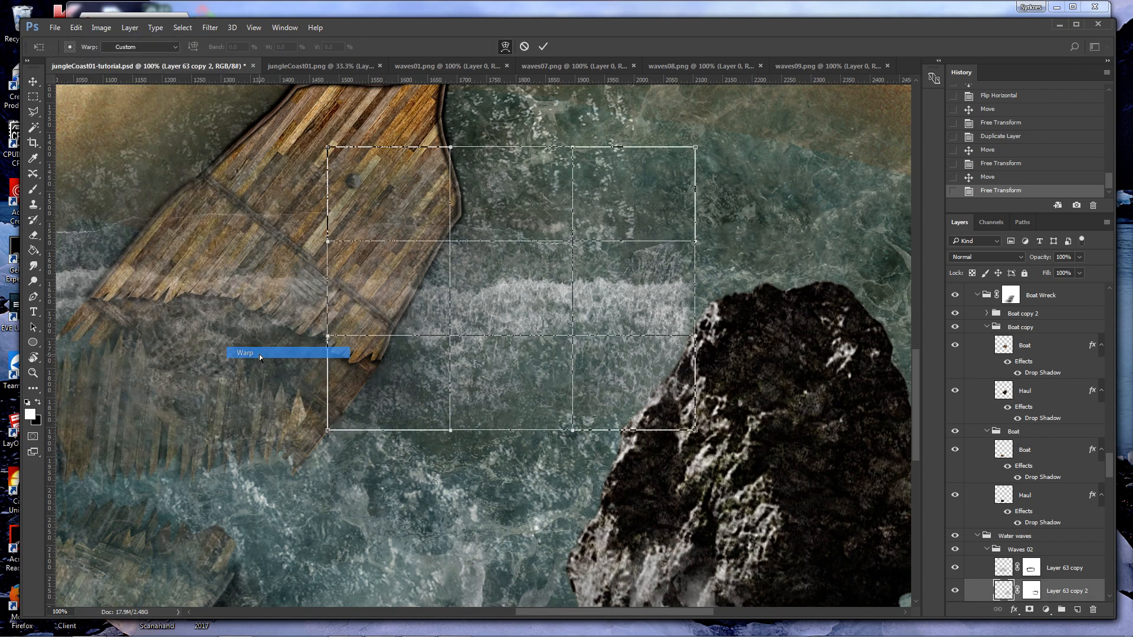
pyautogui.moveTo(694, 354); pyautogui.dragTo(660, 531)
pyautogui.moveTo(690, 374); pyautogui.dragTo(738, 407)
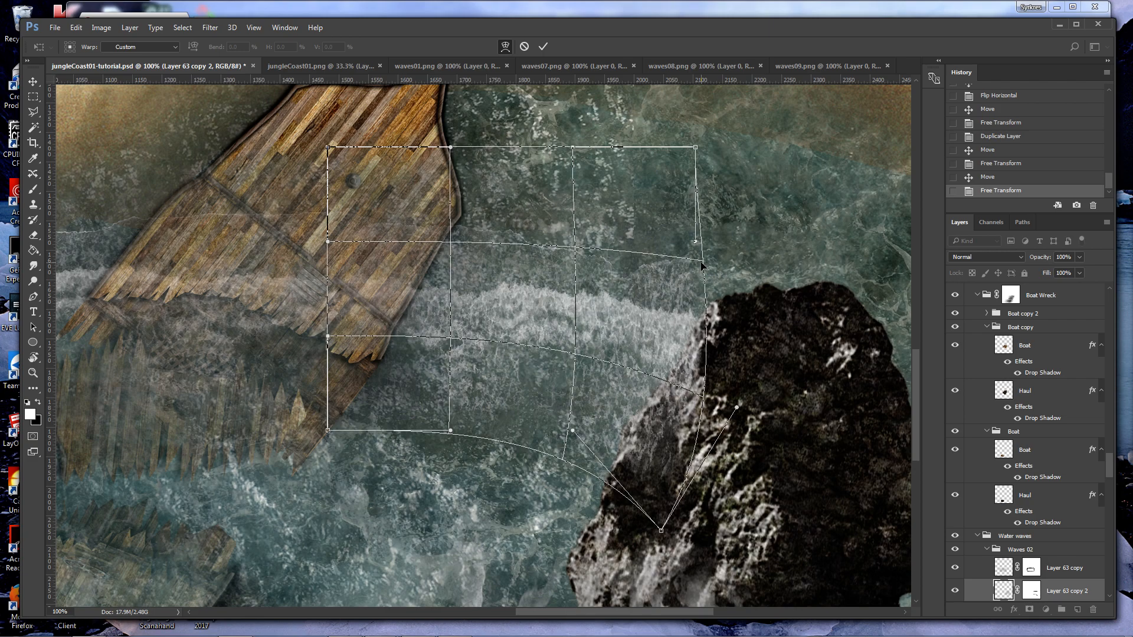
pyautogui.moveTo(711, 262); pyautogui.dragTo(714, 304)
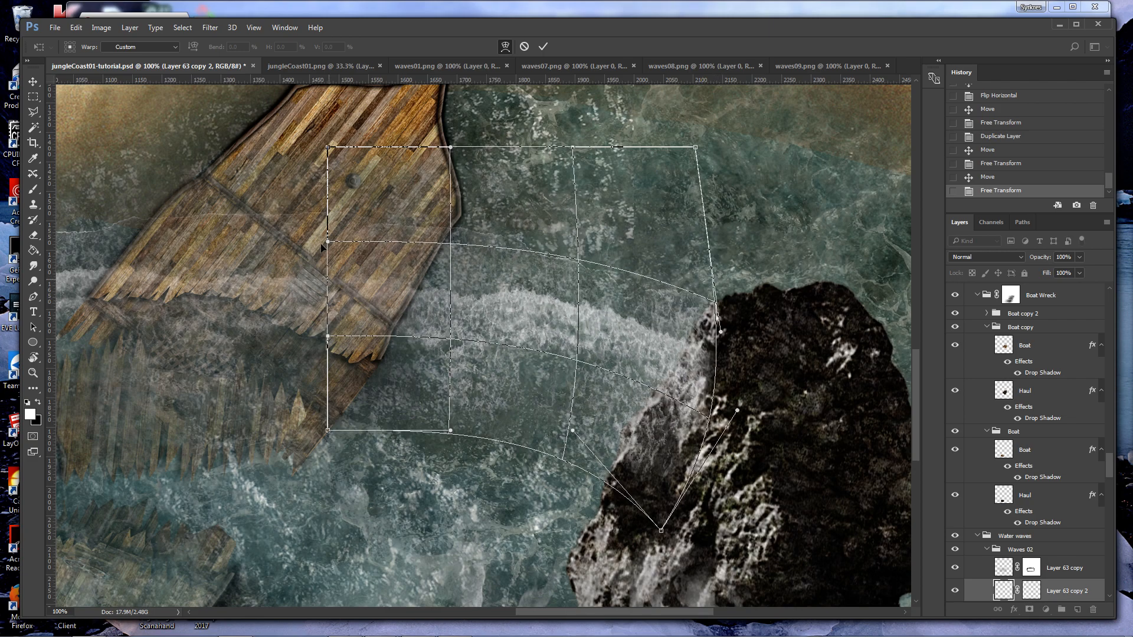
pyautogui.moveTo(343, 268); pyautogui.dragTo(342, 288)
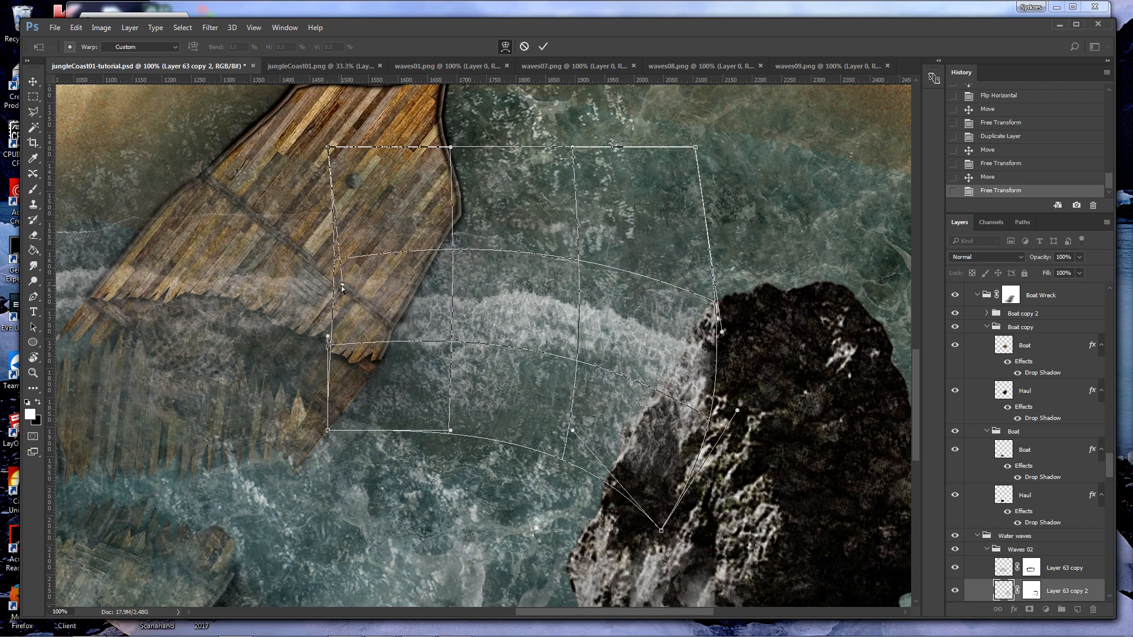
pyautogui.moveTo(330, 341); pyautogui.dragTo(341, 376)
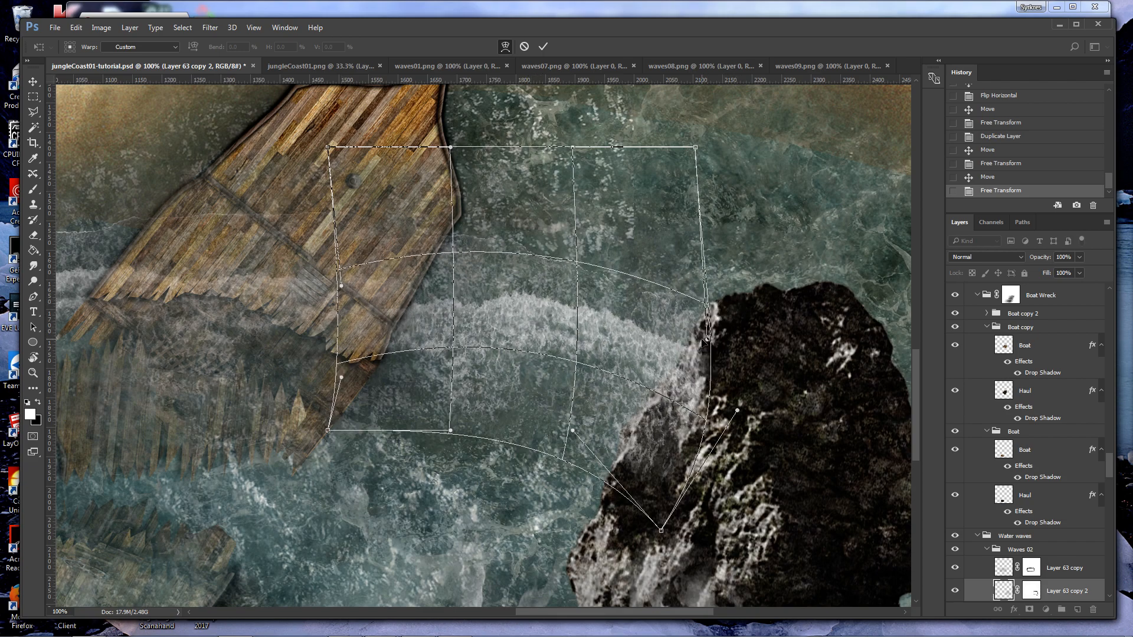
pyautogui.press('Return')
# Warp Layer 63 copy so its foam bends south across the wreck and lines up with the wave east of the hull.
pyautogui.press('z')
pyautogui.moveTo(679, 614); pyautogui.dragTo(603, 611)
pyautogui.click(620, 294)
pyautogui.moveTo(631, 292); pyautogui.dragTo(581, 293)
pyautogui.press('v')
pyautogui.click(643, 293)
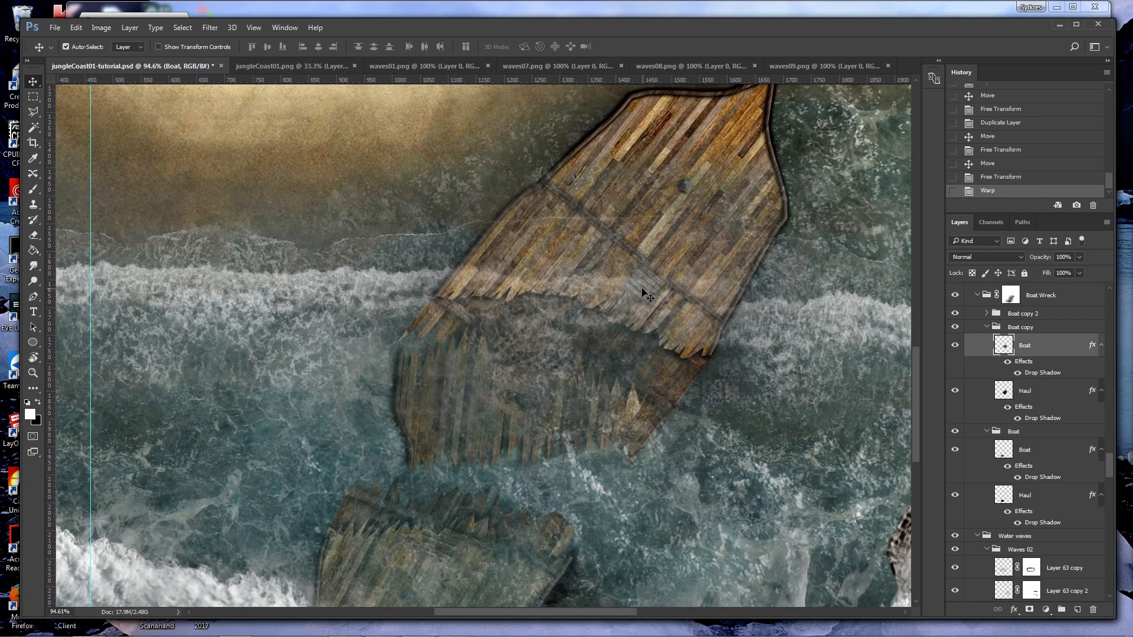
pyautogui.click(416, 286)
pyautogui.click(77, 28)
pyautogui.moveTo(122, 281)
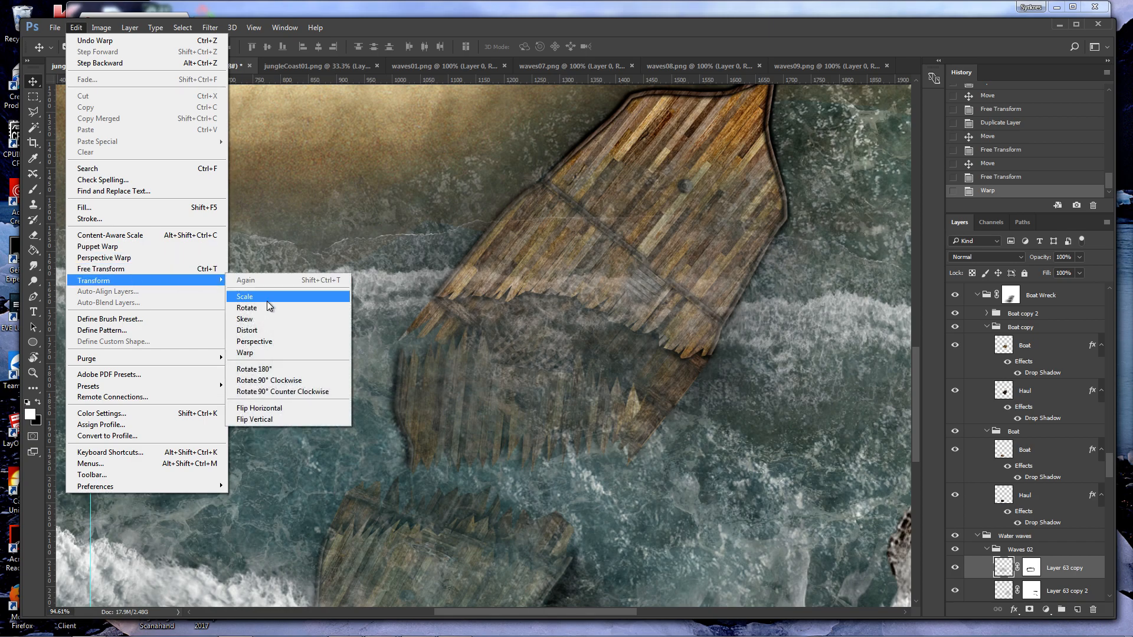
pyautogui.click(259, 352)
pyautogui.moveTo(747, 324); pyautogui.dragTo(784, 394)
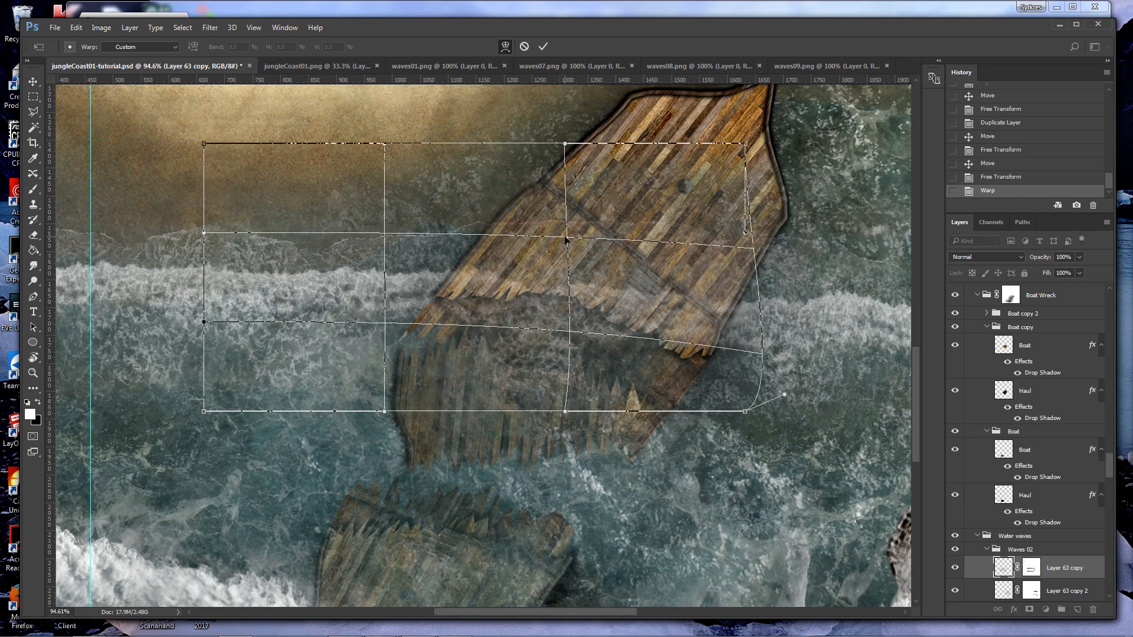
pyautogui.moveTo(565, 264); pyautogui.dragTo(566, 291)
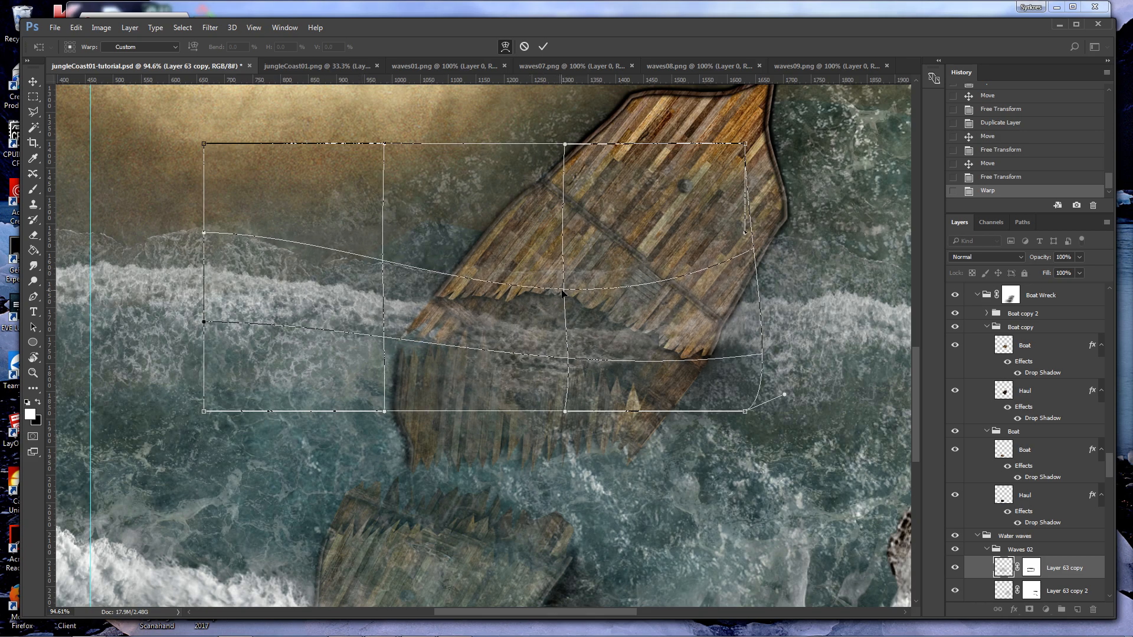
pyautogui.press('Return')
pyautogui.moveTo(610, 615); pyautogui.dragTo(513, 615)
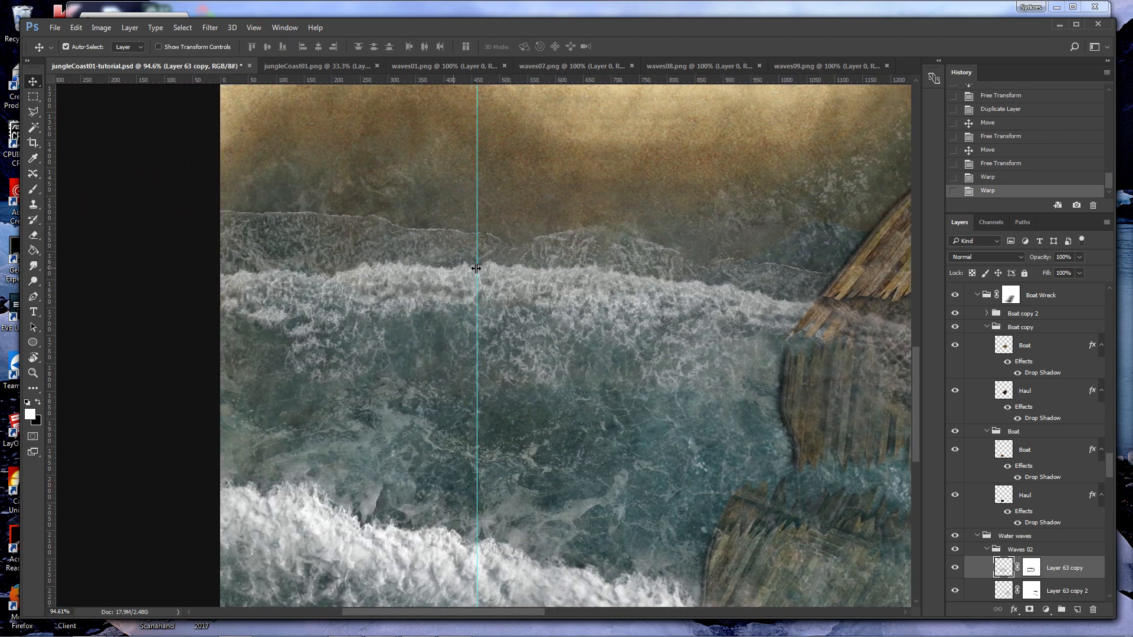
# Duplicate Layer 63, place the copy against the large rock at the map's east edge, and warp its west end south.
pyautogui.scroll(-3, 500, 285)
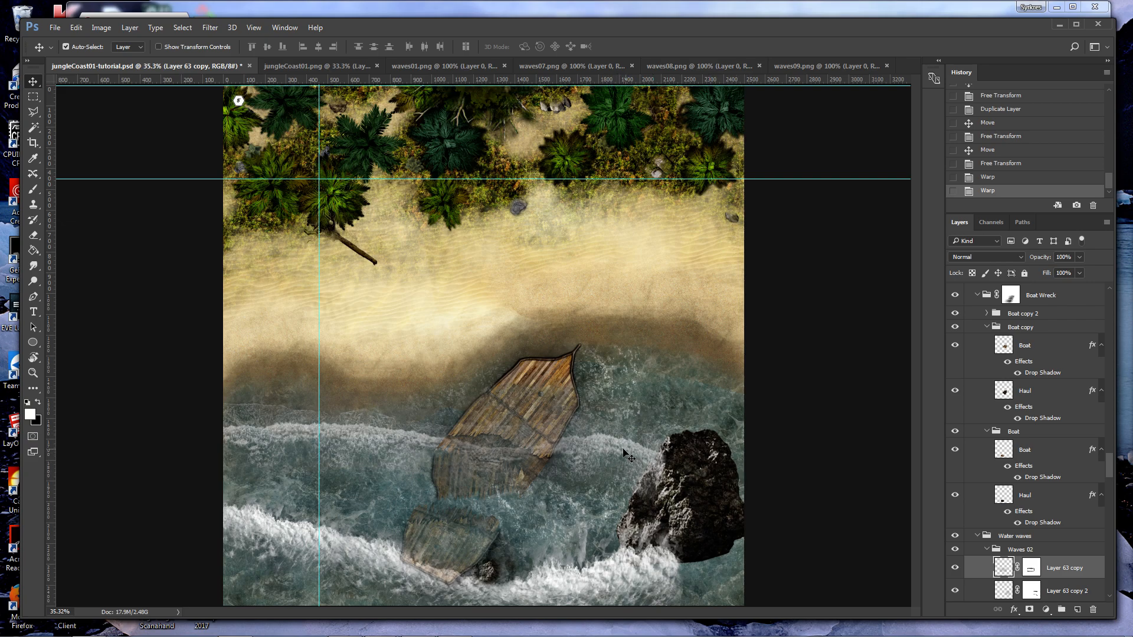
pyautogui.click(252, 432)
pyautogui.moveTo(261, 442); pyautogui.dragTo(762, 472)
pyautogui.click(77, 27)
pyautogui.moveTo(215, 281)
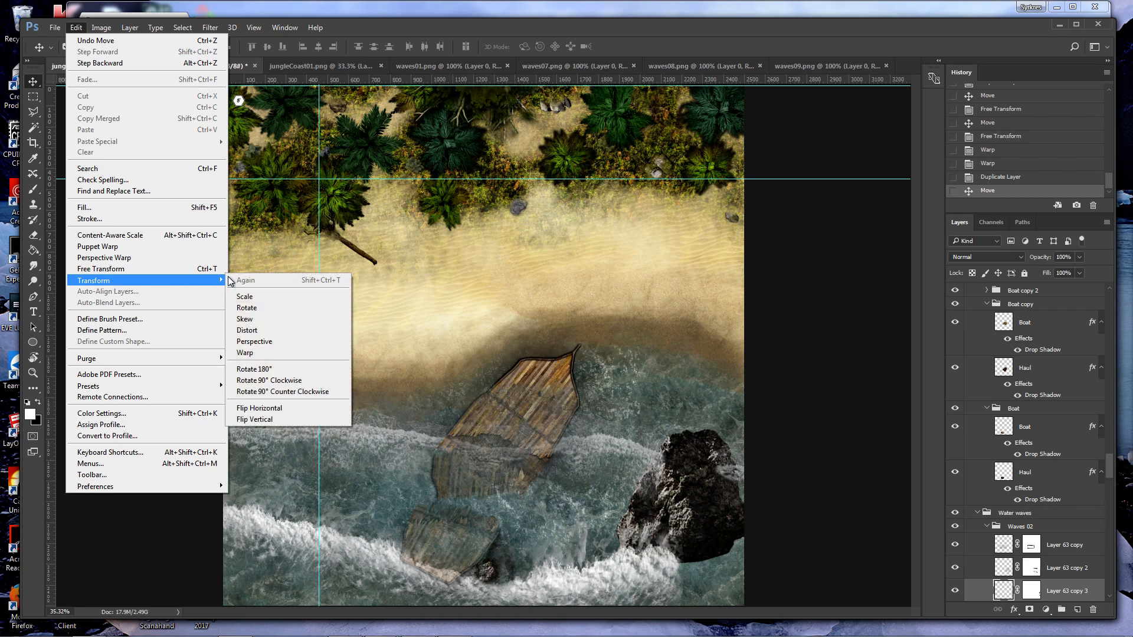
pyautogui.click(245, 352)
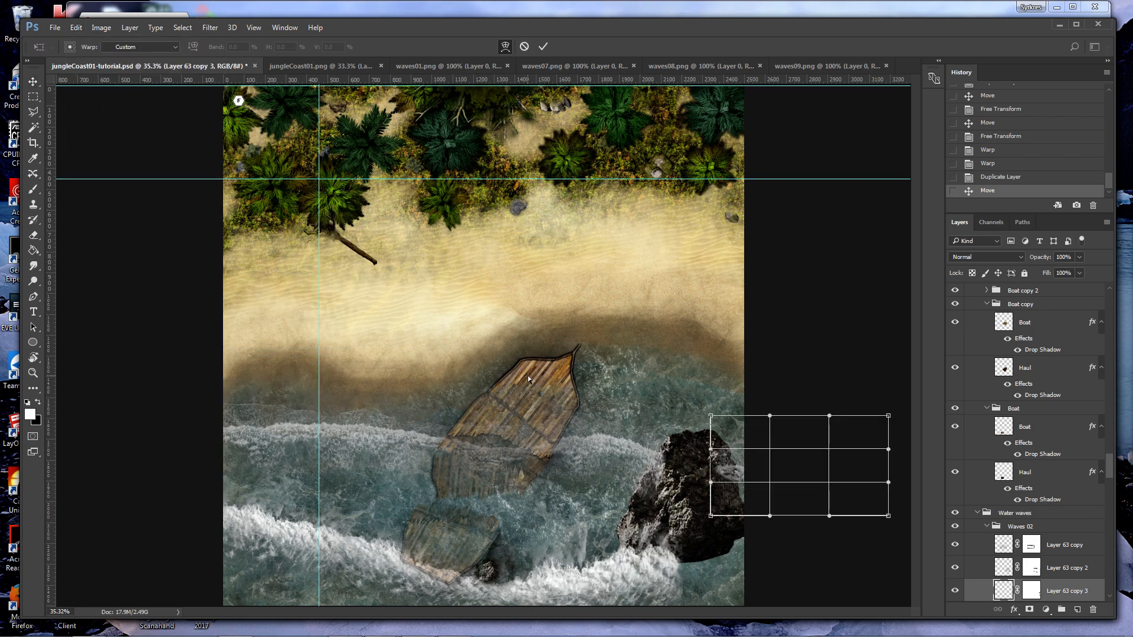
pyautogui.moveTo(711, 449); pyautogui.dragTo(733, 518)
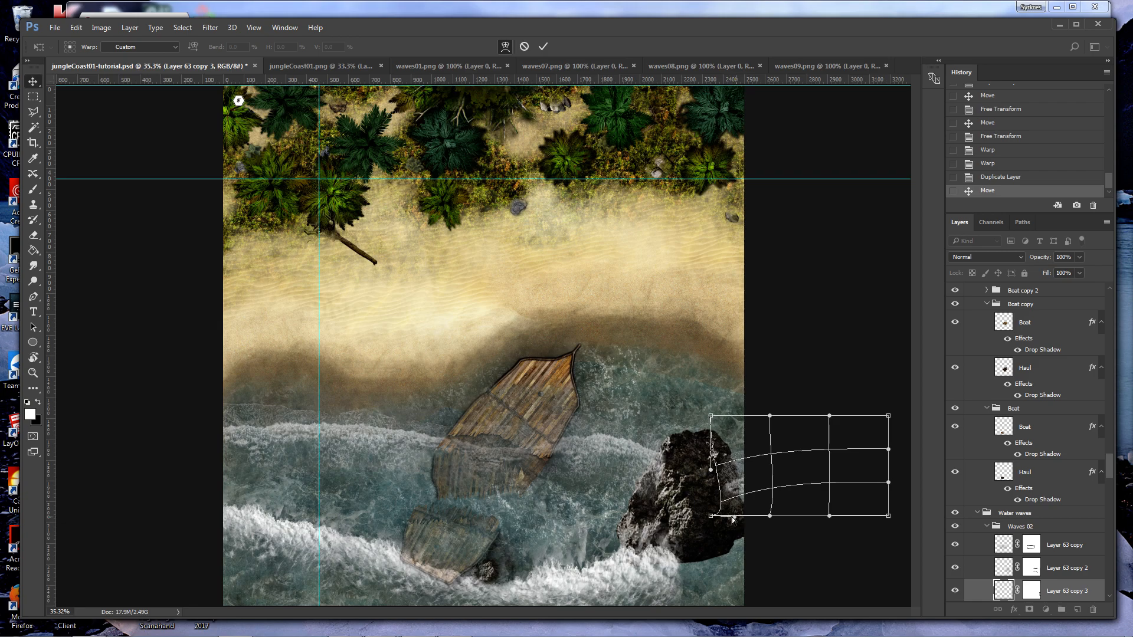
pyautogui.press('Return')
# Add a mask to Layer 9 copy and blend the large rock's outer edges into the water with black at 40% brush opacity.
pyautogui.click(693, 524)
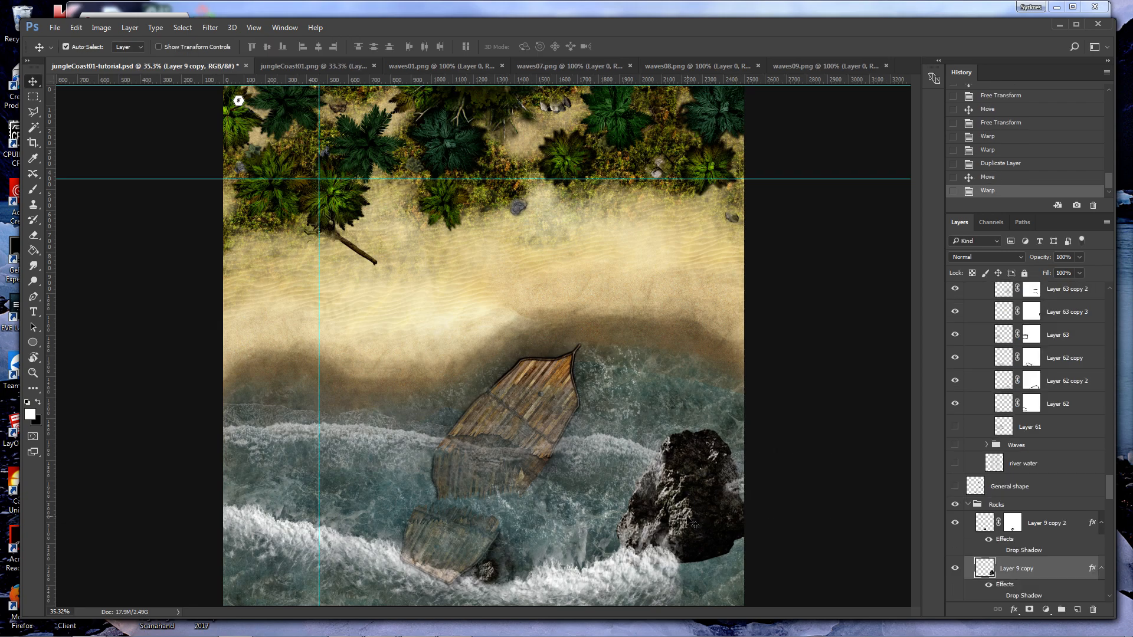
pyautogui.click(1028, 609)
pyautogui.press('z')
pyautogui.moveTo(694, 502); pyautogui.dragTo(801, 501)
pyautogui.moveTo(787, 588); pyautogui.dragTo(779, 459)
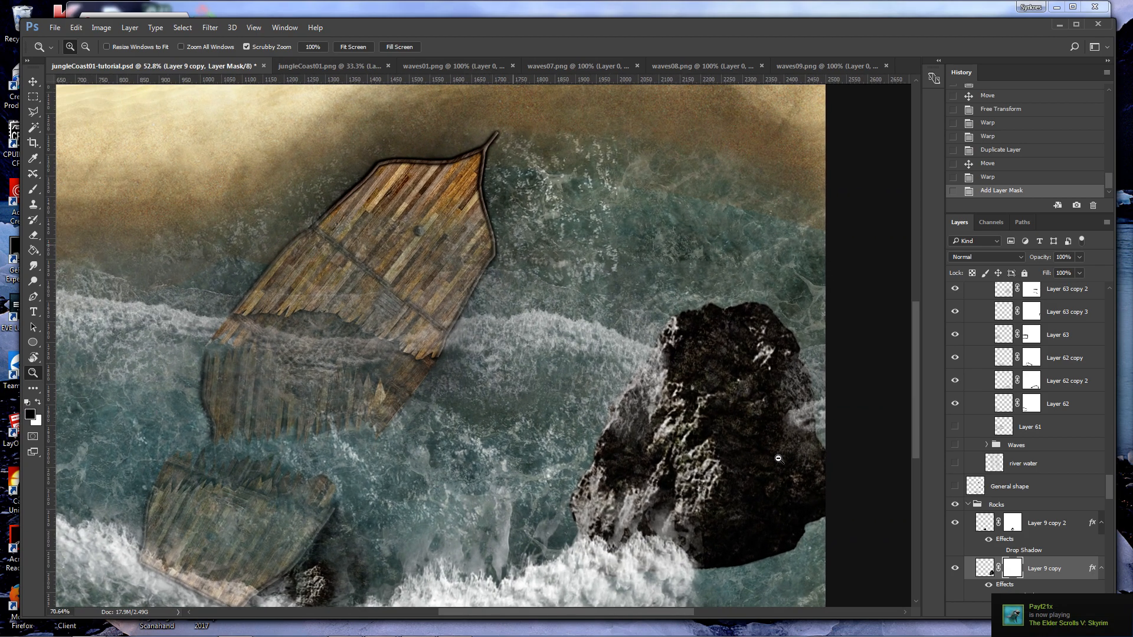
pyautogui.moveTo(660, 614); pyautogui.dragTo(689, 613)
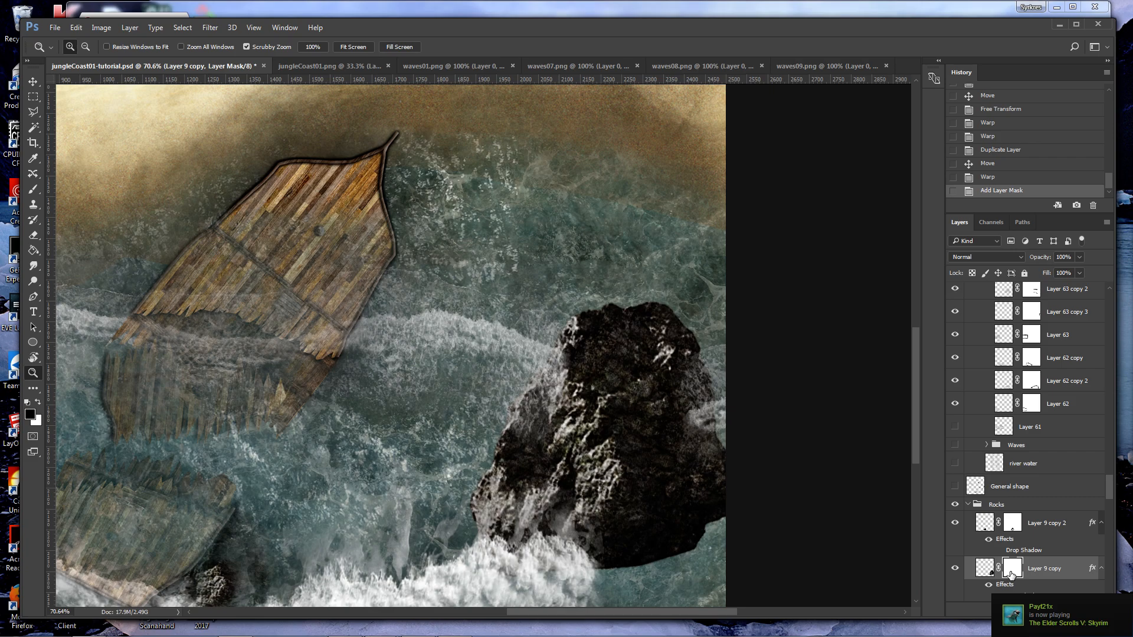
pyautogui.press('b')
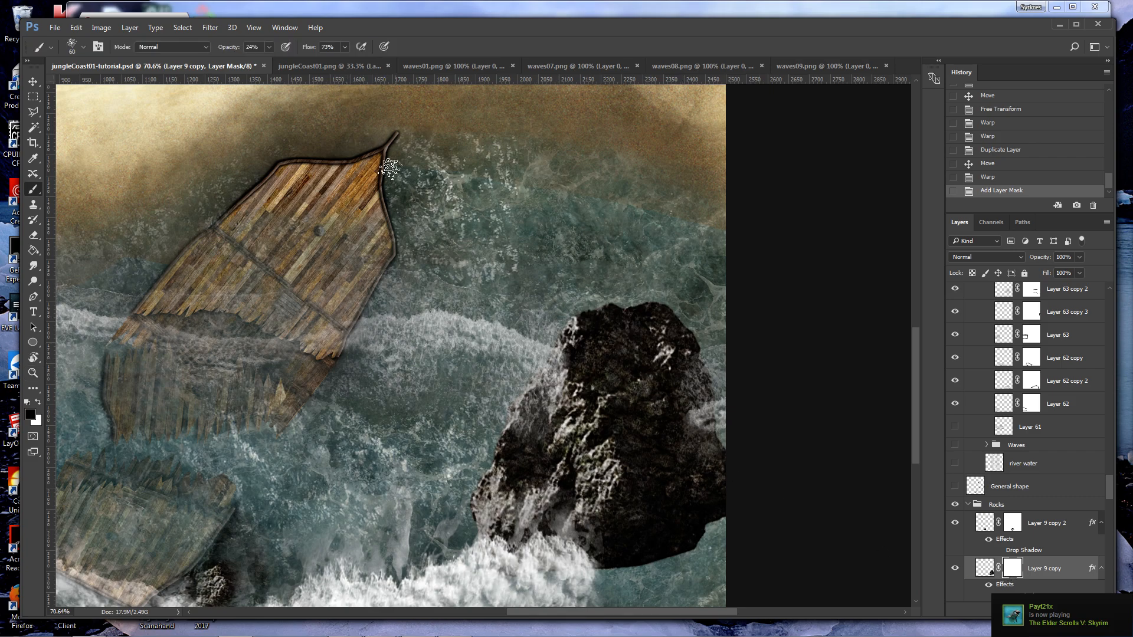
pyautogui.press('4')
pyautogui.moveTo(563, 304)
pyautogui.mouseDown()
pyautogui.moveTo(548, 348)
pyautogui.moveTo(580, 300)
pyautogui.moveTo(595, 311)
pyautogui.moveTo(620, 300)
pyautogui.moveTo(687, 312)
pyautogui.moveTo(703, 342)
pyautogui.moveTo(668, 305)
pyautogui.moveTo(690, 331)
pyautogui.moveTo(717, 405)
pyautogui.moveTo(727, 516)
pyautogui.moveTo(655, 566)
pyautogui.moveTo(659, 559)
pyautogui.moveTo(604, 568)
pyautogui.moveTo(606, 579)
pyautogui.moveTo(644, 571)
pyautogui.moveTo(690, 534)
pyautogui.moveTo(681, 555)
pyautogui.moveTo(506, 571)
pyautogui.mouseUp()
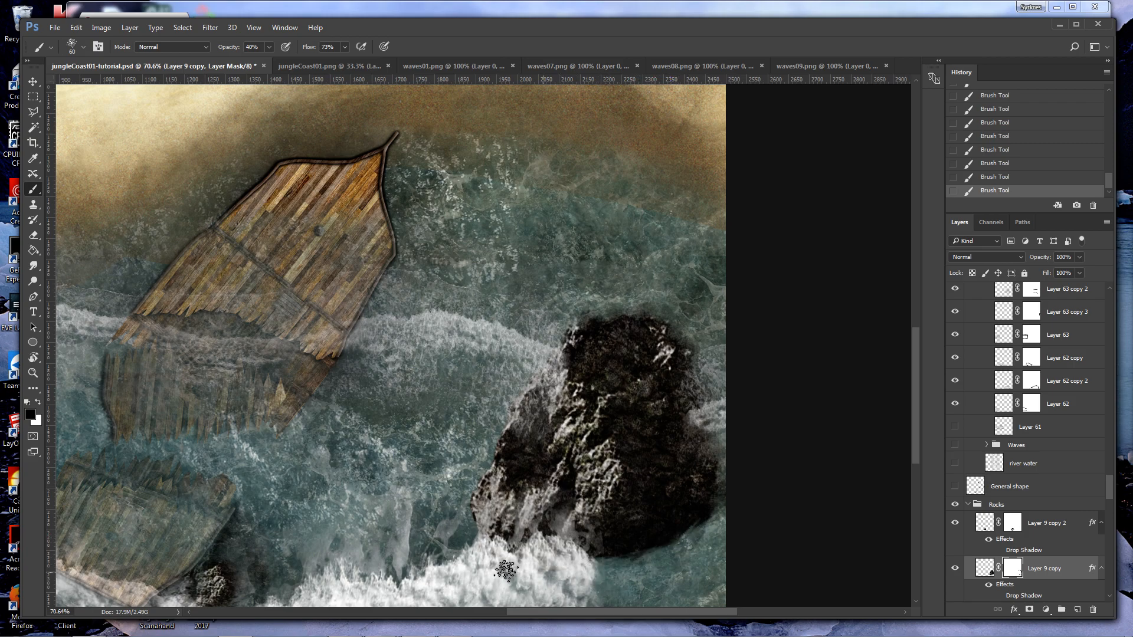
pyautogui.moveTo(469, 510)
pyautogui.mouseDown()
pyautogui.moveTo(498, 451)
pyautogui.moveTo(486, 450)
pyautogui.moveTo(518, 420)
pyautogui.moveTo(496, 429)
pyautogui.moveTo(568, 329)
pyautogui.mouseUp()
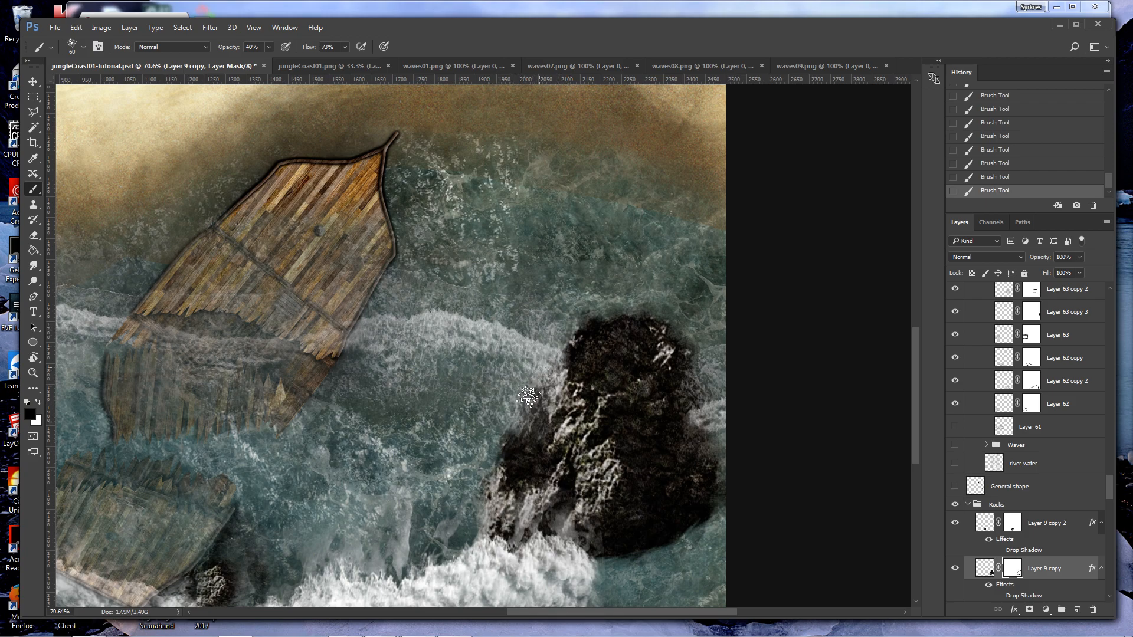
# Soften the large rock's edges further on its mask with the brush at 17% opacity and 39% flow.
pyautogui.click(345, 48)
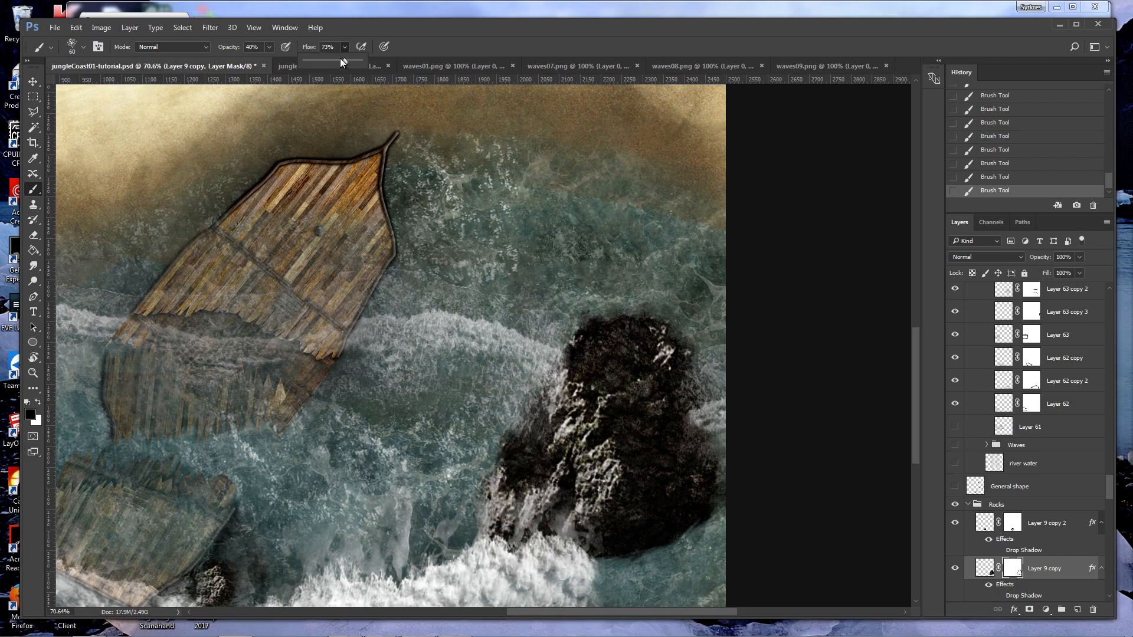
pyautogui.click(269, 47)
pyautogui.click(256, 61)
pyautogui.moveTo(554, 367)
pyautogui.mouseDown()
pyautogui.moveTo(528, 370)
pyautogui.moveTo(516, 398)
pyautogui.moveTo(525, 427)
pyautogui.moveTo(501, 465)
pyautogui.moveTo(523, 460)
pyautogui.moveTo(485, 503)
pyautogui.moveTo(477, 492)
pyautogui.moveTo(509, 485)
pyautogui.moveTo(506, 530)
pyautogui.moveTo(499, 507)
pyautogui.moveTo(540, 511)
pyautogui.moveTo(531, 505)
pyautogui.moveTo(499, 534)
pyautogui.moveTo(488, 501)
pyautogui.moveTo(497, 459)
pyautogui.moveTo(485, 463)
pyautogui.moveTo(523, 435)
pyautogui.moveTo(501, 538)
pyautogui.moveTo(597, 559)
pyautogui.moveTo(568, 575)
pyautogui.moveTo(649, 531)
pyautogui.moveTo(632, 553)
pyautogui.moveTo(662, 544)
pyautogui.moveTo(606, 524)
pyautogui.moveTo(598, 539)
pyautogui.moveTo(652, 543)
pyautogui.moveTo(664, 556)
pyautogui.moveTo(678, 529)
pyautogui.moveTo(653, 544)
pyautogui.moveTo(670, 558)
pyautogui.moveTo(703, 477)
pyautogui.moveTo(725, 472)
pyautogui.moveTo(719, 527)
pyautogui.moveTo(691, 536)
pyautogui.moveTo(704, 529)
pyautogui.moveTo(726, 463)
pyautogui.moveTo(748, 482)
pyautogui.moveTo(716, 494)
pyautogui.moveTo(718, 467)
pyautogui.moveTo(715, 529)
pyautogui.moveTo(696, 546)
pyautogui.moveTo(629, 556)
pyautogui.moveTo(695, 547)
pyautogui.moveTo(711, 535)
pyautogui.moveTo(680, 532)
pyautogui.moveTo(695, 524)
pyautogui.moveTo(660, 556)
pyautogui.moveTo(626, 554)
pyautogui.moveTo(726, 529)
pyautogui.moveTo(708, 493)
pyautogui.moveTo(682, 502)
pyautogui.mouseUp()
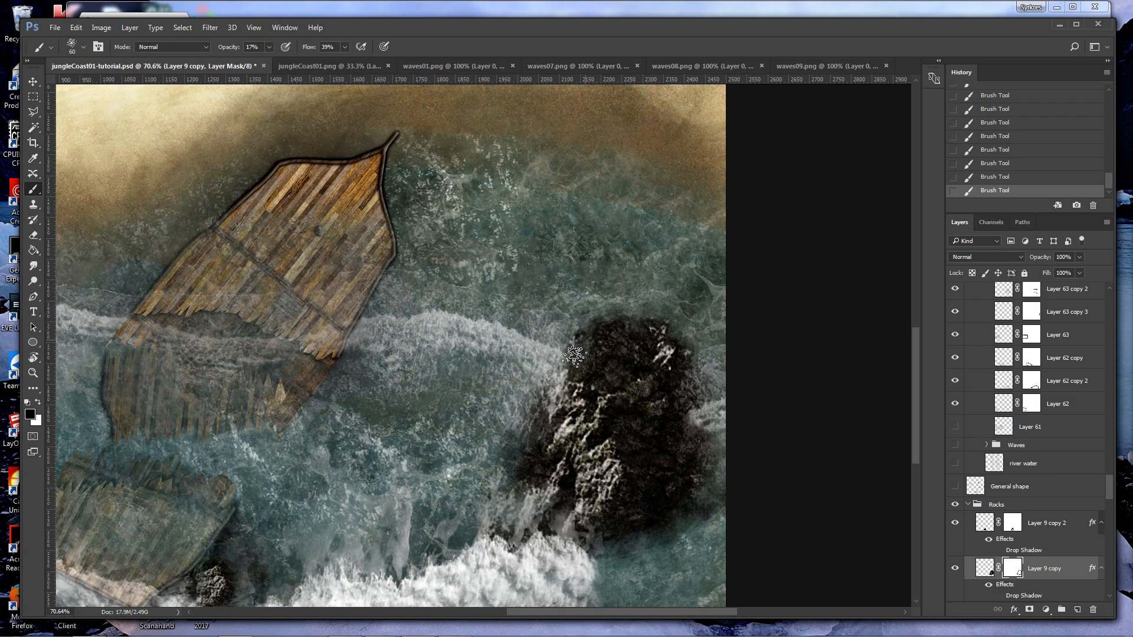
# Fade the large rock's north and east parts on the mask using a larger brush of size 125.
pyautogui.press(']')
pyautogui.press(']')
pyautogui.press(']')
pyautogui.press(']')
pyautogui.press(']')
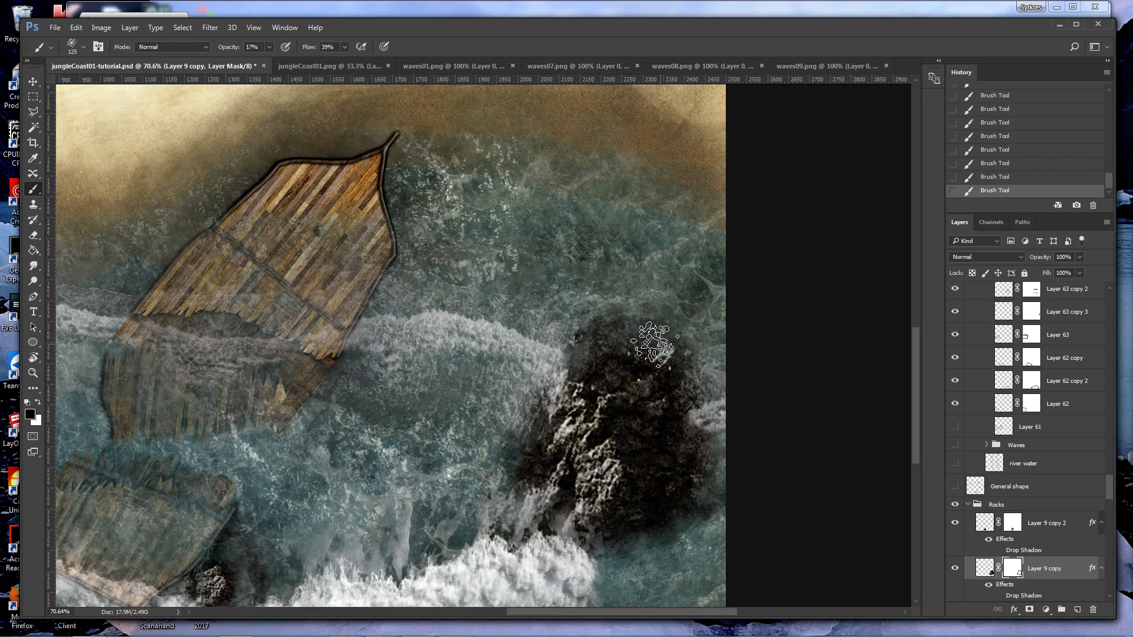
pyautogui.moveTo(655, 364)
pyautogui.mouseDown()
pyautogui.moveTo(697, 463)
pyautogui.moveTo(683, 507)
pyautogui.moveTo(665, 517)
pyautogui.mouseUp()
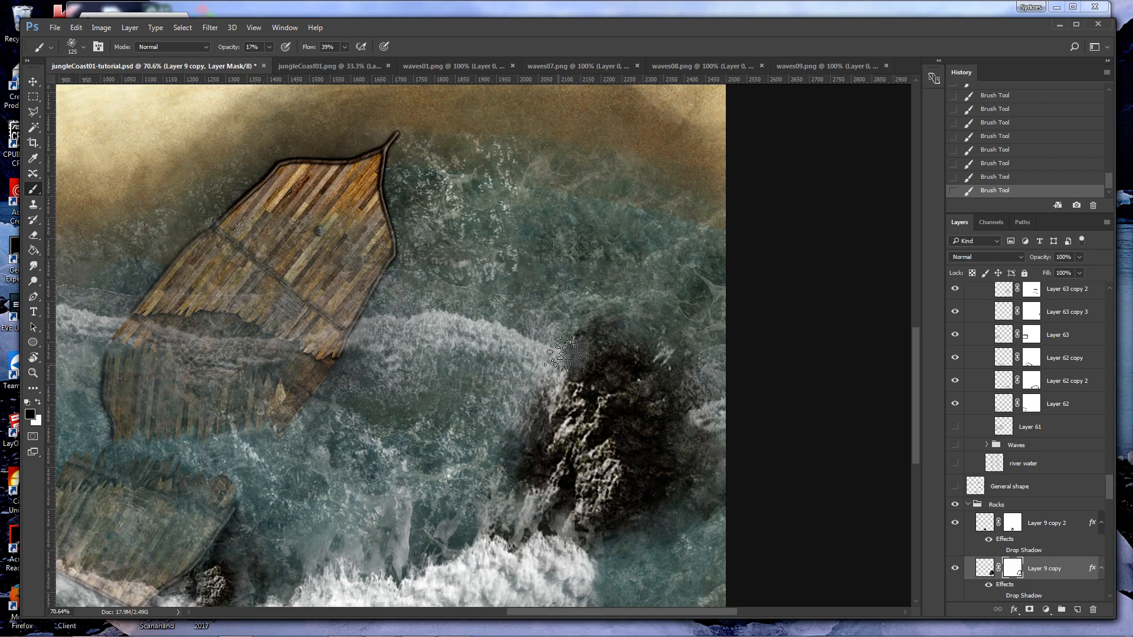
# Warp Layer 63 copy 3 so the foam east of the large rock curves in toward the rock.
pyautogui.press('v')
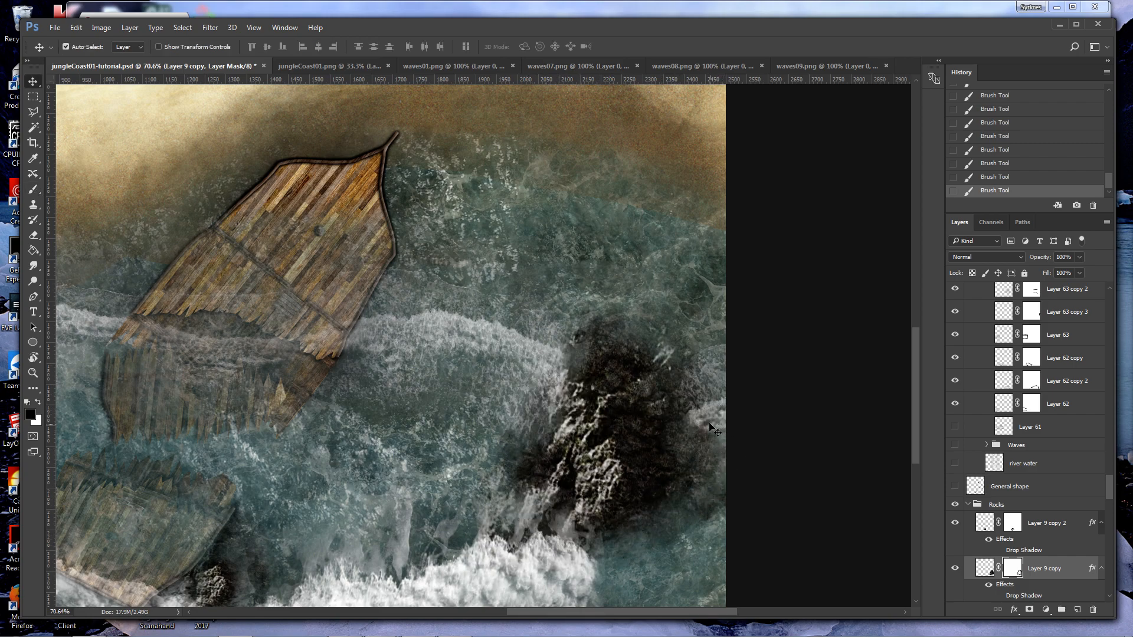
pyautogui.click(715, 420)
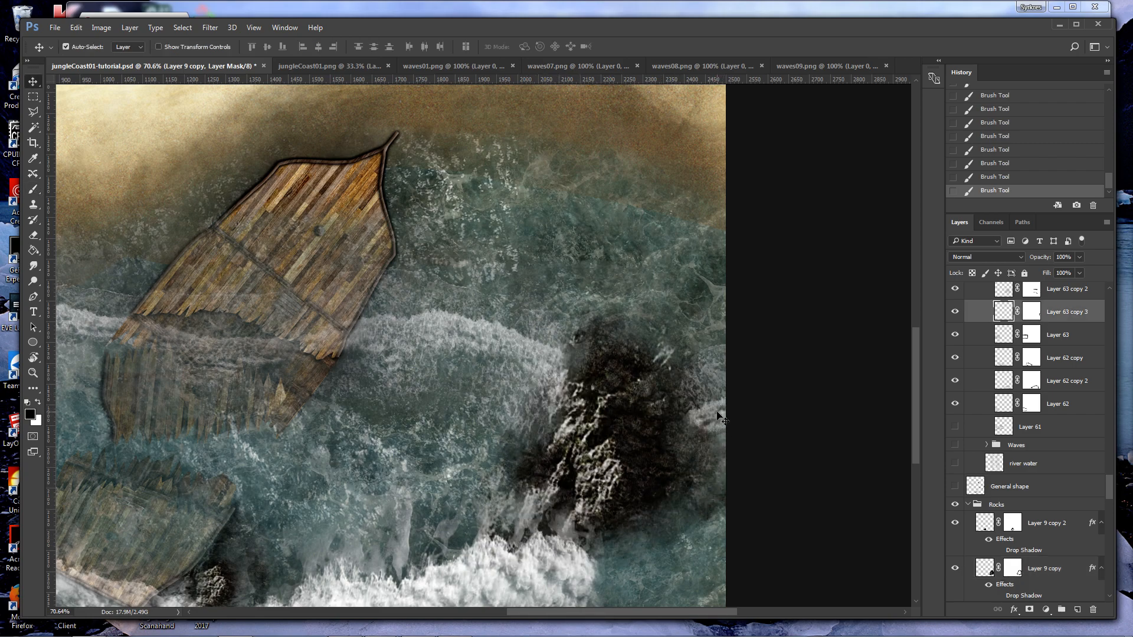
pyautogui.click(76, 27)
pyautogui.moveTo(118, 281)
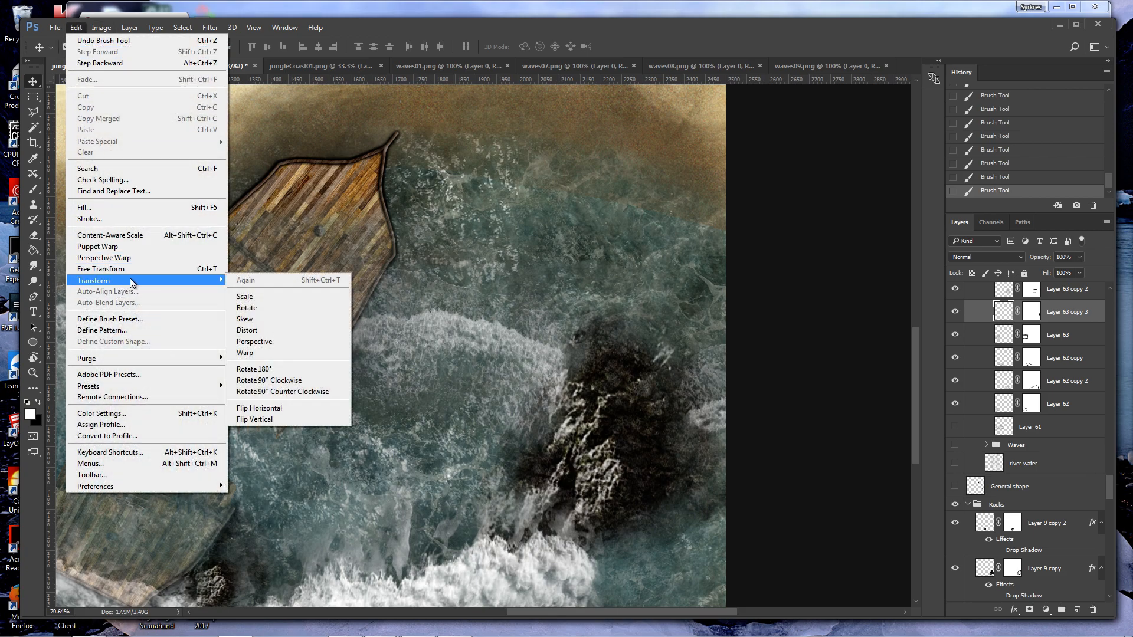
pyautogui.click(248, 352)
pyautogui.moveTo(660, 342); pyautogui.dragTo(594, 391)
pyautogui.press('Return')
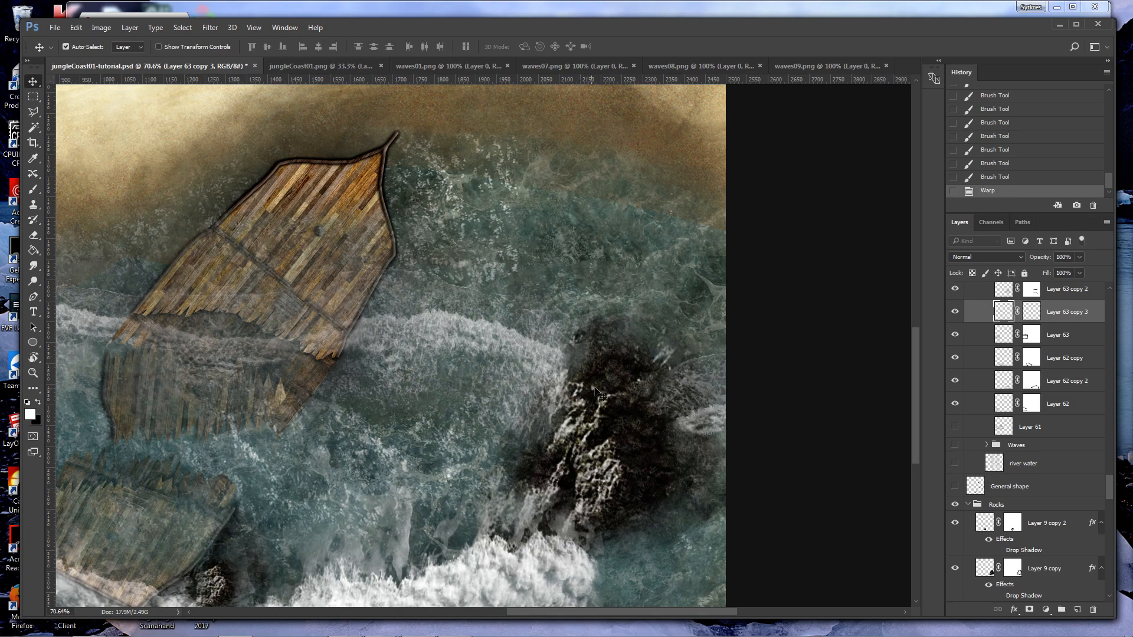
# Warp Layer 63 copy 2 so its east end bends farther south to meet the large rock.
pyautogui.click(560, 372)
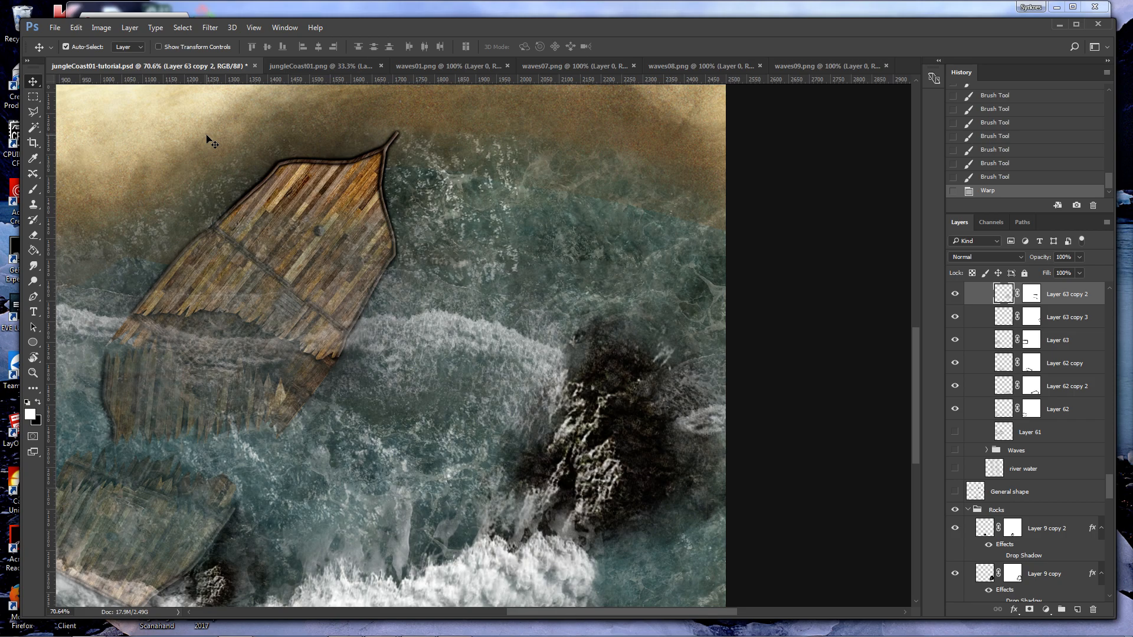
pyautogui.click(76, 27)
pyautogui.moveTo(151, 283)
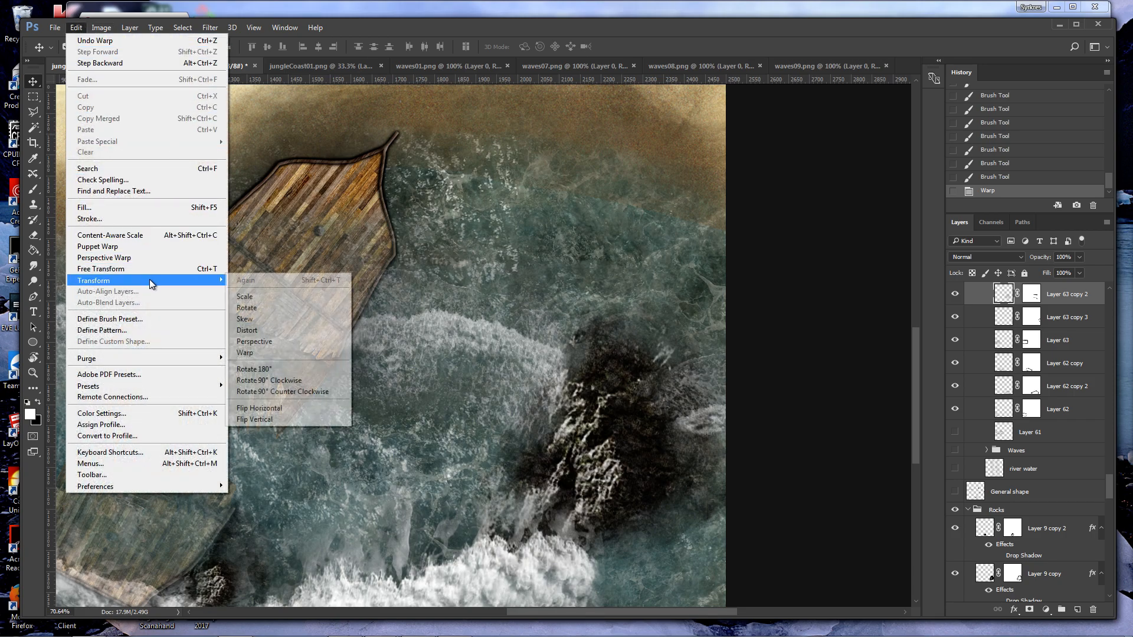
pyautogui.click(271, 352)
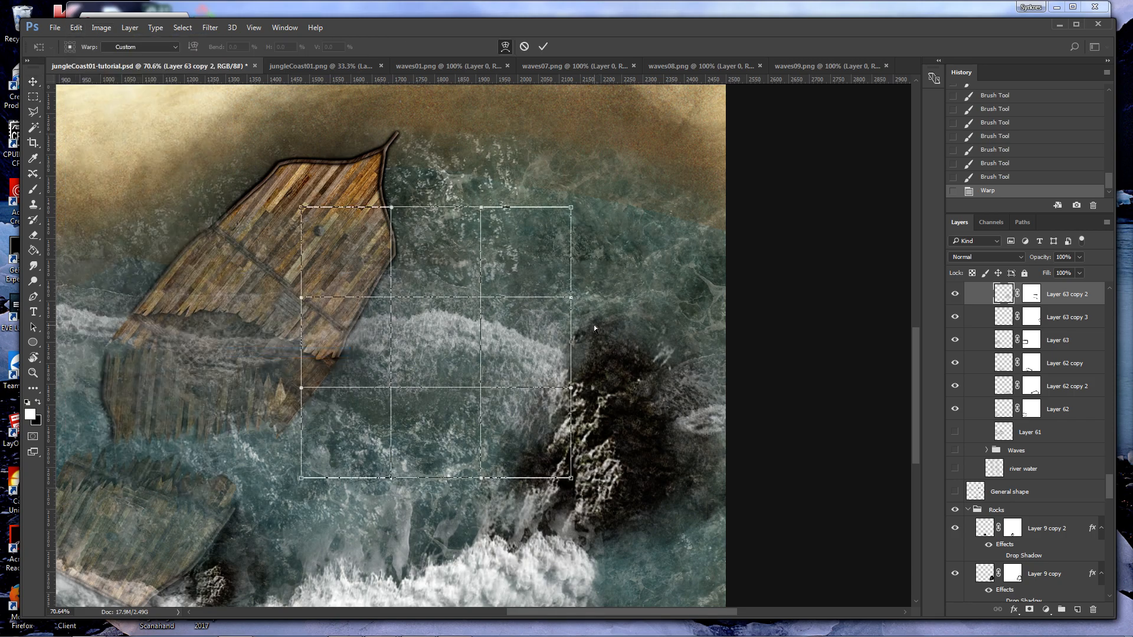
pyautogui.moveTo(571, 300); pyautogui.dragTo(579, 369)
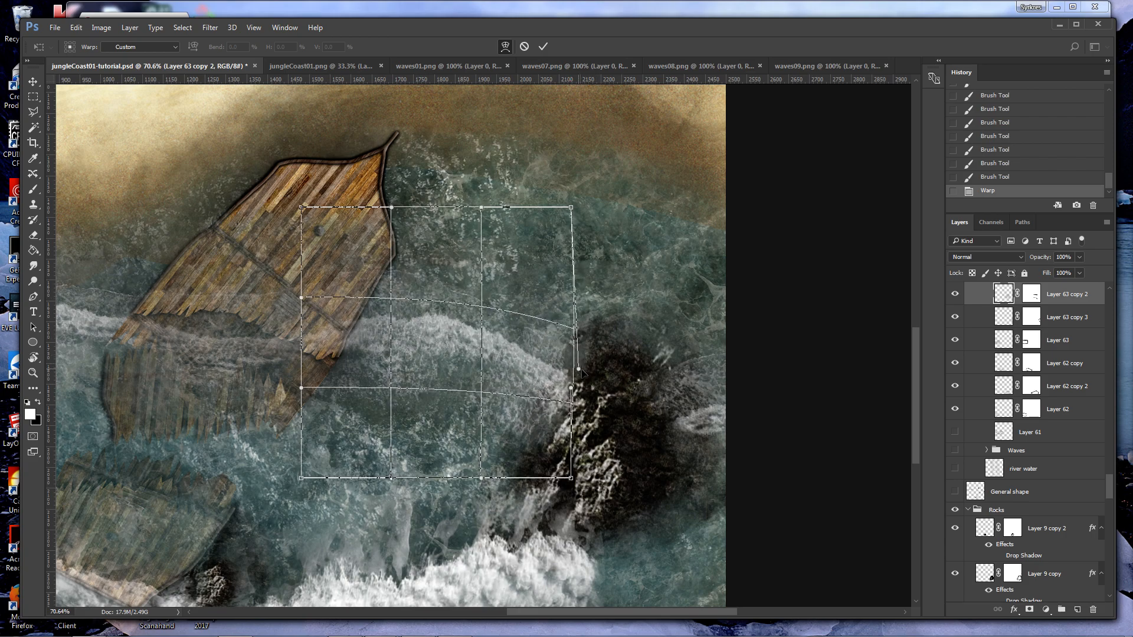
pyautogui.press('Return')
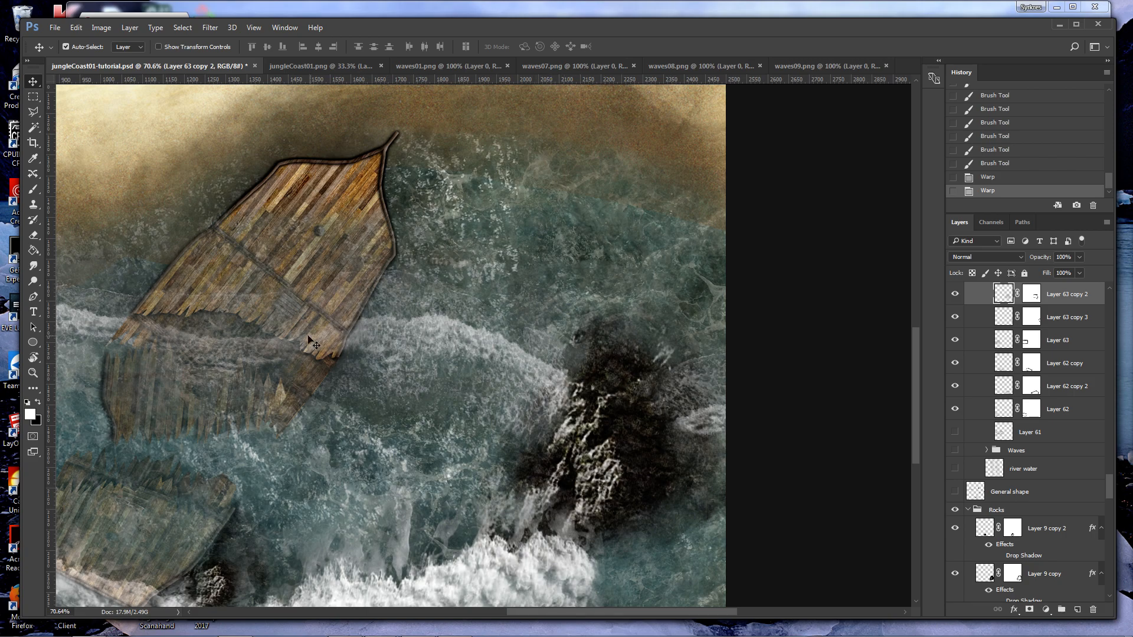
# Duplicate Layer 63, move the copy north onto the wet sand west of the wreck, and set its opacity to 41%.
pyautogui.scroll(-4, 354, 314)
pyautogui.click(285, 432)
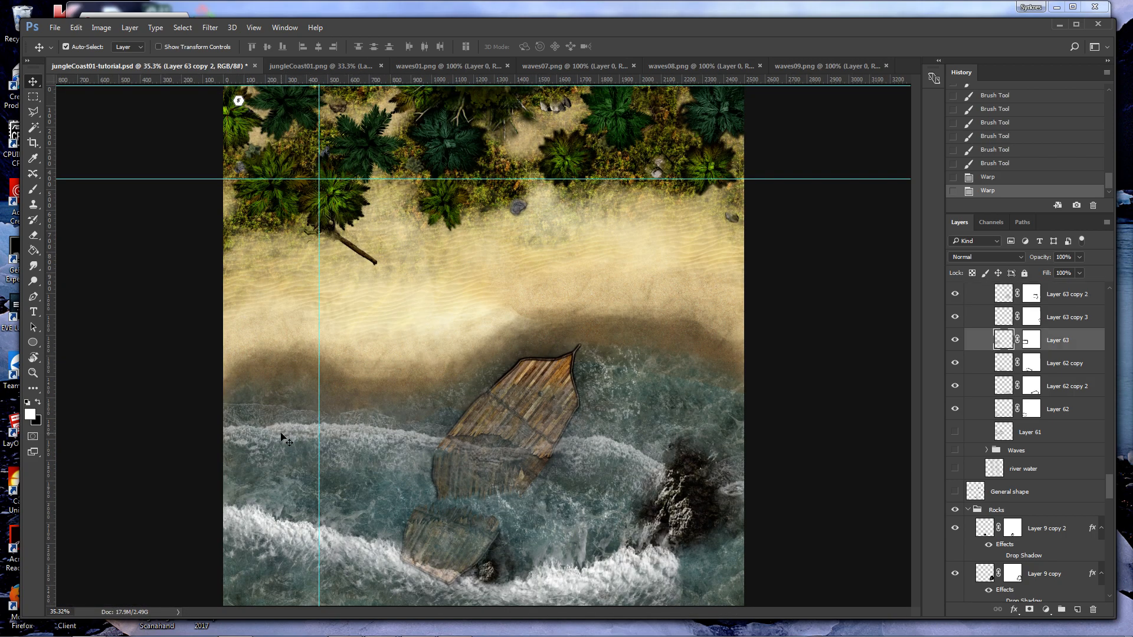
pyautogui.hotkey('ctrl', 'alt', 'j')
pyautogui.press('Return')
pyautogui.moveTo(281, 432); pyautogui.dragTo(298, 376)
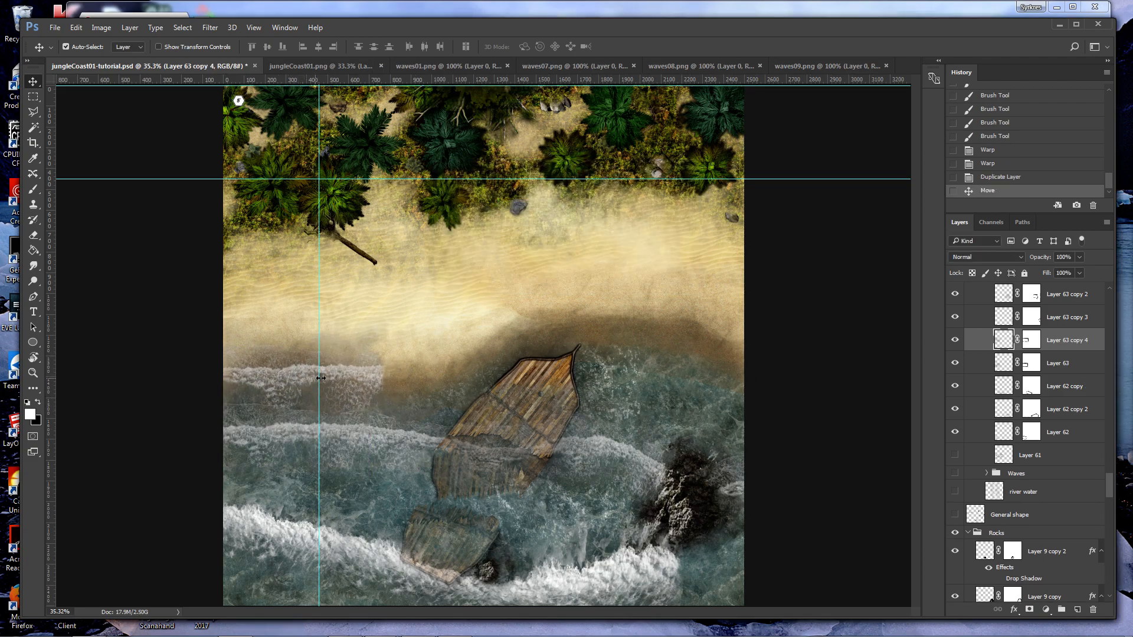
pyautogui.click(1079, 257)
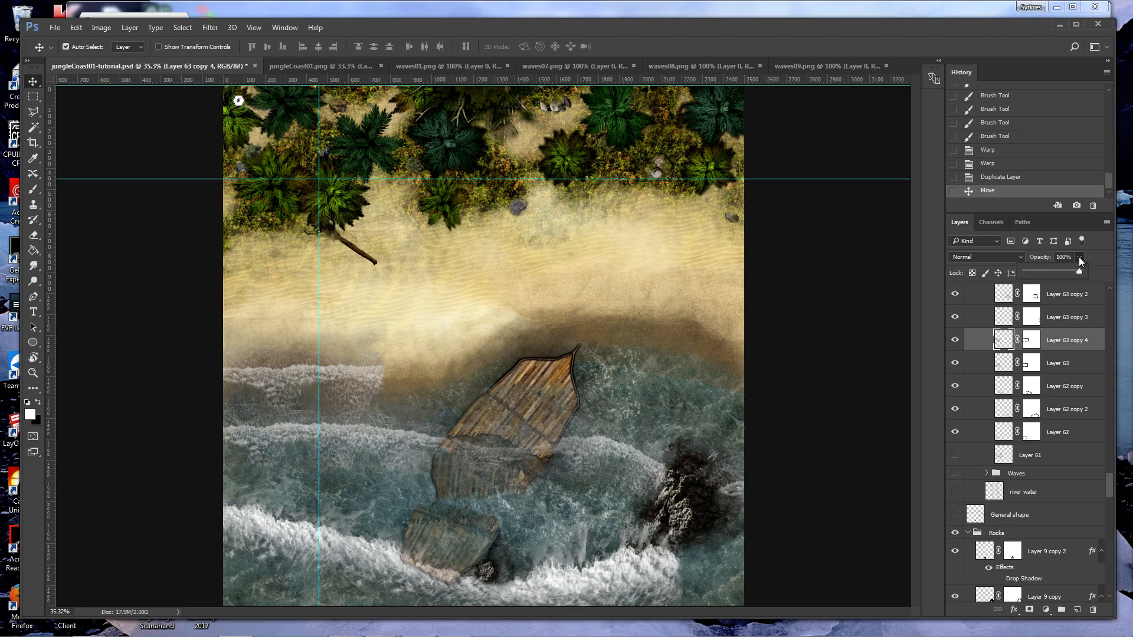
pyautogui.moveTo(1076, 271); pyautogui.dragTo(1053, 271)
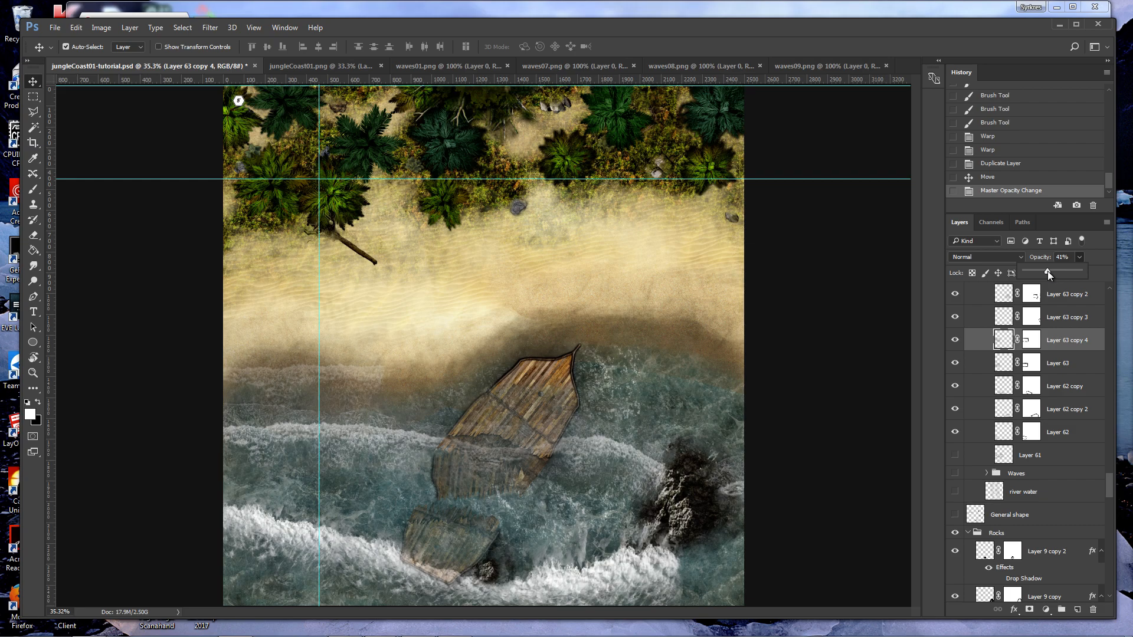
pyautogui.press('Return')
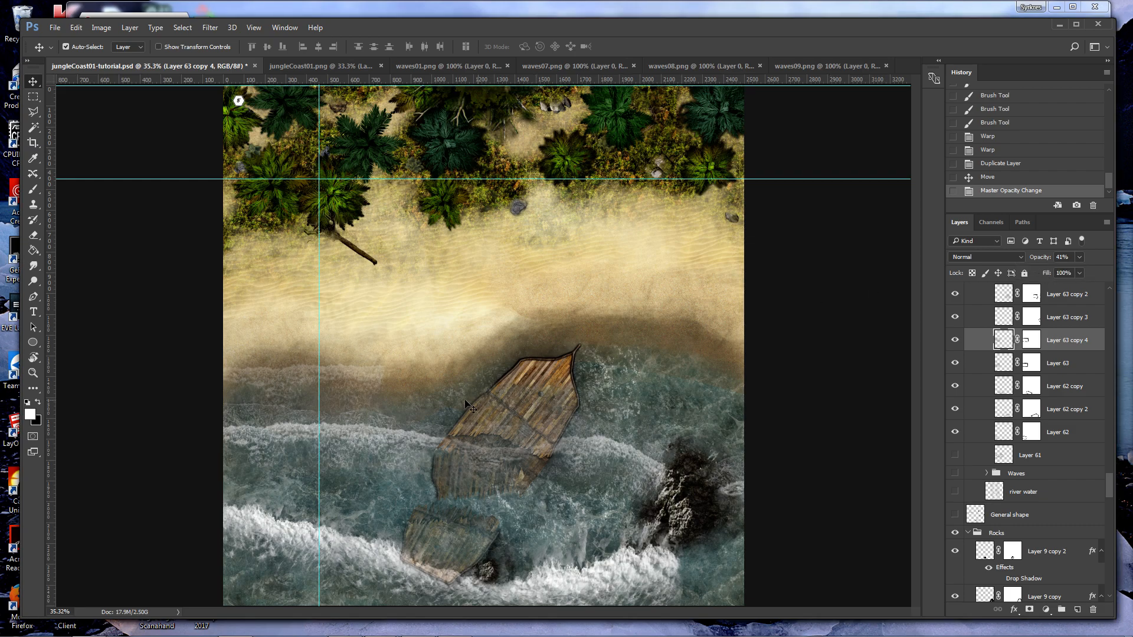
# Duplicate the faded shore wave, move the copy east to the wreck's hull, and rotate it slightly clockwise.
pyautogui.hotkey('ctrl', 'j')
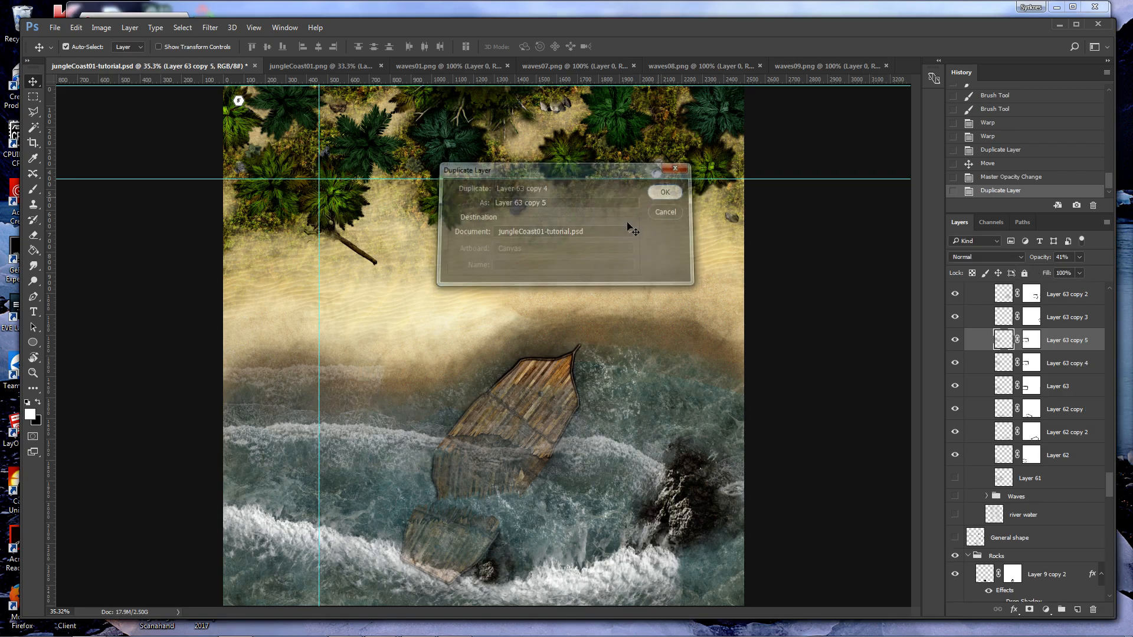
pyautogui.click(668, 190)
pyautogui.hotkey('ctrl', 't')
pyautogui.moveTo(373, 378); pyautogui.dragTo(548, 387)
pyautogui.moveTo(592, 299); pyautogui.dragTo(597, 314)
pyautogui.press('Return')
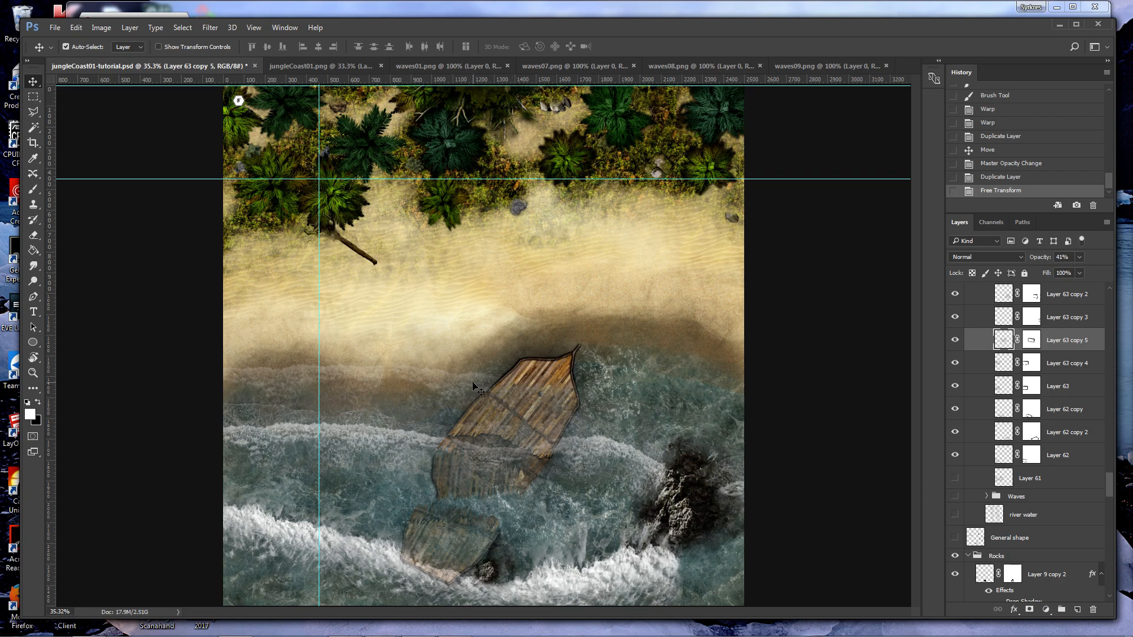
# Duplicate the faded wave again, place the copy east of the wreck's bow, and rotate and fit it along the shoreline.
pyautogui.moveTo(472, 383); pyautogui.dragTo(649, 367)
pyautogui.hotkey('ctrl', 'j')
pyautogui.press('Return')
pyautogui.hotkey('ctrl', 't')
pyautogui.moveTo(727, 282)
pyautogui.mouseDown()
pyautogui.moveTo(715, 269)
pyautogui.moveTo(718, 282)
pyautogui.mouseUp()
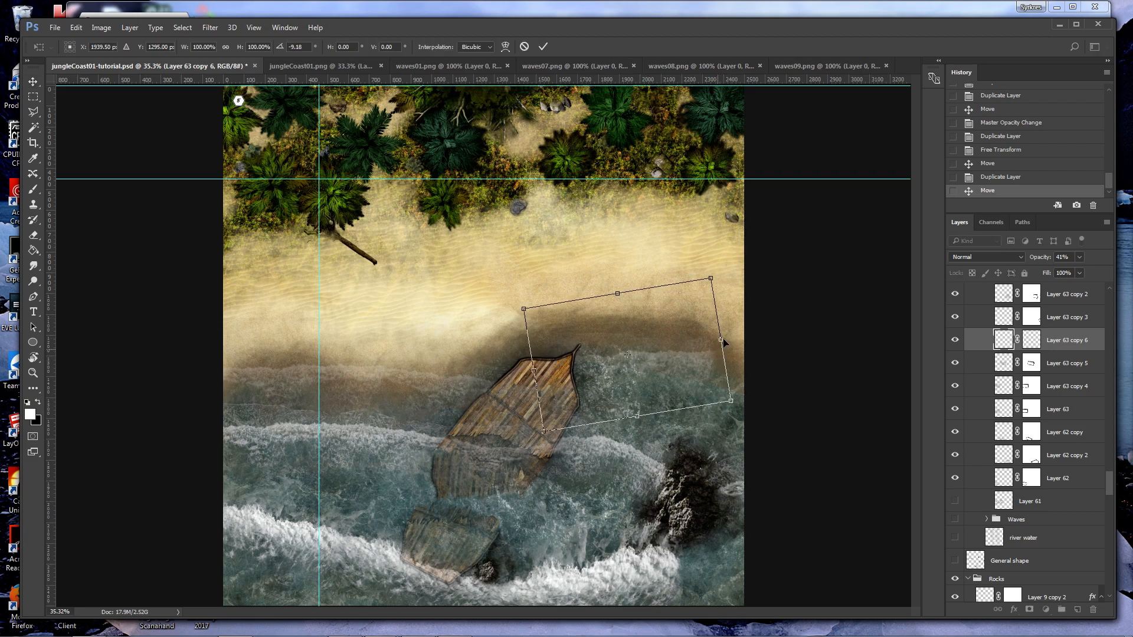
pyautogui.moveTo(766, 339); pyautogui.dragTo(754, 356)
pyautogui.press('Return')
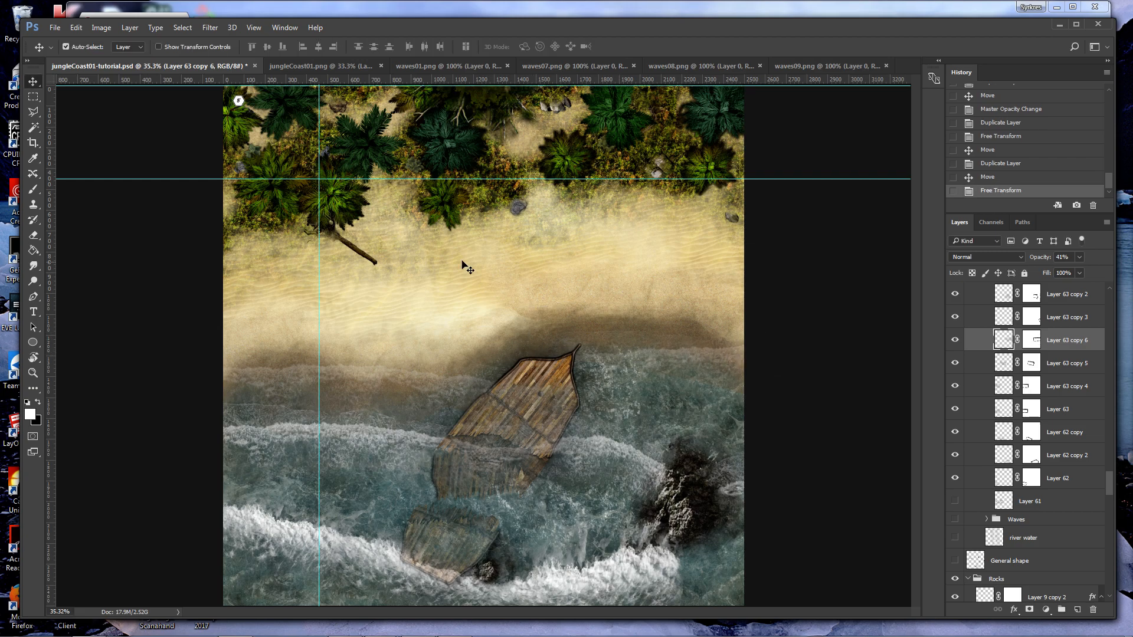
pyautogui.click(78, 29)
pyautogui.moveTo(122, 281)
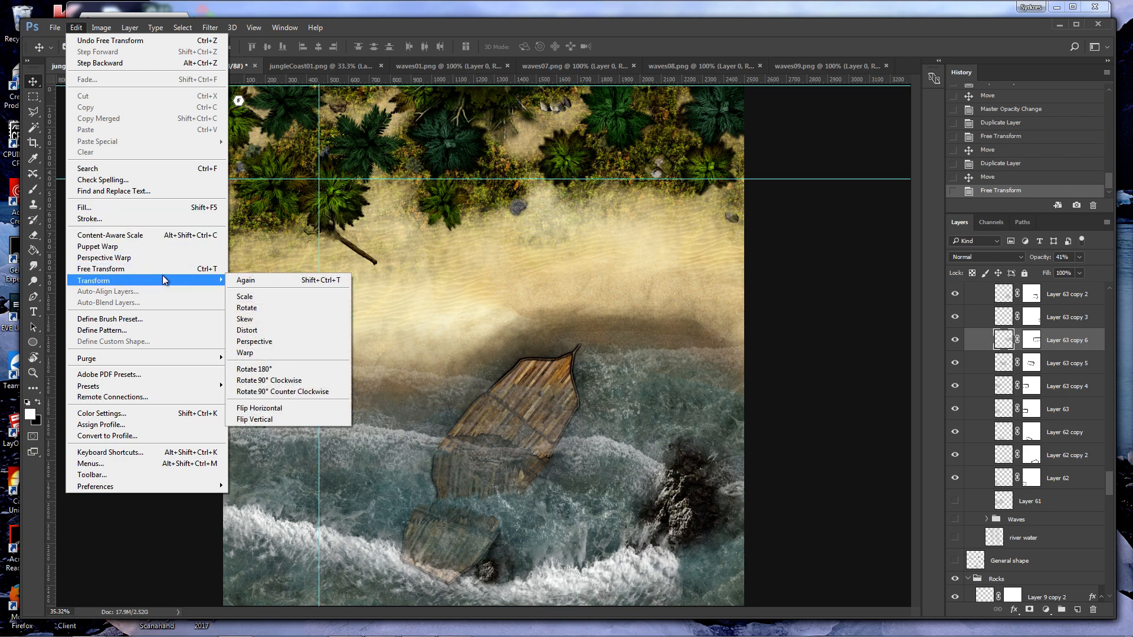
pyautogui.click(264, 341)
pyautogui.press('Escape')
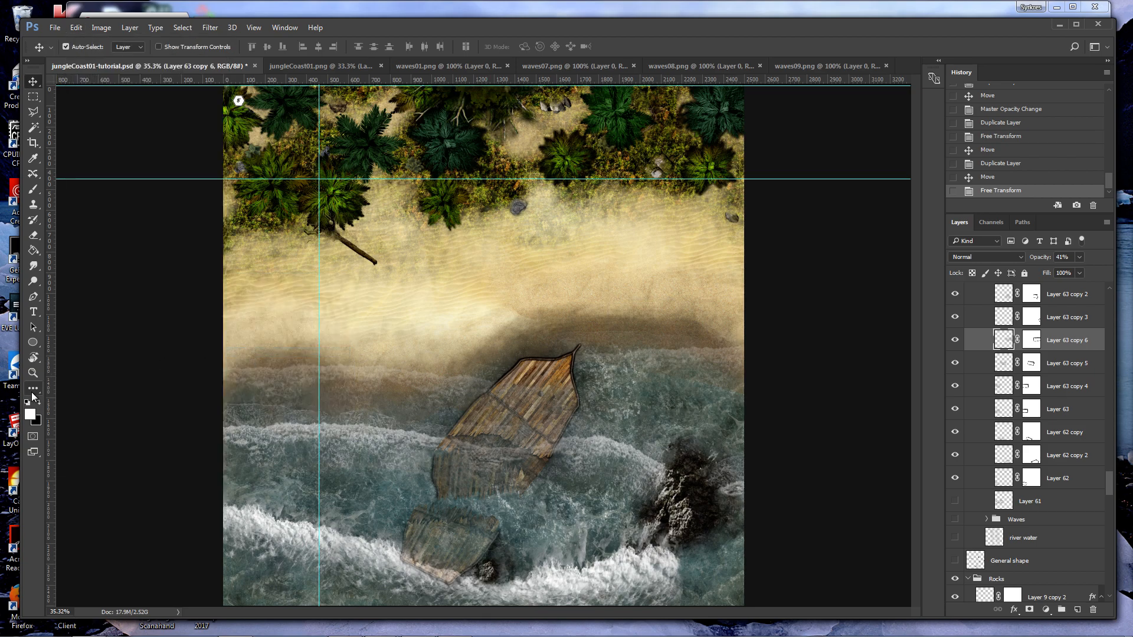
pyautogui.doubleClick(33, 373)
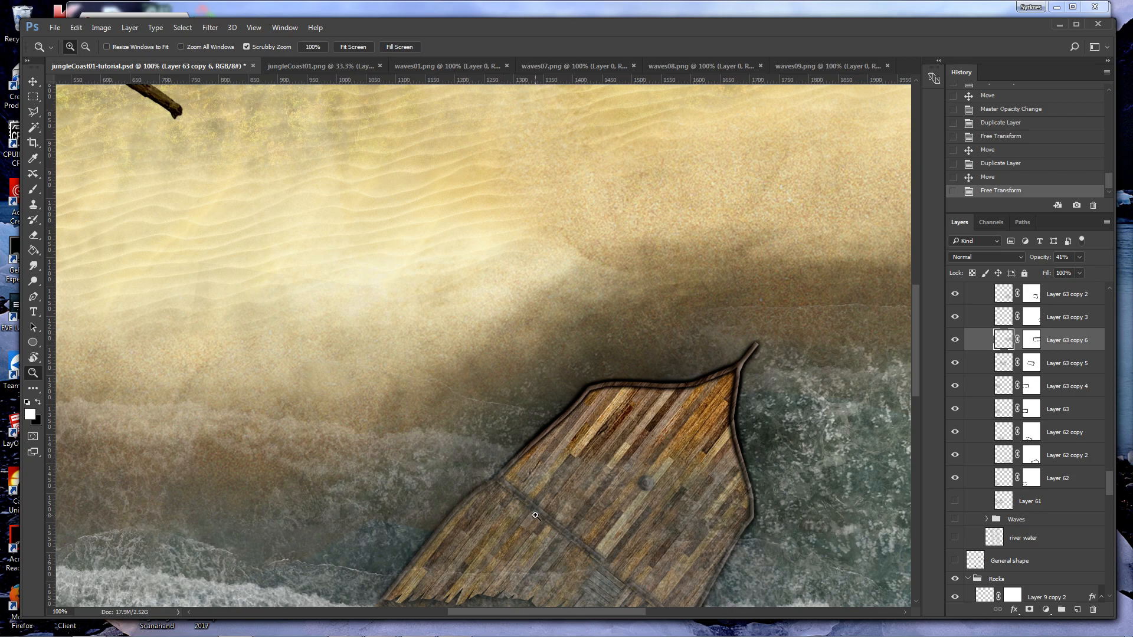
# Warp Layer 63 copy 6 east of the wreck's bow so its middle arches north and its west end bends south toward the hull.
pyautogui.moveTo(523, 613); pyautogui.dragTo(604, 612)
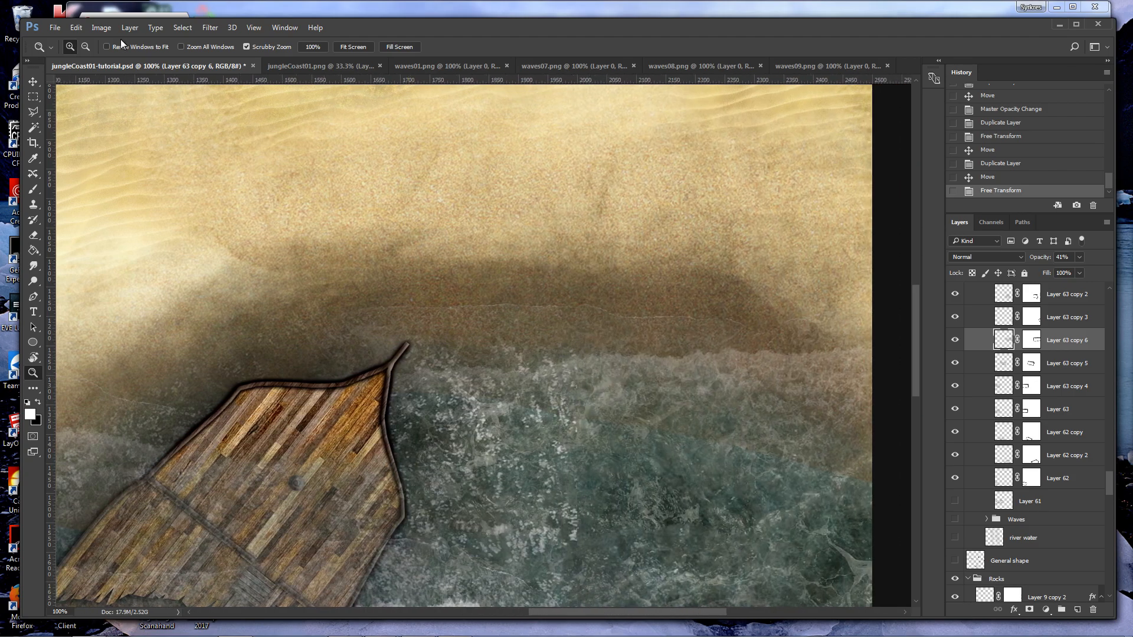
pyautogui.click(76, 28)
pyautogui.moveTo(142, 282)
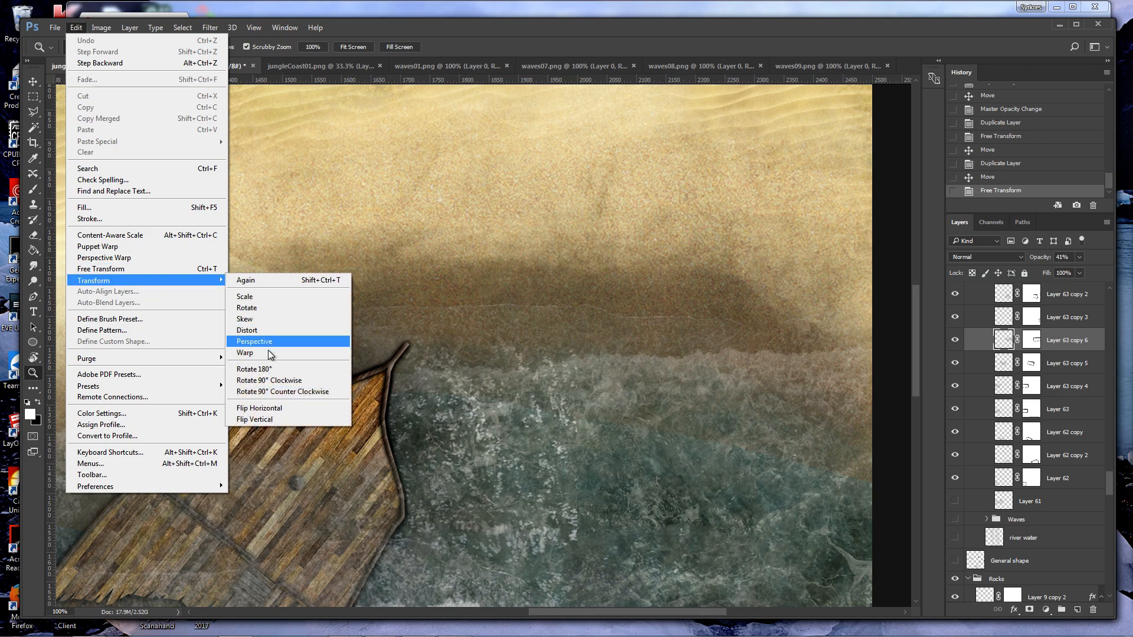
pyautogui.click(270, 353)
pyautogui.moveTo(489, 318); pyautogui.dragTo(590, 287)
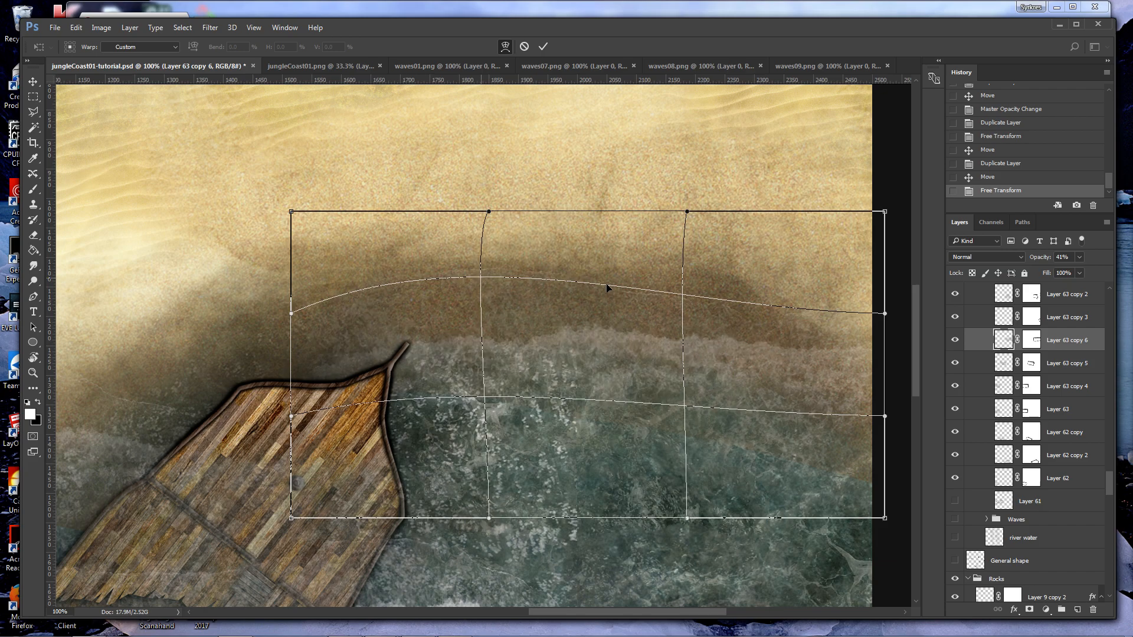
pyautogui.moveTo(684, 300); pyautogui.dragTo(680, 272)
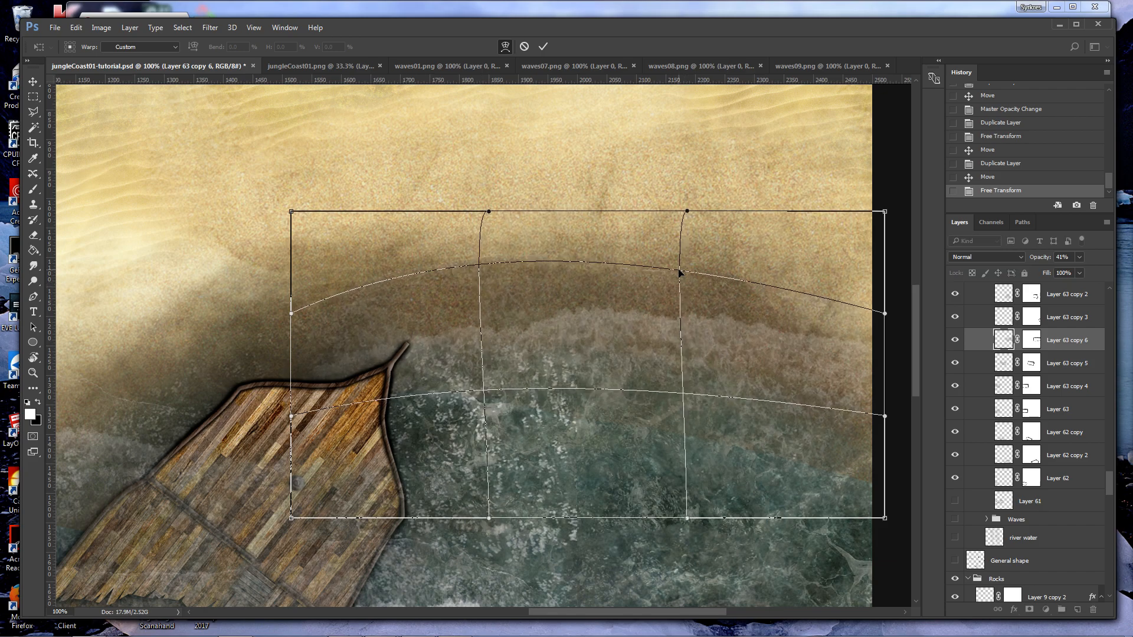
pyautogui.moveTo(293, 429); pyautogui.dragTo(348, 543)
pyautogui.moveTo(481, 274); pyautogui.dragTo(495, 275)
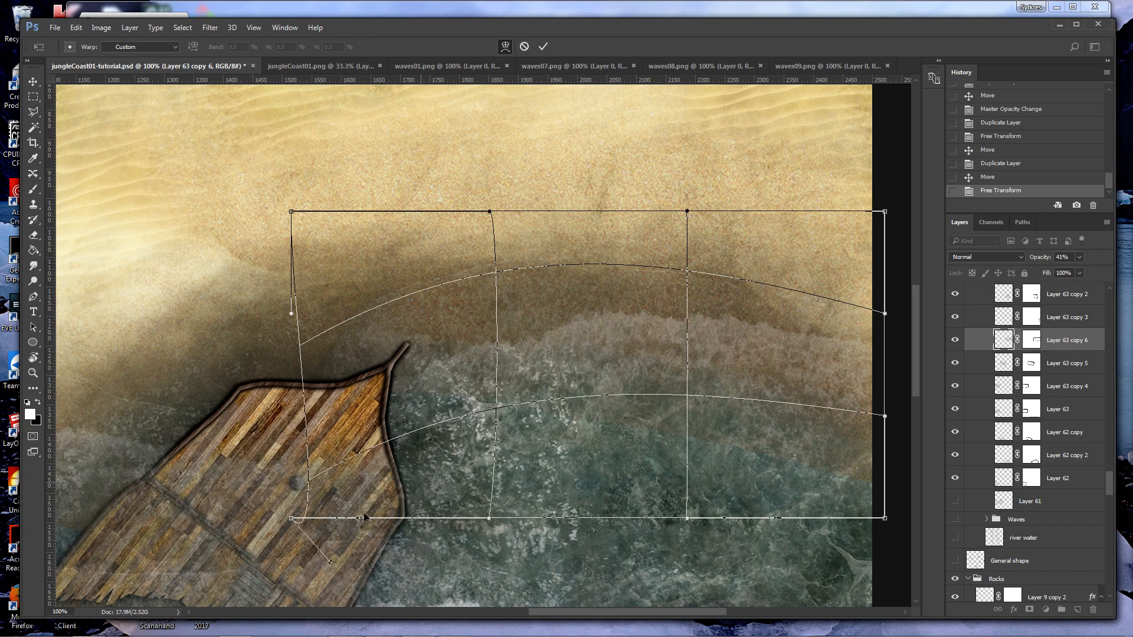
pyautogui.press('Return')
# Warp Layer 63 copy 5 west of the wreck so its eastern part bulges north along the hull.
pyautogui.press('z')
pyautogui.click(129, 450)
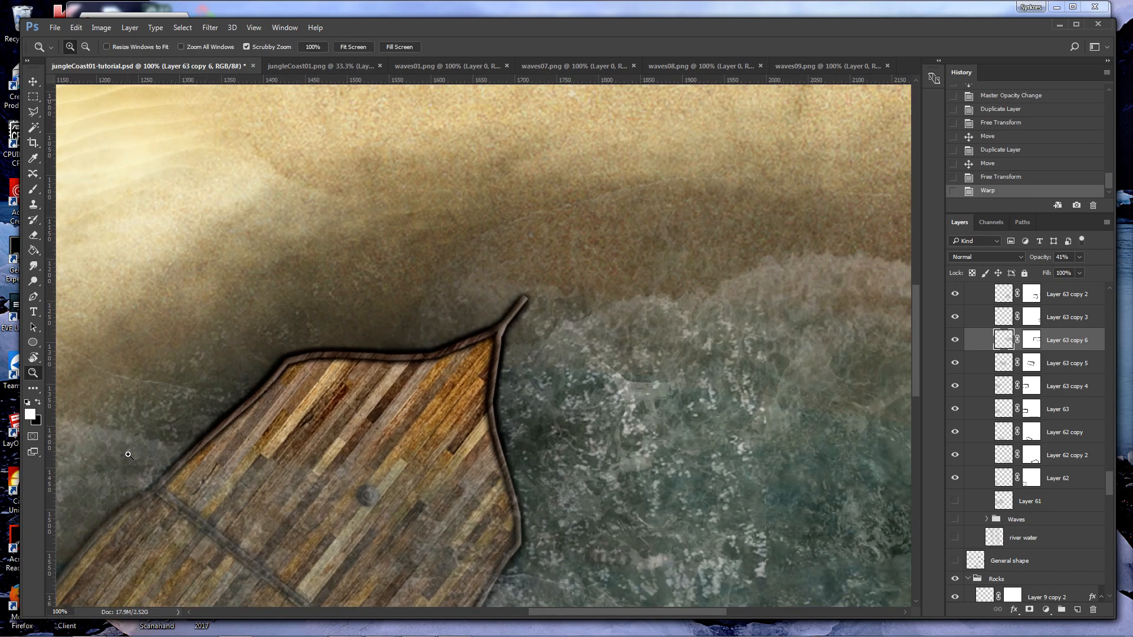
pyautogui.scroll(-4, 131, 451)
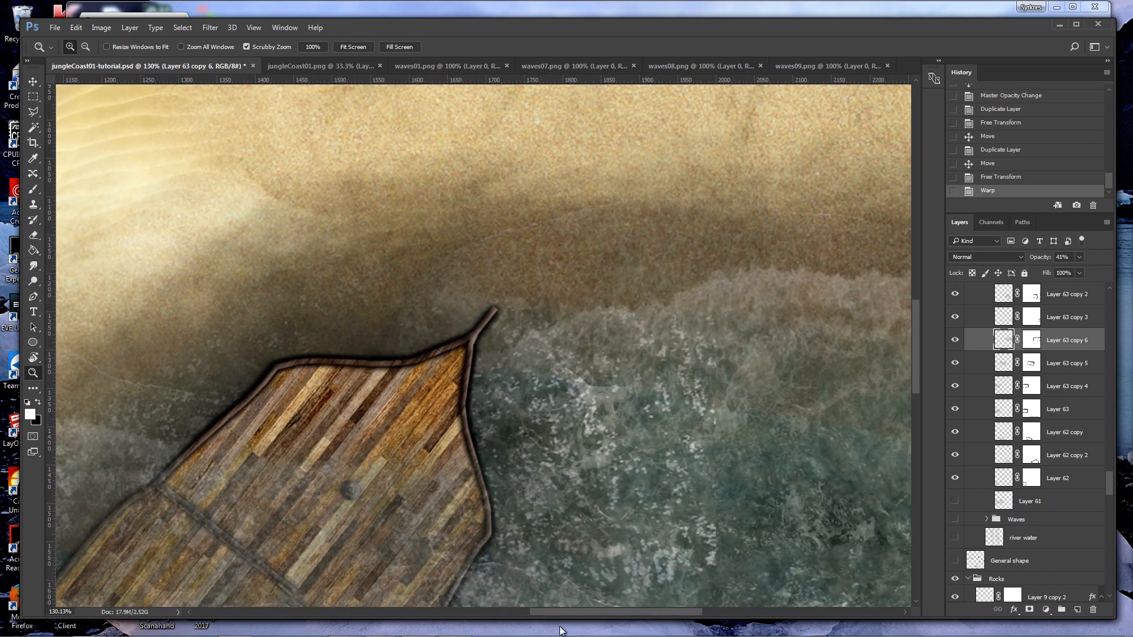
pyautogui.moveTo(574, 615); pyautogui.dragTo(530, 615)
pyautogui.press('v')
pyautogui.click(307, 450)
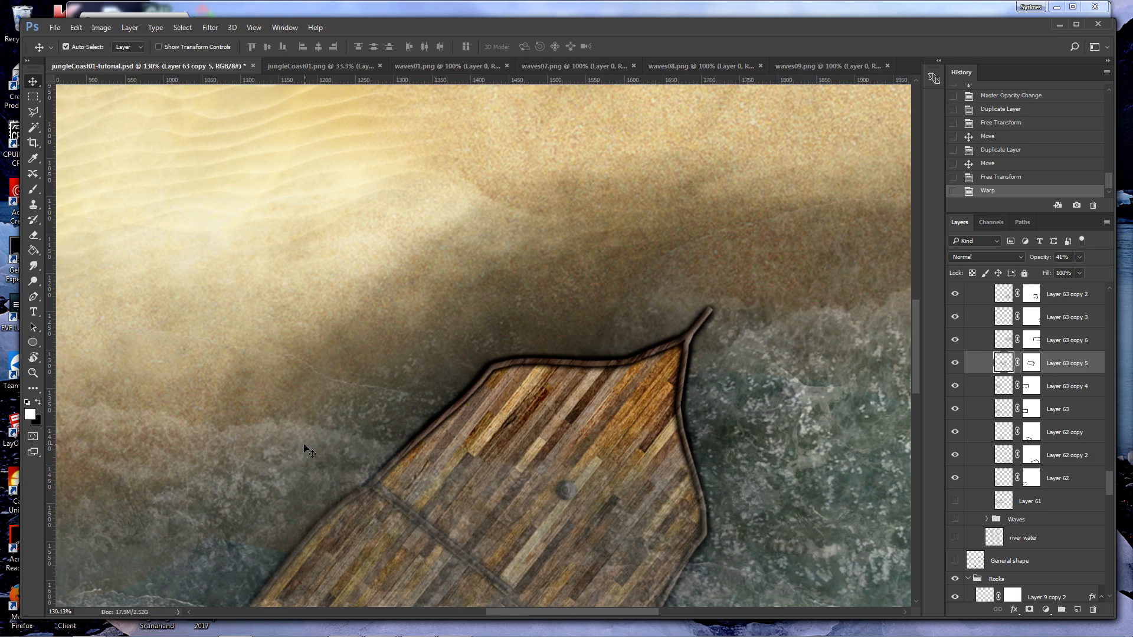
pyautogui.click(79, 27)
pyautogui.moveTo(137, 278)
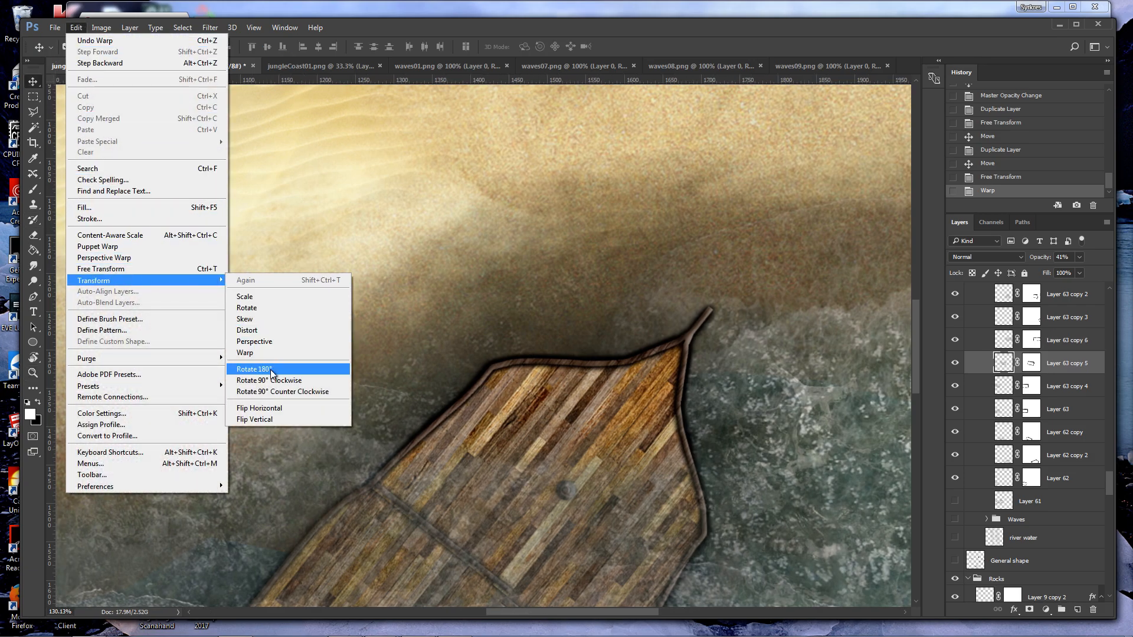
pyautogui.click(245, 352)
pyautogui.moveTo(400, 358); pyautogui.dragTo(397, 260)
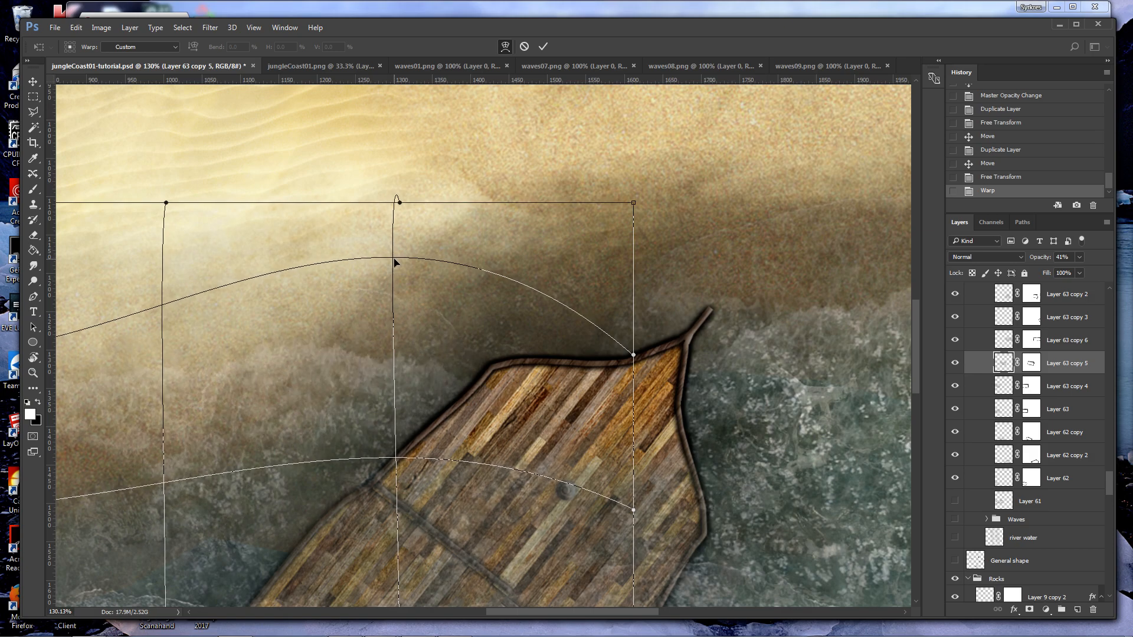
pyautogui.press('Return')
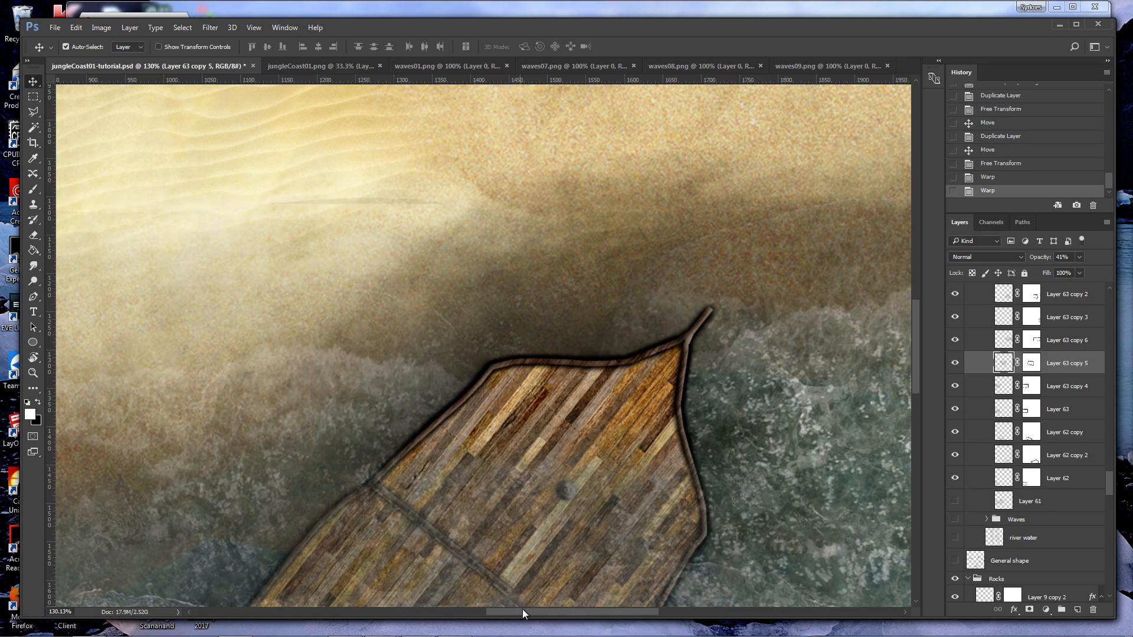
# Warp Layer 63 copy 4 at the map's west side so its east end bends south.
pyautogui.moveTo(521, 612); pyautogui.dragTo(357, 611)
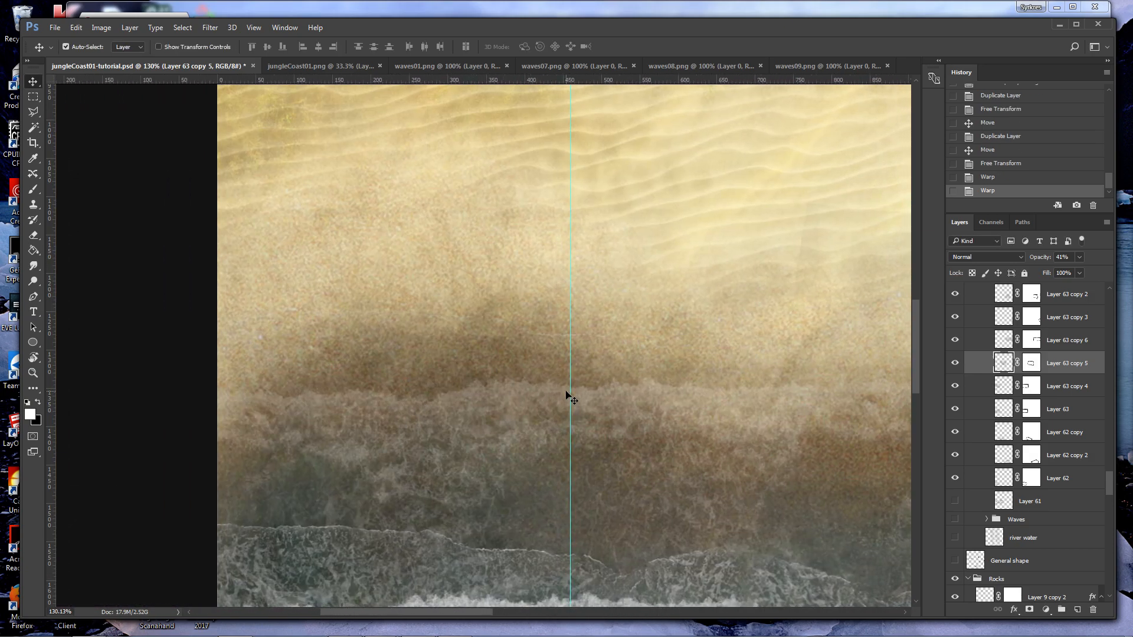
pyautogui.click(767, 399)
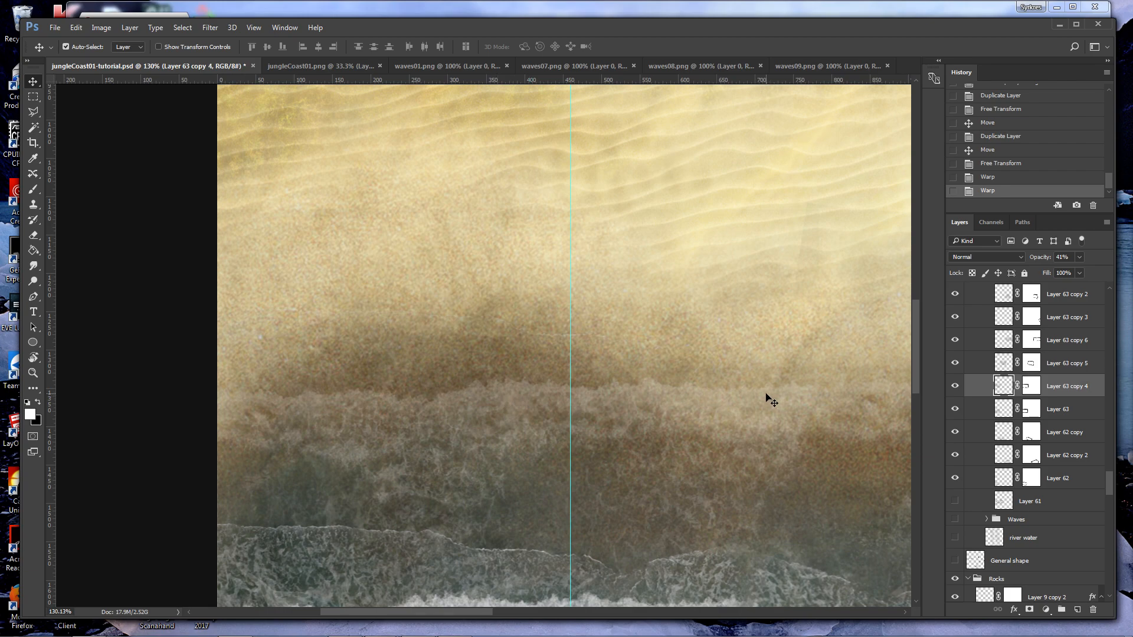
pyautogui.click(78, 29)
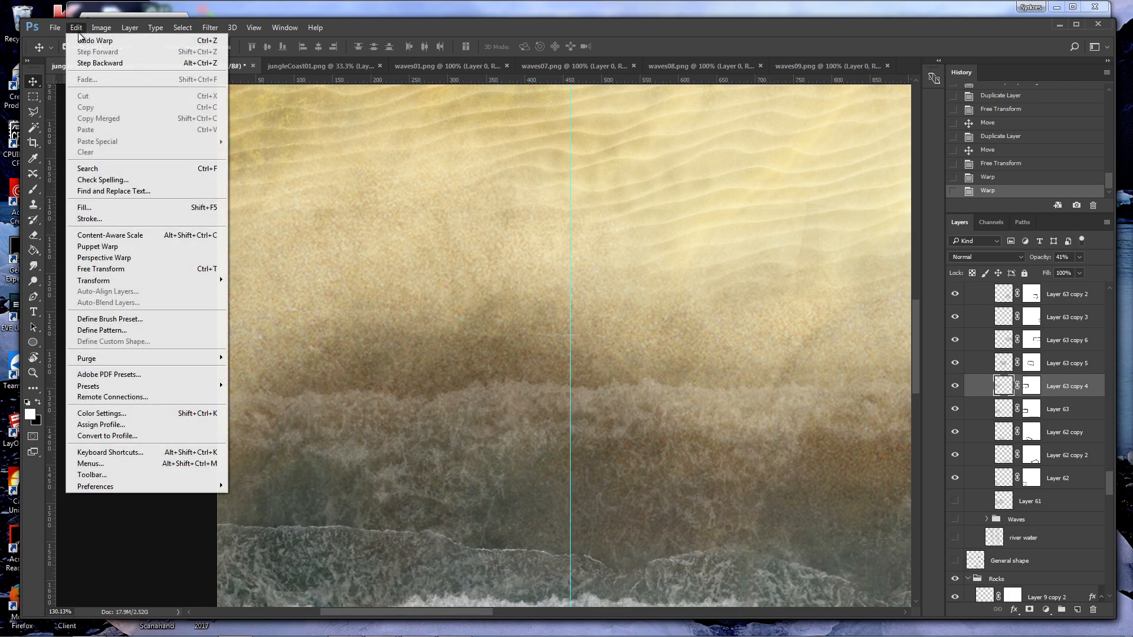
pyautogui.moveTo(101, 279)
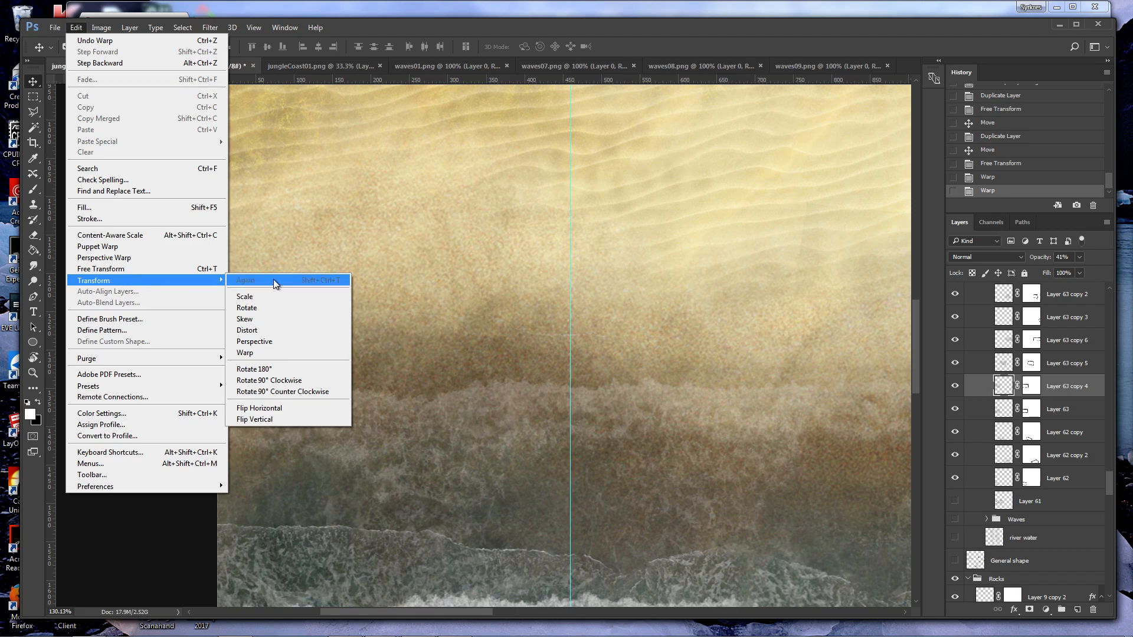
pyautogui.click(265, 353)
pyautogui.moveTo(816, 337); pyautogui.dragTo(805, 447)
pyautogui.press('Return')
# Warp Layer 63 copy 5 again, pulling its west end south to meet the neighbouring shore wave.
pyautogui.moveTo(484, 612); pyautogui.dragTo(569, 612)
pyautogui.click(531, 400)
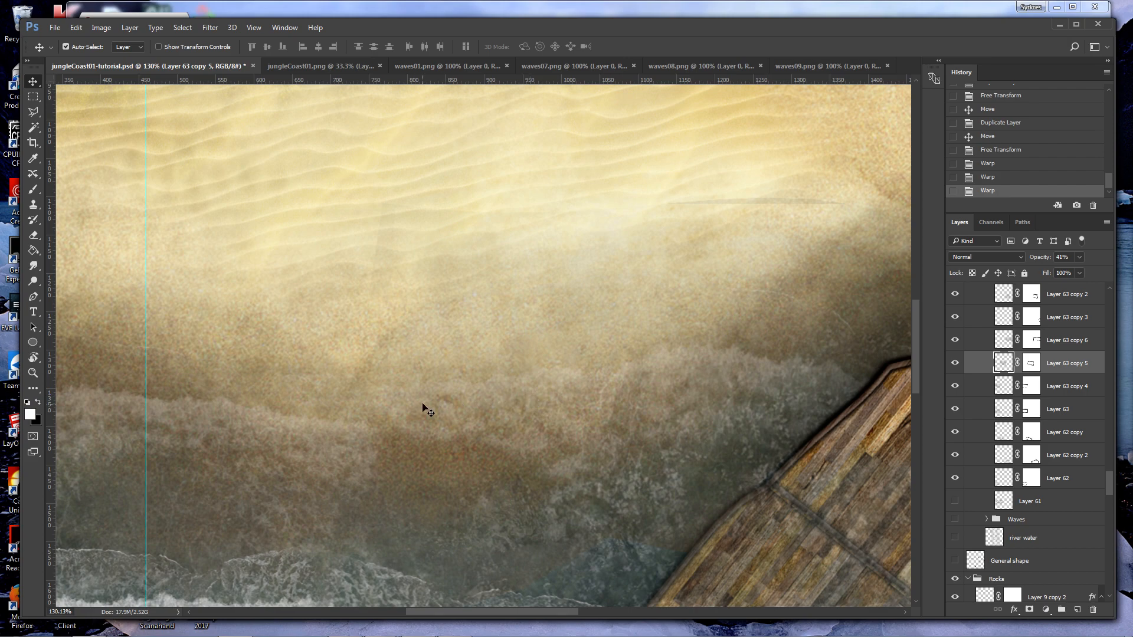
pyautogui.click(76, 28)
pyautogui.moveTo(174, 282)
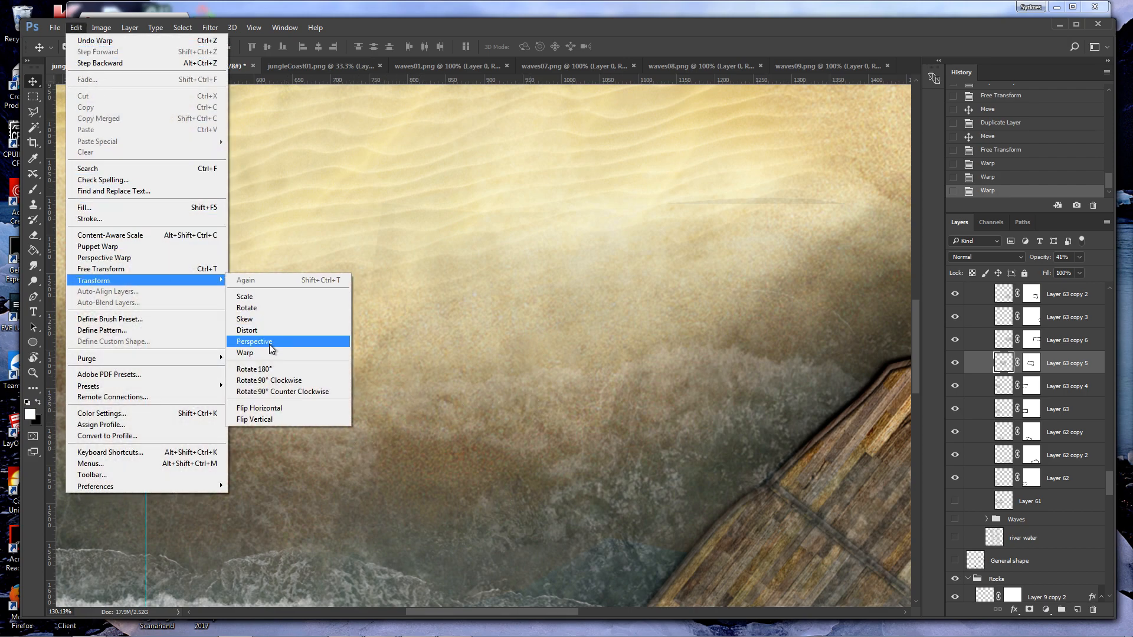
pyautogui.click(273, 354)
pyautogui.moveTo(329, 353); pyautogui.dragTo(321, 465)
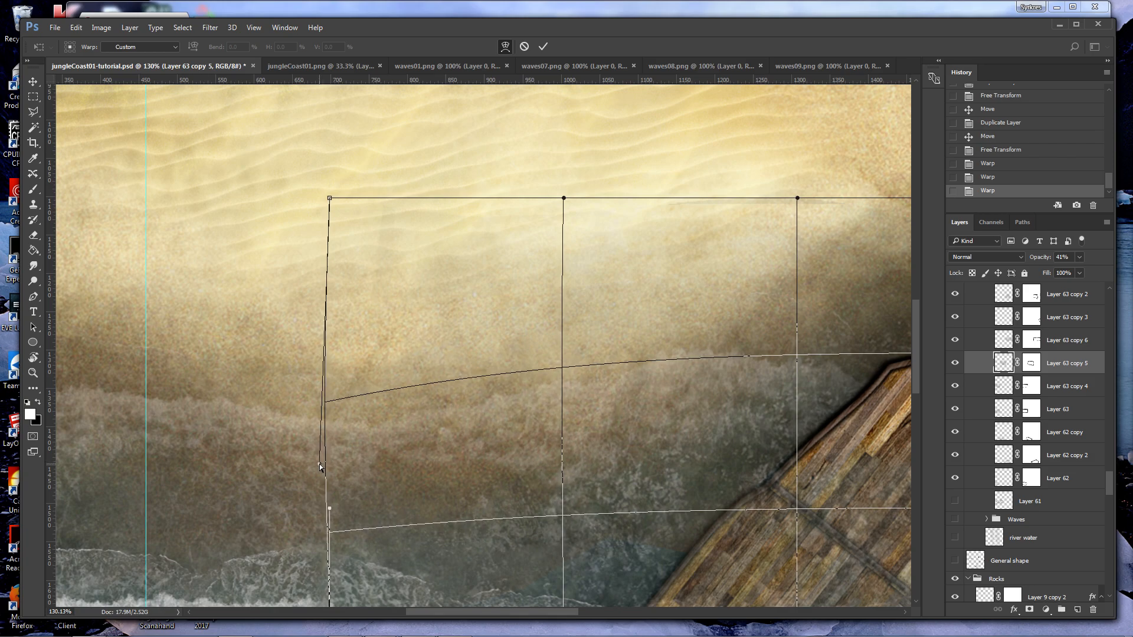
pyautogui.press('Return')
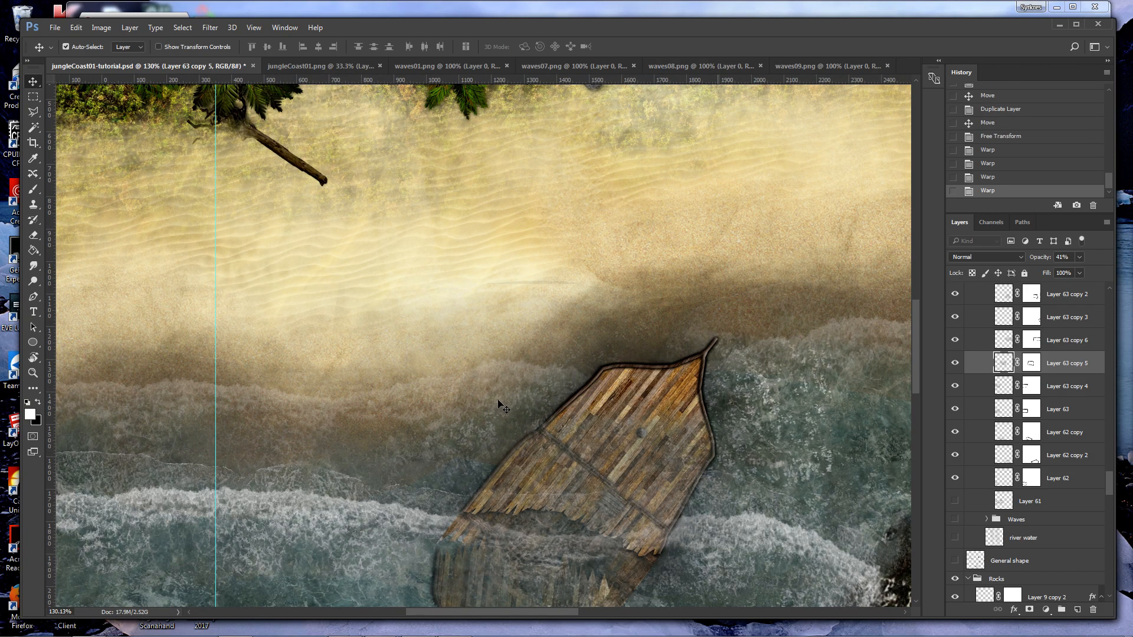
# Fit the whole map in view and compare its waves with the finished jungleCoast01.png, returning to the tutorial document.
pyautogui.hotkey('ctrl', '0')
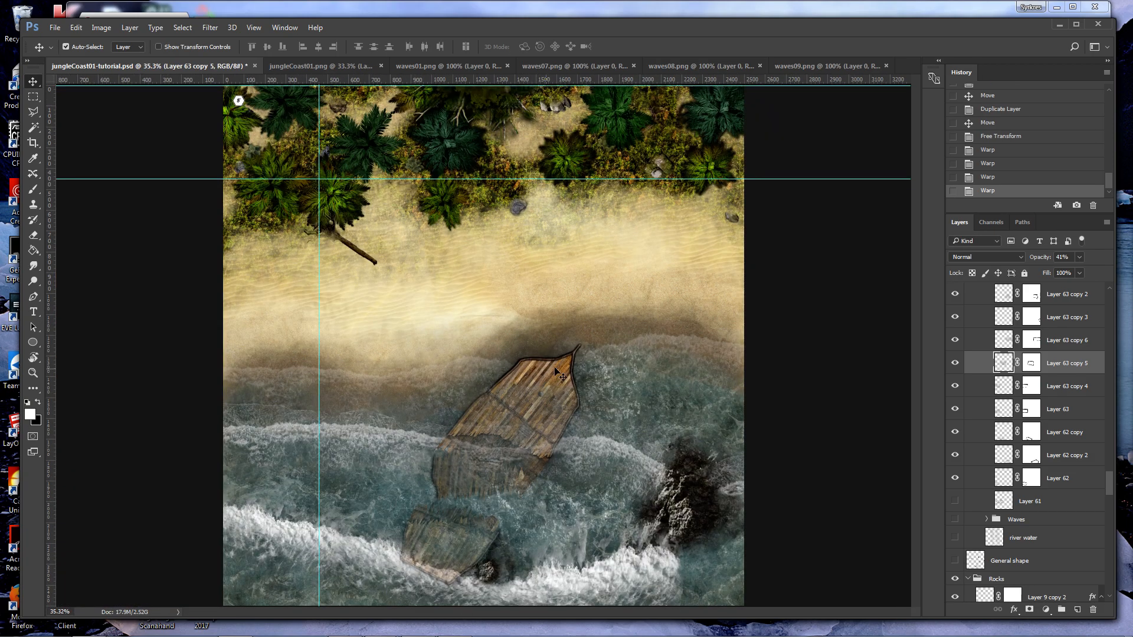
pyautogui.click(293, 65)
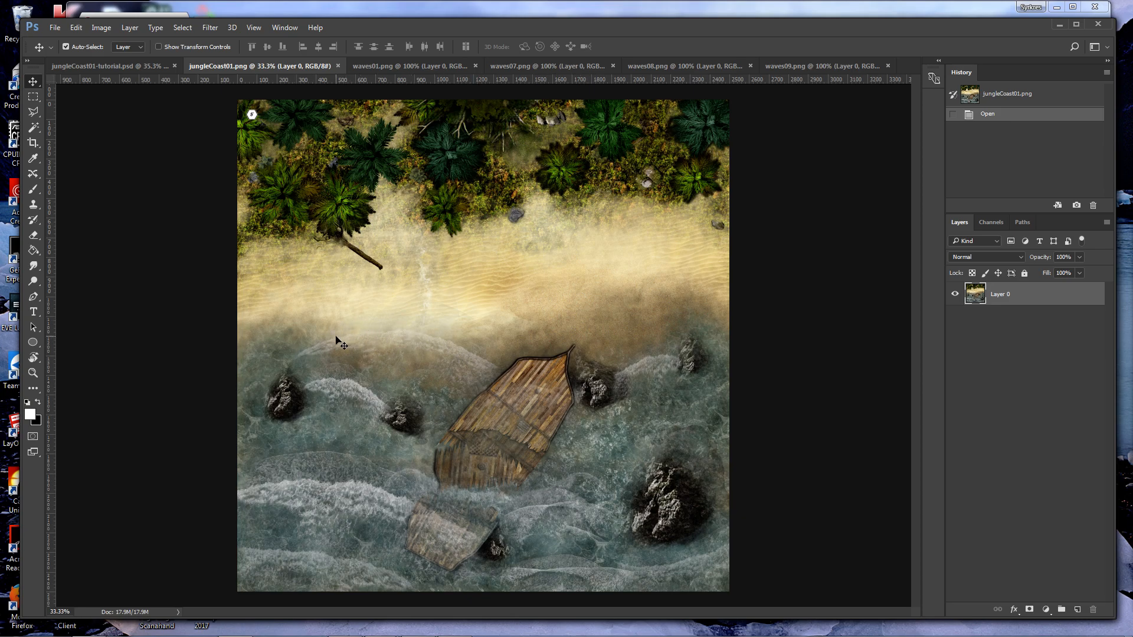
pyautogui.click(121, 64)
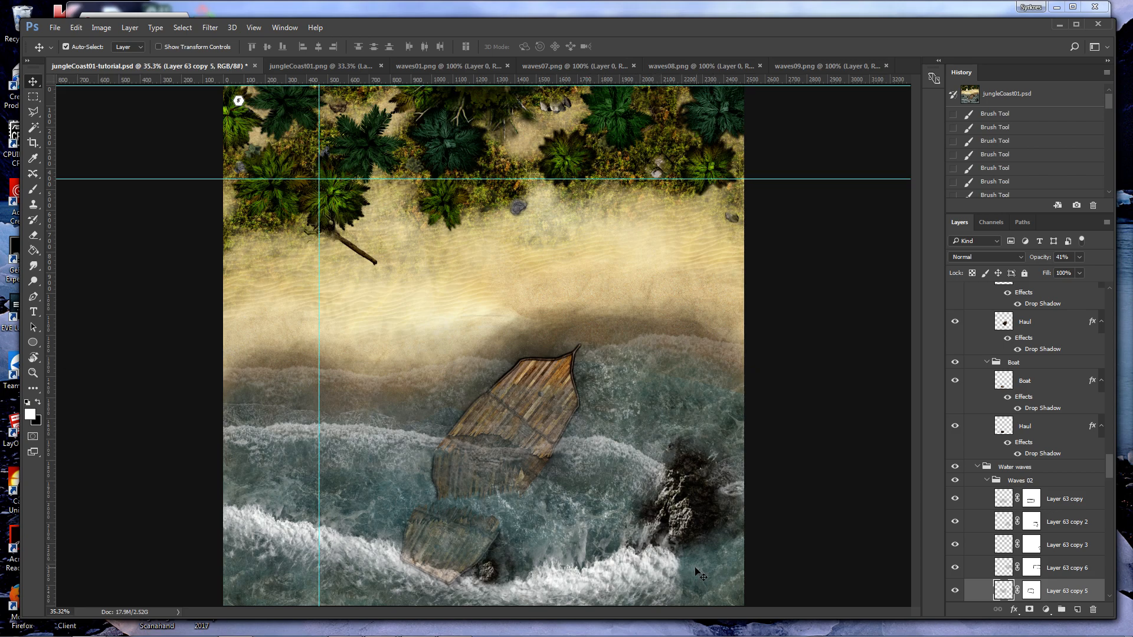
# Duplicate Layer 62, move the copy east to the map's southeast edge below the large rock, and rotate it -27.3°.
pyautogui.click(269, 533)
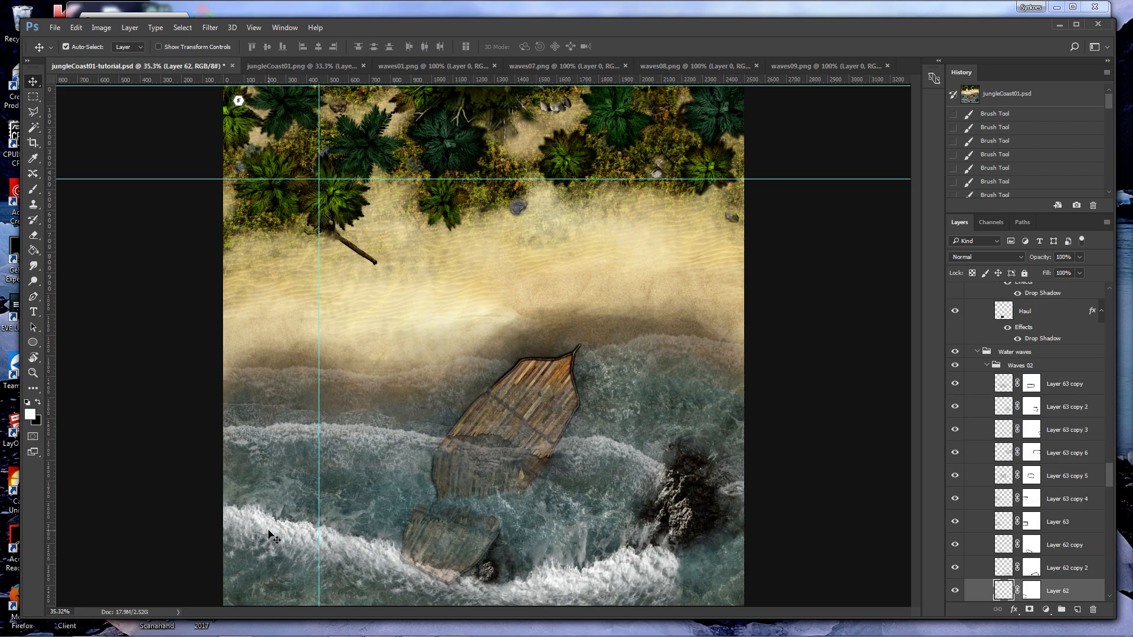
pyautogui.hotkey('ctrl', 'j')
pyautogui.press('Return')
pyautogui.moveTo(285, 528); pyautogui.dragTo(731, 574)
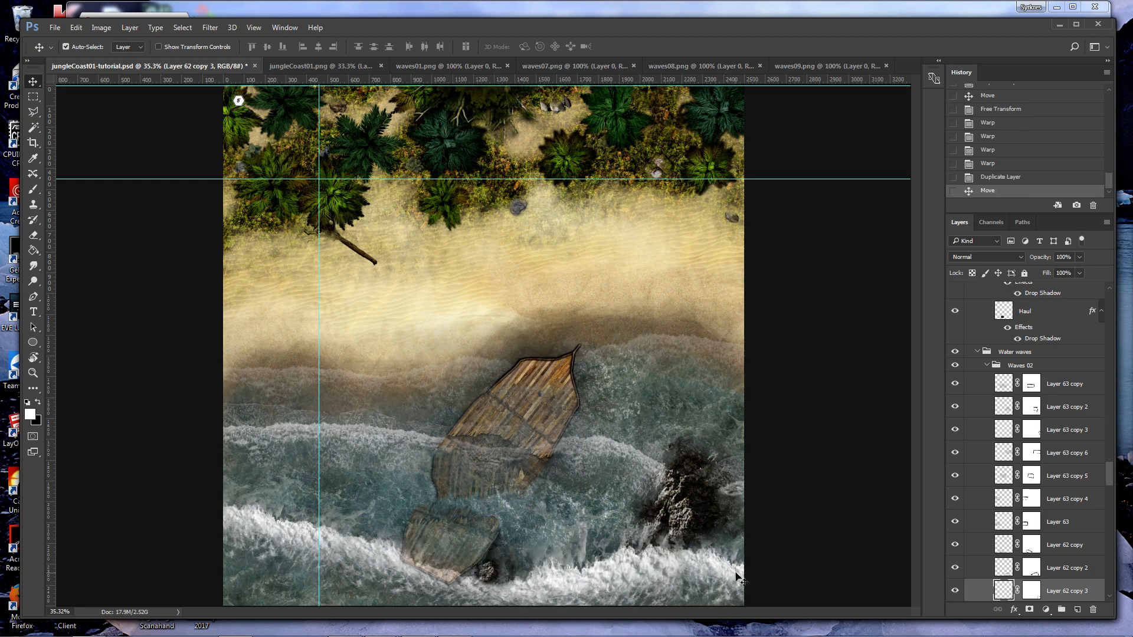
pyautogui.hotkey('ctrl', 't')
pyautogui.moveTo(822, 505); pyautogui.dragTo(793, 467)
pyautogui.moveTo(704, 578); pyautogui.dragTo(706, 560)
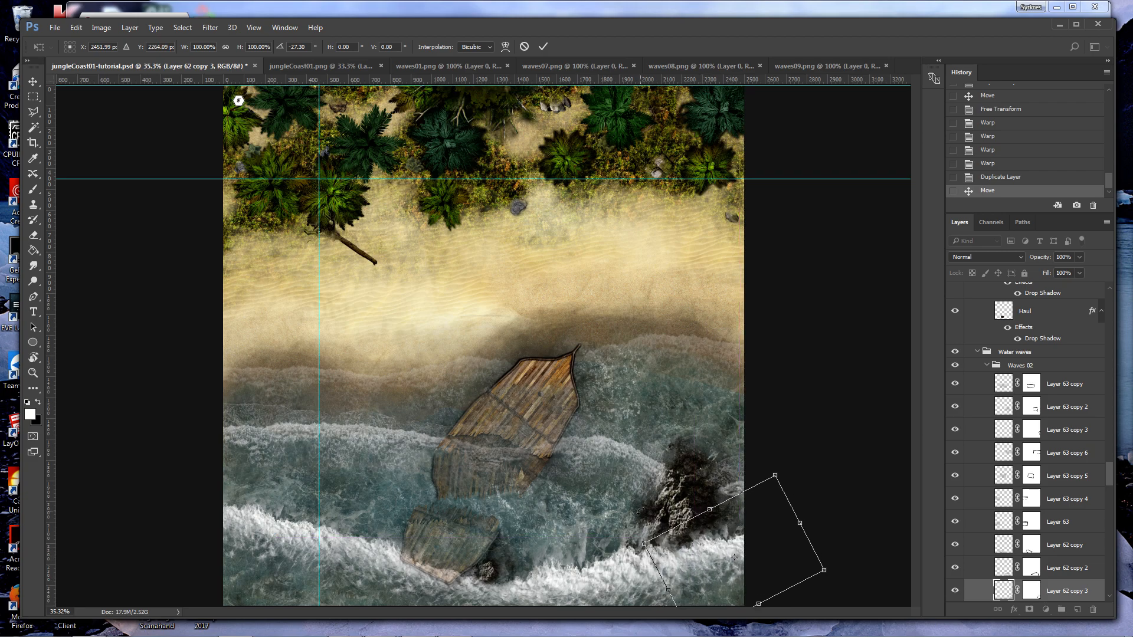
pyautogui.press('Return')
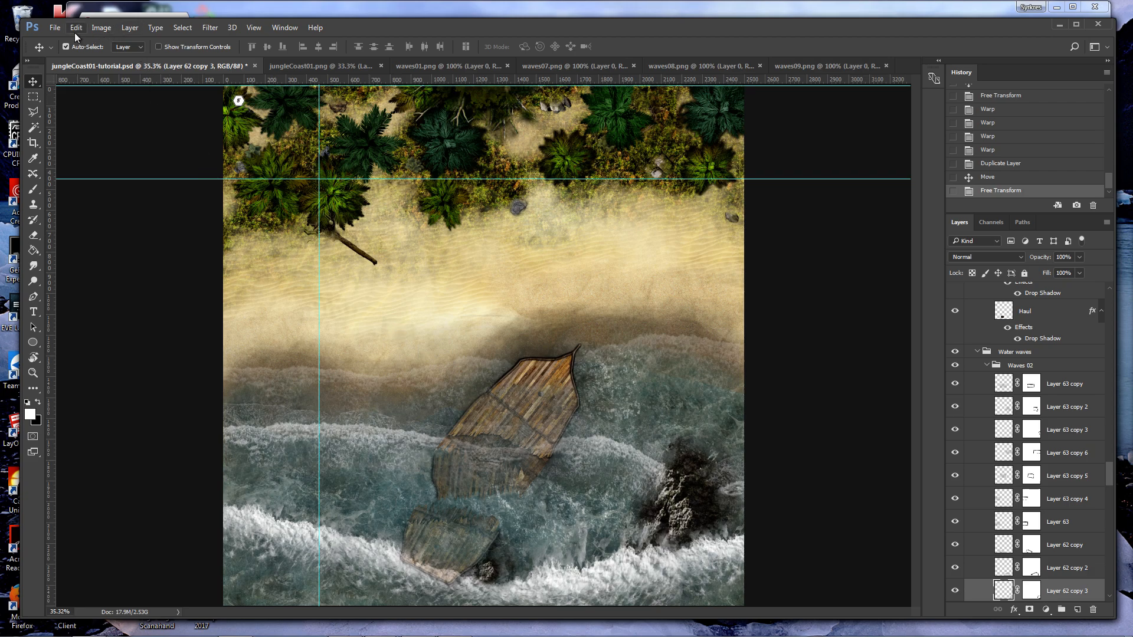
# Warp Layer 62 copy 3, pulling its west end southwest into the adjoining foam crest, and bring up jungleCoast01.png for comparison.
pyautogui.click(79, 29)
pyautogui.moveTo(110, 281)
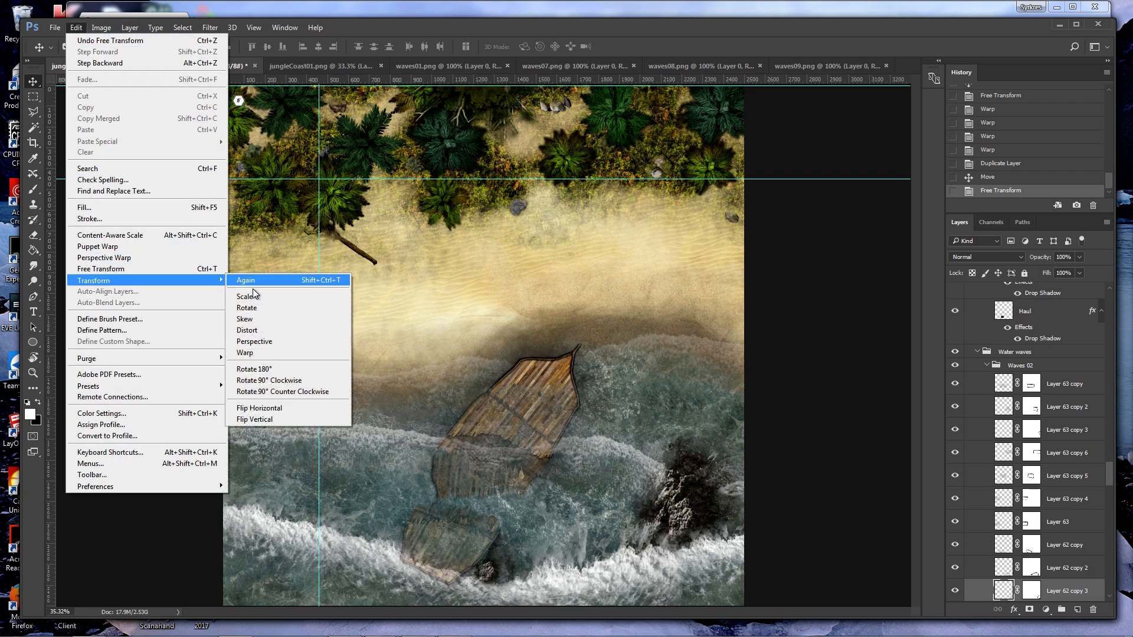
pyautogui.click(244, 352)
pyautogui.moveTo(711, 574); pyautogui.dragTo(645, 593)
pyautogui.press('Return')
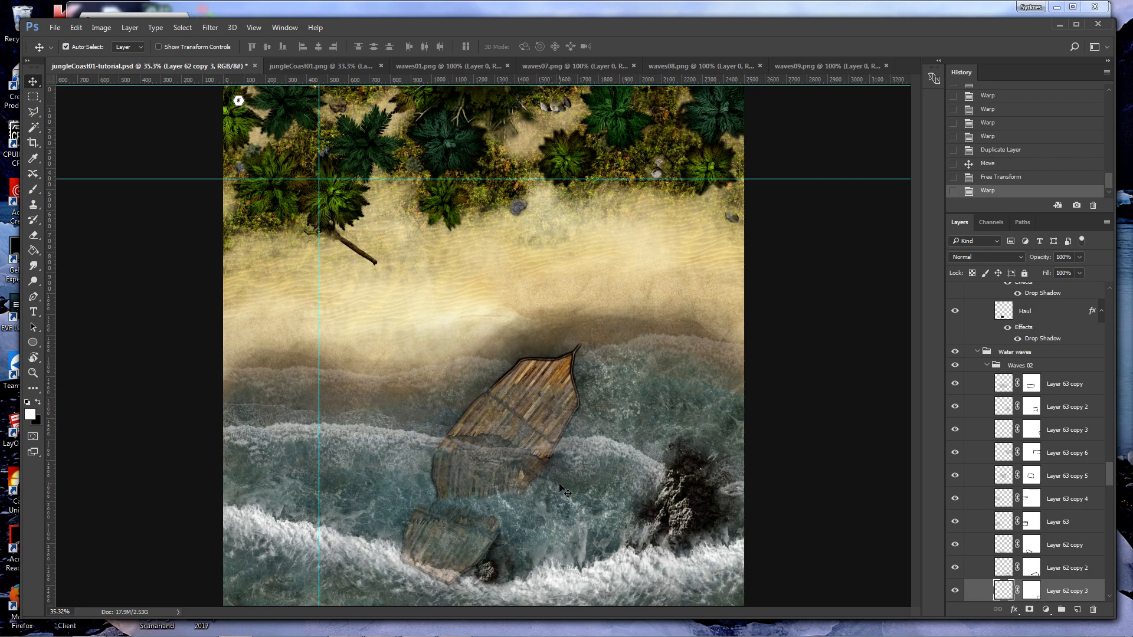
pyautogui.click(291, 65)
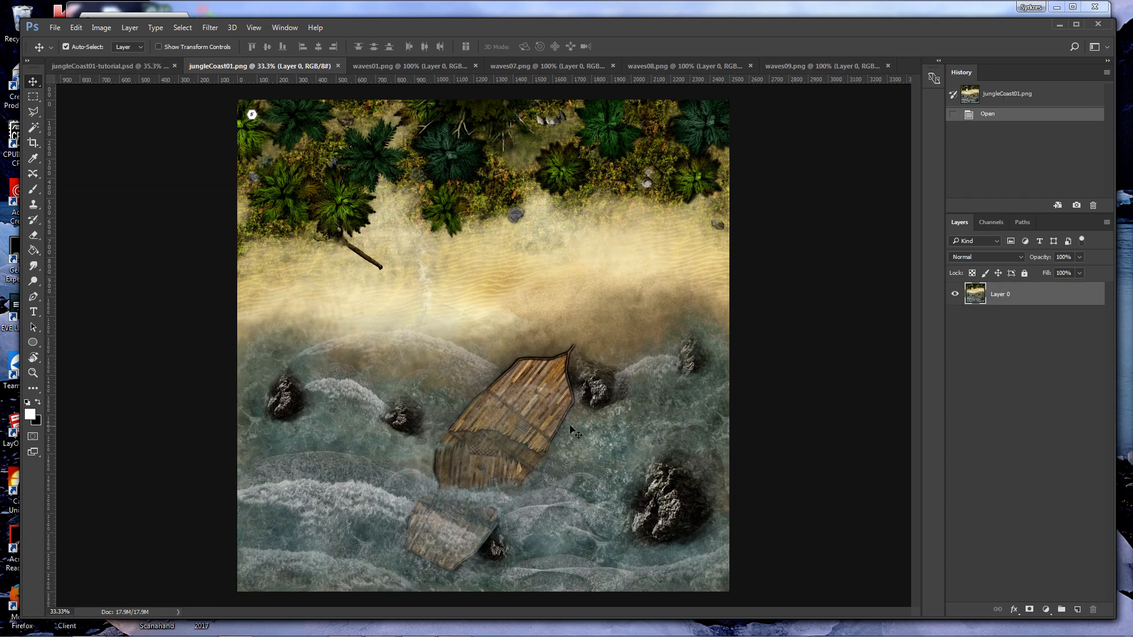